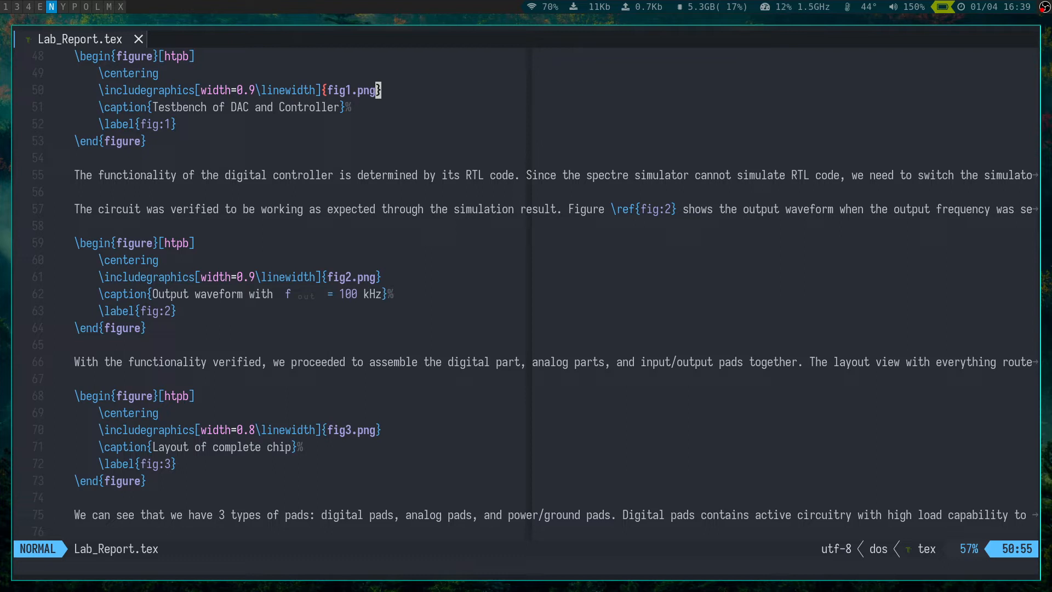
Examine the list, figure and caption markup in the LaTeX source of Lab_Report.tex.
scroll(425, 360, "up", 3)
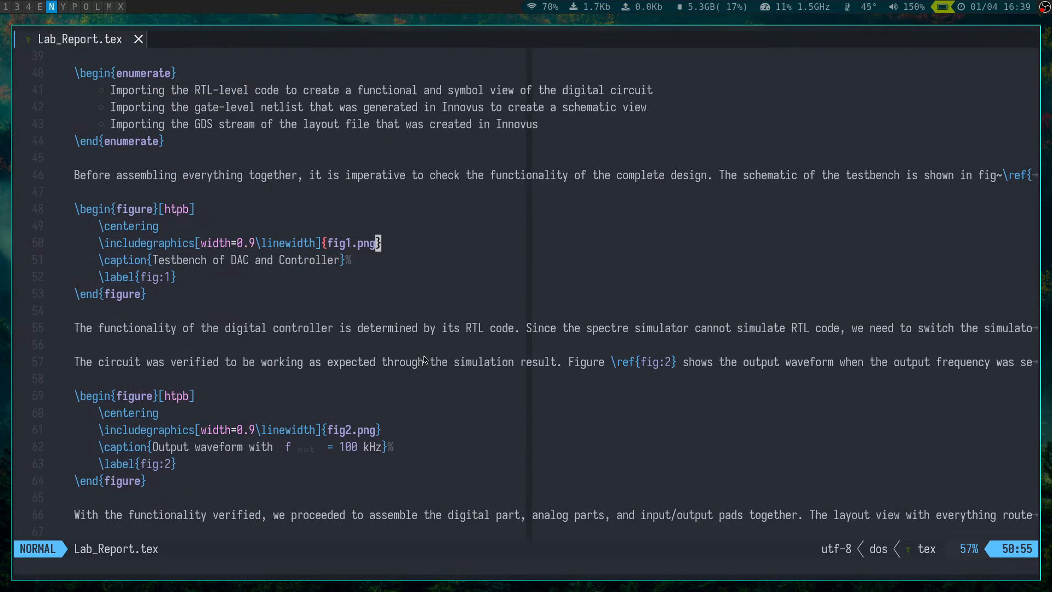
scroll(426, 360, "up", 4)
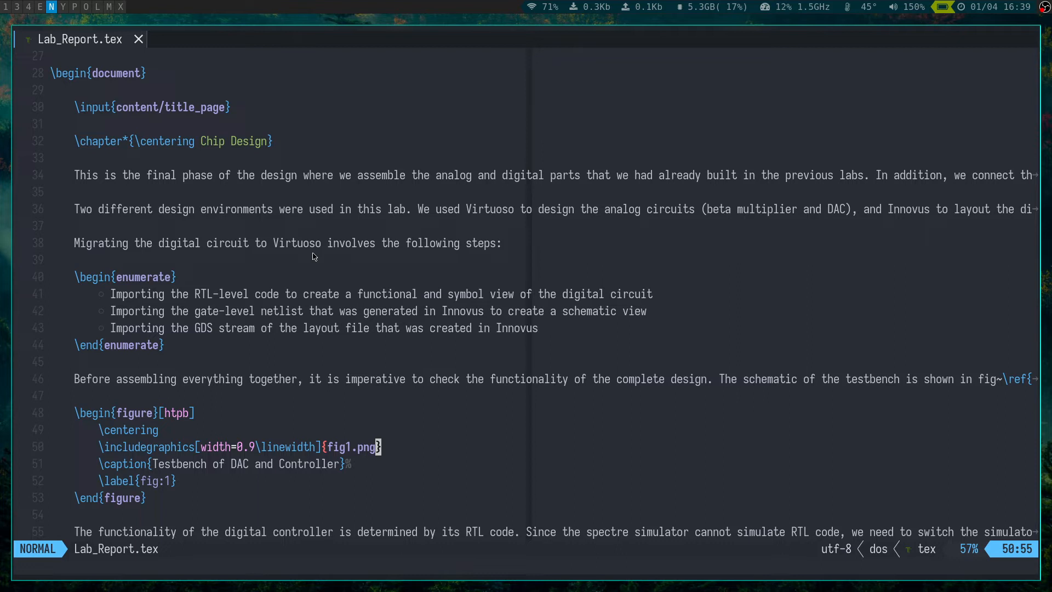
scroll(315, 257, "down", 5)
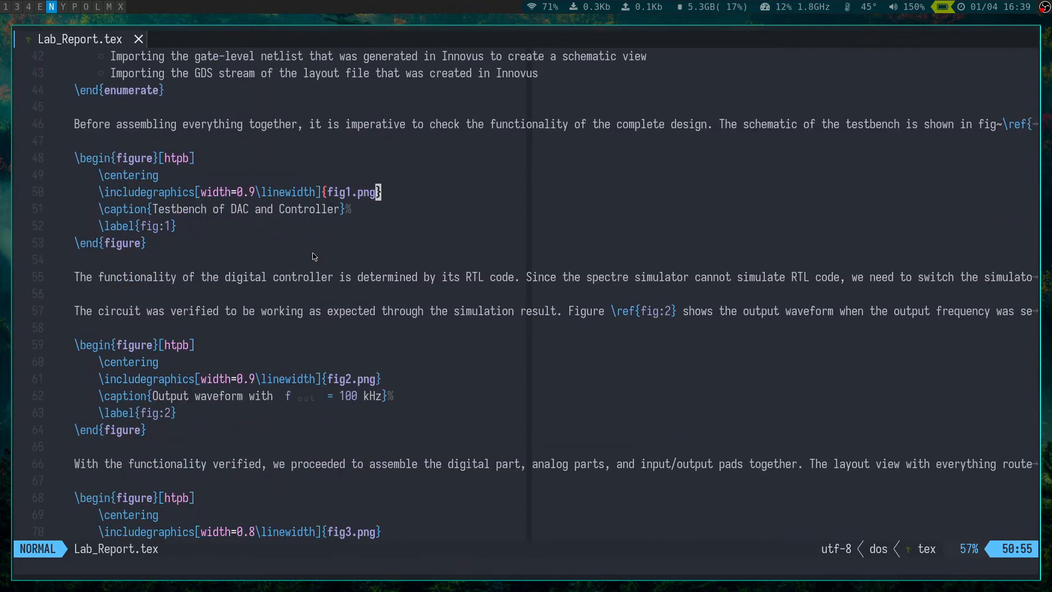
scroll(315, 257, "down", 3)
scroll(314, 257, "down", 3)
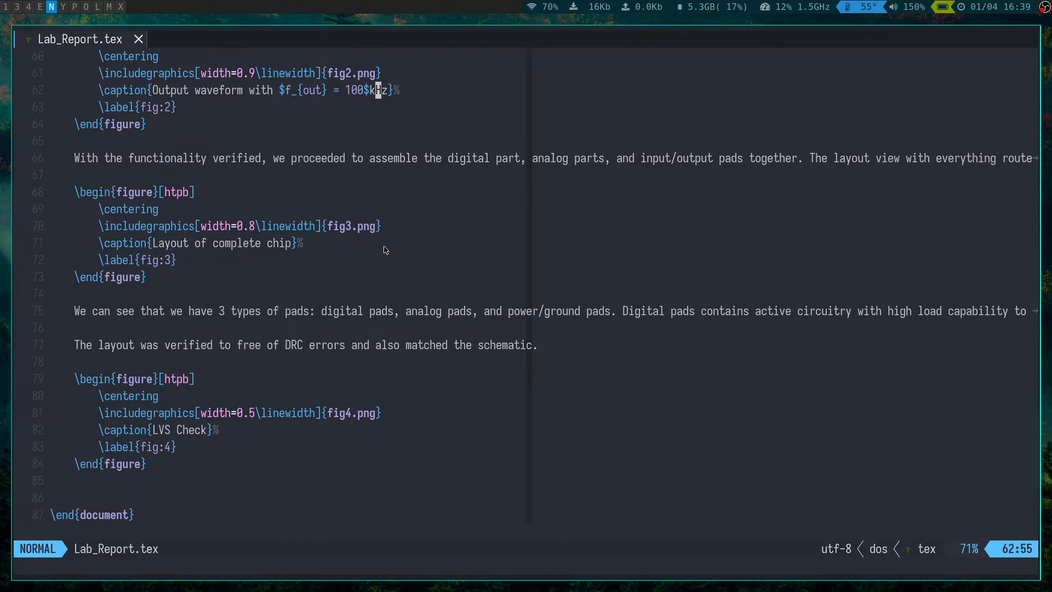
scroll(384, 249, "up", 2)
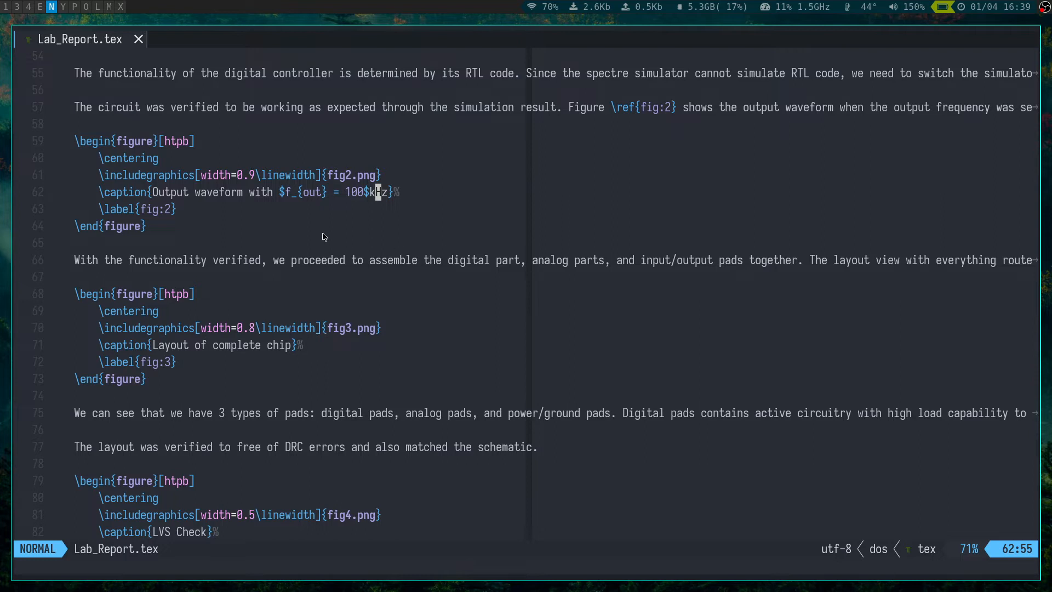
scroll(211, 202, "up", 1)
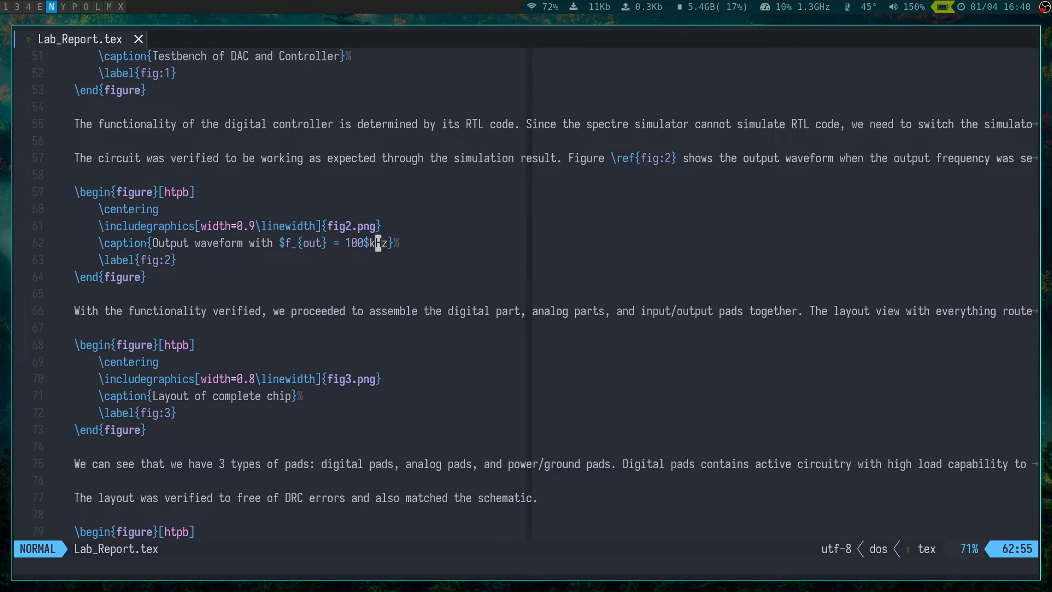
Switch to TeXmacs and set the blank document's style to article.
key("super+x")
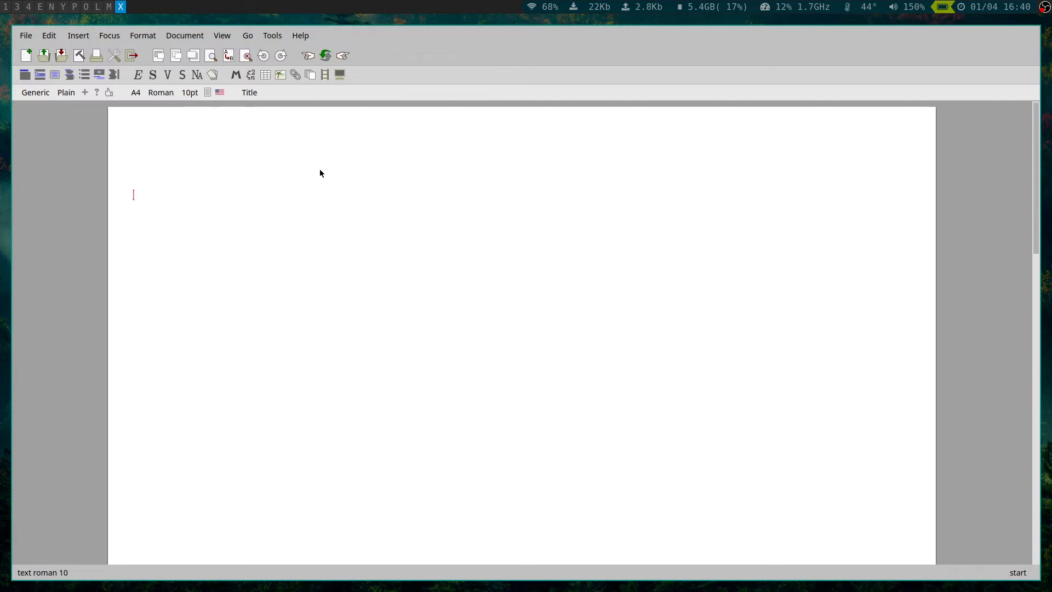
left_click(174, 38)
mouse_move(177, 55)
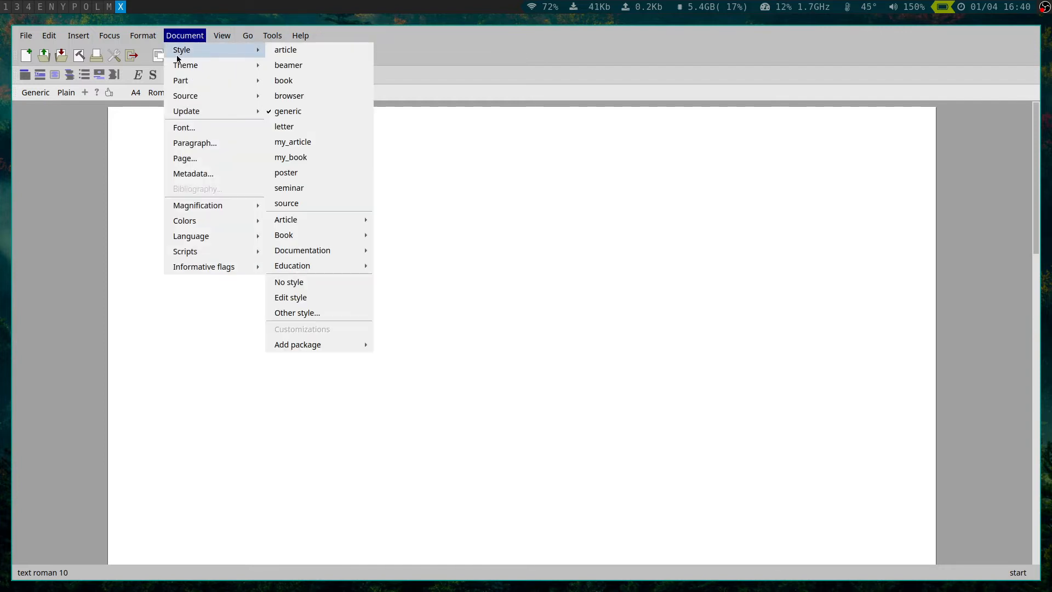
left_click(426, 252)
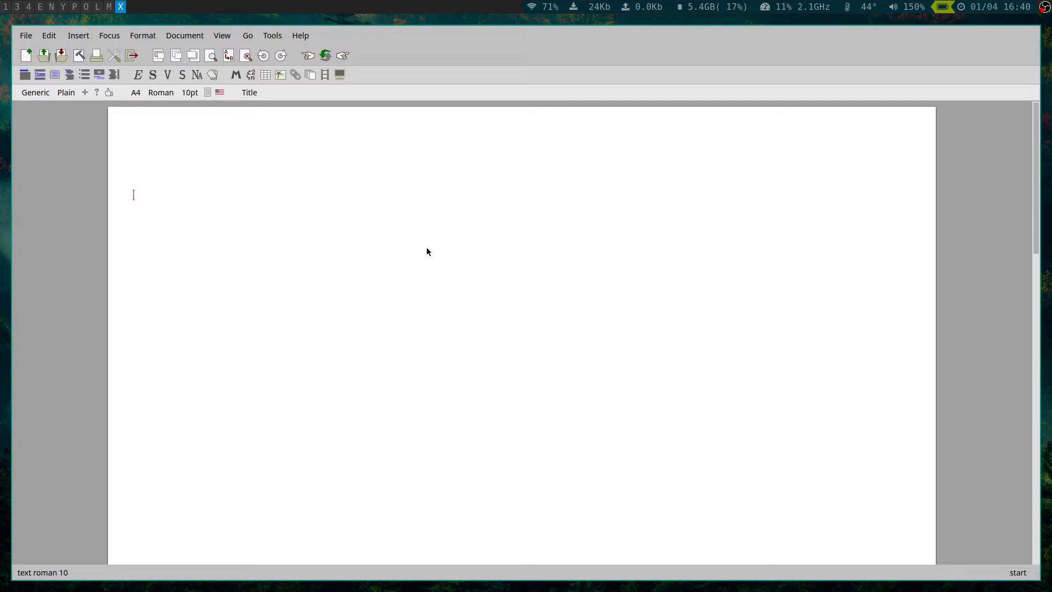
left_click(175, 34)
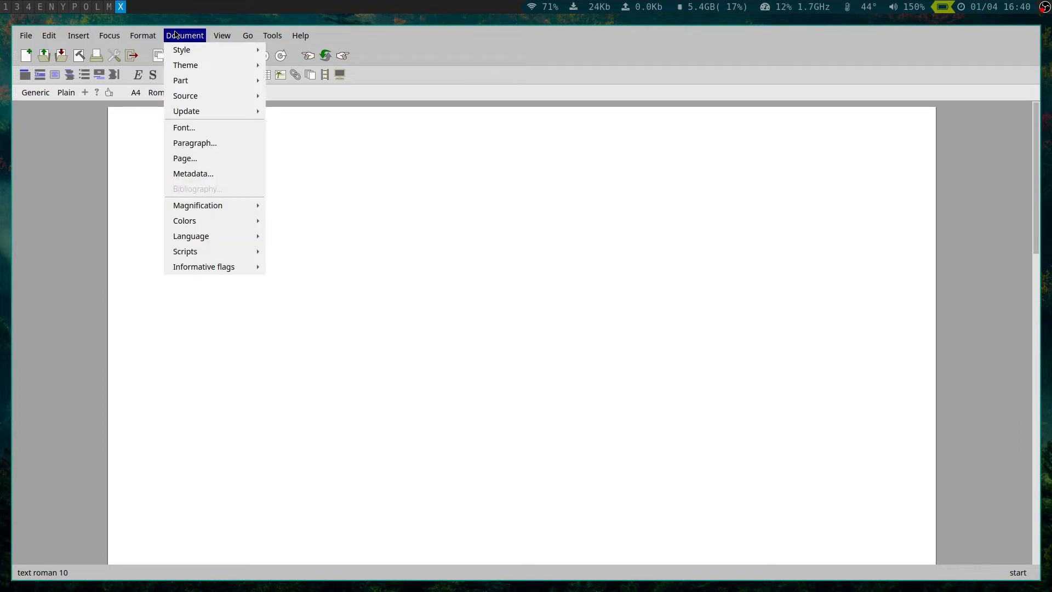
mouse_move(189, 50)
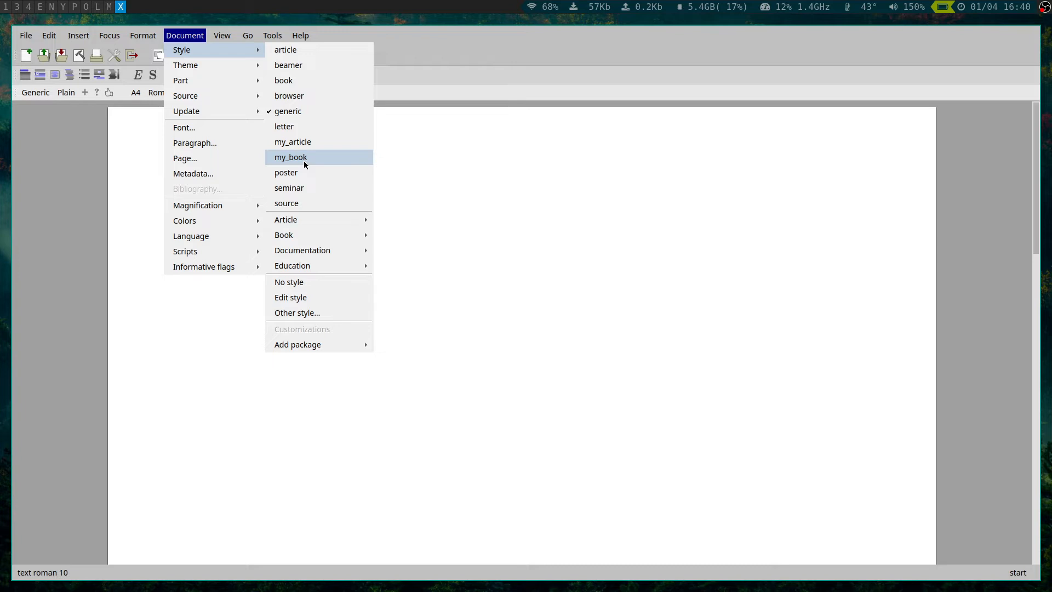
left_click(313, 54)
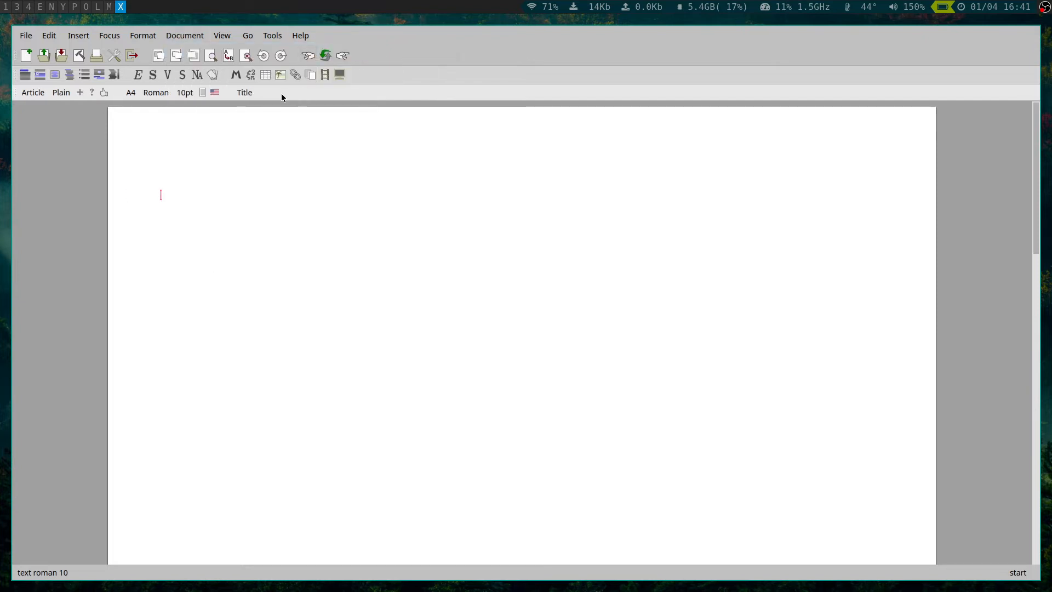
Insert a title block at the start of the document with the text "Title".
left_click(245, 94)
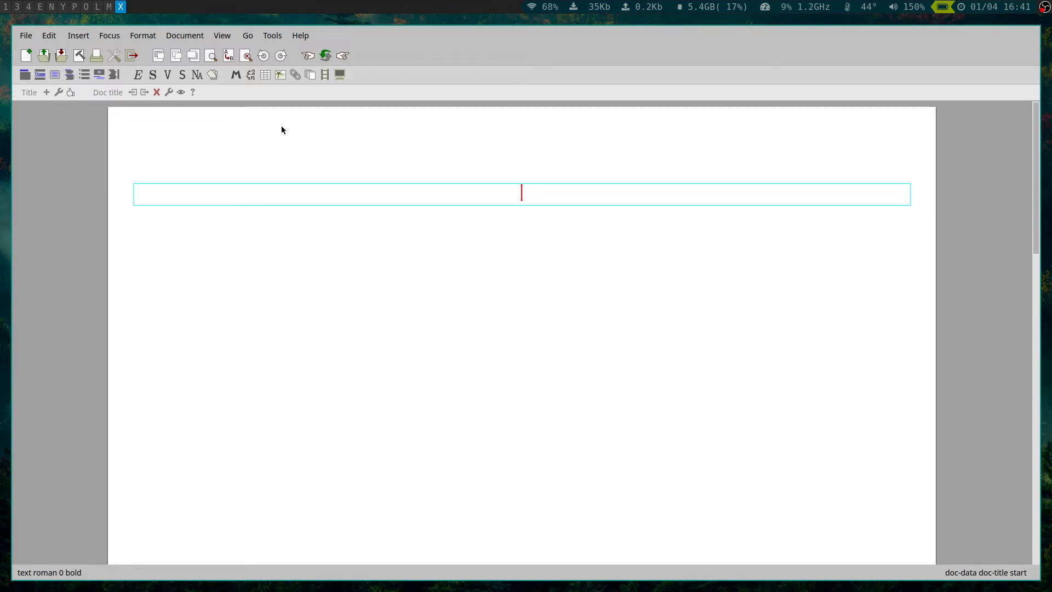
type("MTite")
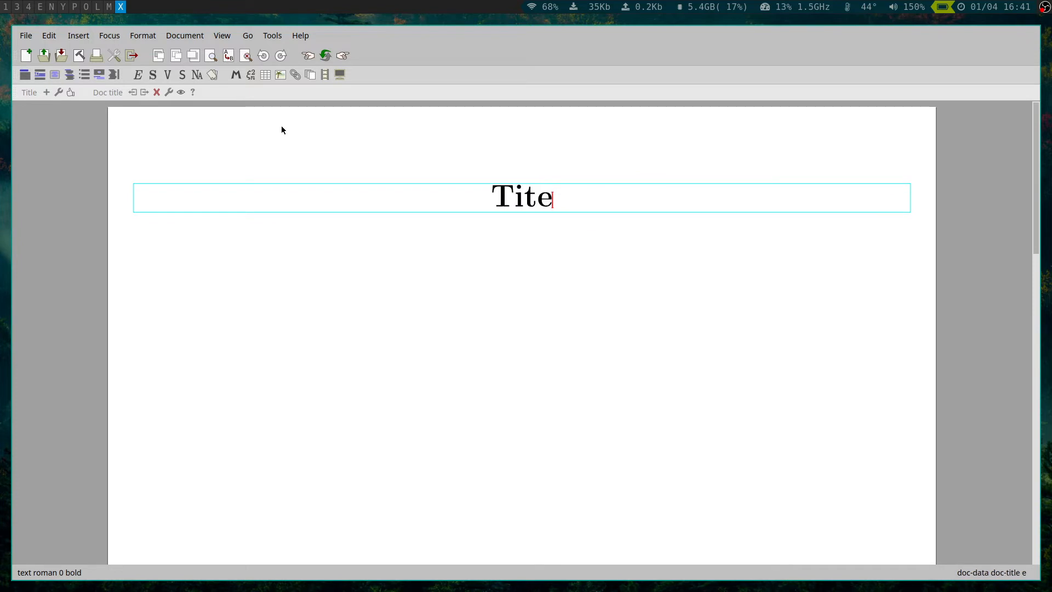
key("BackSpace")
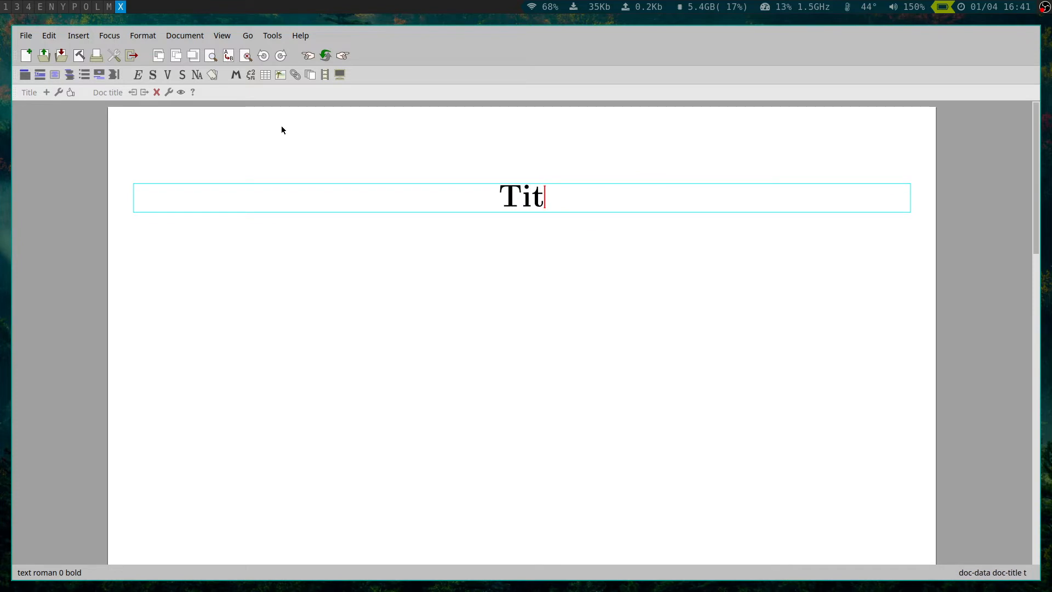
type("le")
Add an author line below the title with the author's initials and no affiliation.
key("Return")
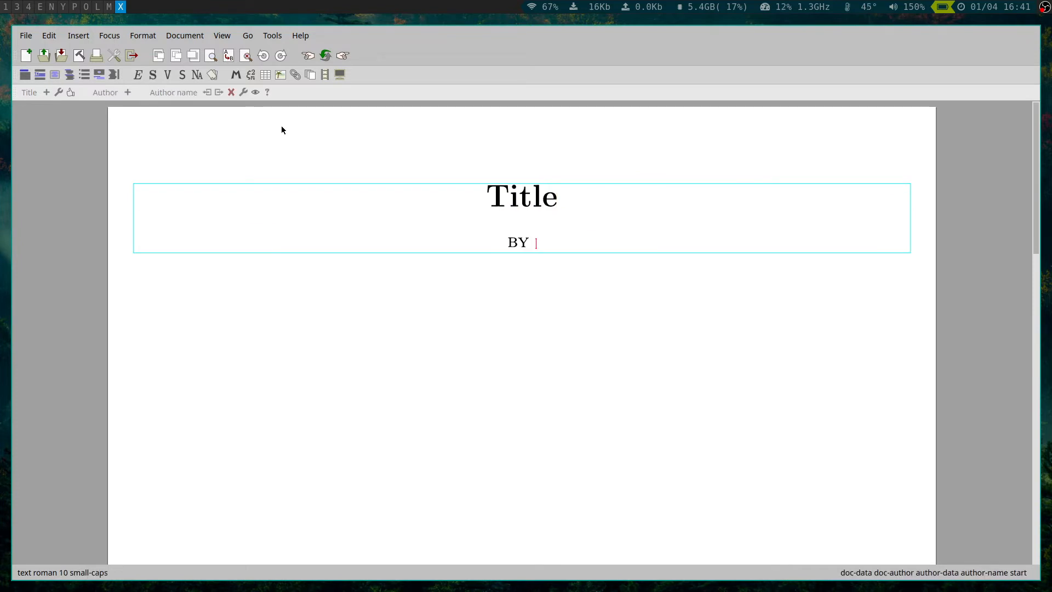
type("M. S.")
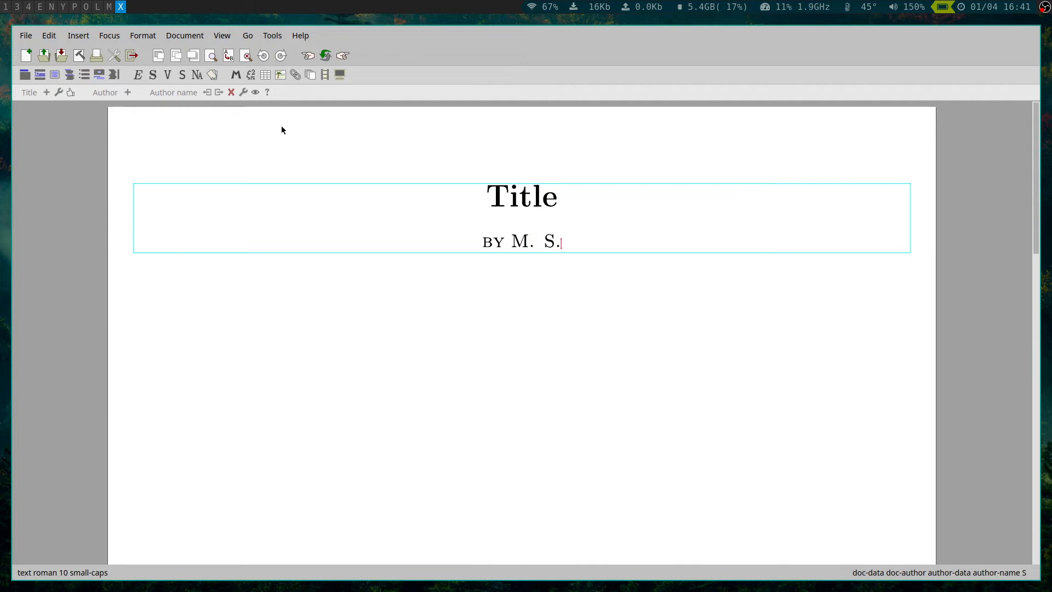
type(" C.")
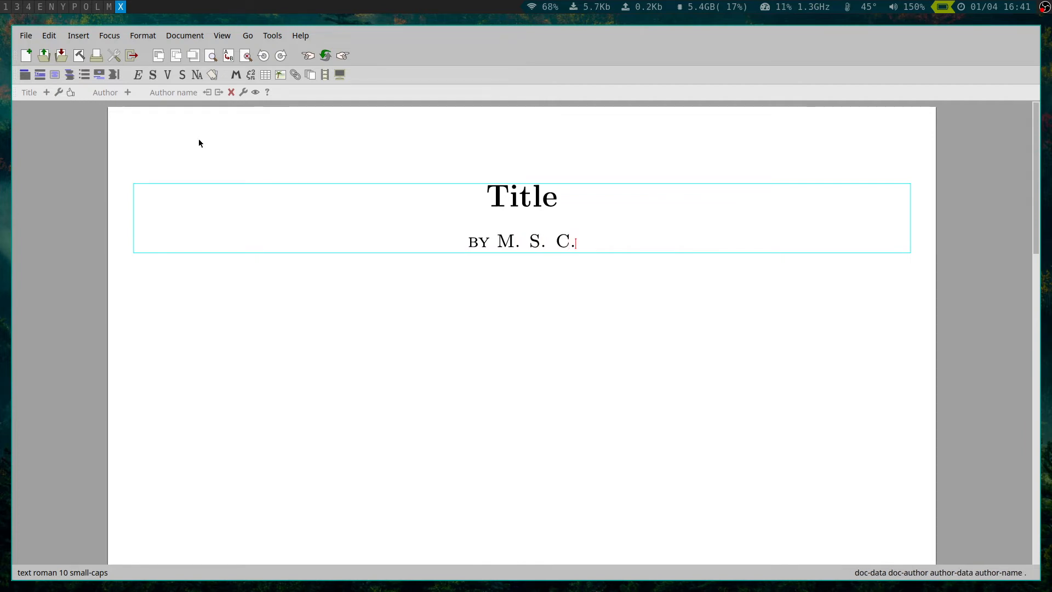
key("Return")
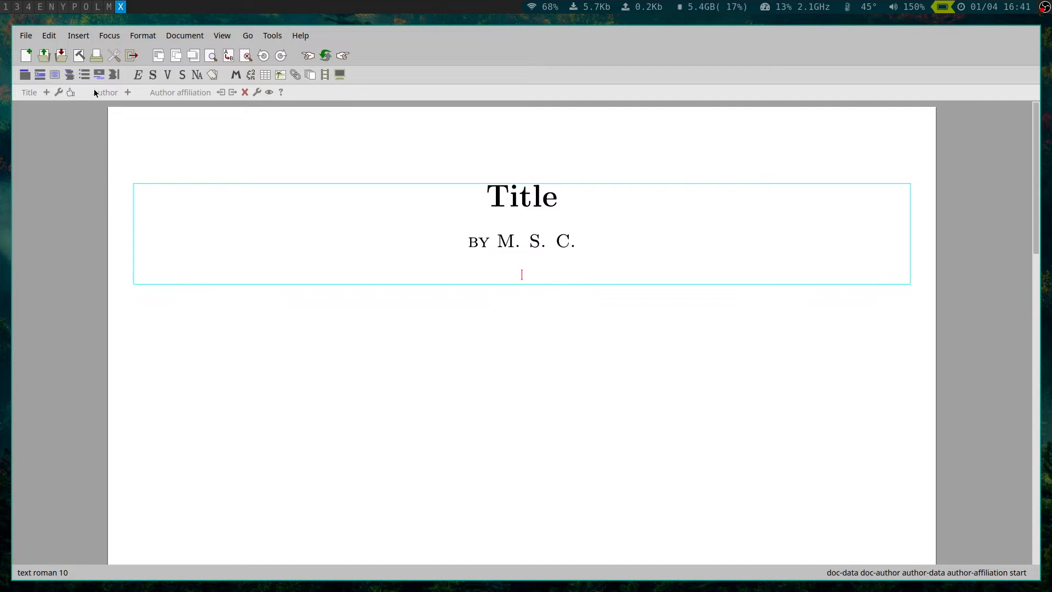
key("BackSpace")
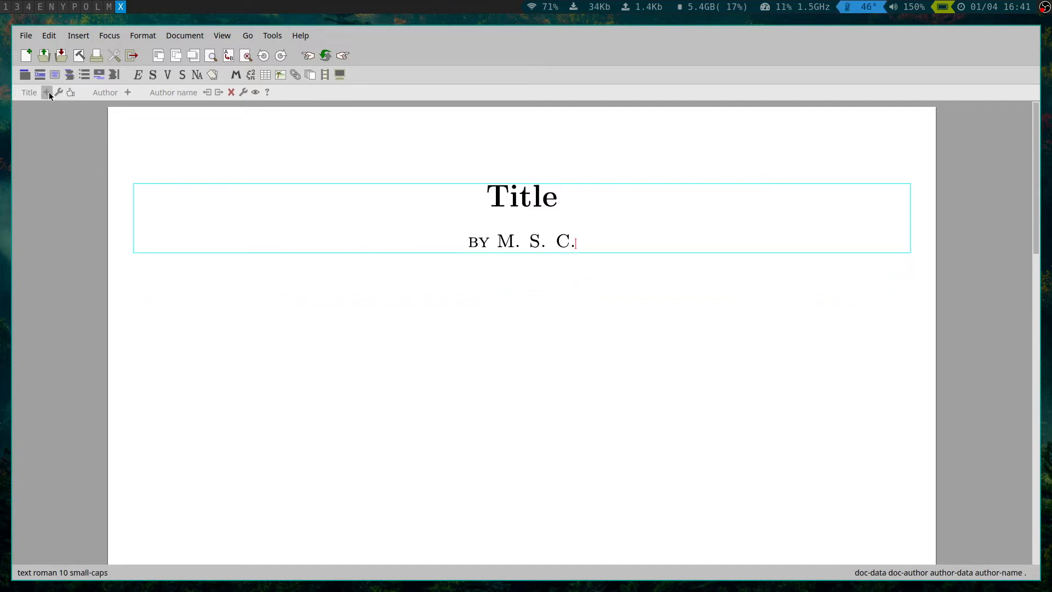
Add today's date to the title block and move the cursor to the line below the block.
left_click(47, 92)
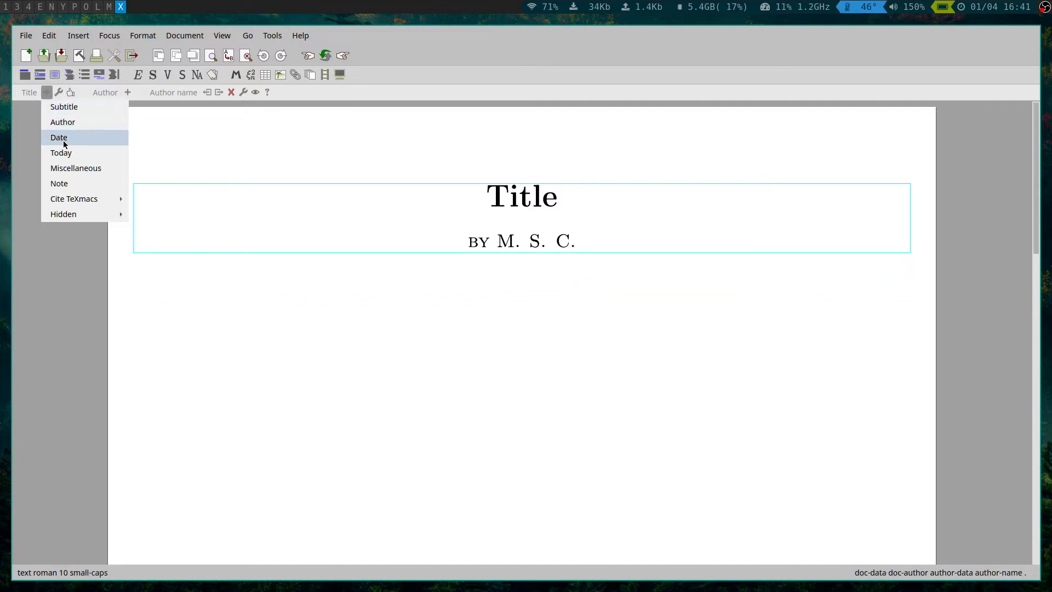
left_click(69, 158)
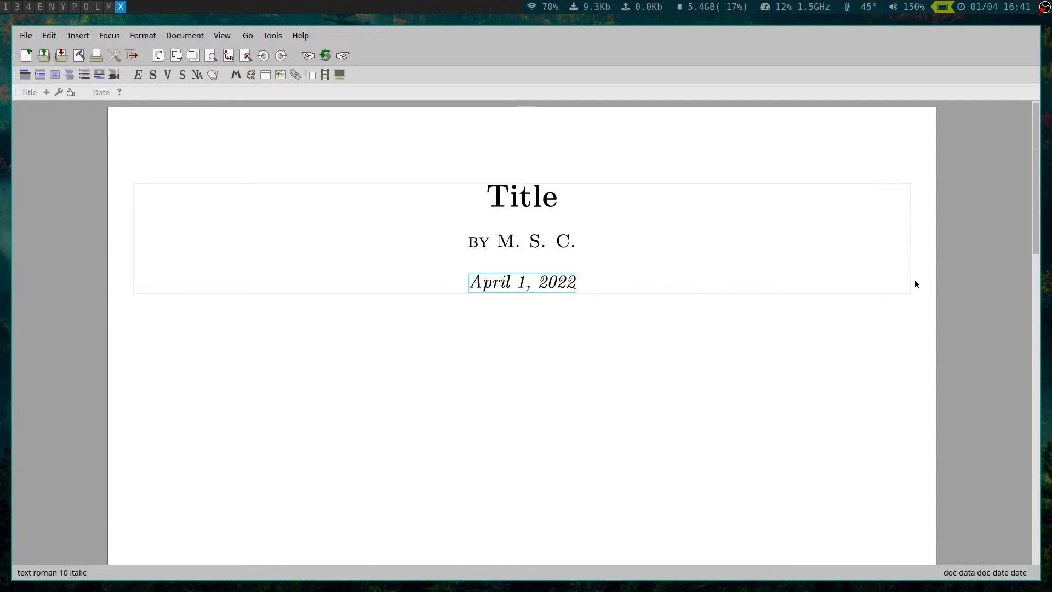
key("Down")
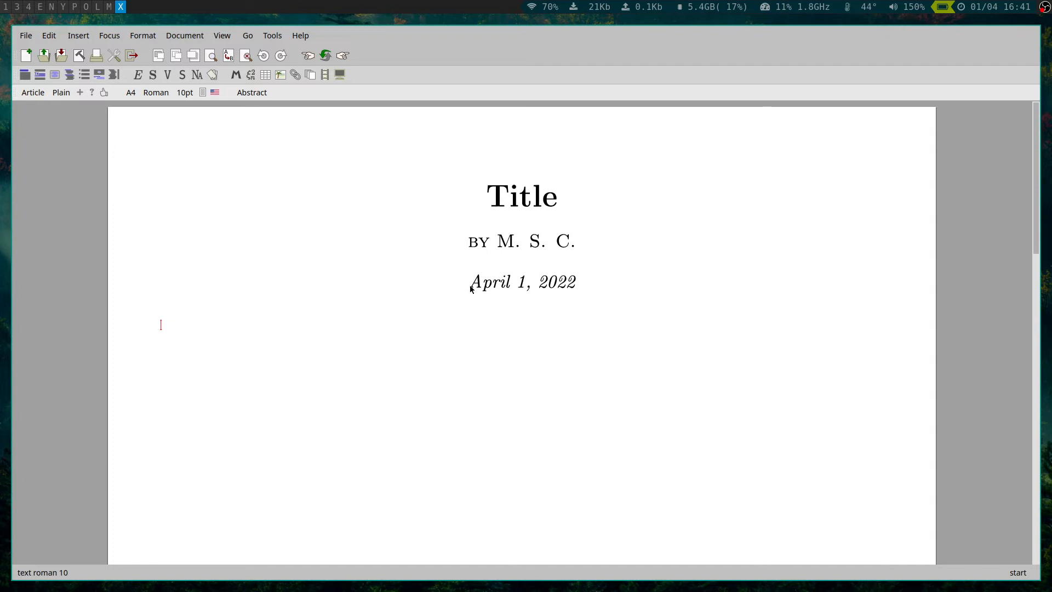
Insert an abstract below the title block with the text "ddsdsds" and start a new paragraph after it.
left_click(79, 36)
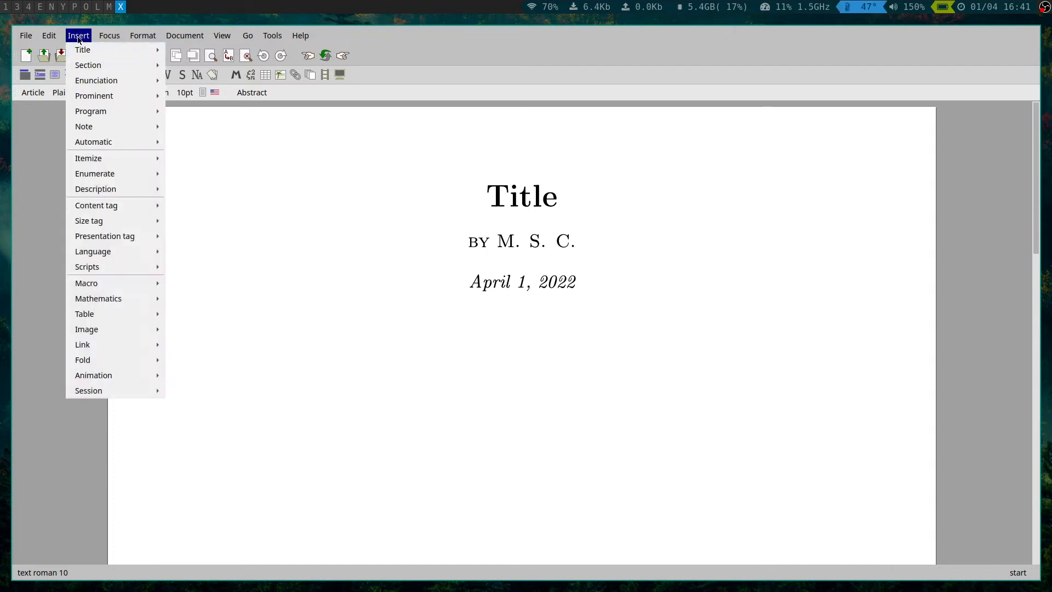
mouse_move(82, 53)
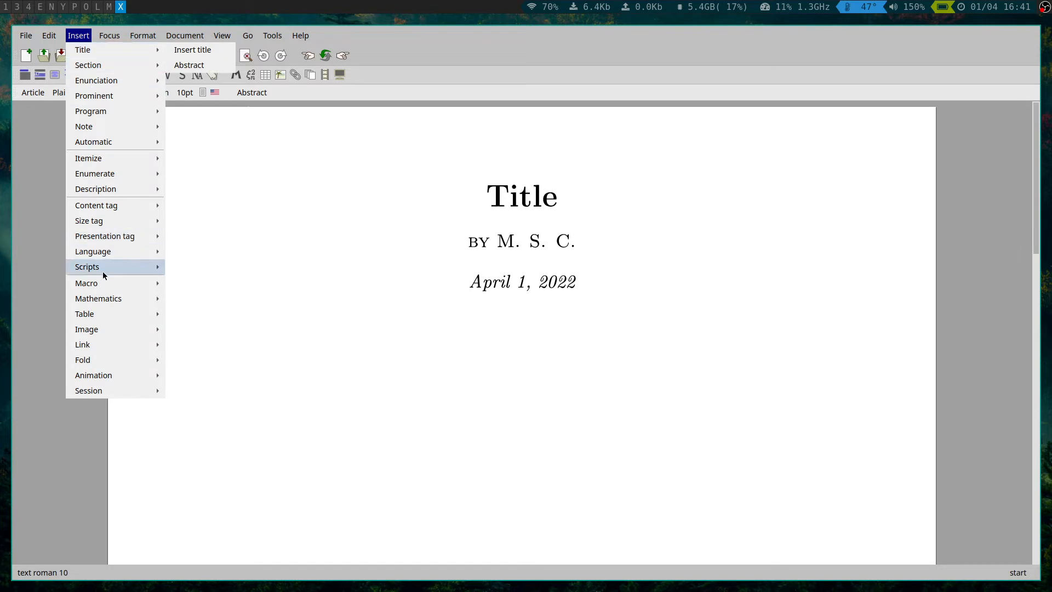
mouse_move(63, 35)
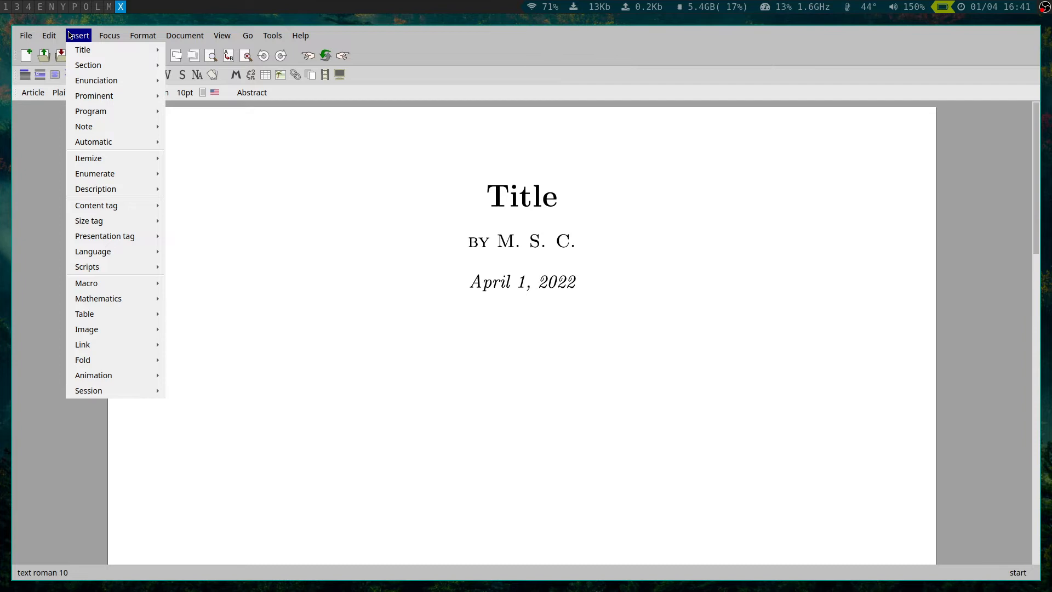
mouse_move(87, 364)
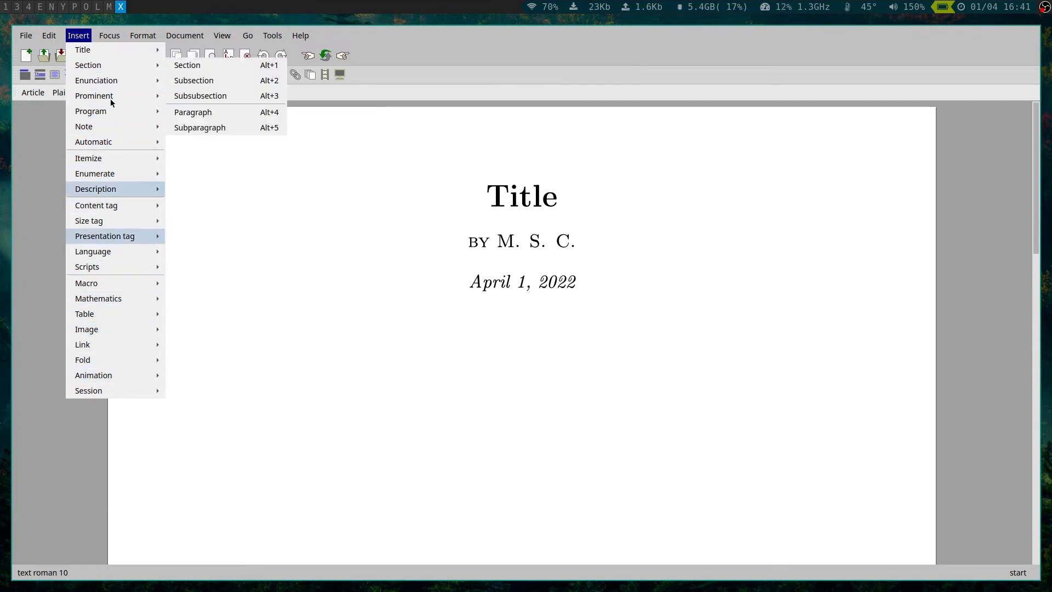
mouse_move(126, 55)
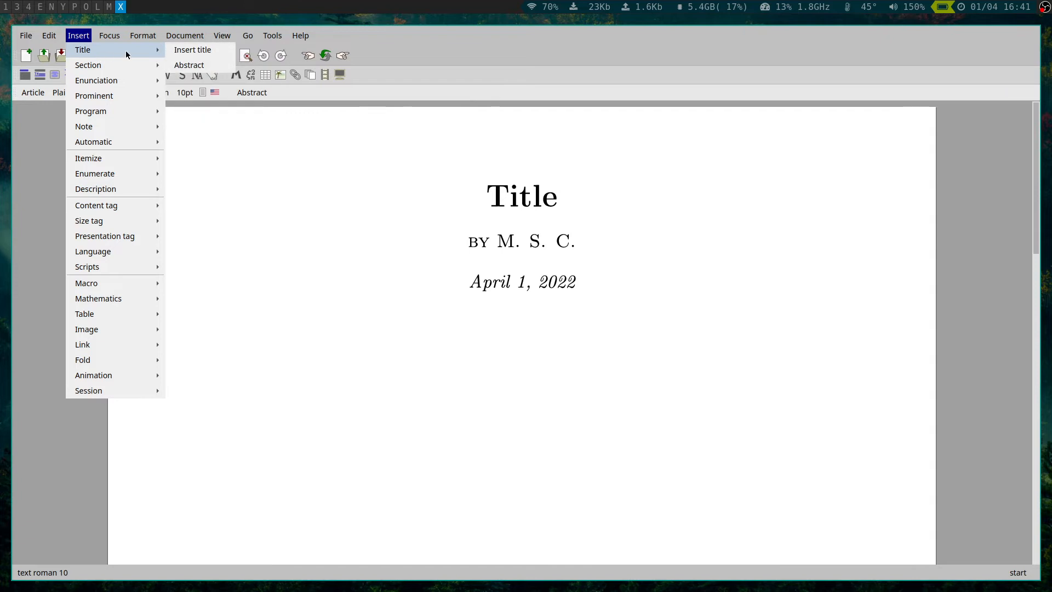
left_click(190, 64)
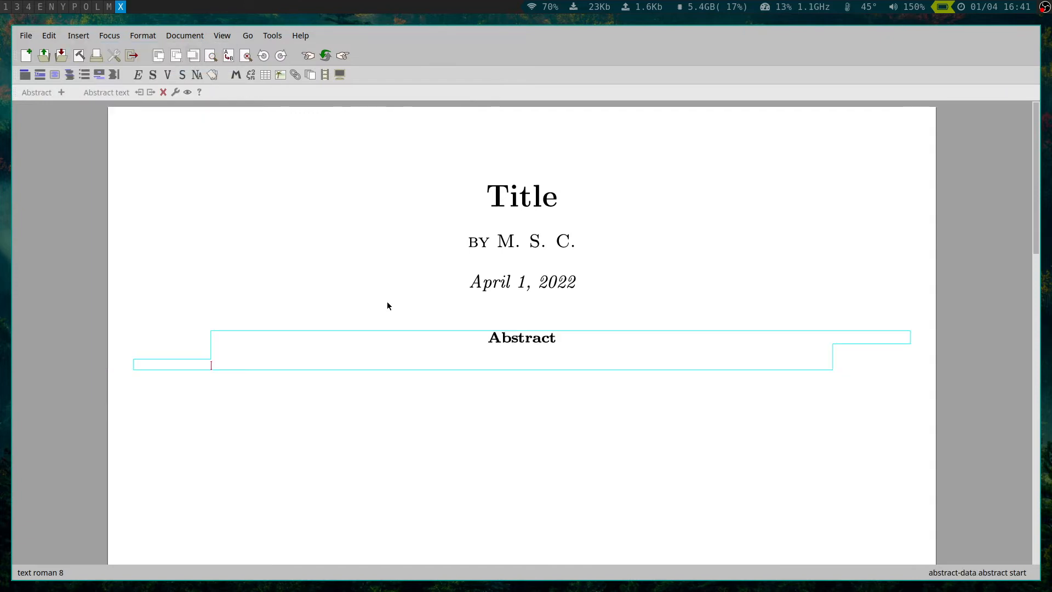
type("ddsdsds")
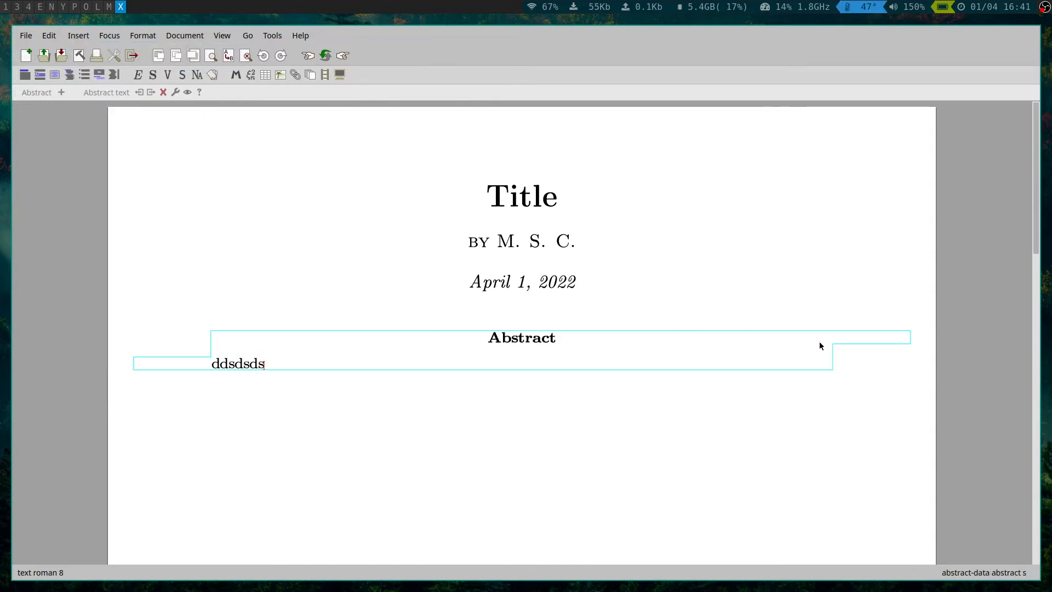
left_click(857, 364)
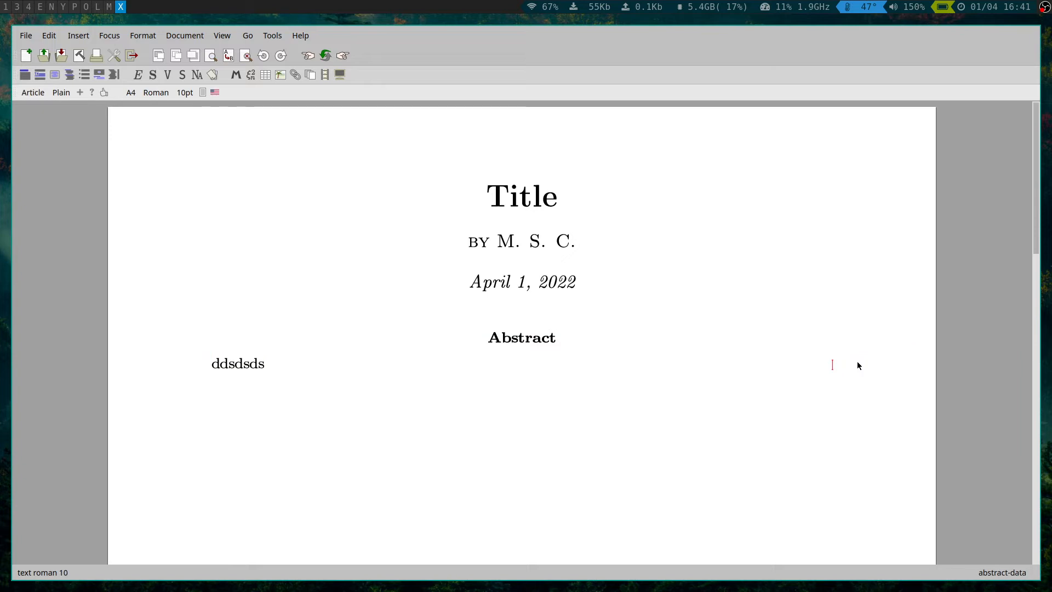
key("Return")
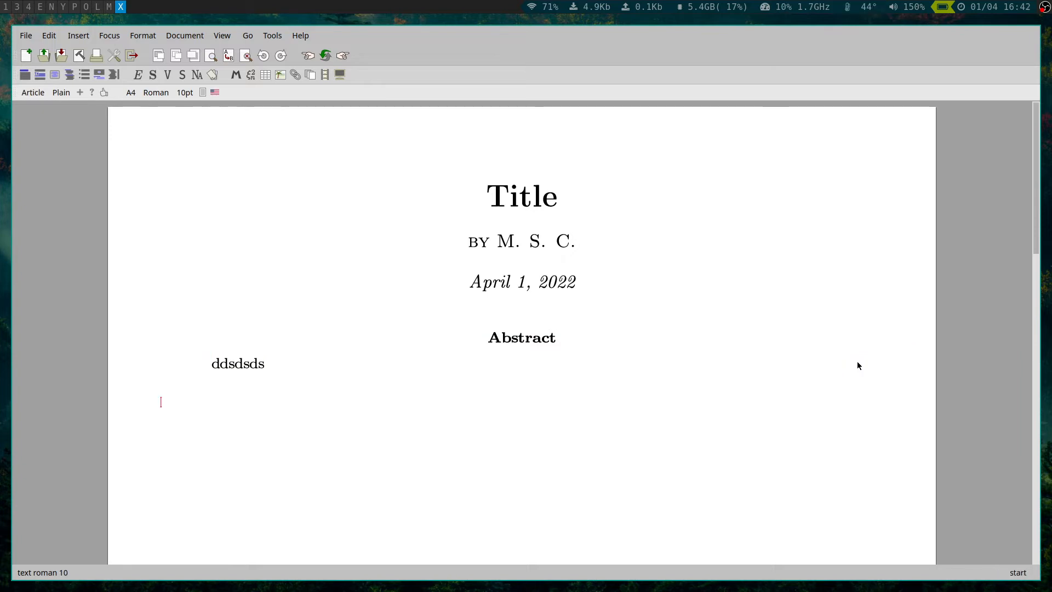
scroll(859, 365, "down", 3)
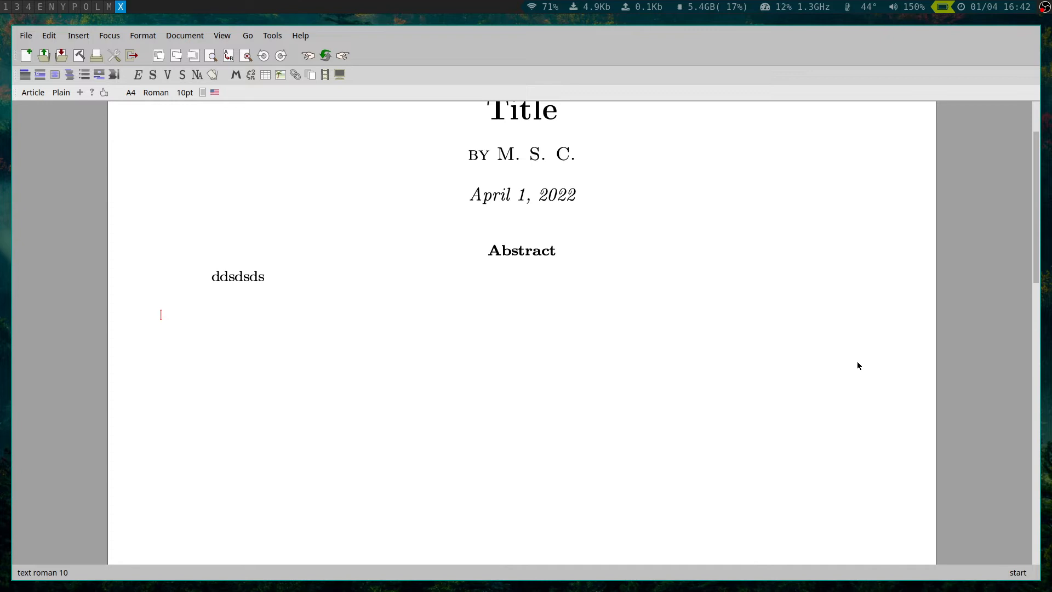
left_click(177, 35)
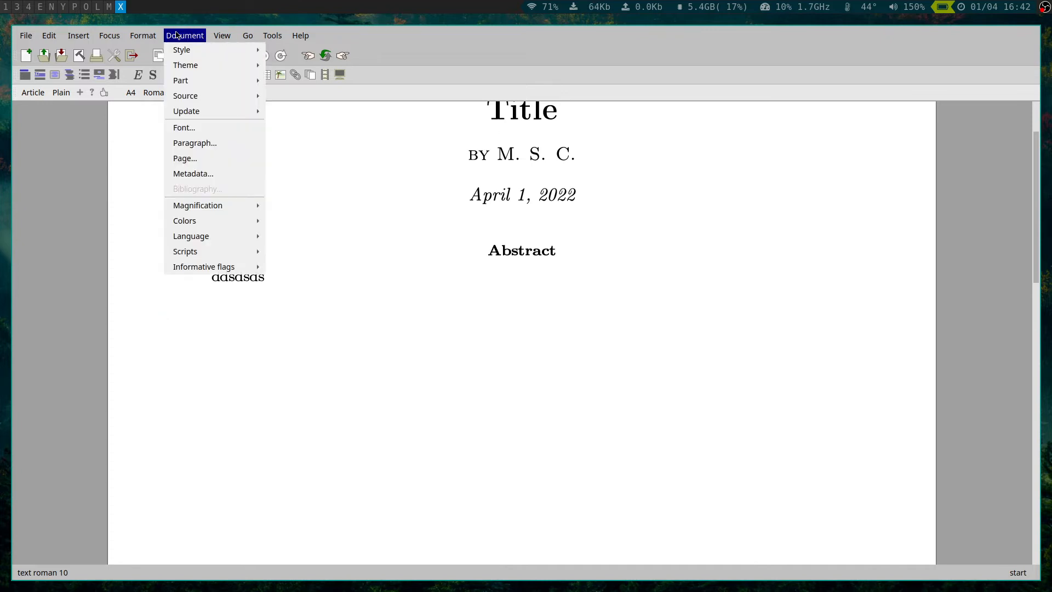
mouse_move(222, 50)
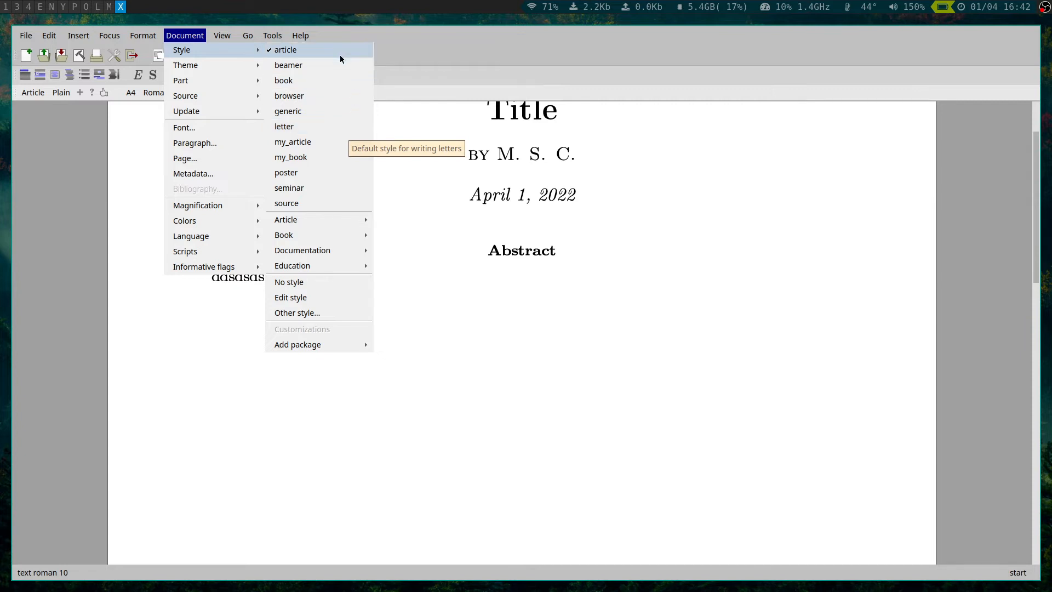
left_click(218, 359)
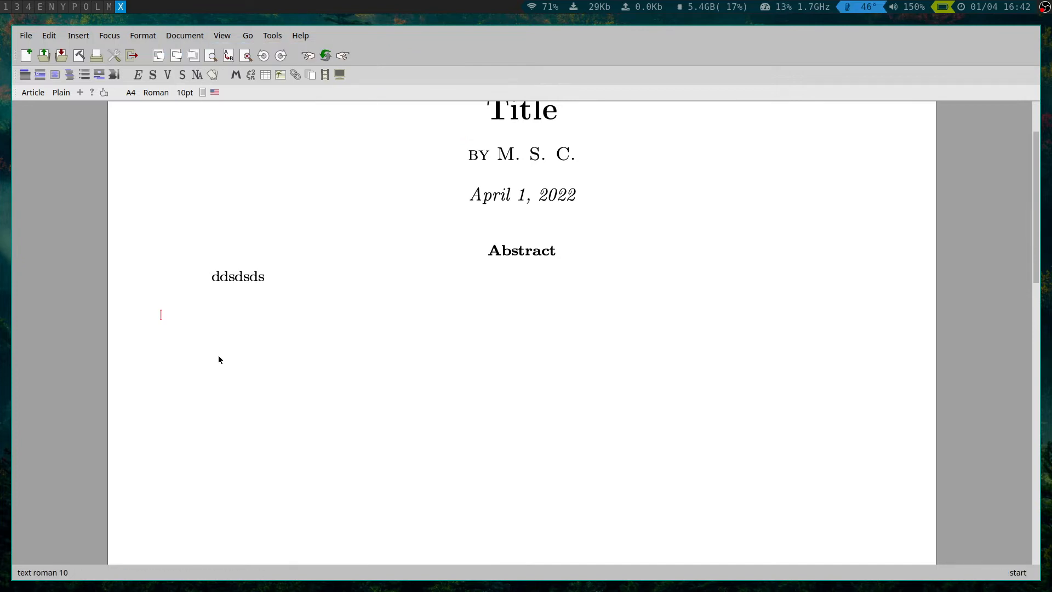
Insert a numbered section heading "Equations" below the abstract.
left_click(79, 35)
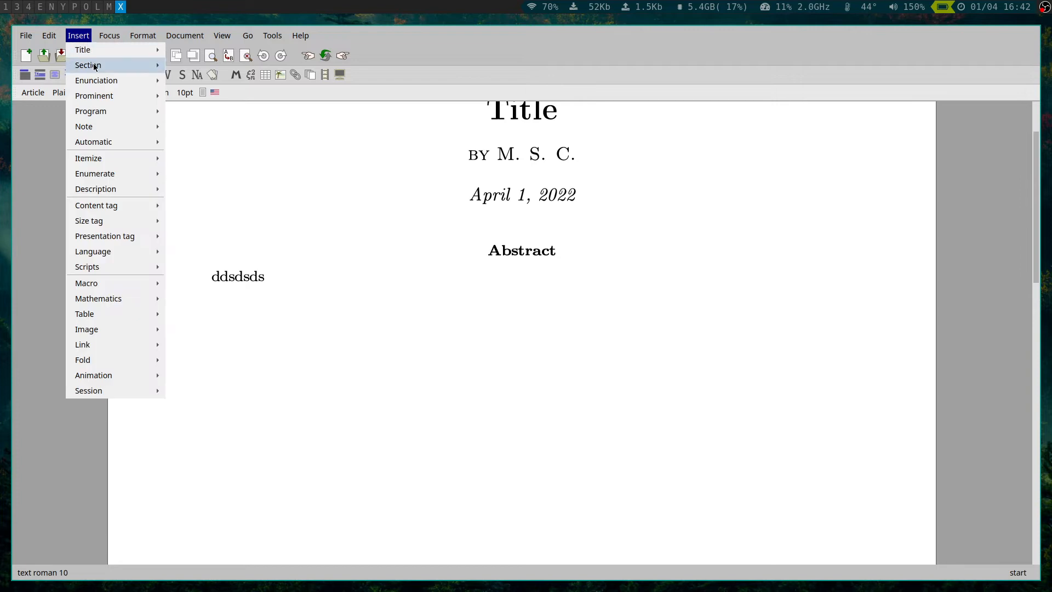
mouse_move(94, 65)
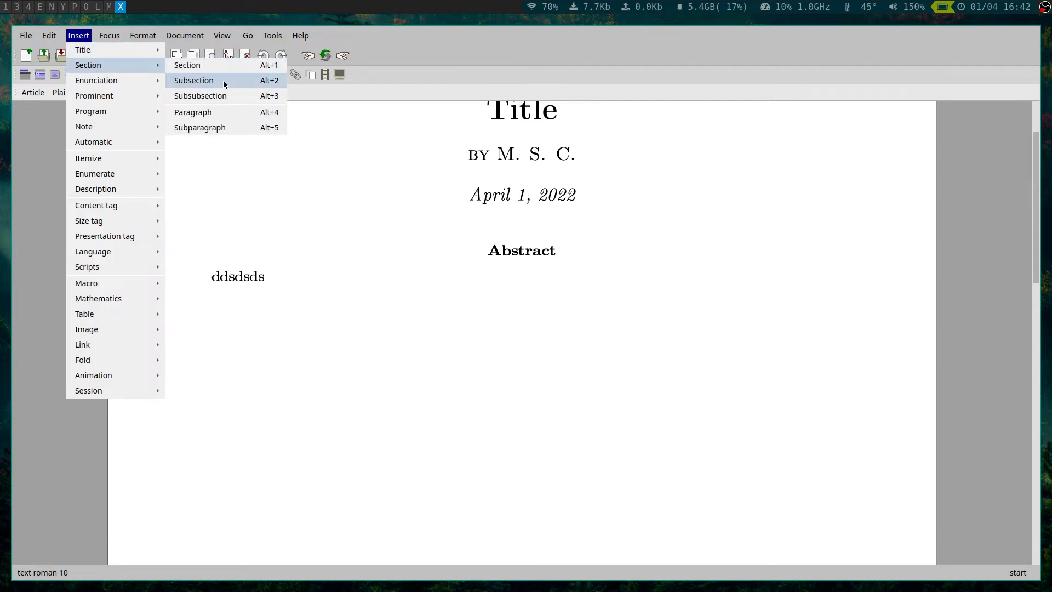
left_click(258, 364)
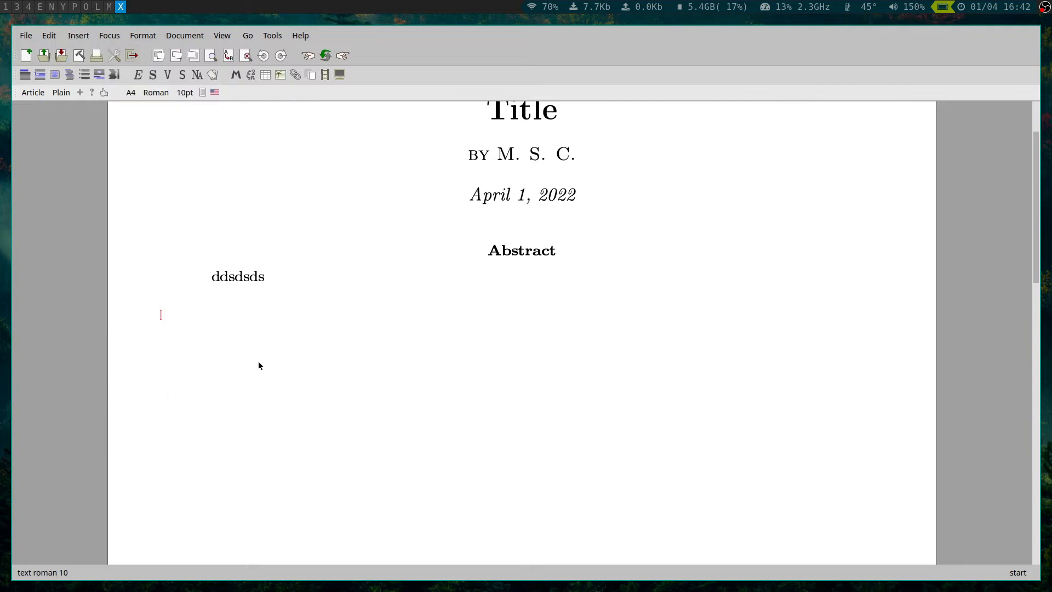
key("alt+1")
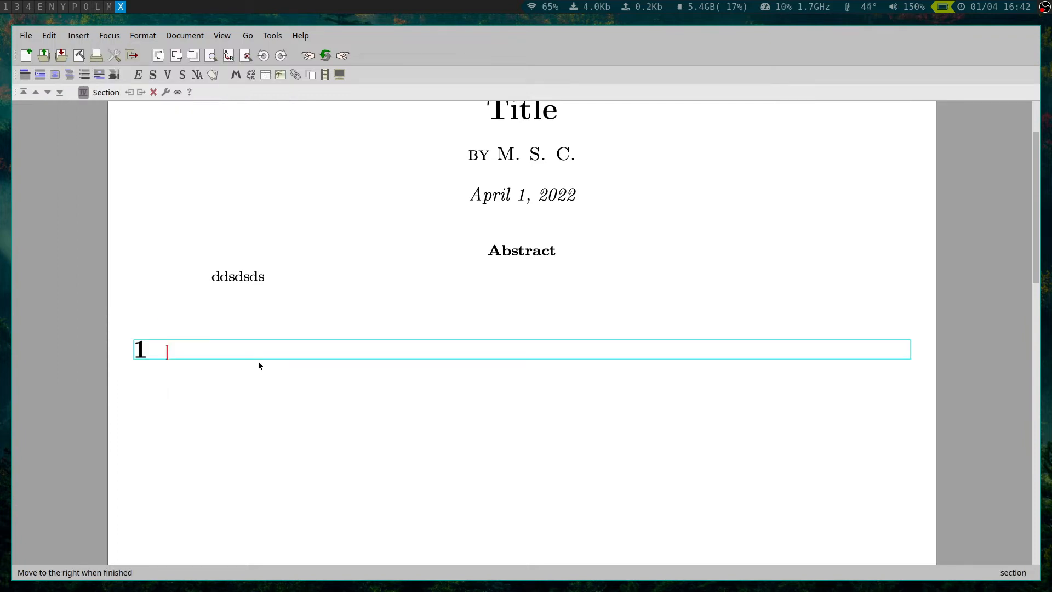
type("Eqa")
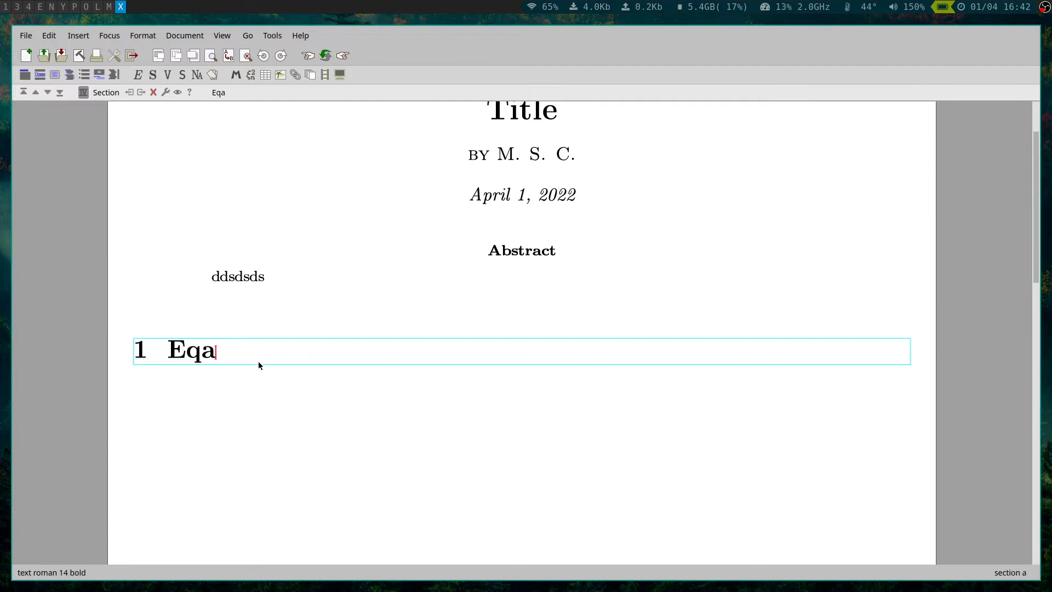
key("BackSpace")
type("uations")
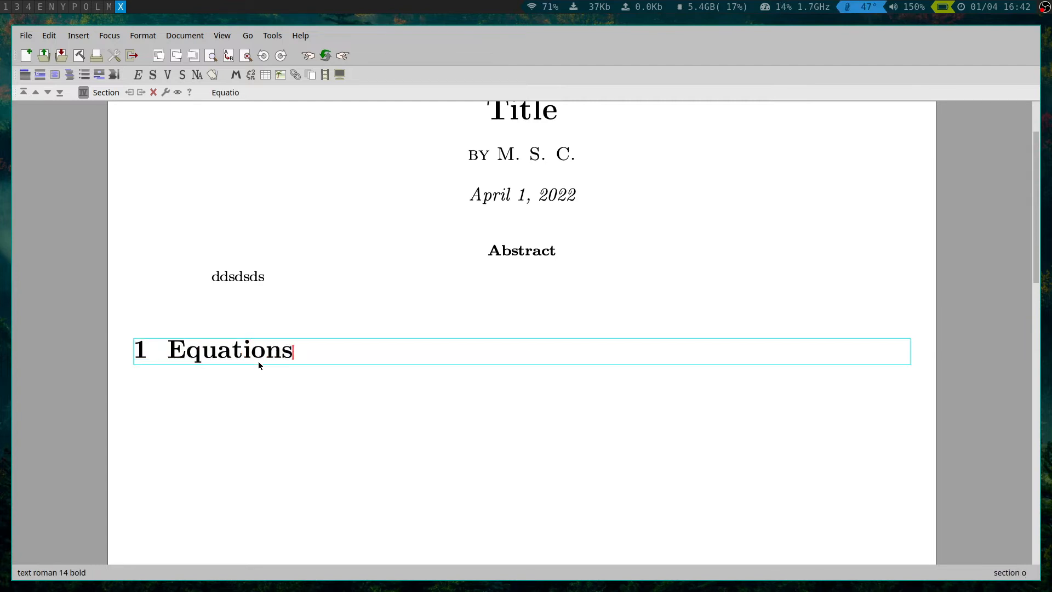
Add a second numbered section heading "Figures" below the "Equations" section and move the cursor out of the heading.
key("Return")
key("alt+2")
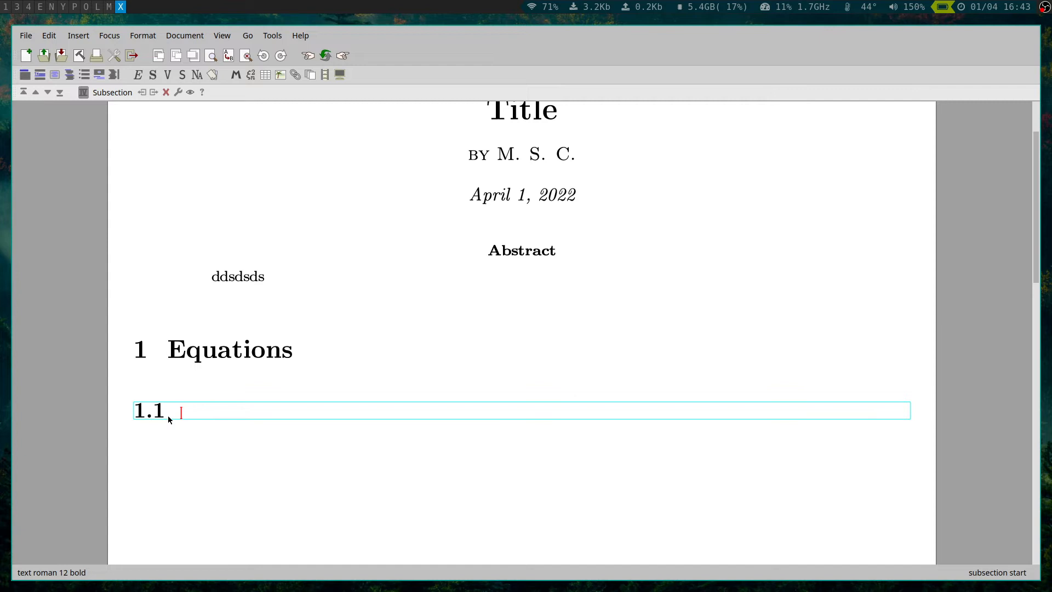
key("BackSpace")
key("alt+1")
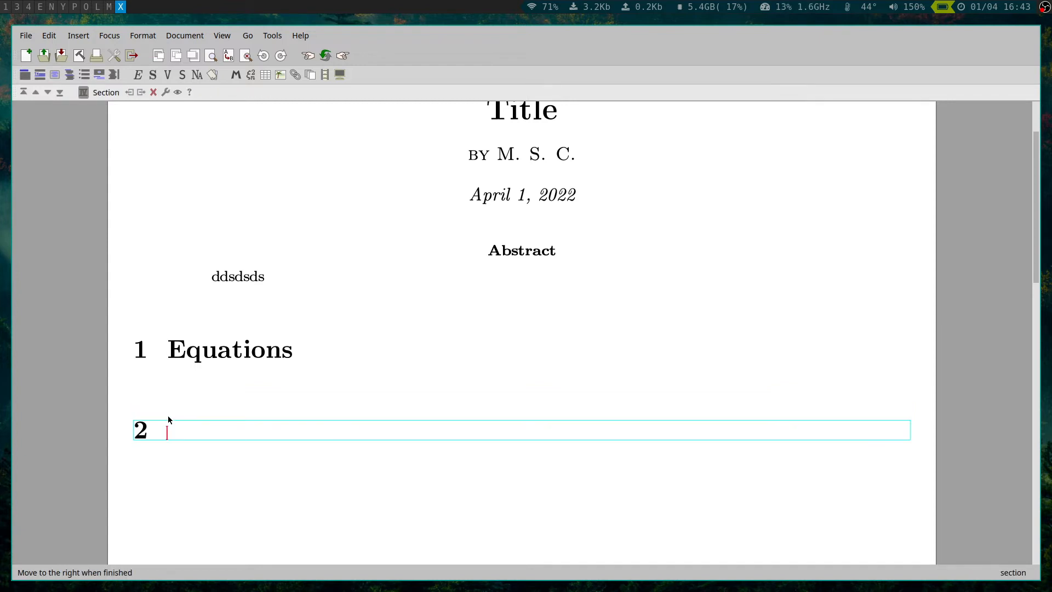
type("Figures")
key("Right")
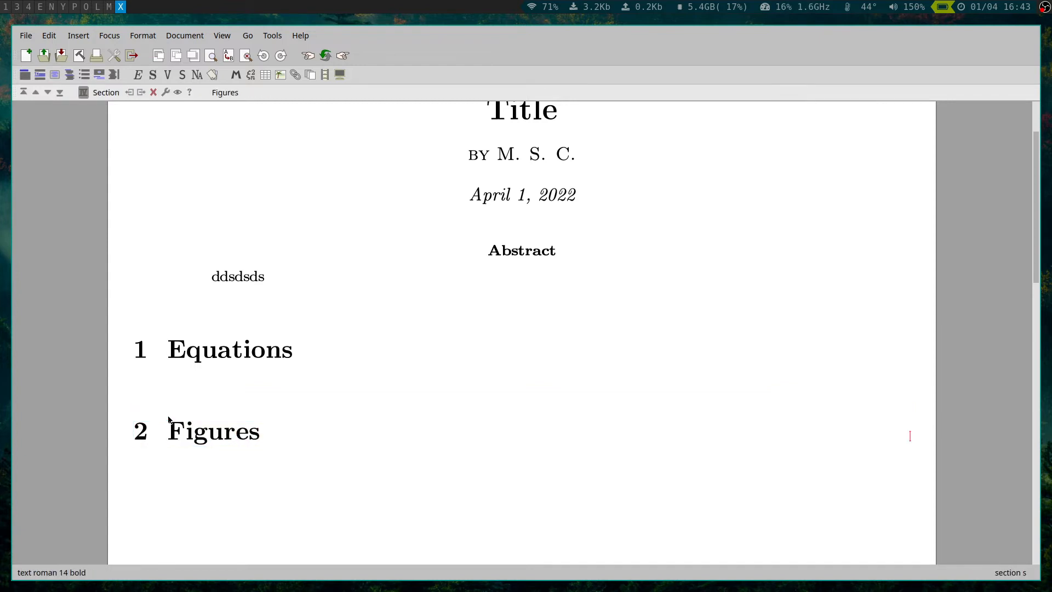
Add a third numbered section heading "Tables" below "Figures" and move the cursor out of the heading.
key("Return")
key("alt+3")
key("BackSpace")
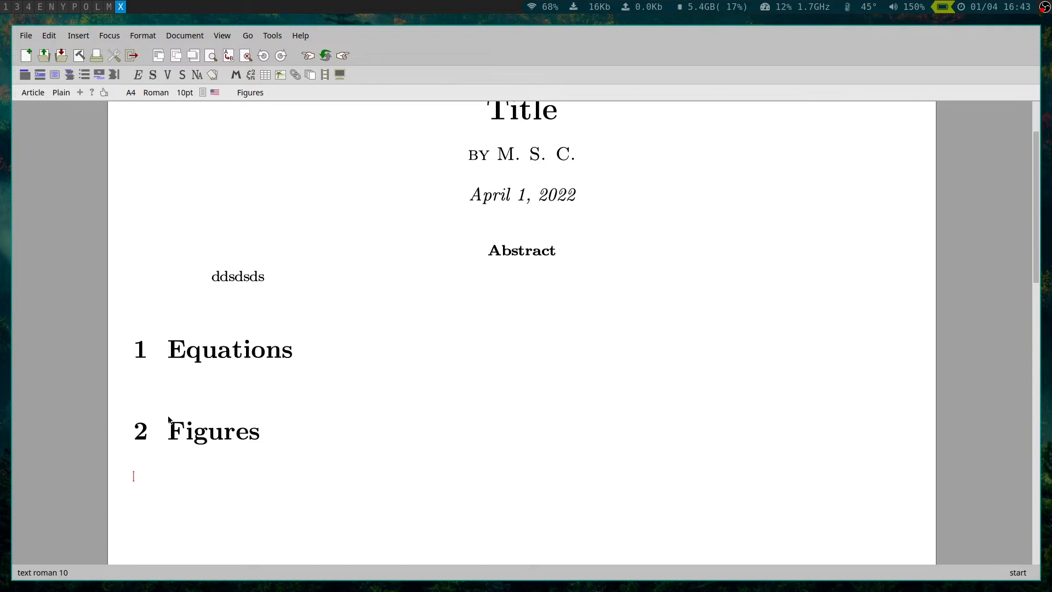
key("alt+1")
type("T")
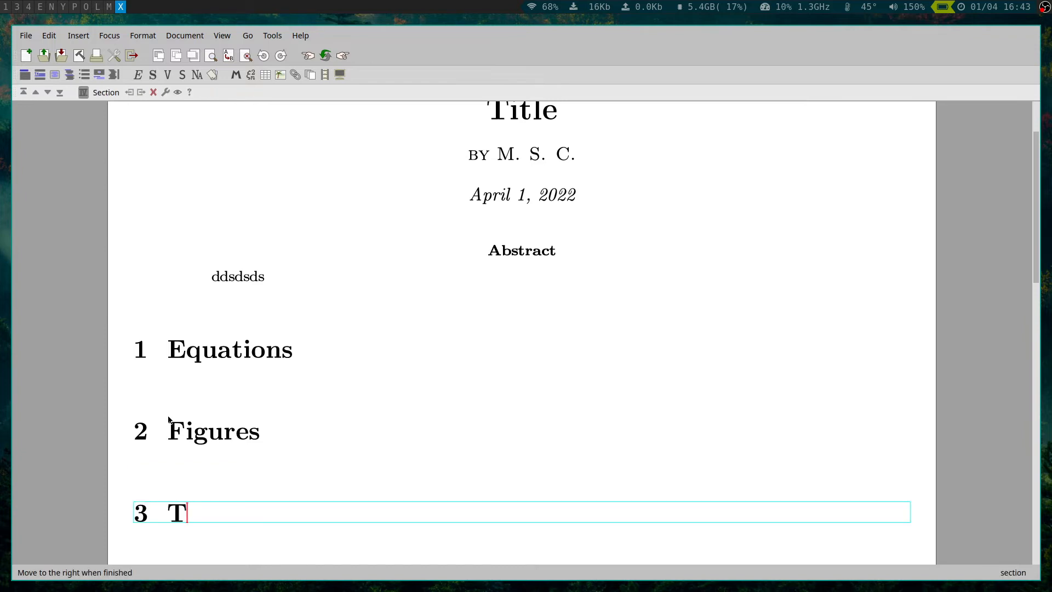
type("ables")
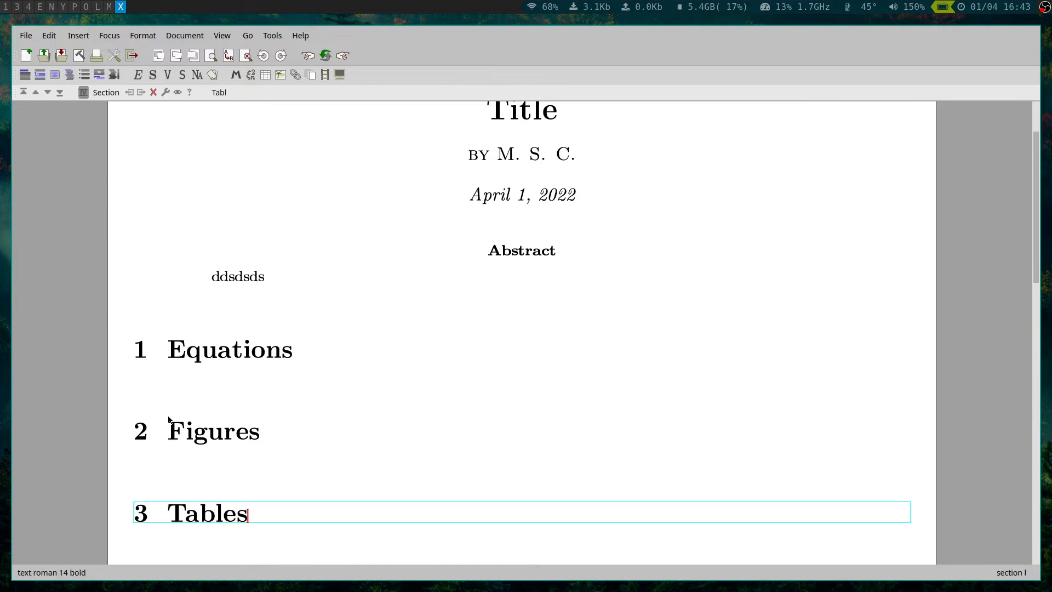
key("Right")
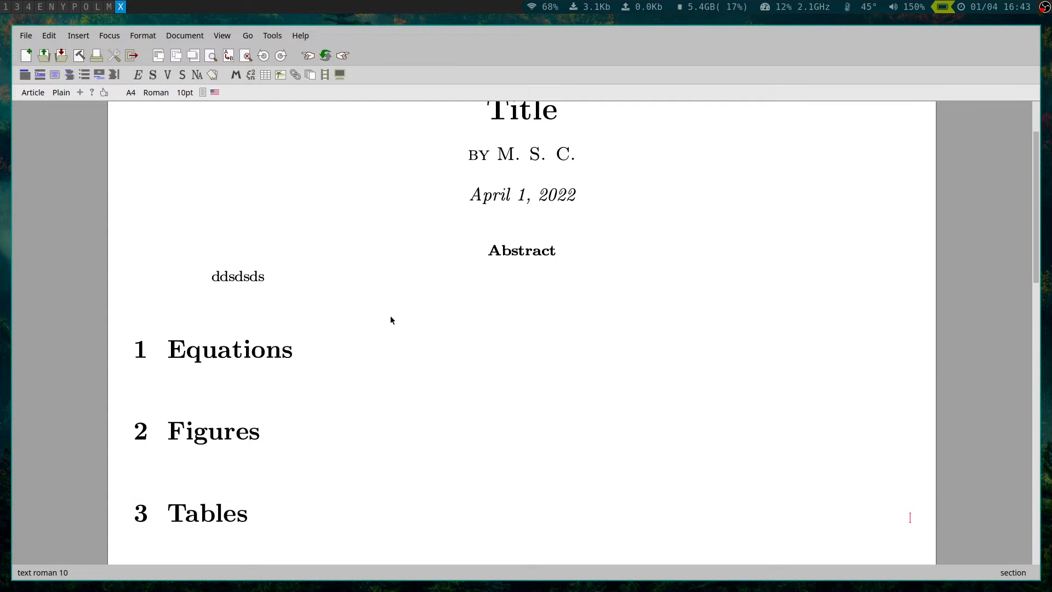
Start a paragraph under the "Equations" heading with "This is" followed by an inline formula containing x.
left_click(418, 347)
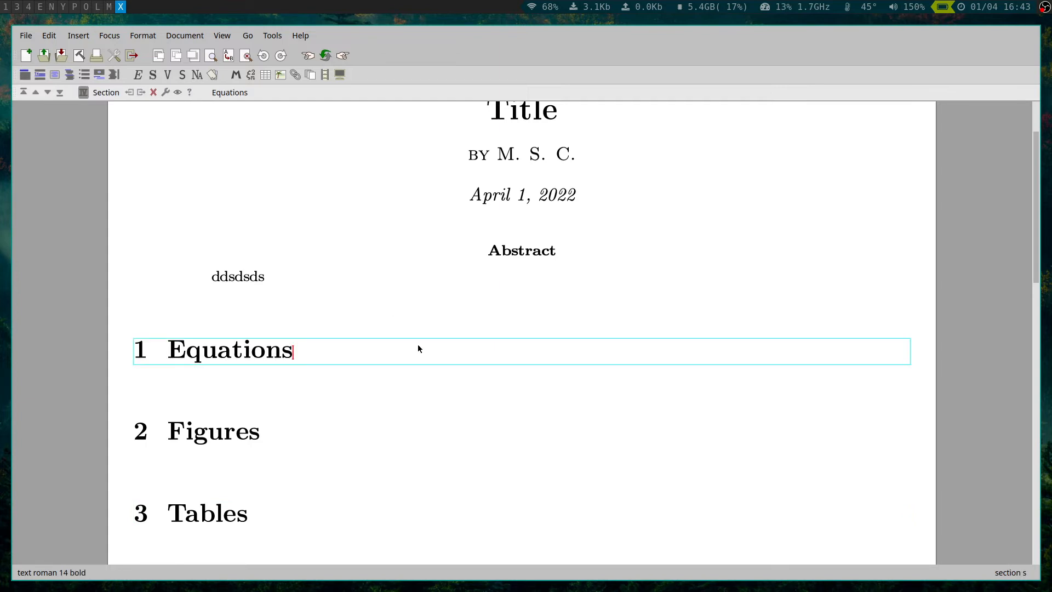
key("Return")
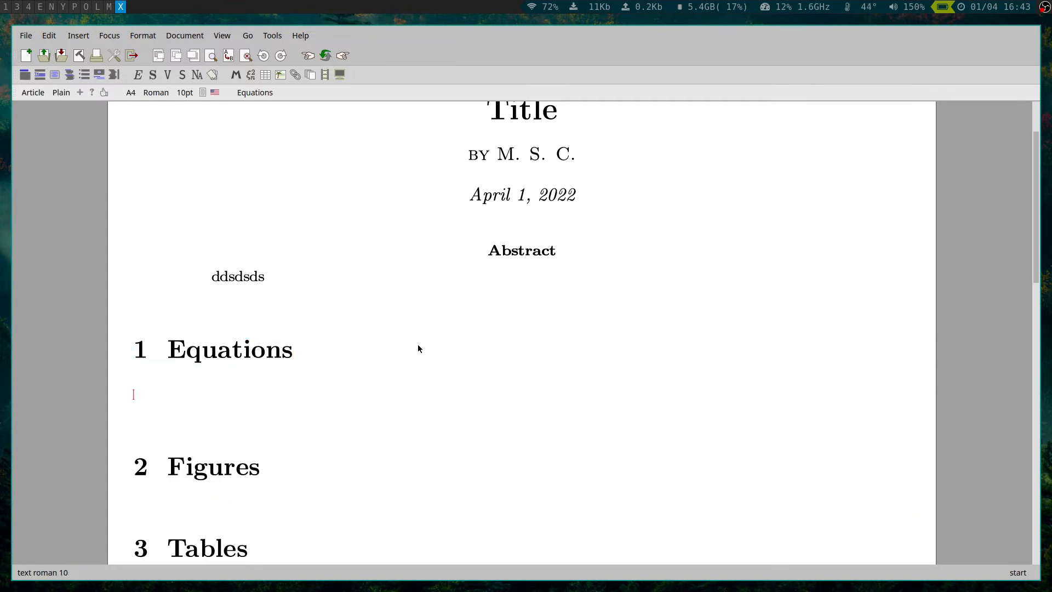
scroll(418, 348, "down", 3)
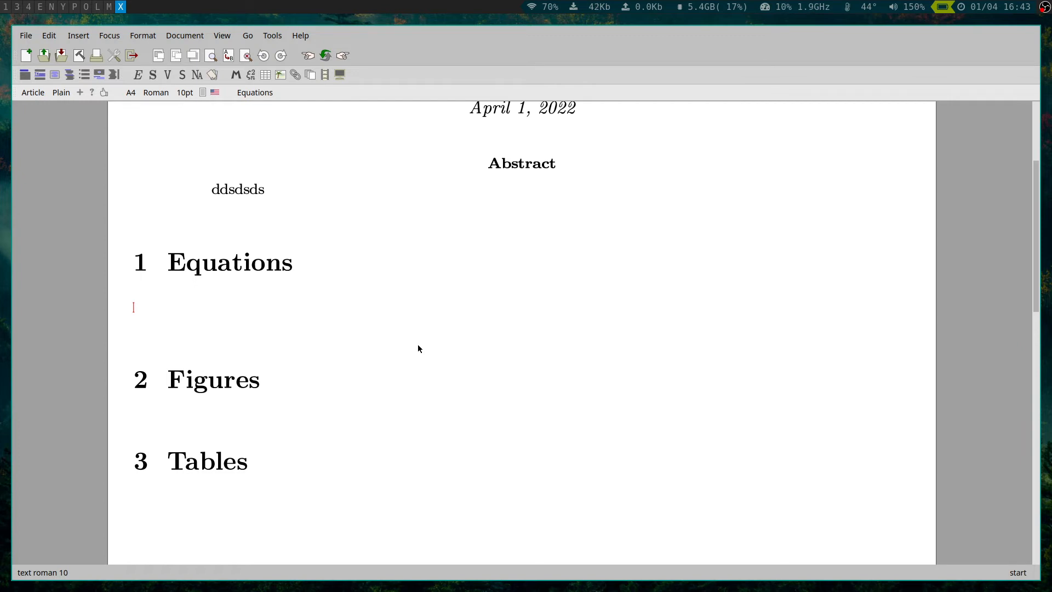
type("This is")
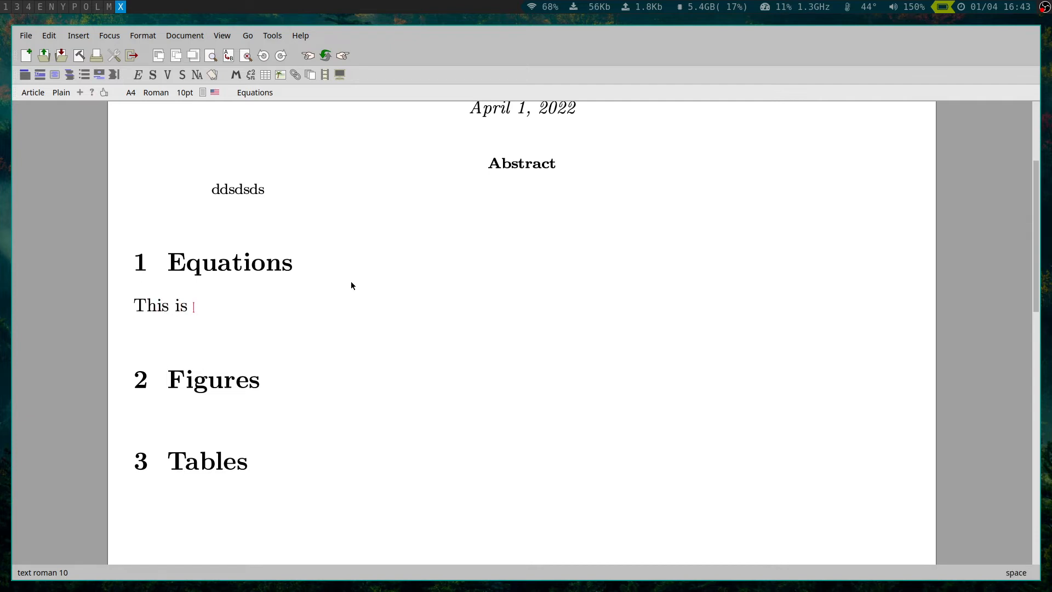
left_click(251, 77)
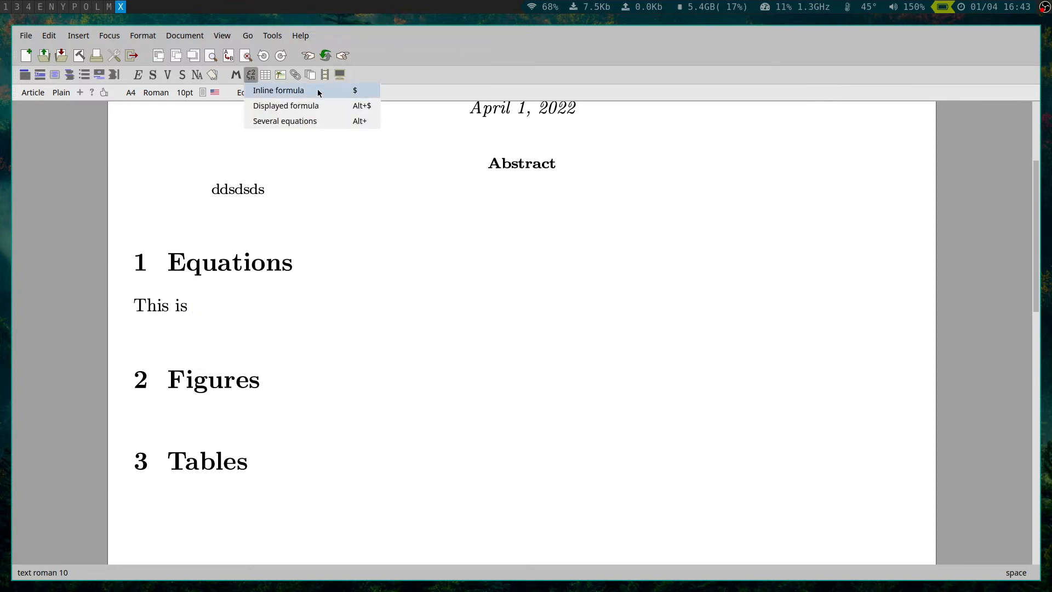
left_click(356, 91)
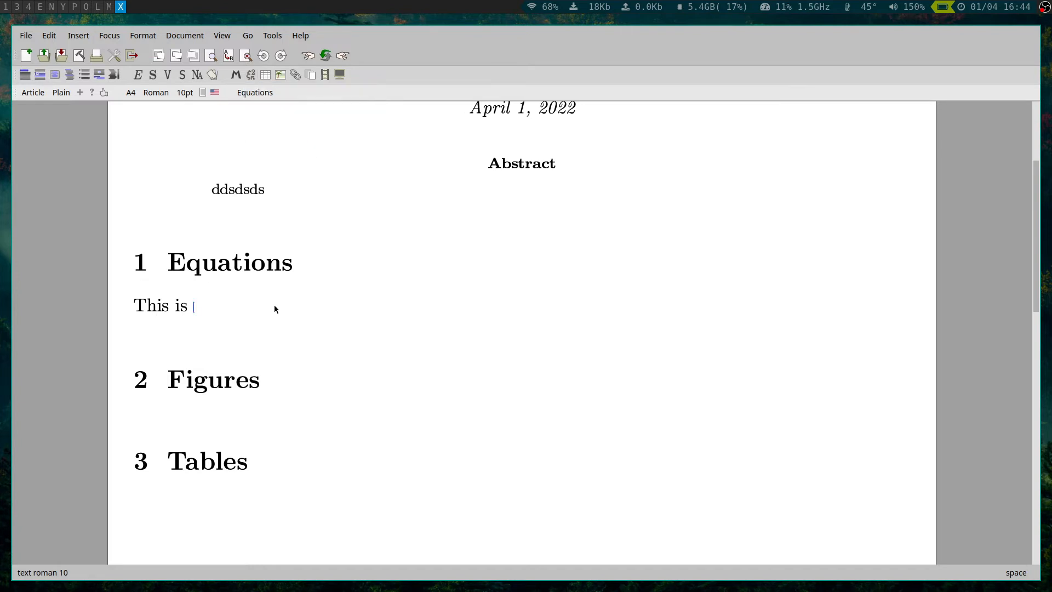
key("dollar")
type("x")
key("Right")
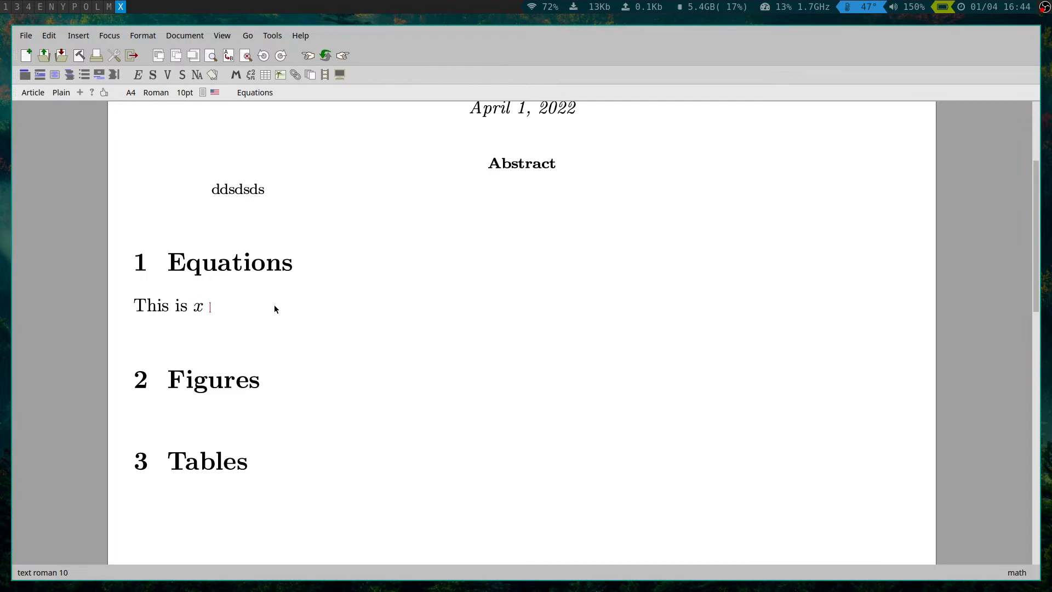
Continue the sentence with "or" and start a second inline formula with F under a vector arrow.
type("or")
key("dollar")
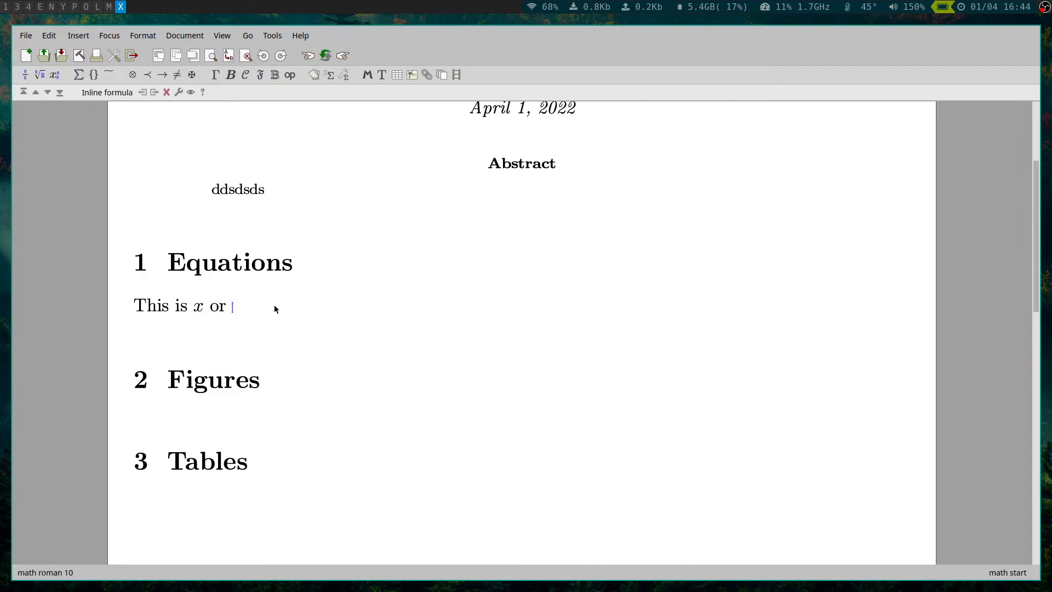
key("alt+shift+v")
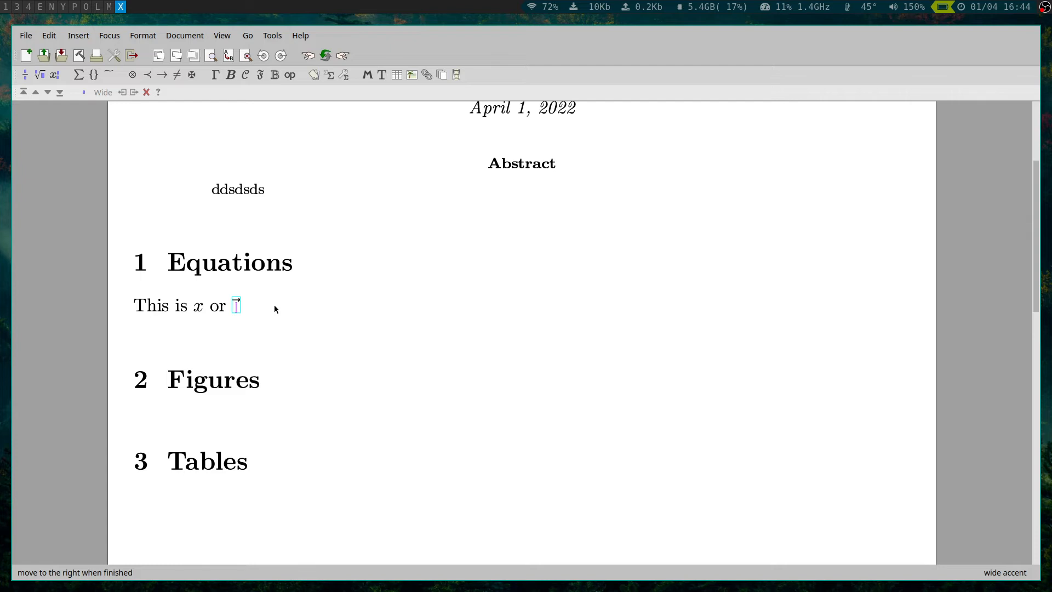
type("F")
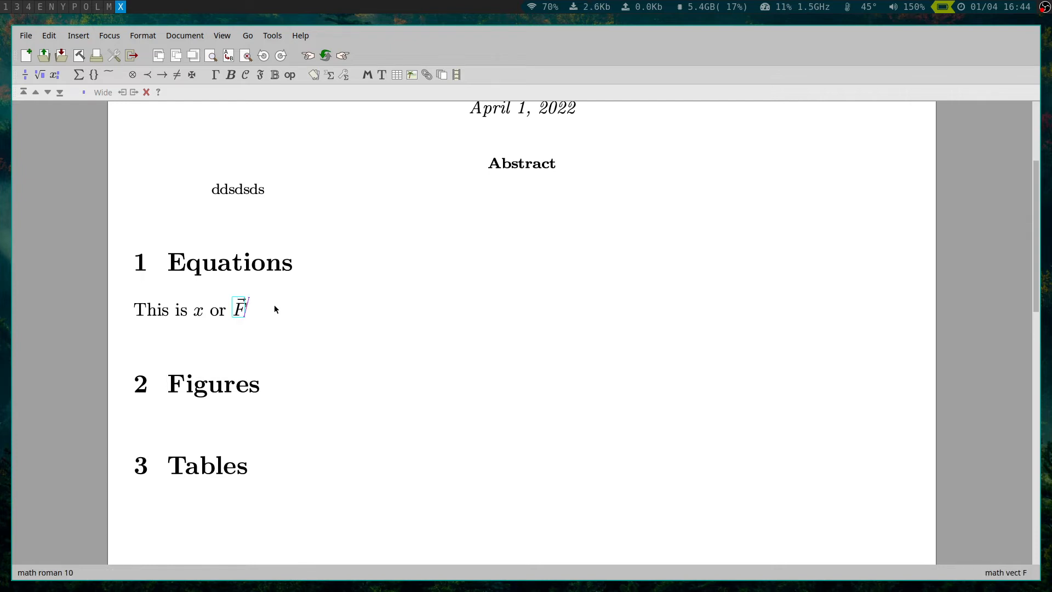
key("Right")
Complete the inline formula with = m times a under a vector arrow, end the sentence with a period and start a new paragraph.
type("=M")
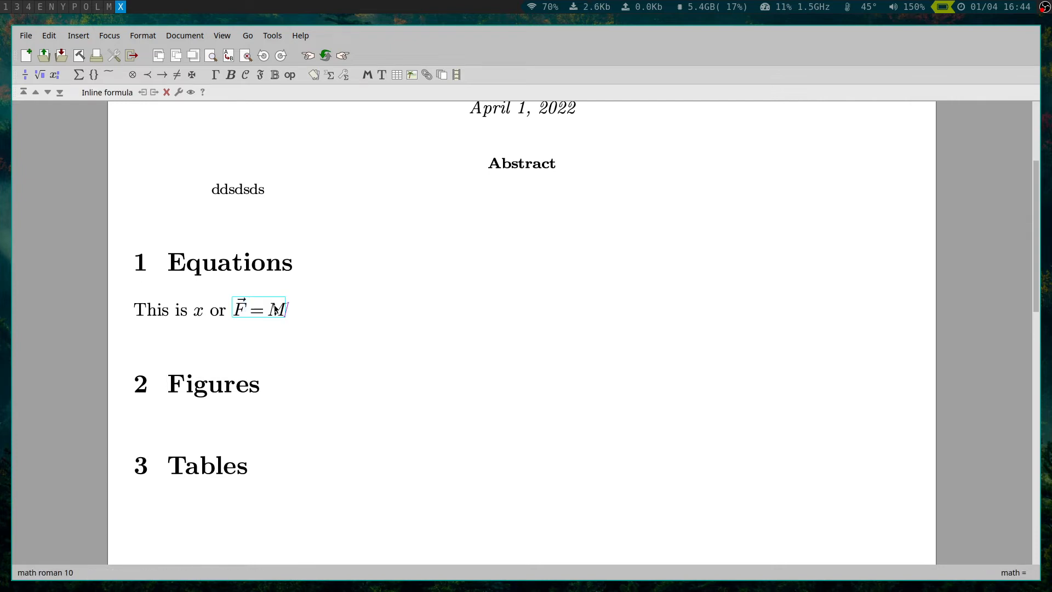
key("BackSpace")
type("m*")
key("alt+v")
type("a")
key("Right")
key("Right")
type(".")
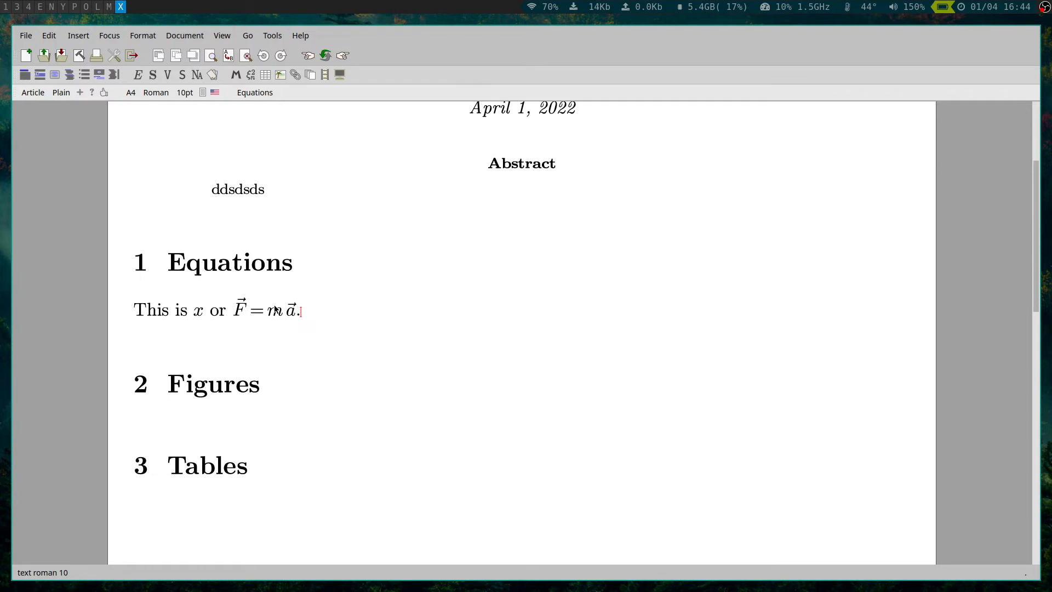
key("Return")
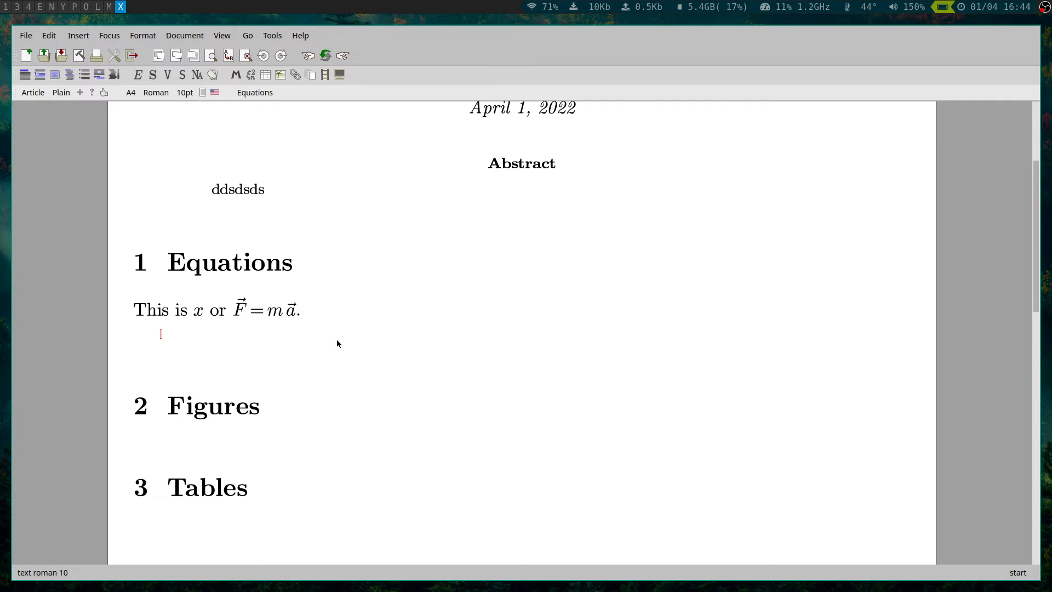
Insert a displayed formula below the inline-formula sentence and start it with a summation sign with lower limit i=1.
left_click(253, 78)
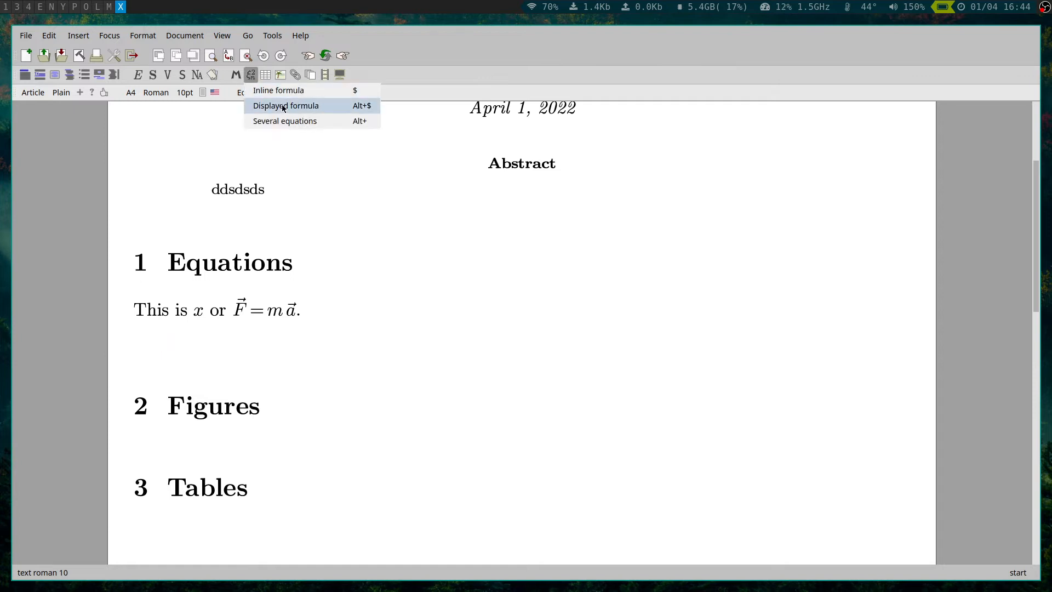
left_click(227, 331)
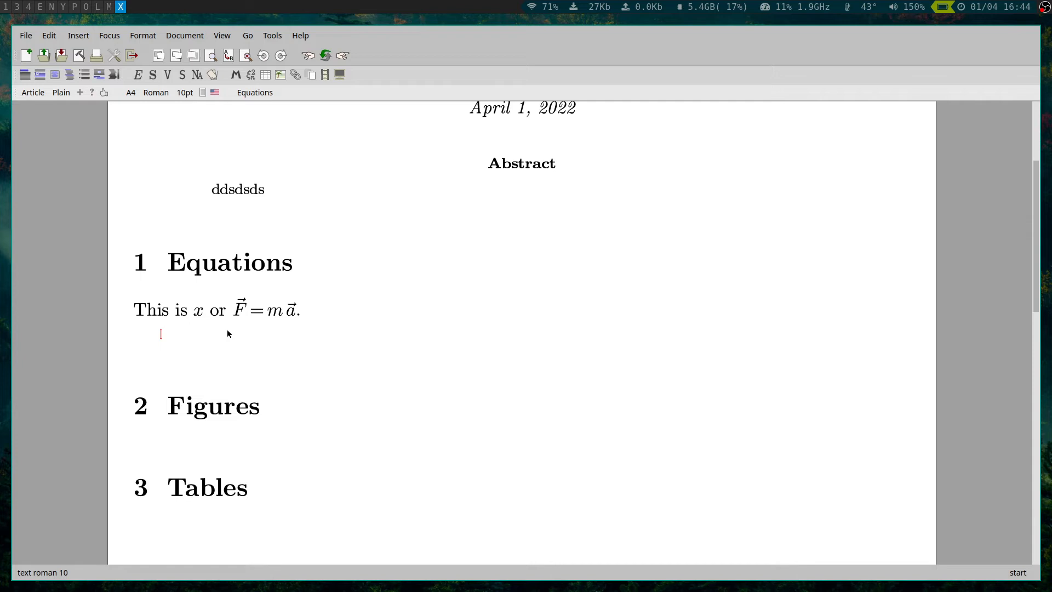
key("alt+dollar")
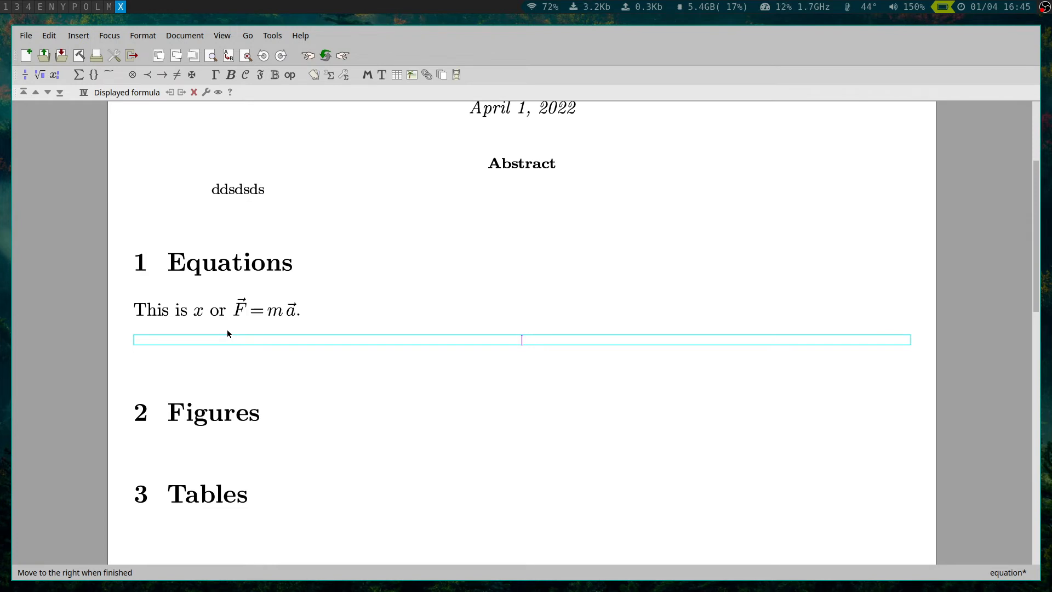
type("sum_{i=1")
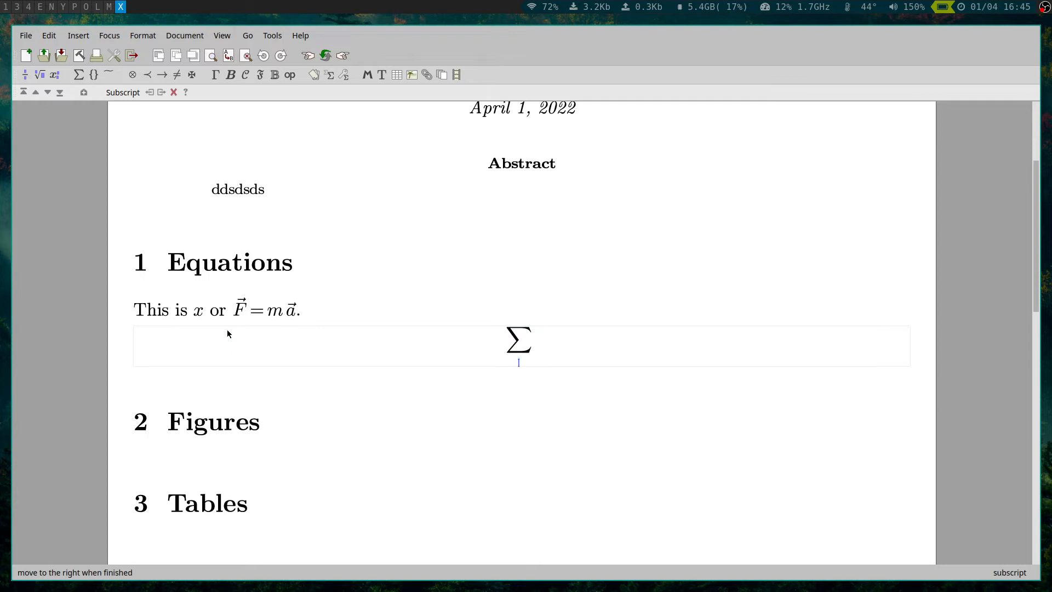
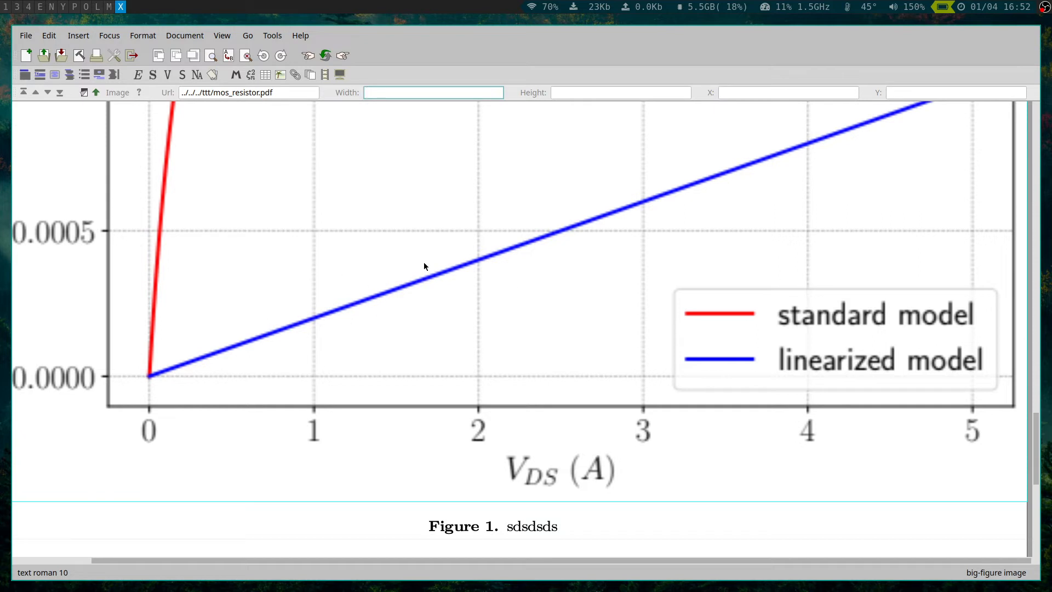
Set the width of the mos_resistor.pdf image in the figure to 0.5par.
type("0.5par")
key("Return")
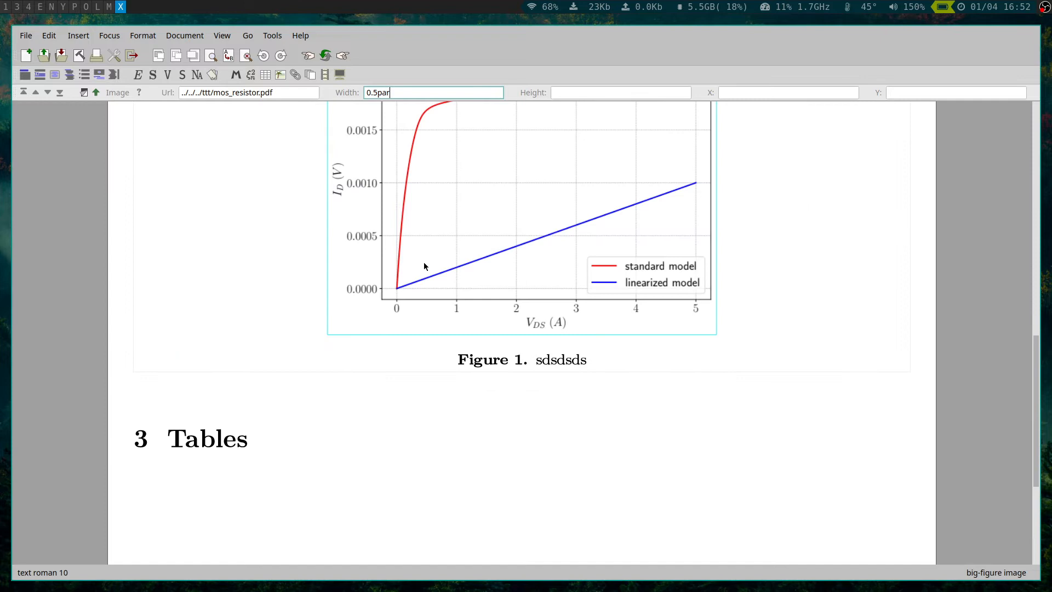
scroll(474, 302, "up", 5)
scroll(466, 296, "down", 3)
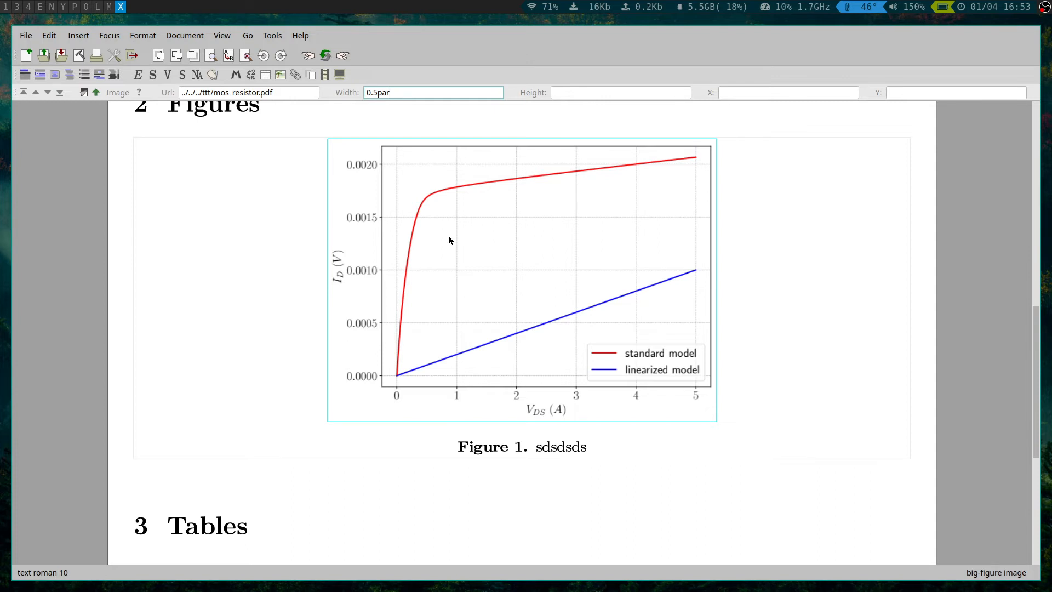
Examine the resized figure, its caption and its placement between the surrounding sections.
scroll(449, 240, "up", 2)
scroll(446, 242, "down", 2)
scroll(445, 245, "up", 2)
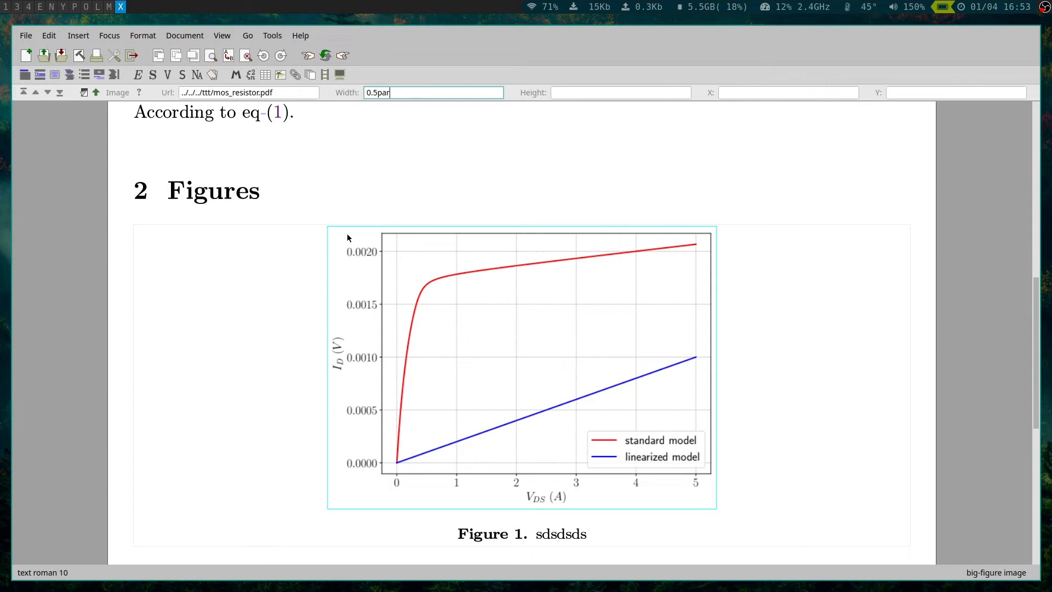
scroll(730, 237, "down", 2)
scroll(730, 237, "up", 2)
scroll(442, 389, "down", 2)
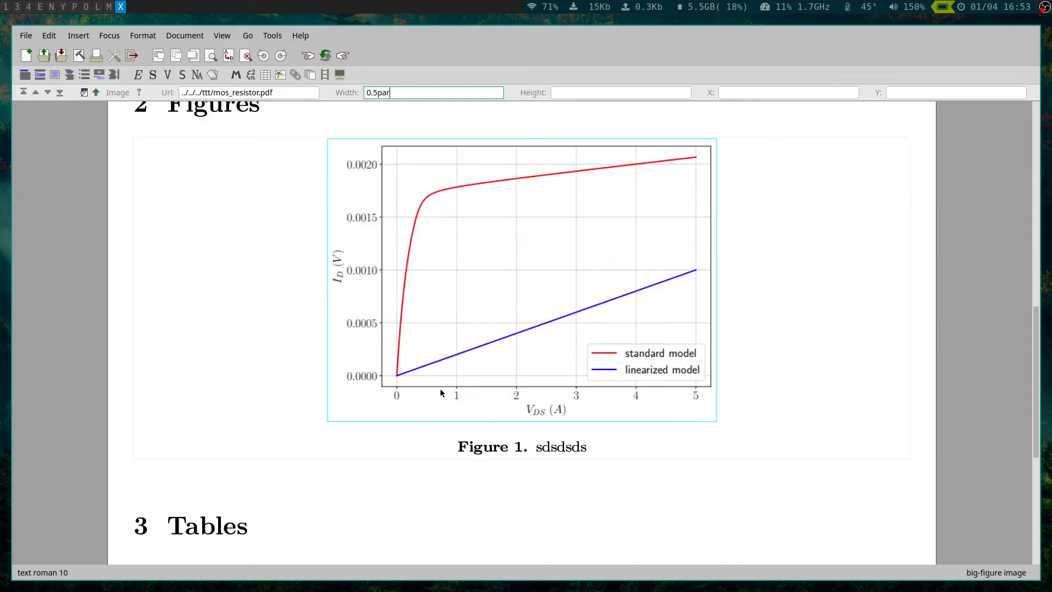
scroll(406, 308, "up", 2)
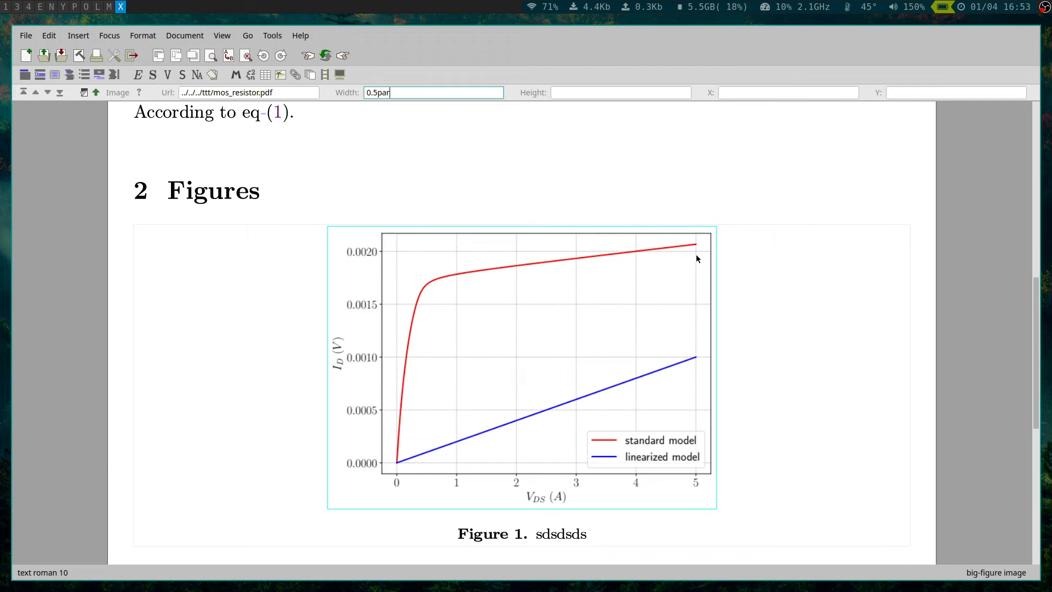
scroll(697, 259, "down", 3)
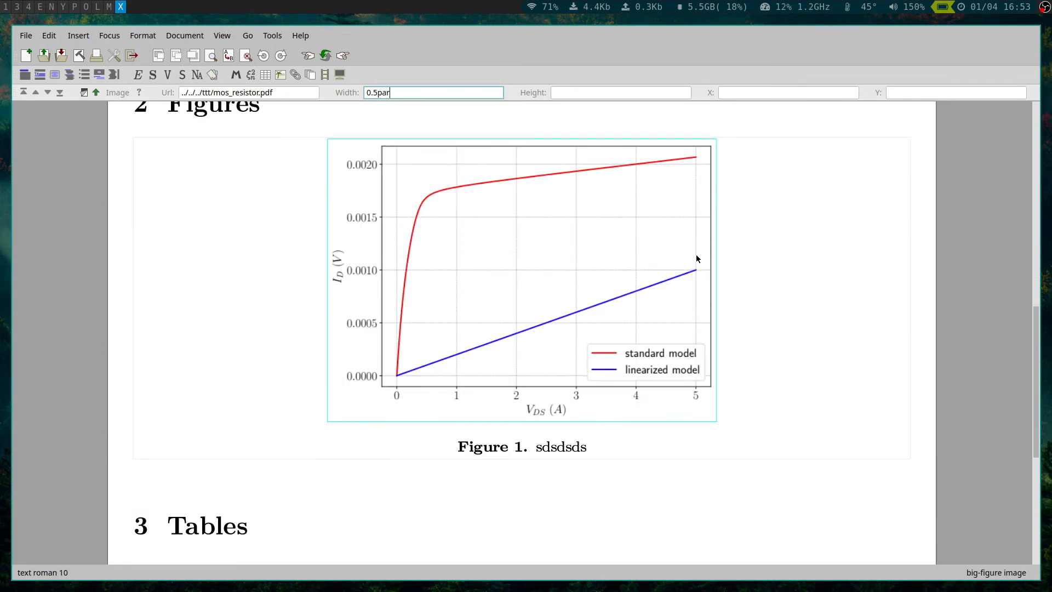
scroll(698, 259, "down", 3)
scroll(633, 222, "up", 6)
scroll(689, 311, "down", 3)
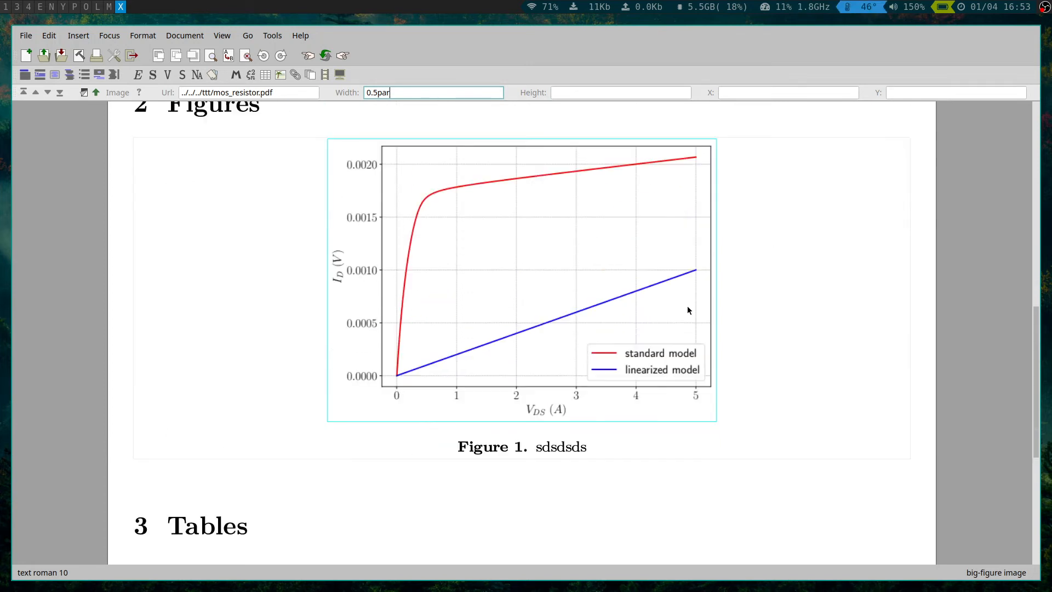
left_click(750, 280)
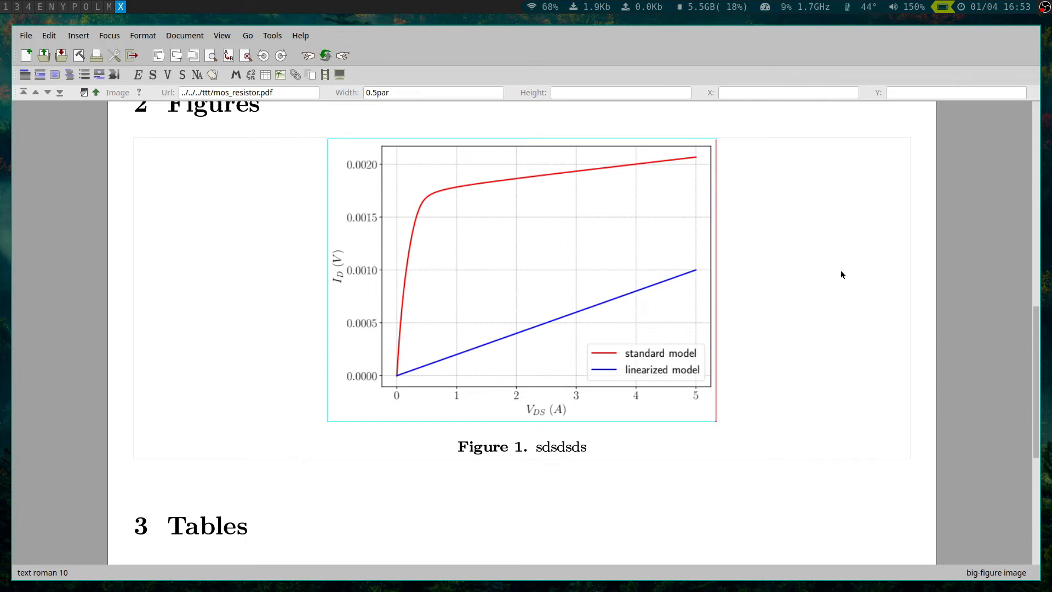
Insert a big table in a new paragraph under the "Tables" heading and caption it "sdsdsd".
scroll(841, 271, "down", 3)
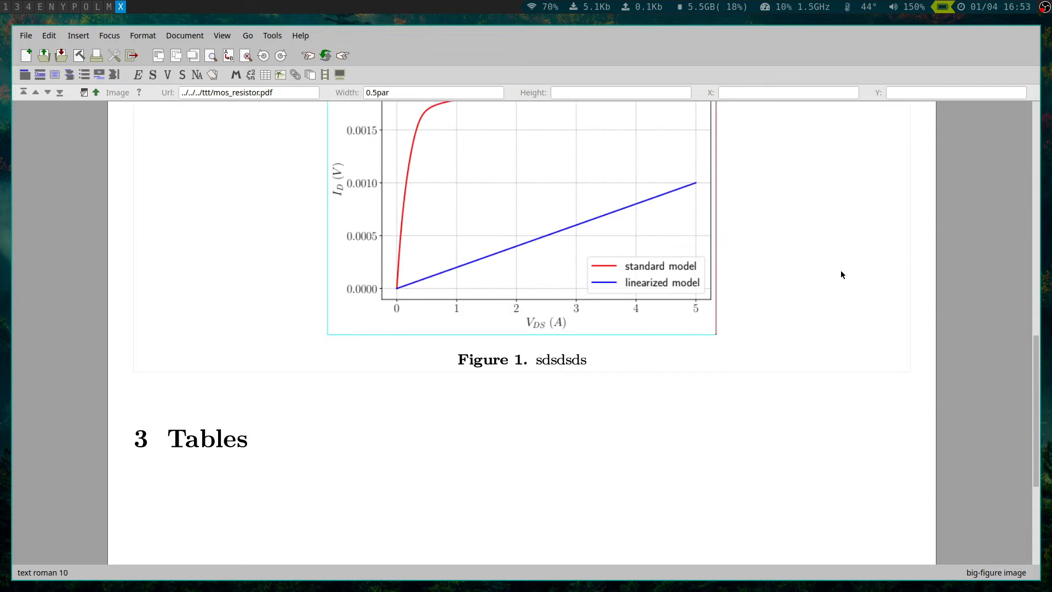
scroll(841, 271, "down", 3)
left_click(444, 392)
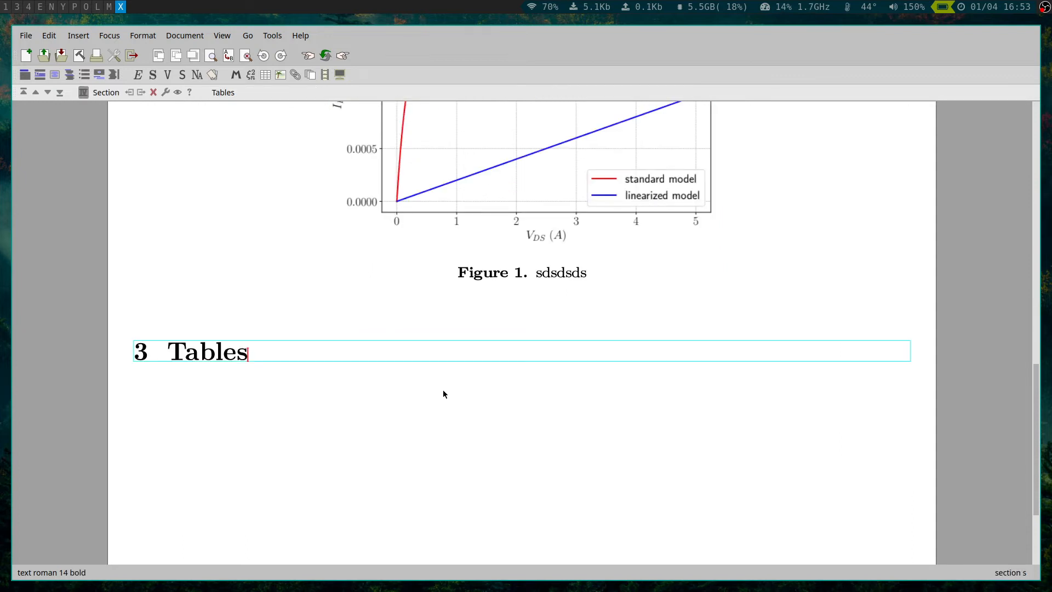
key("Return")
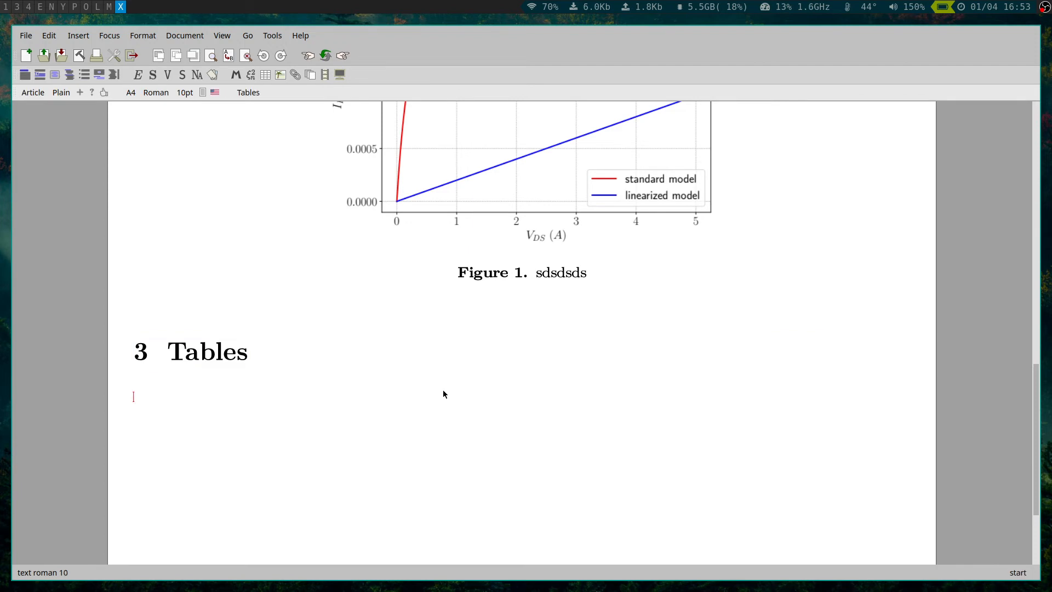
scroll(444, 394, "down", 5)
type("\\tables")
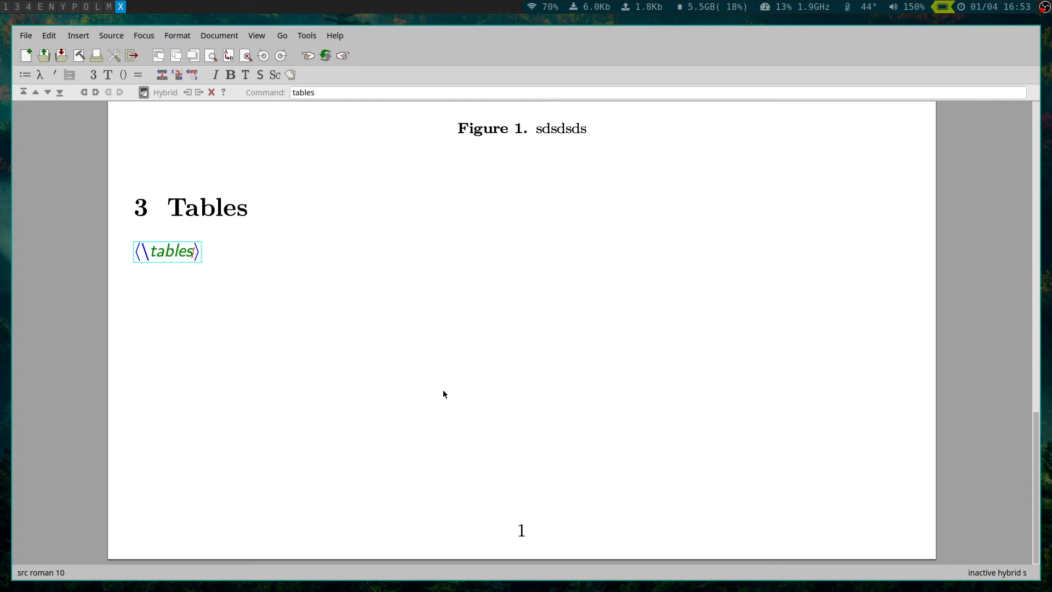
key("BackSpace")
key("Return")
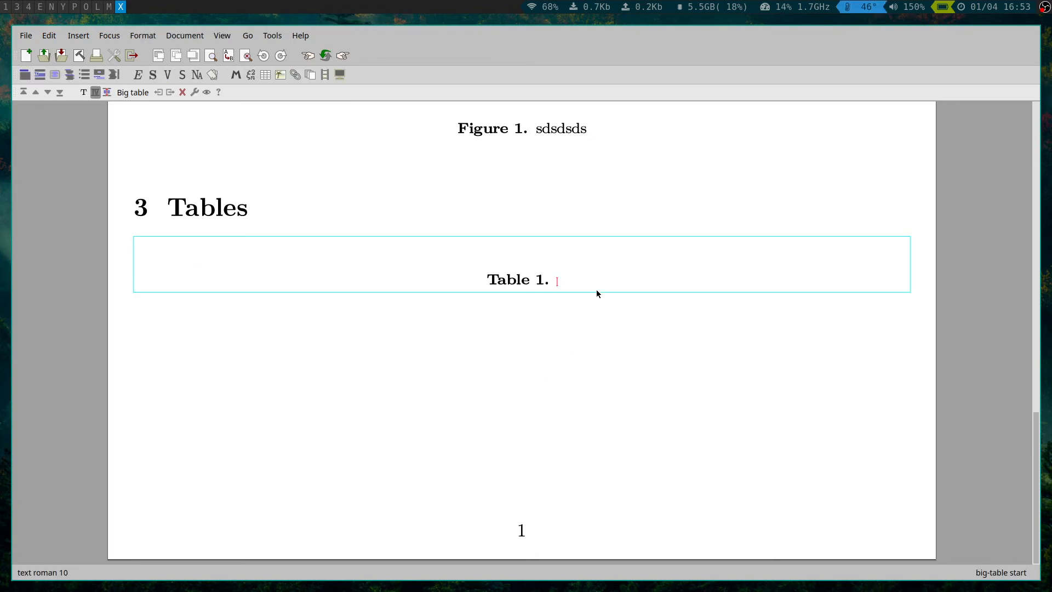
type("sdsdsd")
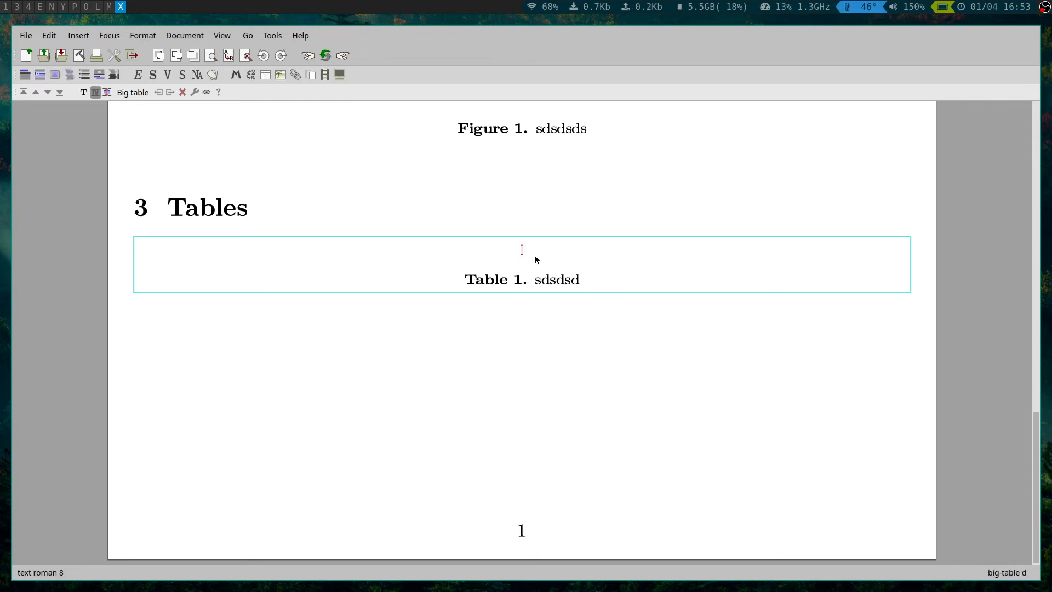
Insert a centered block in the body of the big table and extend it to two columns and three rows.
left_click(266, 75)
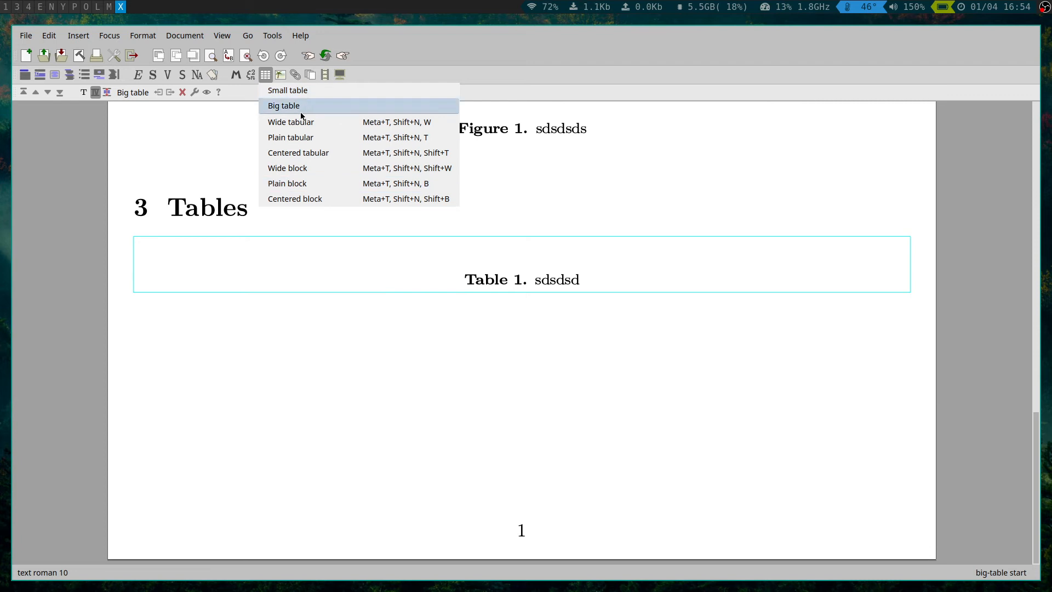
left_click(307, 199)
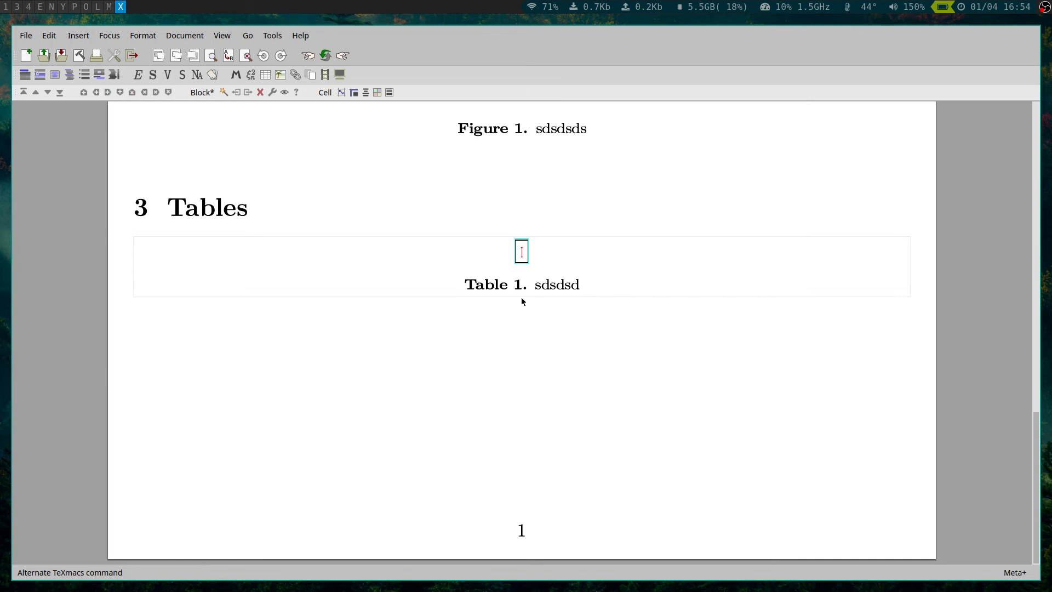
key("alt+Right")
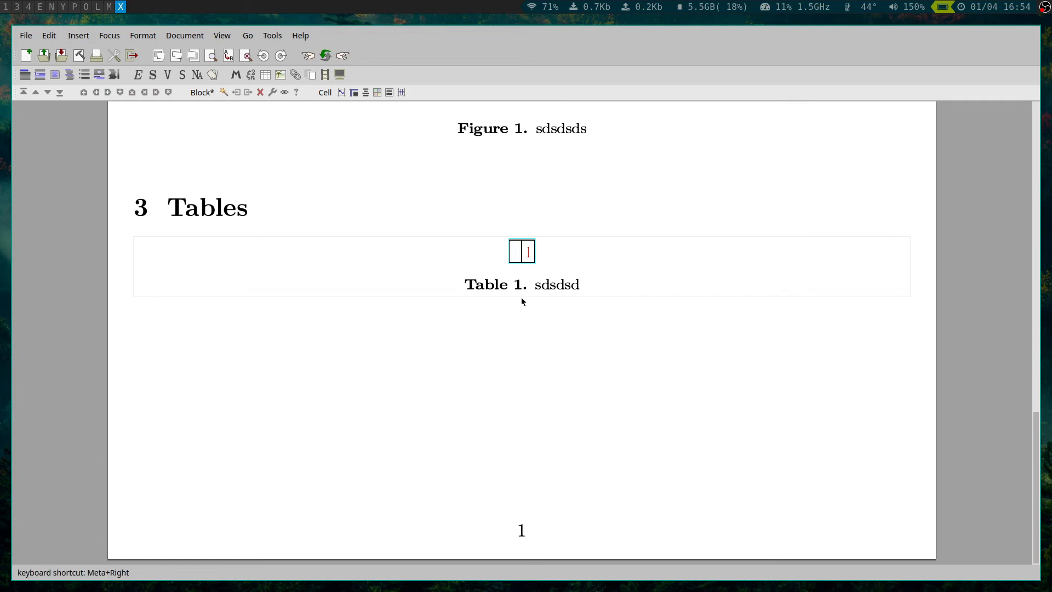
key("alt")
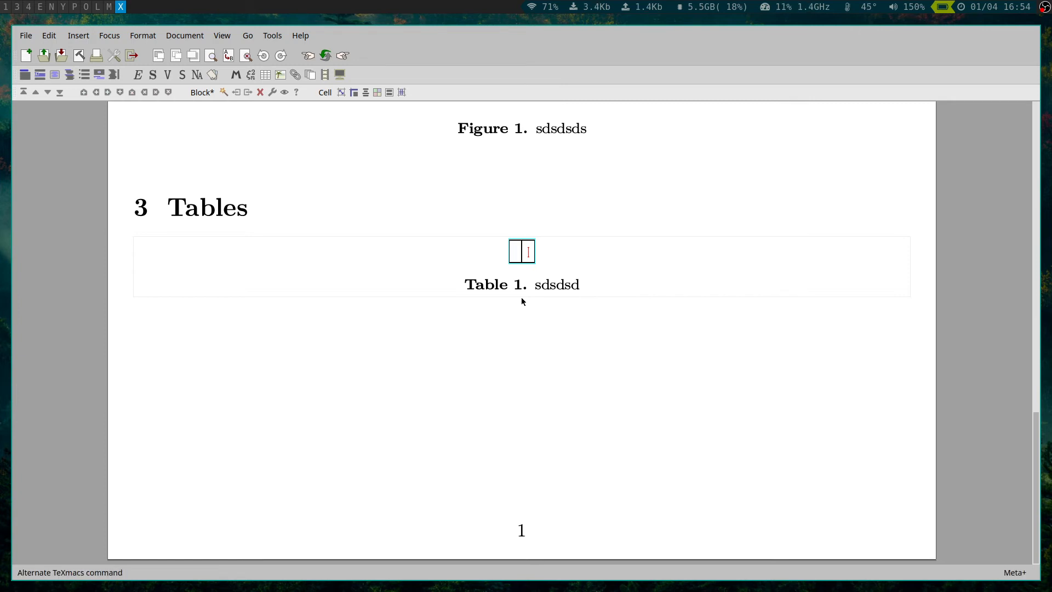
key("alt+Down")
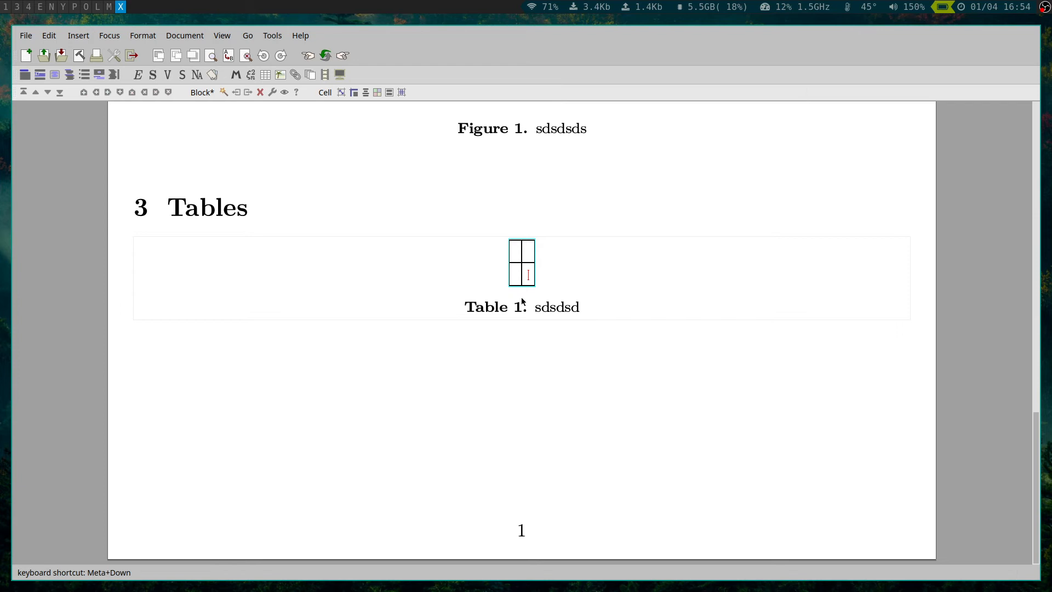
key("alt+Down")
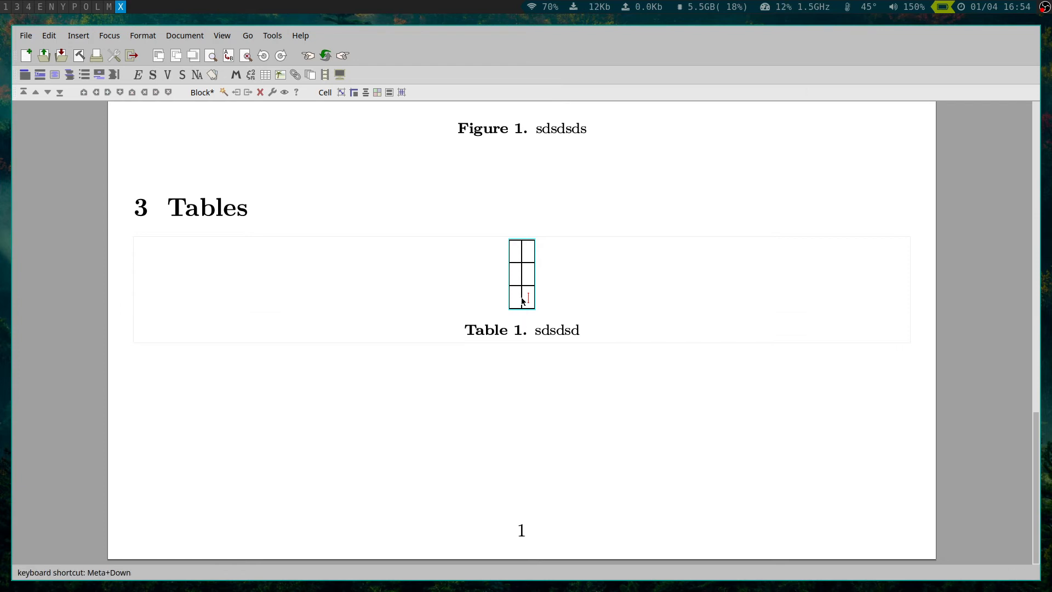
Fill the table's header row with "Name" and "Country".
left_click(517, 254)
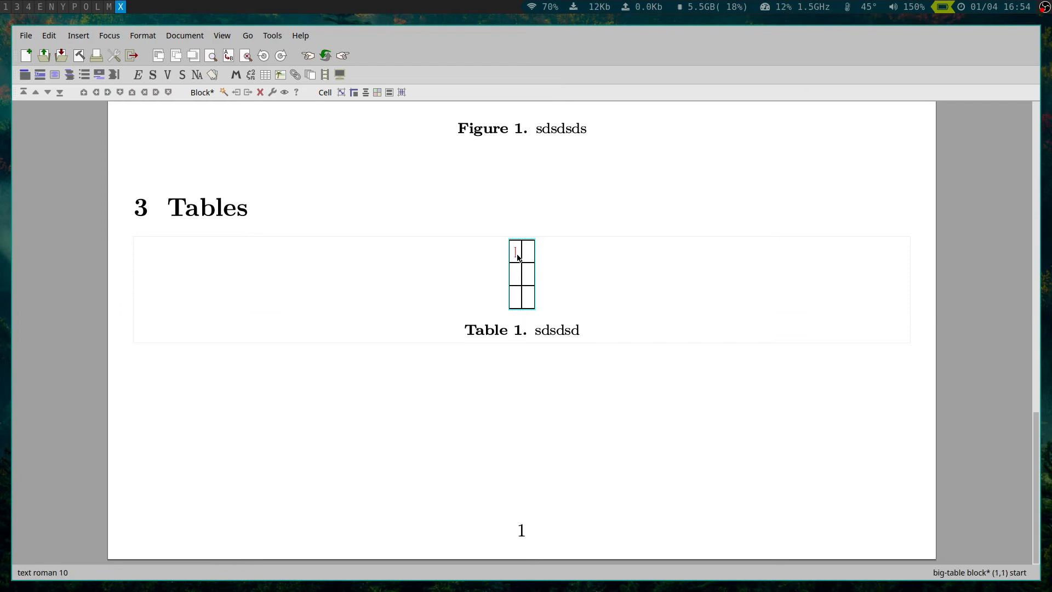
type("Name ")
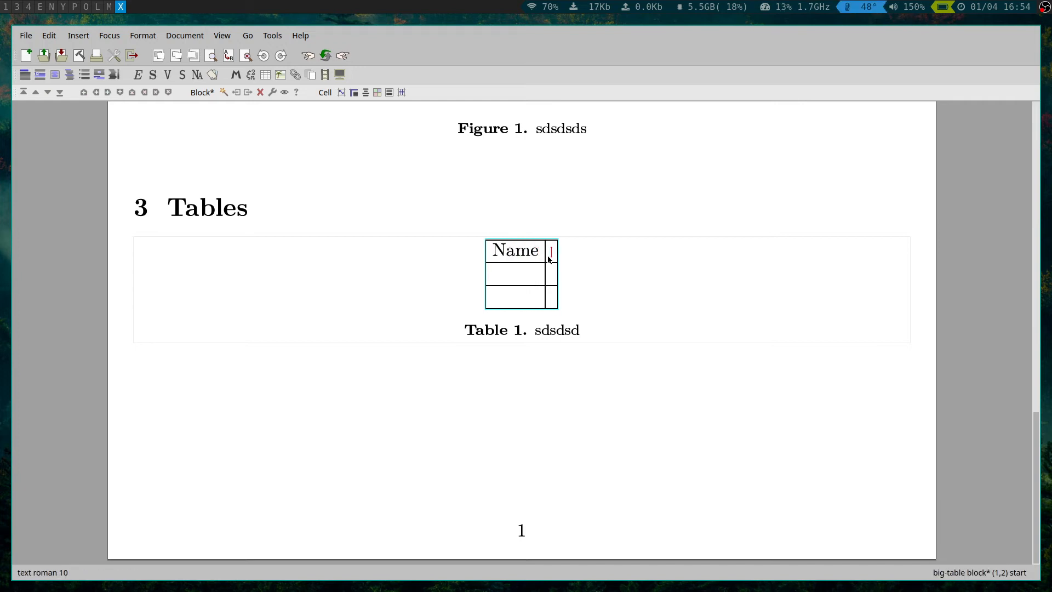
type("Country")
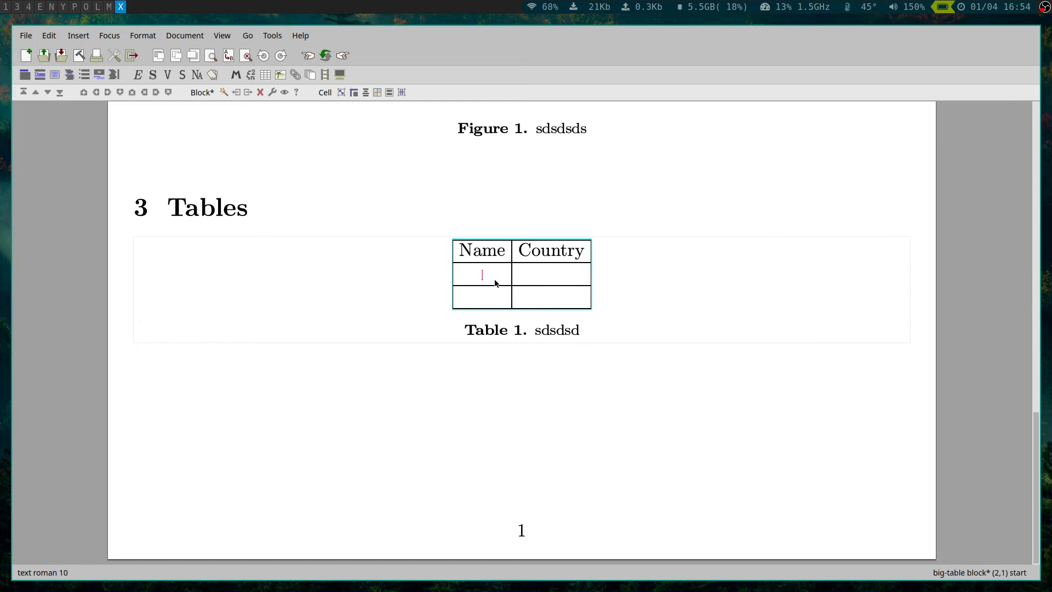
Fill the table's second row with the inline formula sin(x) under "Name" and 1 under "Country".
key("dollar")
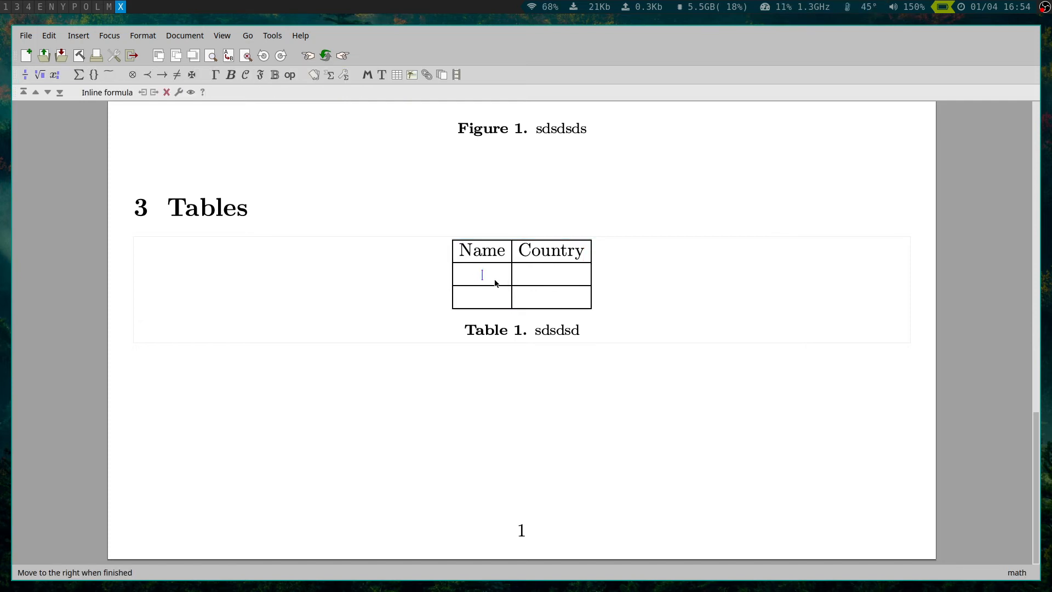
type("sin(x")
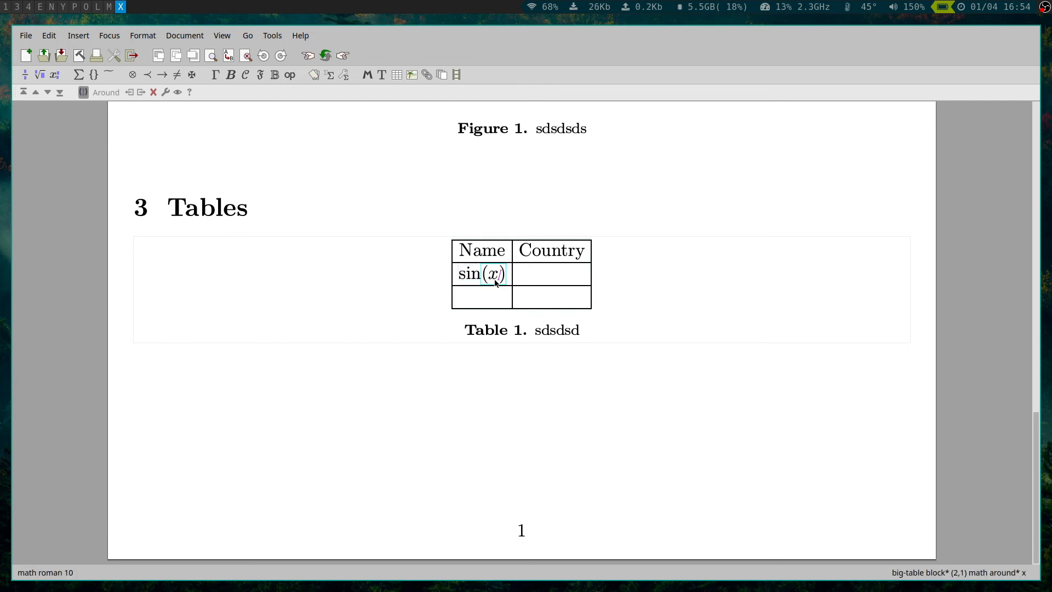
left_click(538, 285)
type("1")
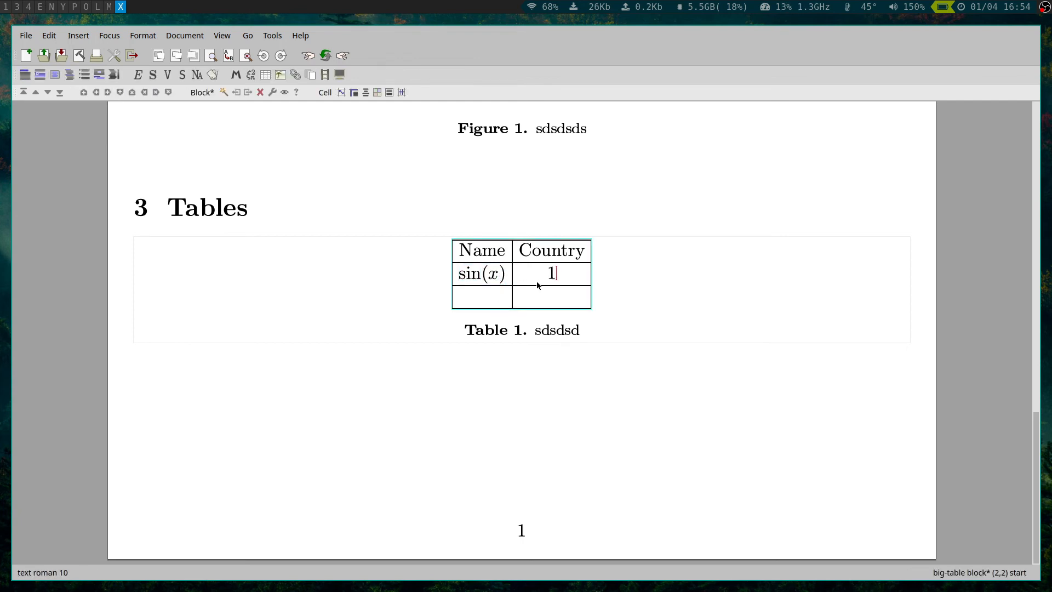
left_click(498, 296)
left_click(488, 384)
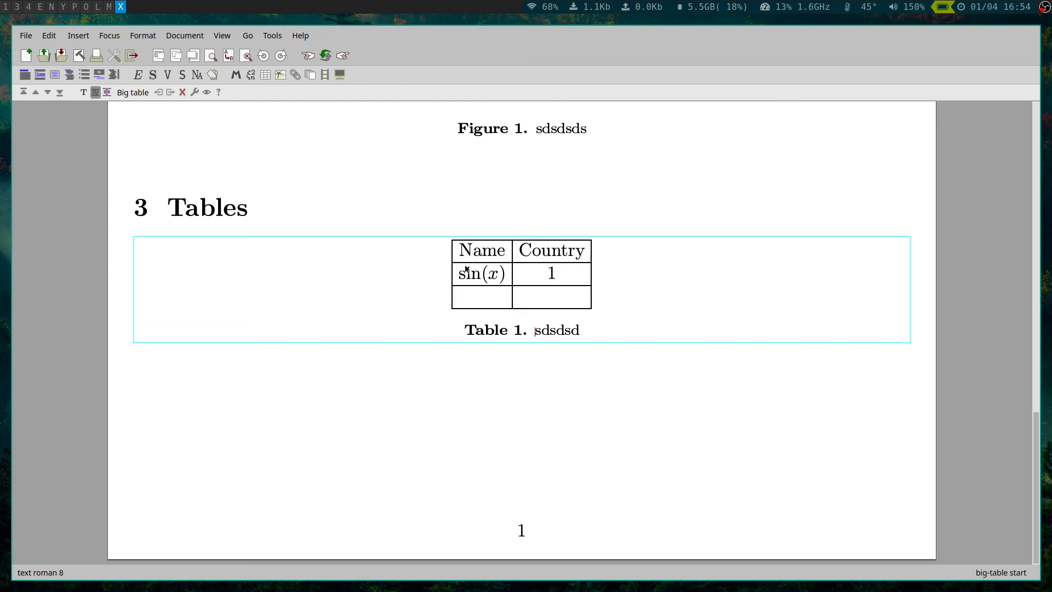
Set the padding on all sides of every cell in the table to 2mm.
left_click_drag(455, 245, 557, 293)
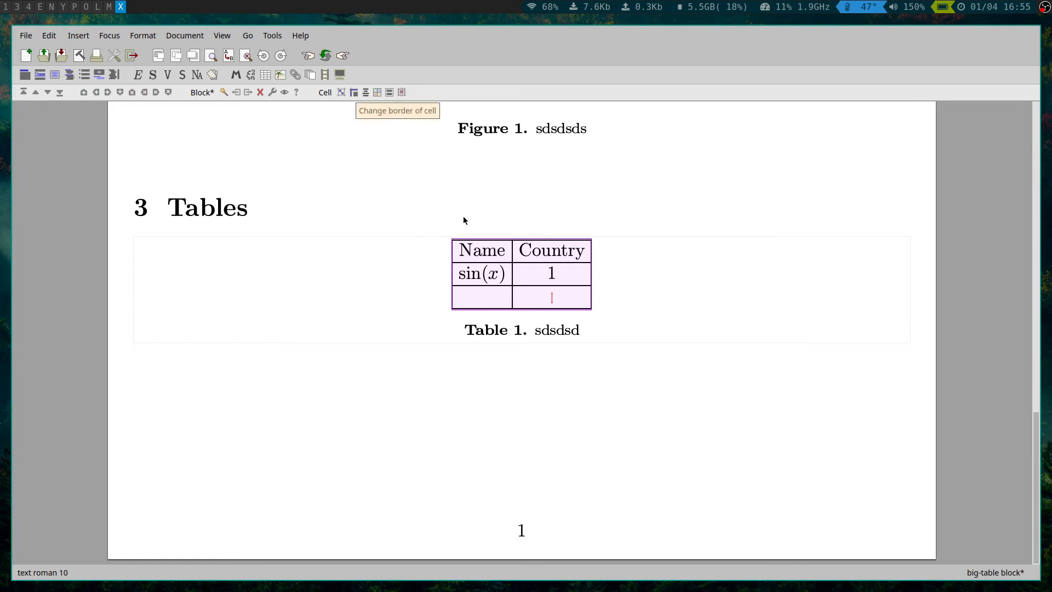
left_click(352, 93)
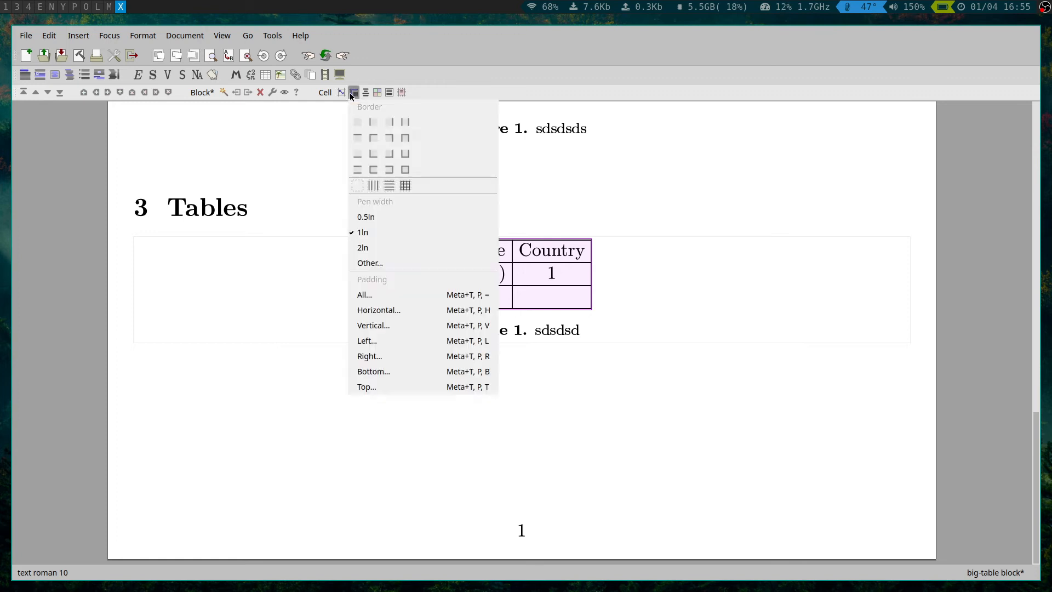
left_click(390, 295)
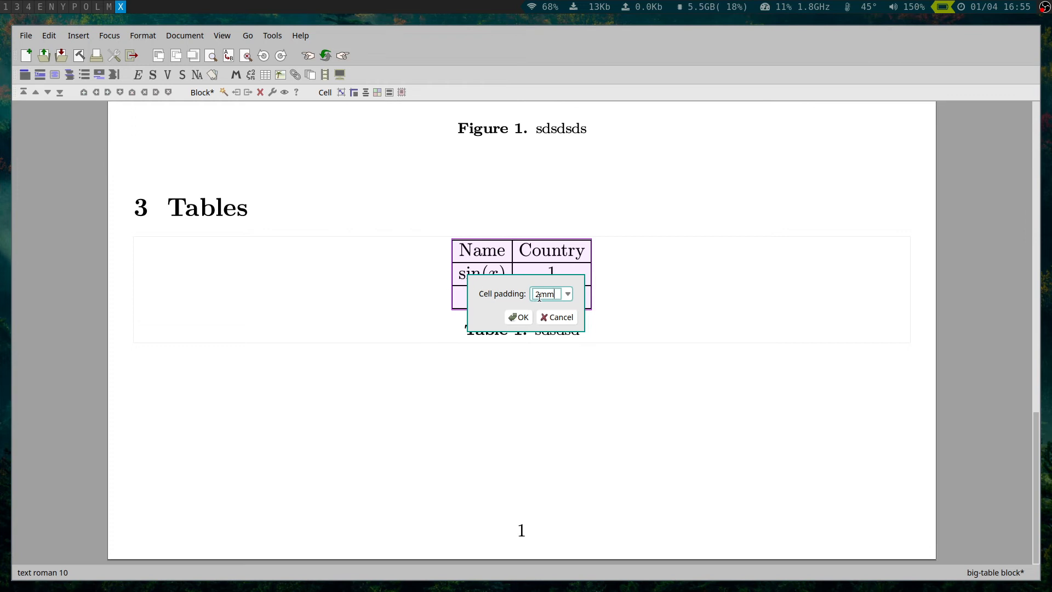
left_click(520, 318)
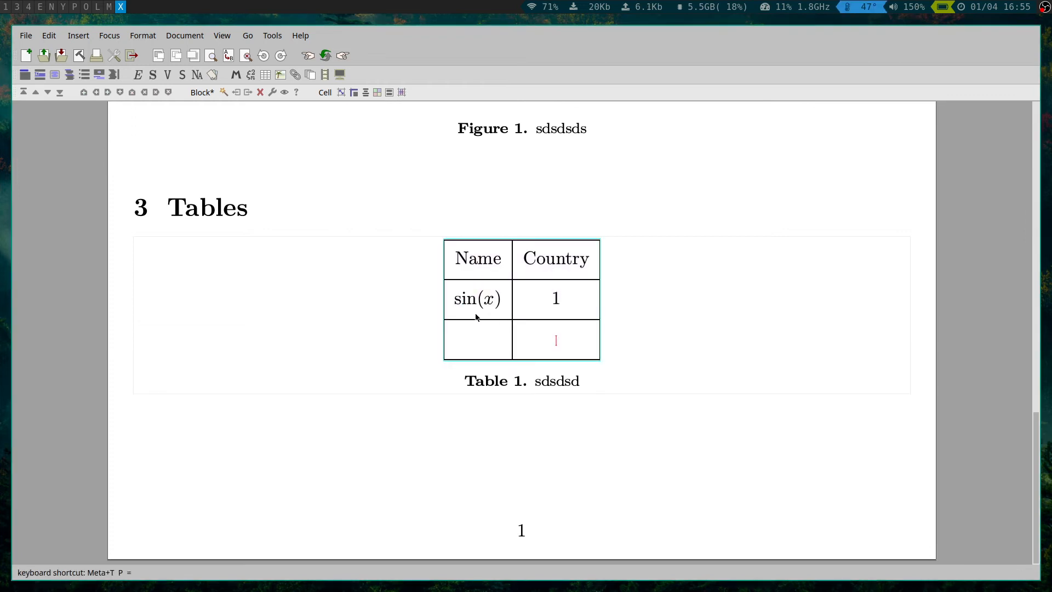
key("Down")
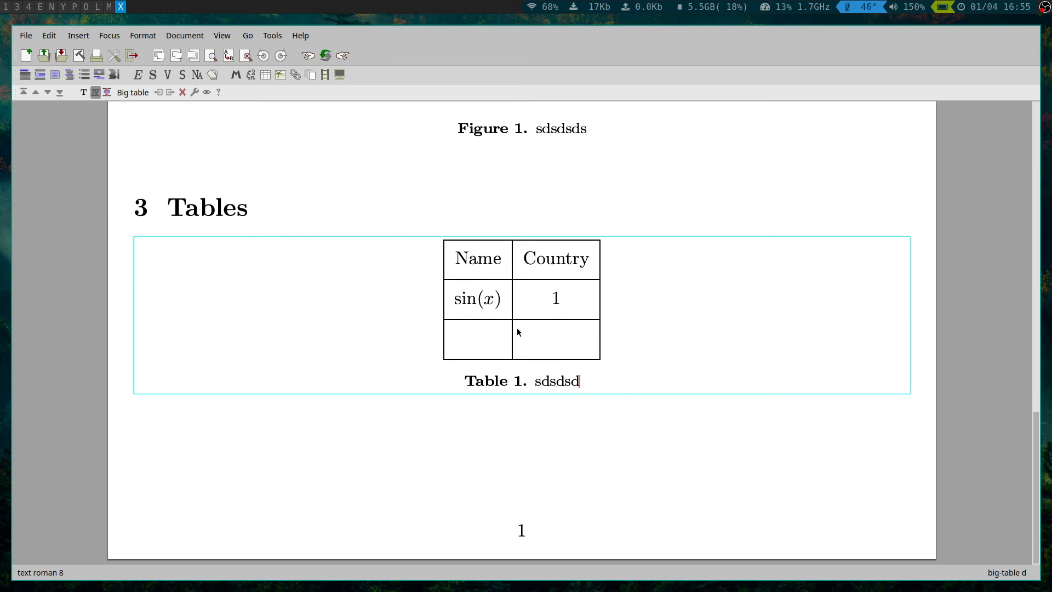
Change the borders of all table cells to horizontal lines only, without vertical rules.
left_click(454, 261)
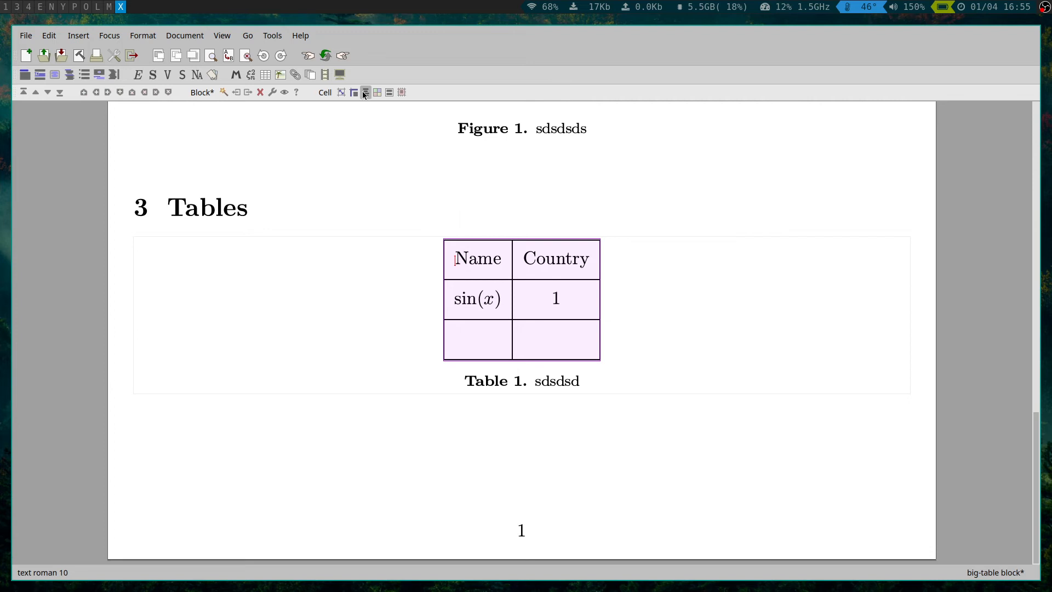
left_click(366, 93)
left_click(395, 69)
left_click(354, 92)
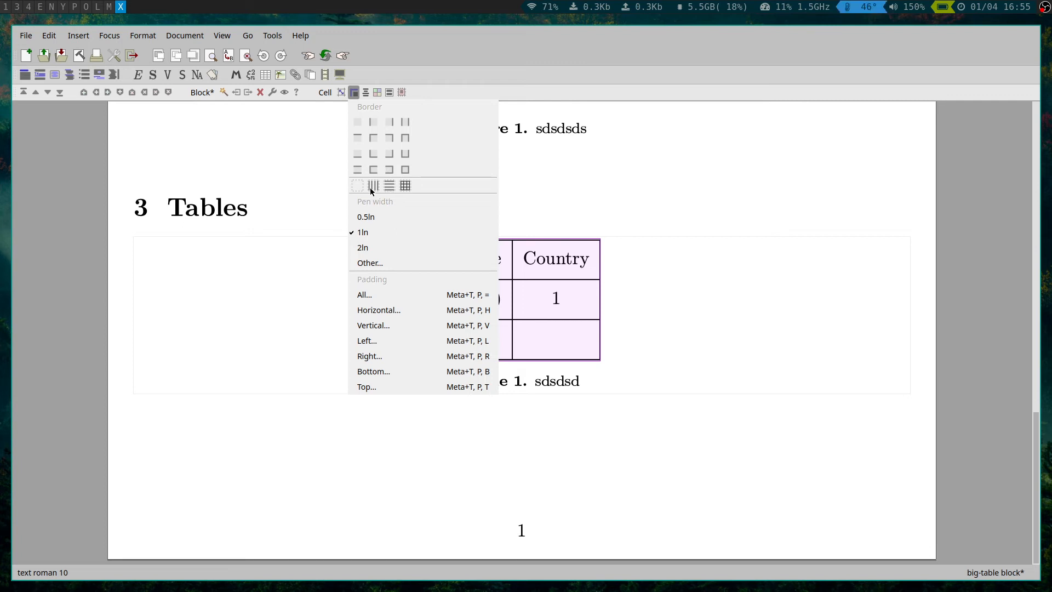
left_click(388, 186)
left_click(515, 399)
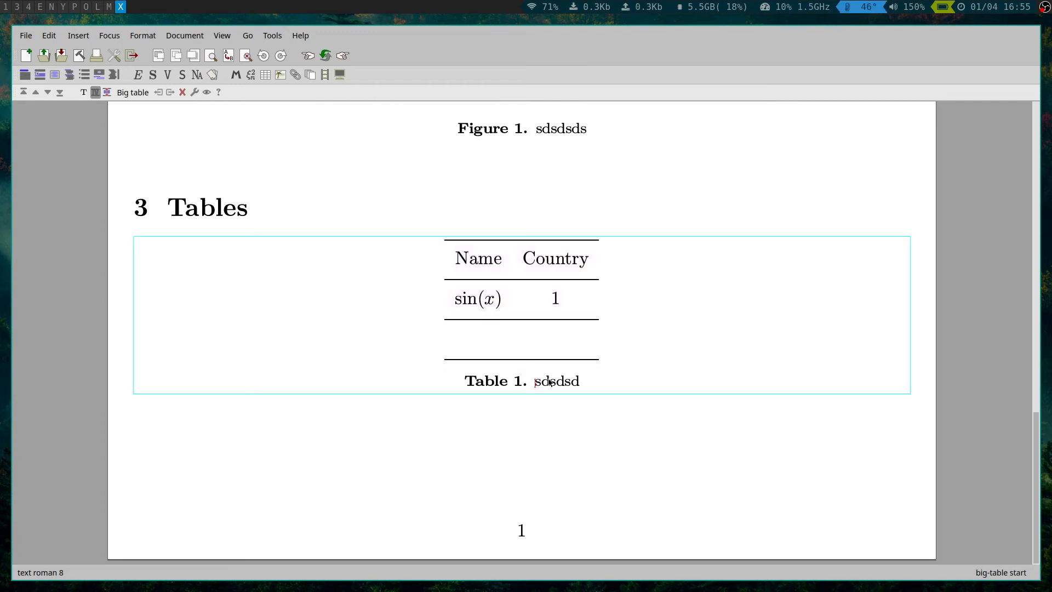
left_click(917, 383)
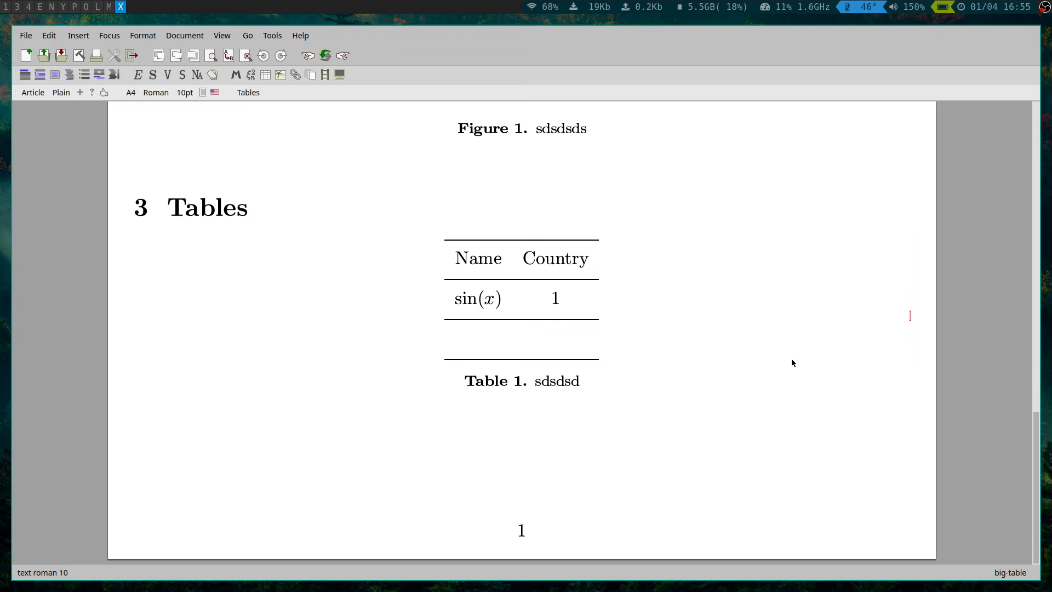
Give the table's header row with "Name" and "Country" a light orange background.
left_click_drag(460, 263, 574, 268)
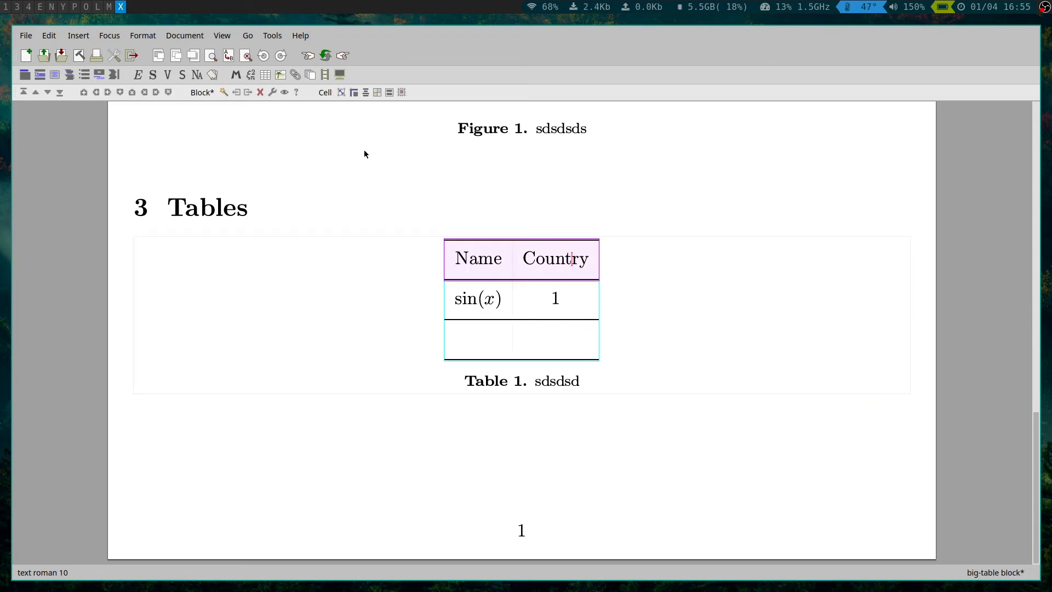
left_click(378, 92)
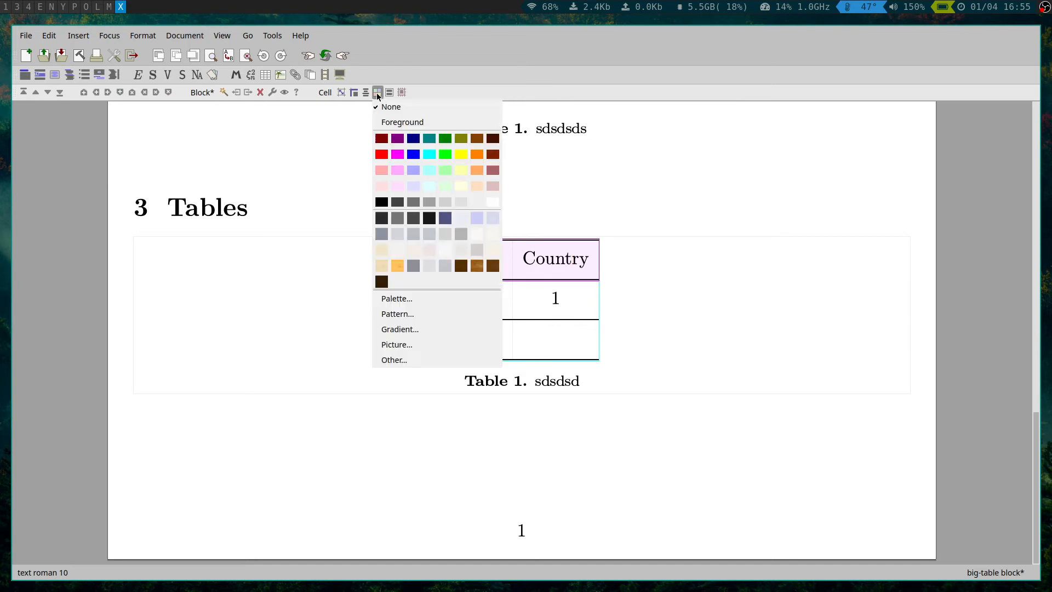
left_click(473, 185)
left_click(646, 375)
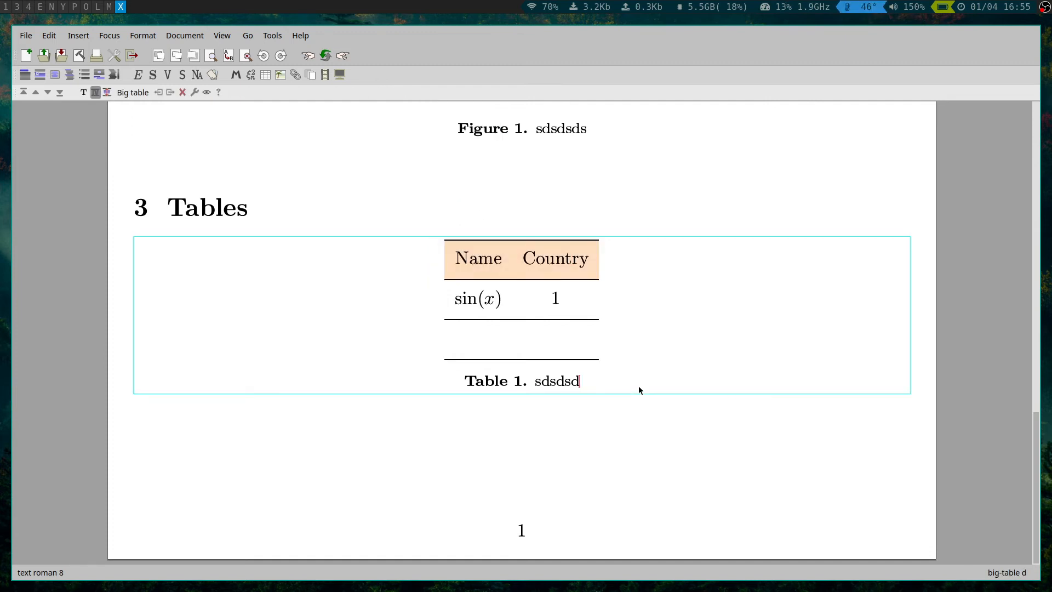
Insert an automatic bibliography in a new paragraph below the table, using library.bib from the ttt folder.
key("Right")
key("Return")
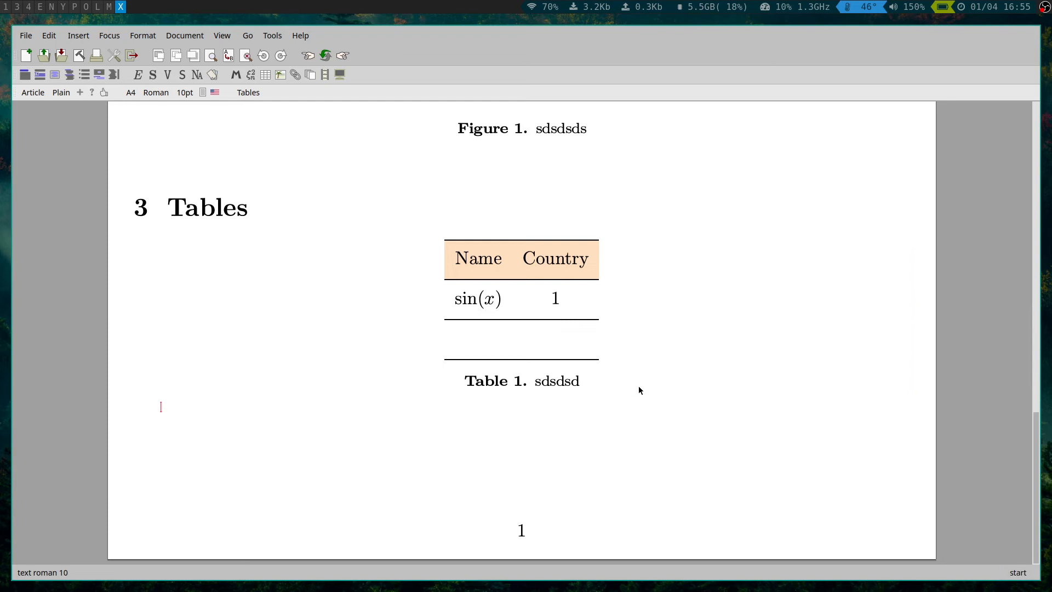
scroll(414, 370, "up", 12)
scroll(297, 329, "down", 5)
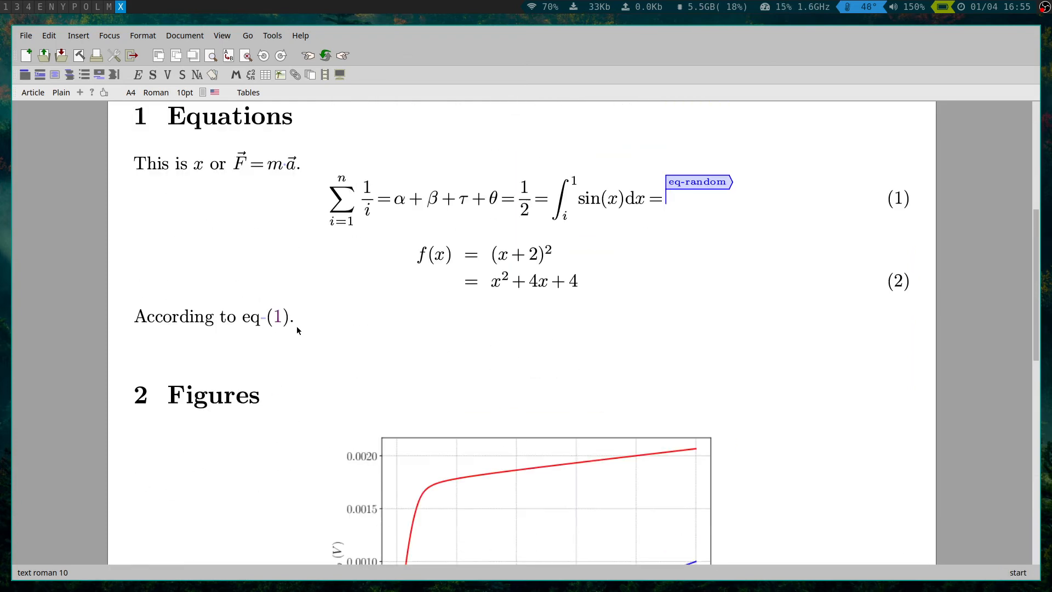
scroll(476, 344, "down", 7)
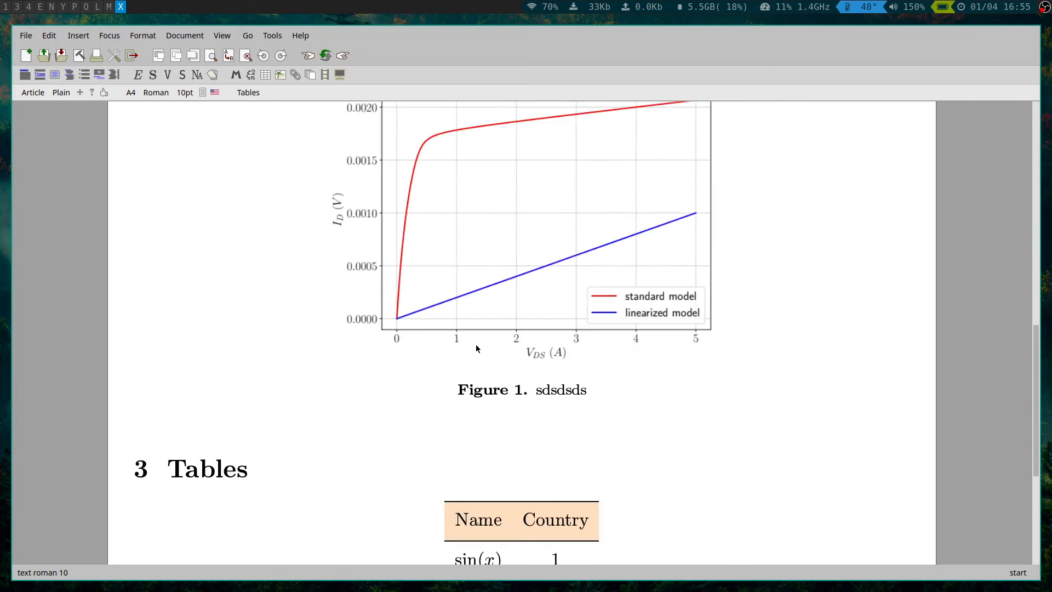
scroll(476, 345, "down", 5)
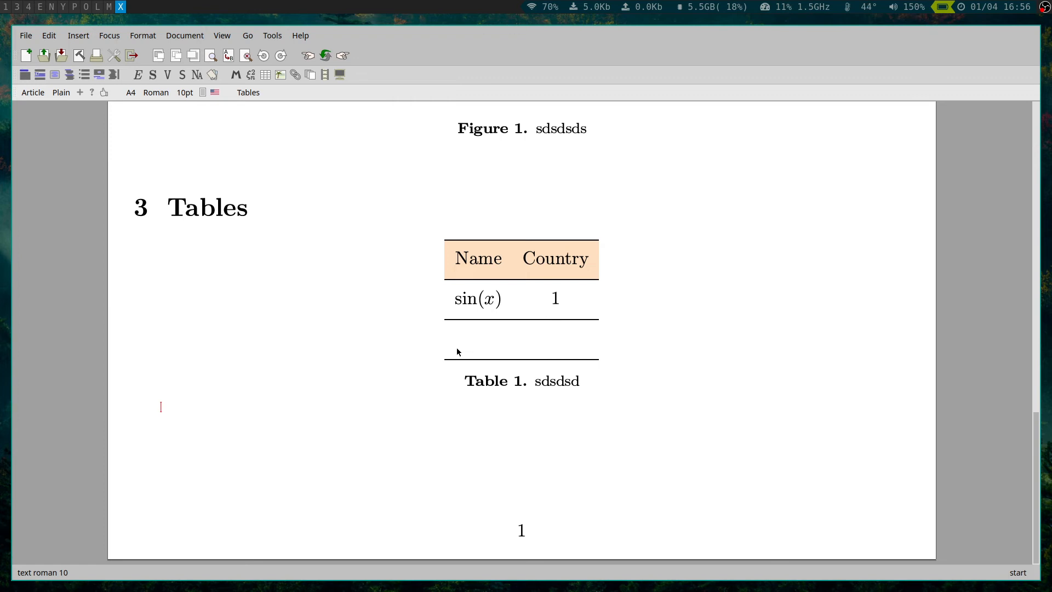
scroll(456, 348, "up", 3)
scroll(418, 244, "down", 3)
left_click(79, 35)
mouse_move(88, 50)
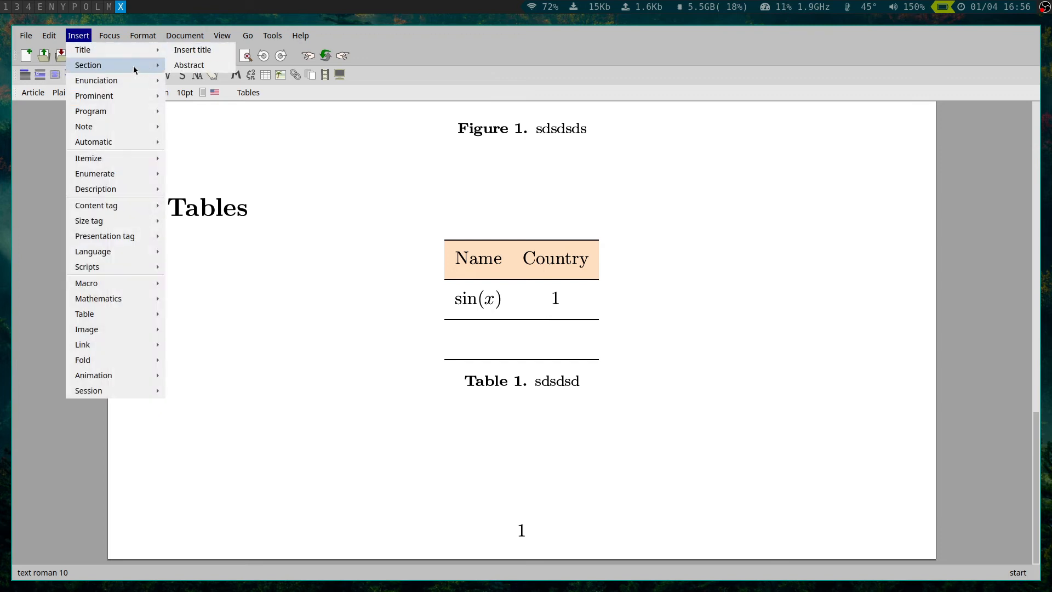
mouse_move(124, 145)
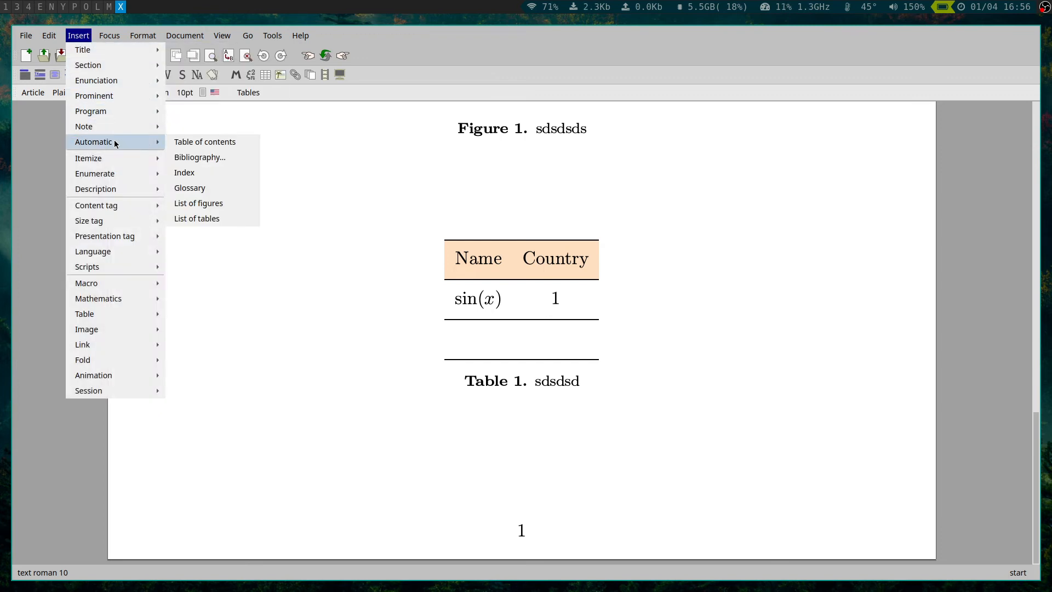
left_click(216, 159)
double_click(384, 434)
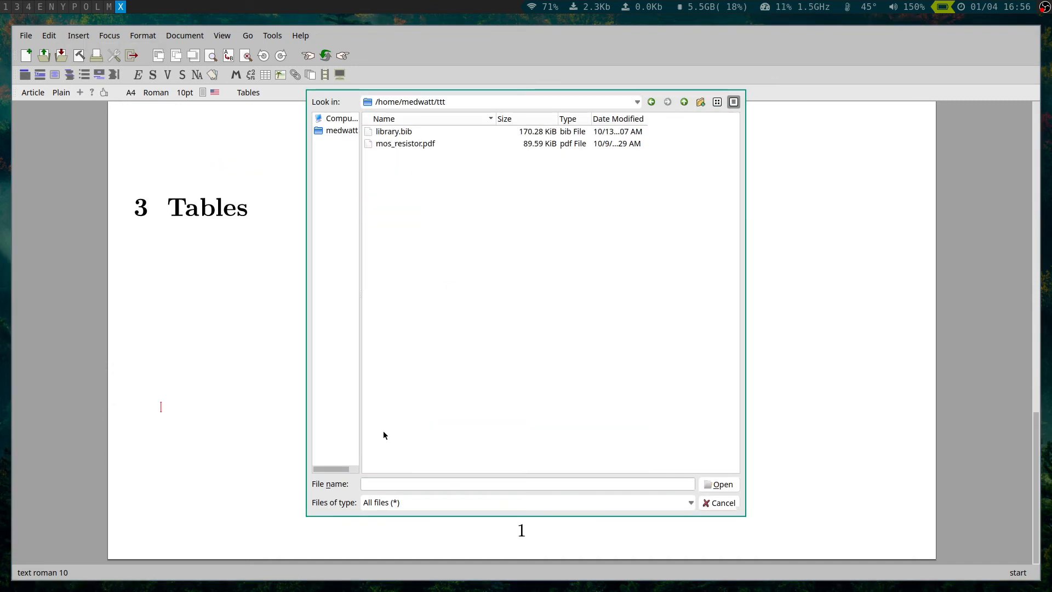
double_click(395, 132)
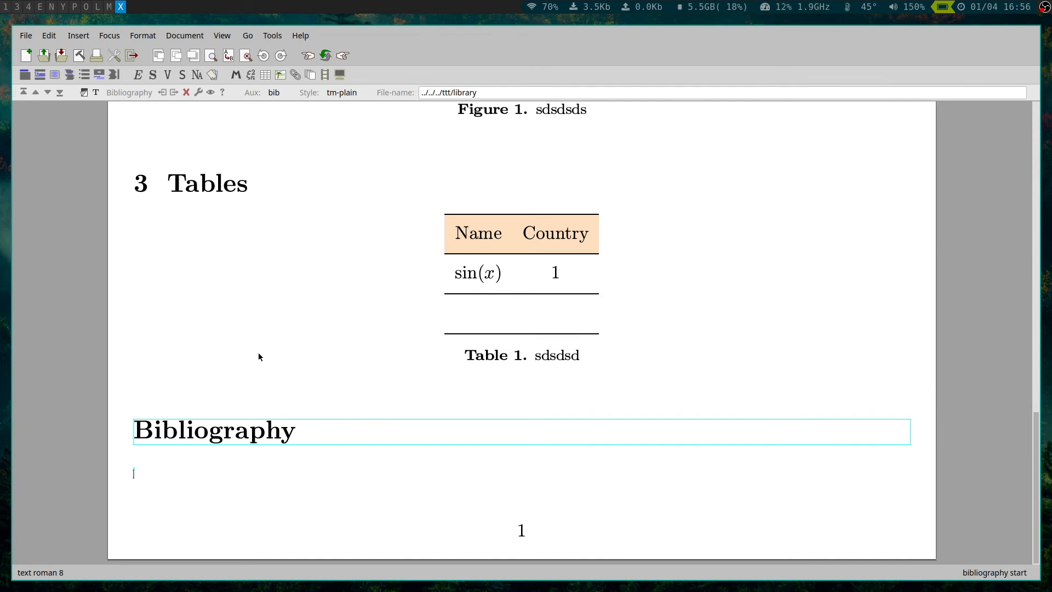
Switch to the file manager and open library.bib from the ttt folder in the text editor, enlarged to full screen.
key("super+e")
key("e")
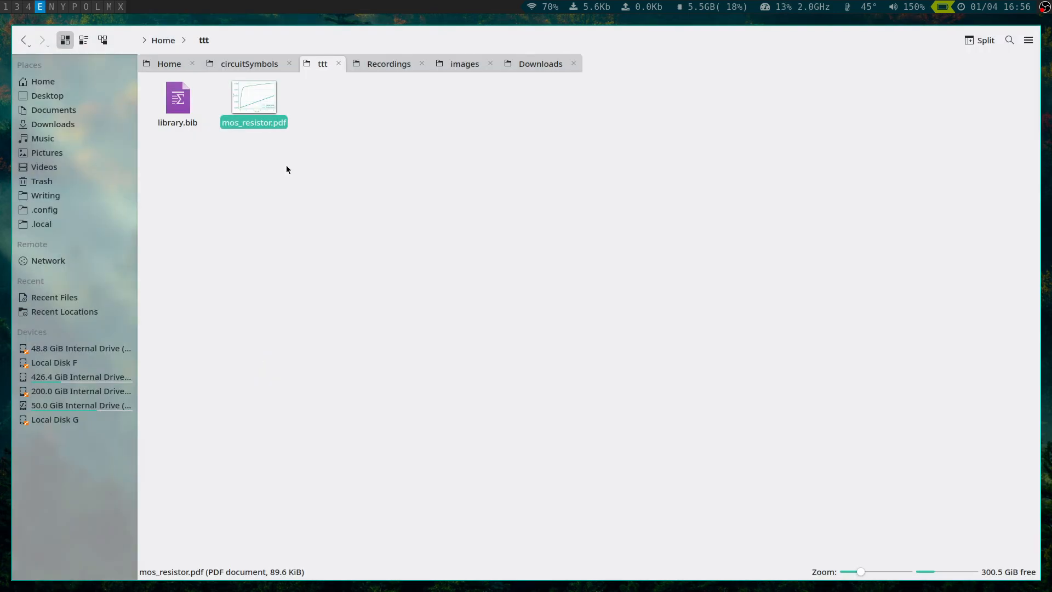
left_click(167, 116)
right_click(166, 115)
left_click(204, 120)
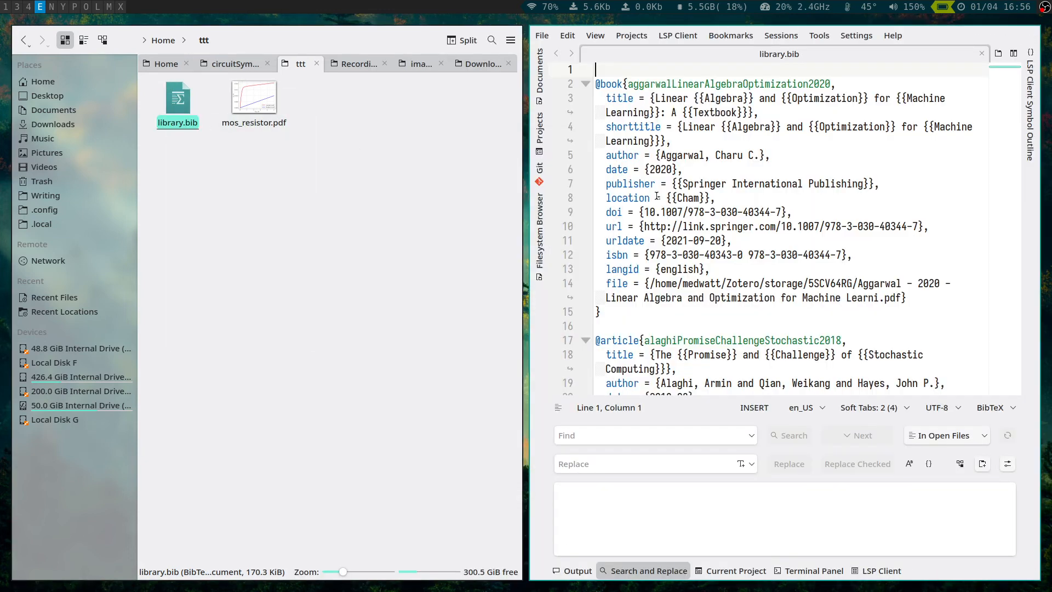
left_click(666, 203)
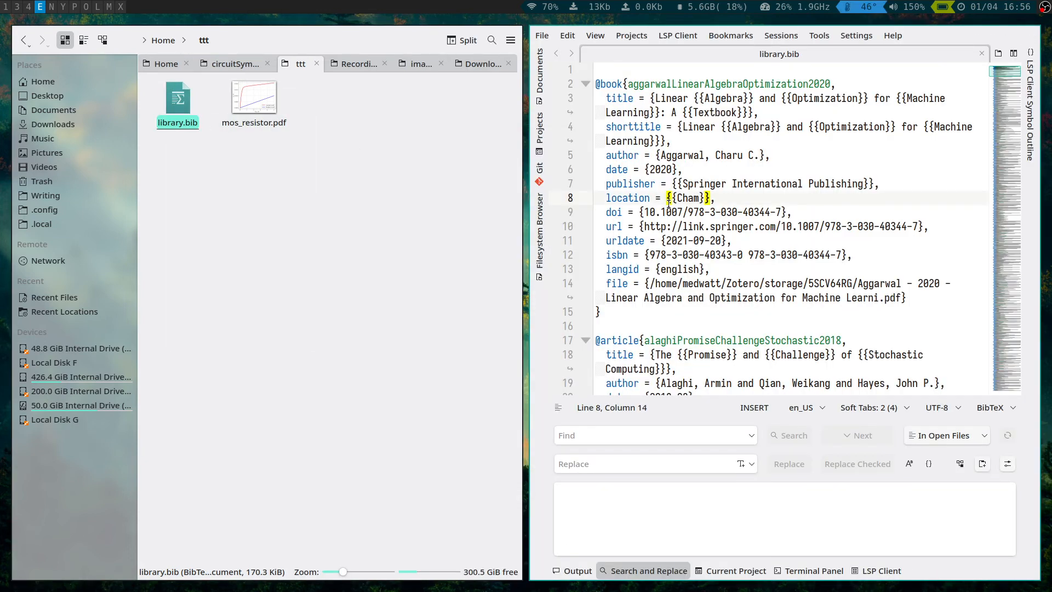
key("ctrl+shift+f")
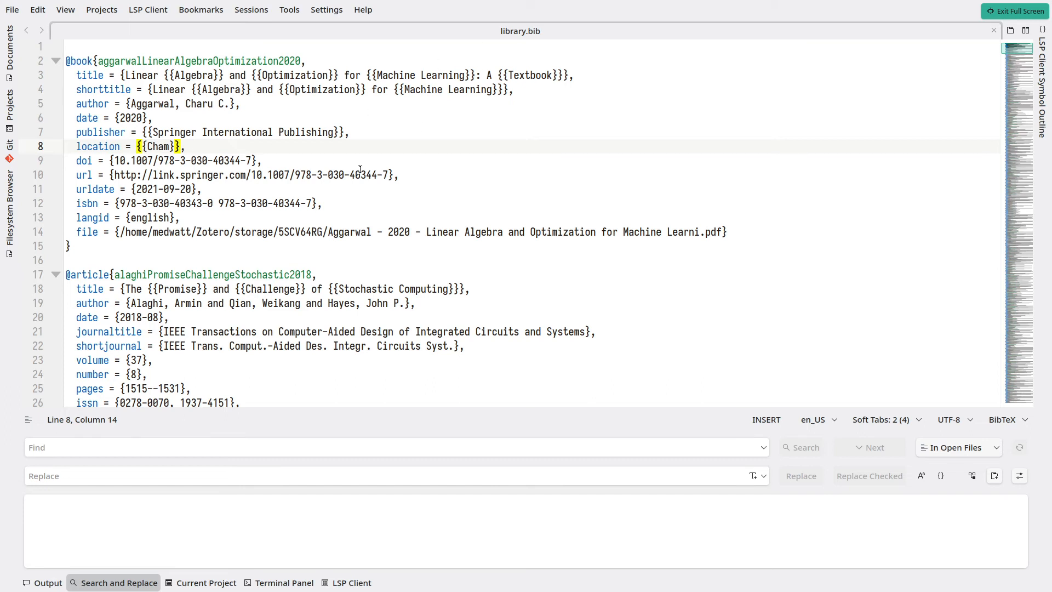
Examine the BibTeX entries and select the citation key of the 2020 article on deep network accelerators, ending in full-screen exit.
scroll(360, 169, "down", 3)
scroll(360, 169, "down", 6)
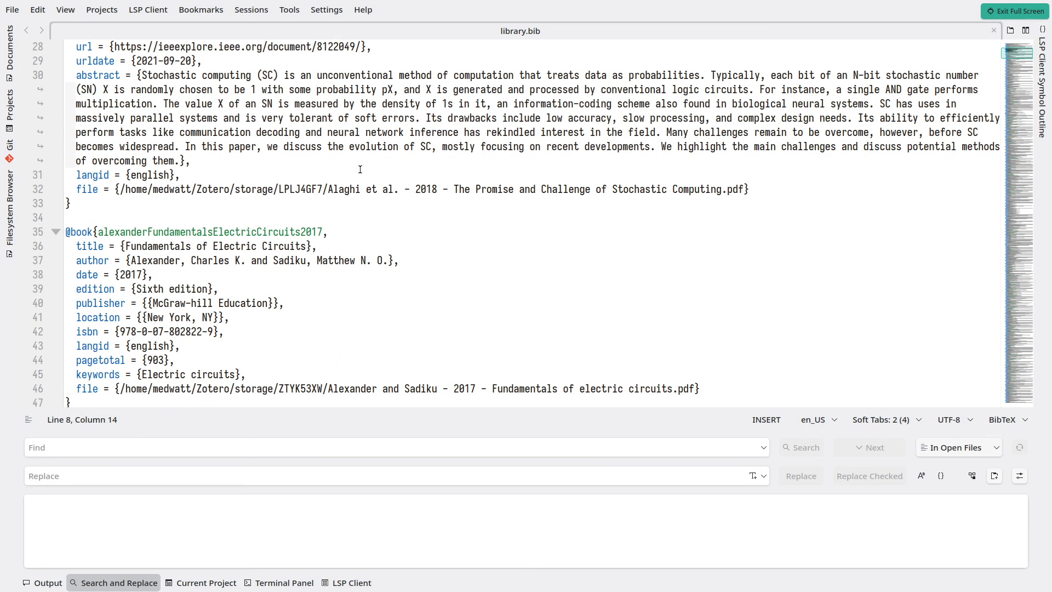
scroll(360, 169, "down", 1)
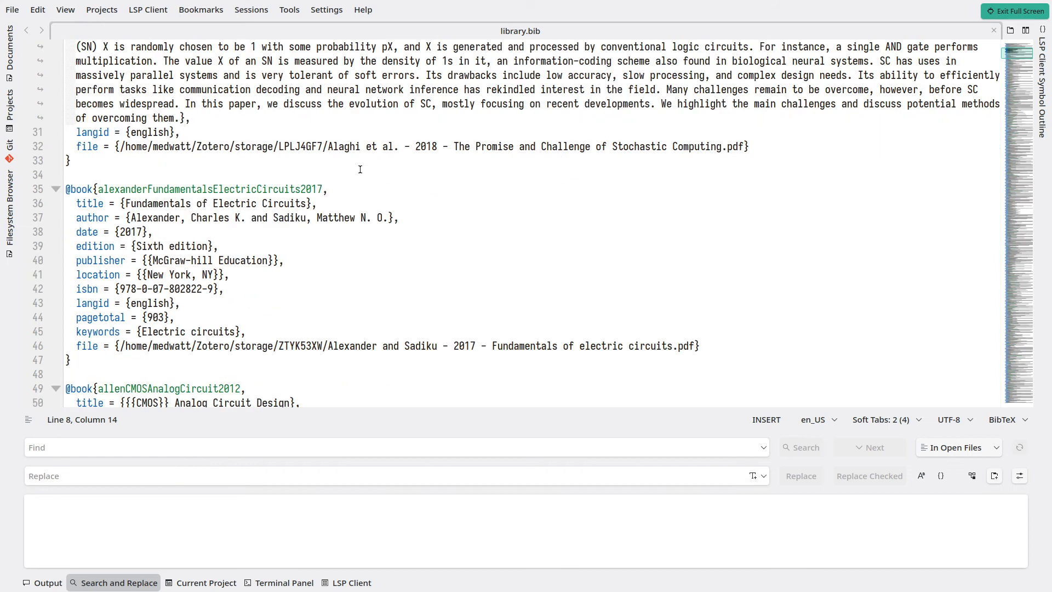
scroll(360, 170, "down", 10)
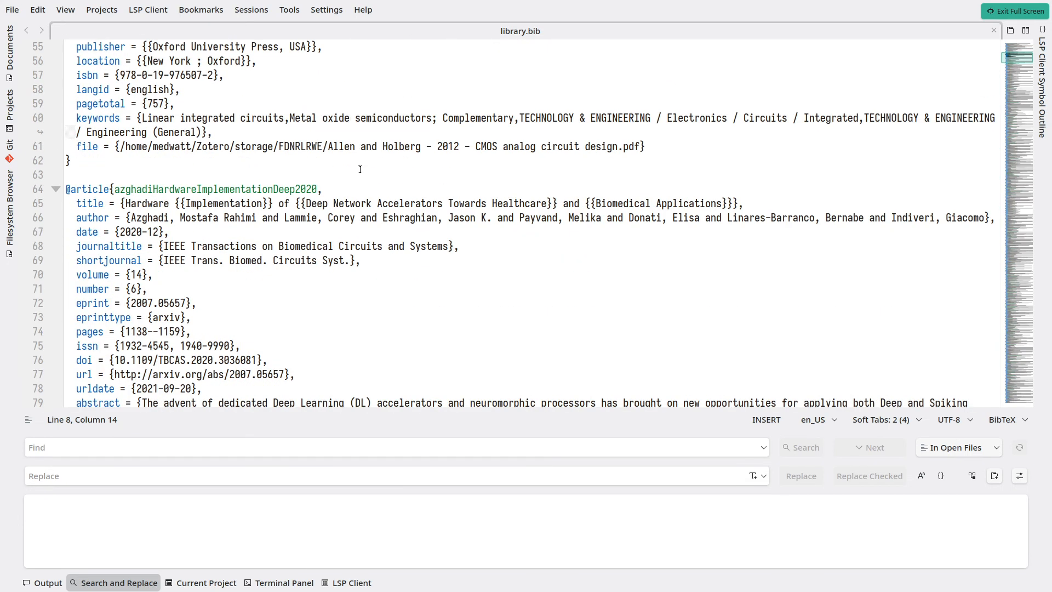
double_click(187, 190)
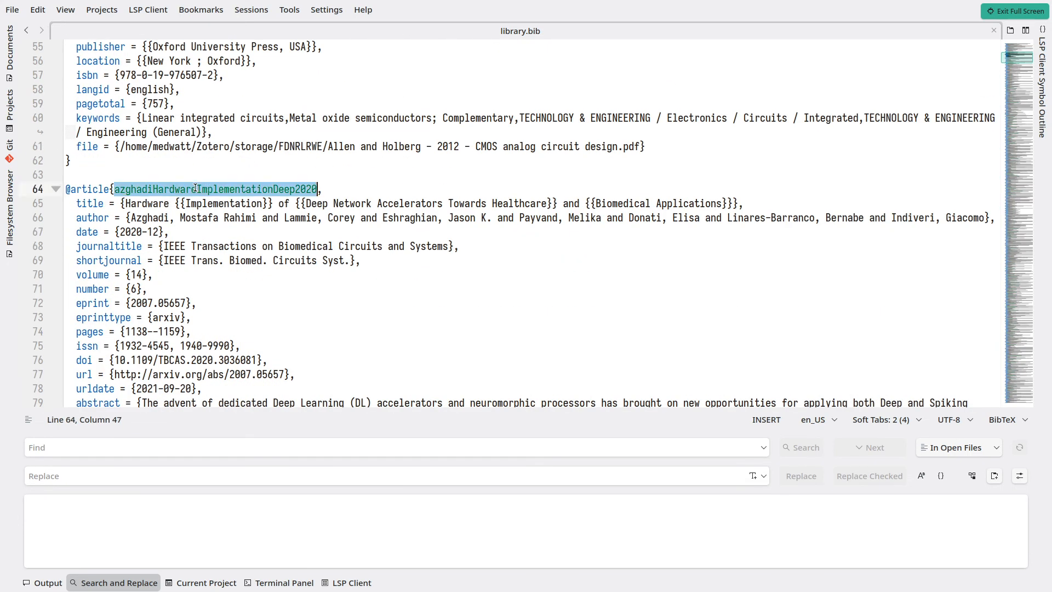
scroll(402, 204, "down", 1)
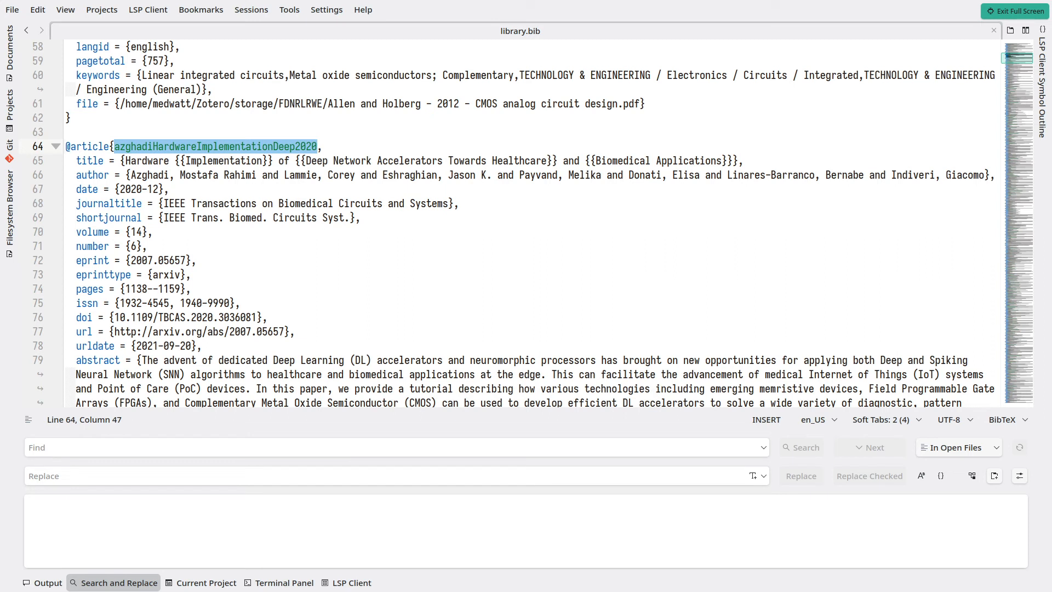
key("ctrl+shift+f")
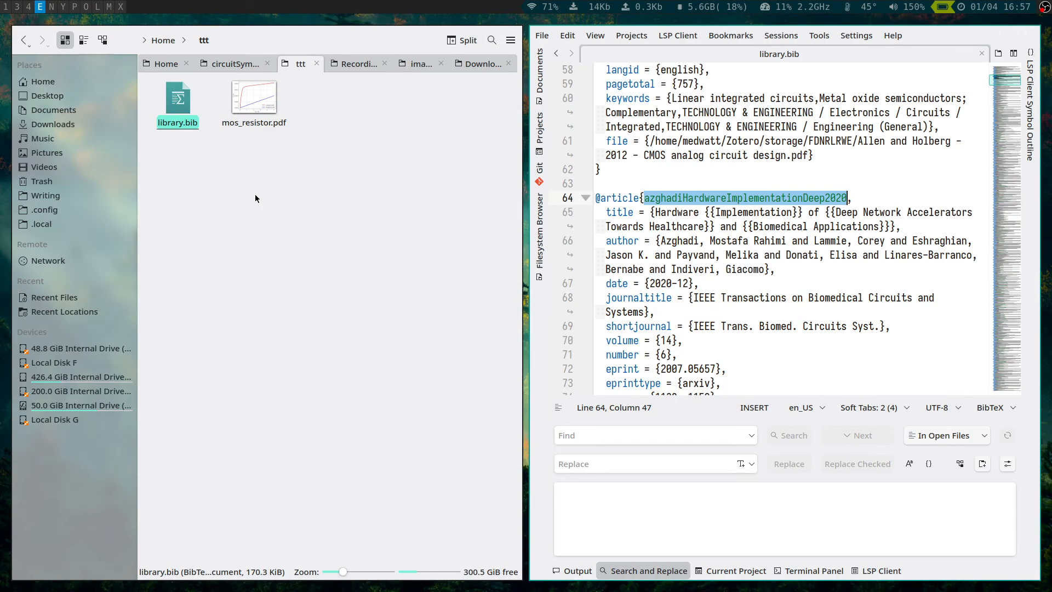
Switch back to TeXmacs and add a section titled "Referencing" between the table and the bibliography.
key("super+x")
scroll(290, 272, "up", 5)
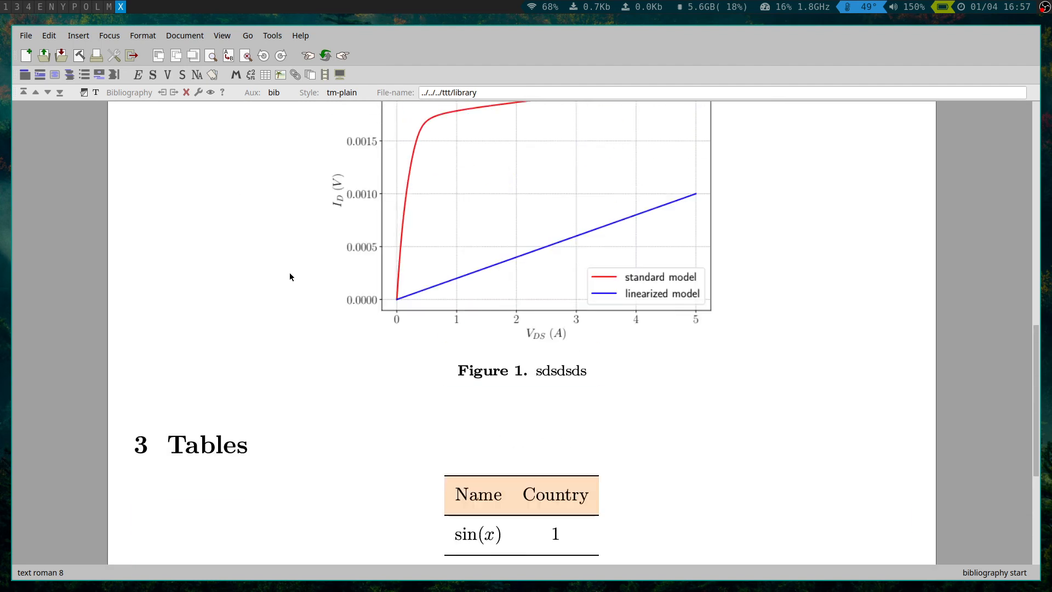
scroll(290, 272, "down", 5)
left_click(629, 368)
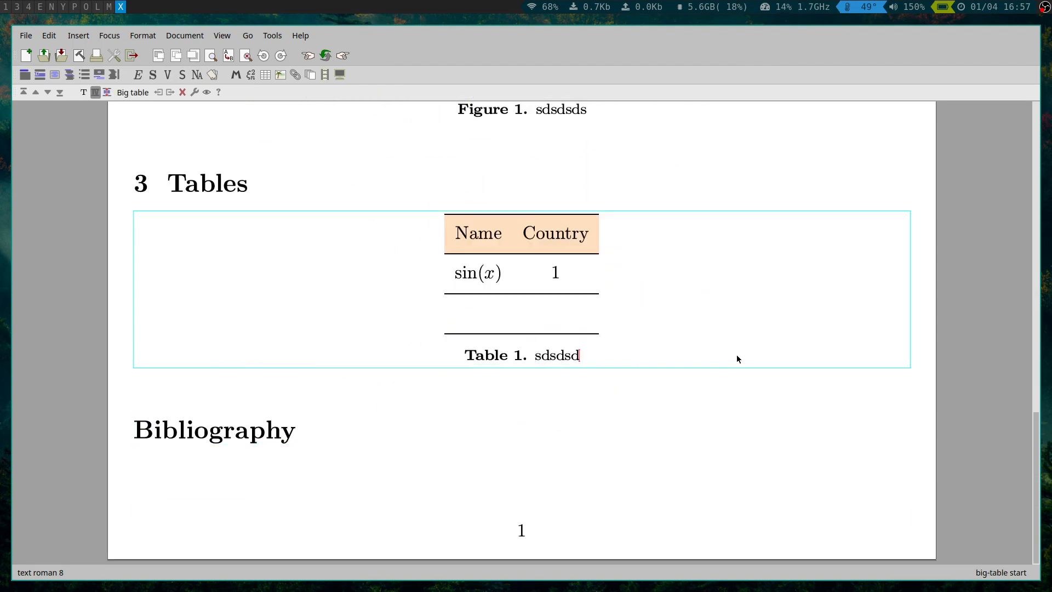
left_click(924, 363)
key("Return")
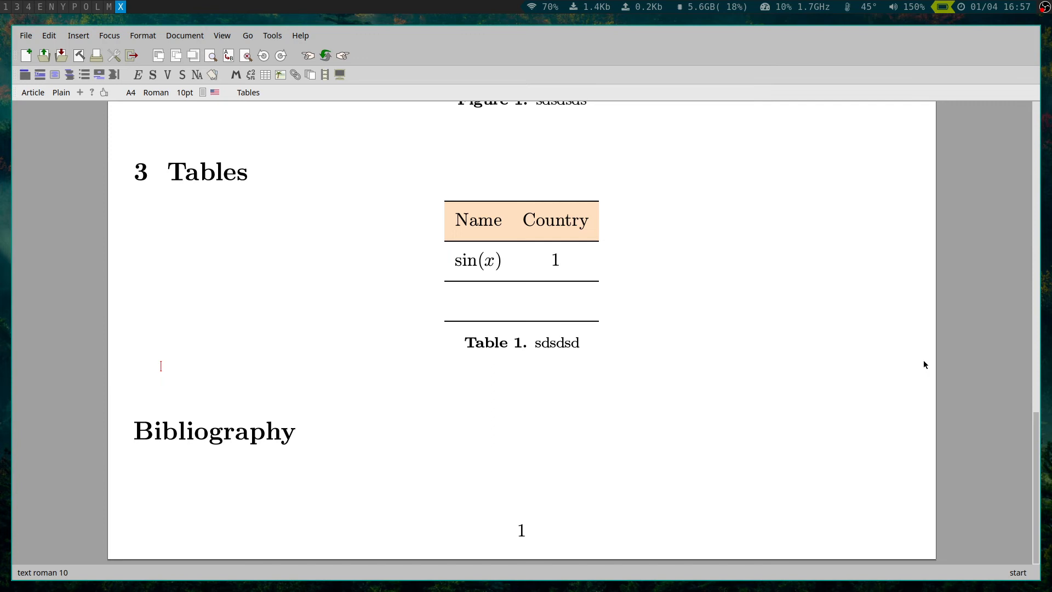
key("alt+1")
type("Refe")
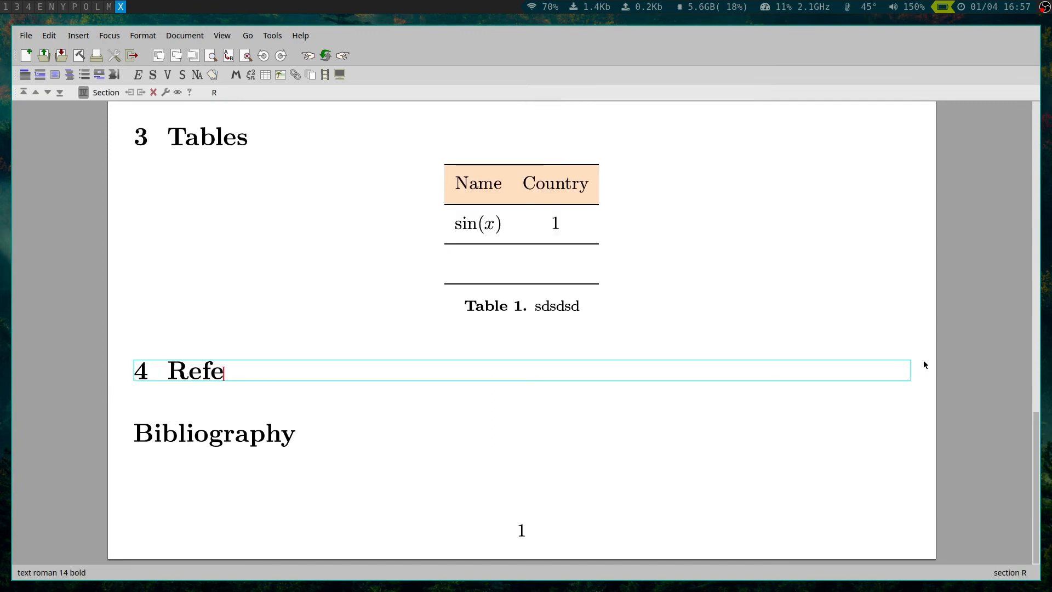
type("rencing")
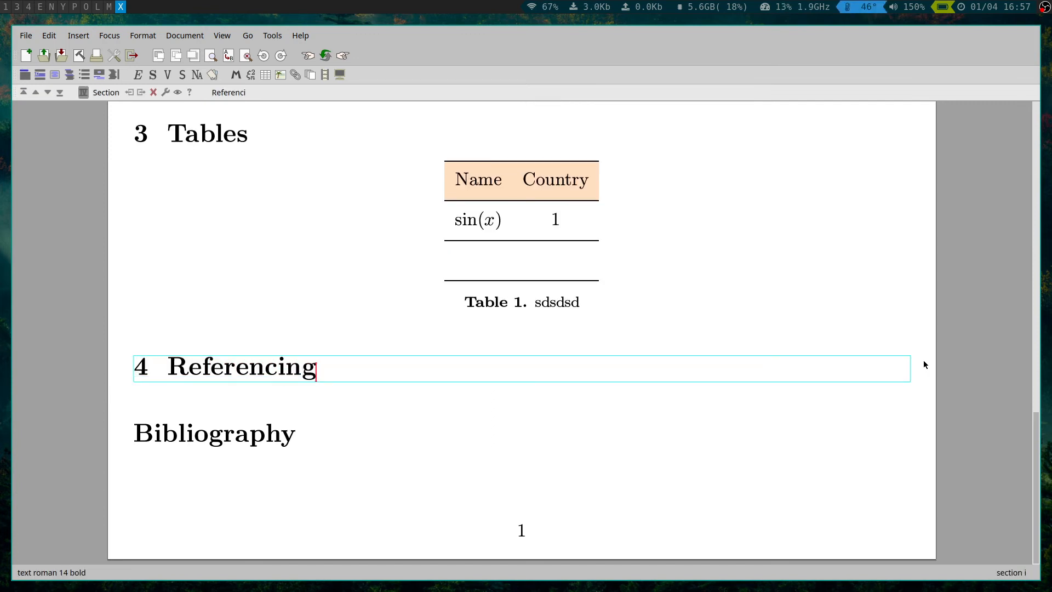
Write "According to" under the Referencing heading, add a non-breaking space and a citation of the 2020 deep network accelerators article, and update the document.
key("Return")
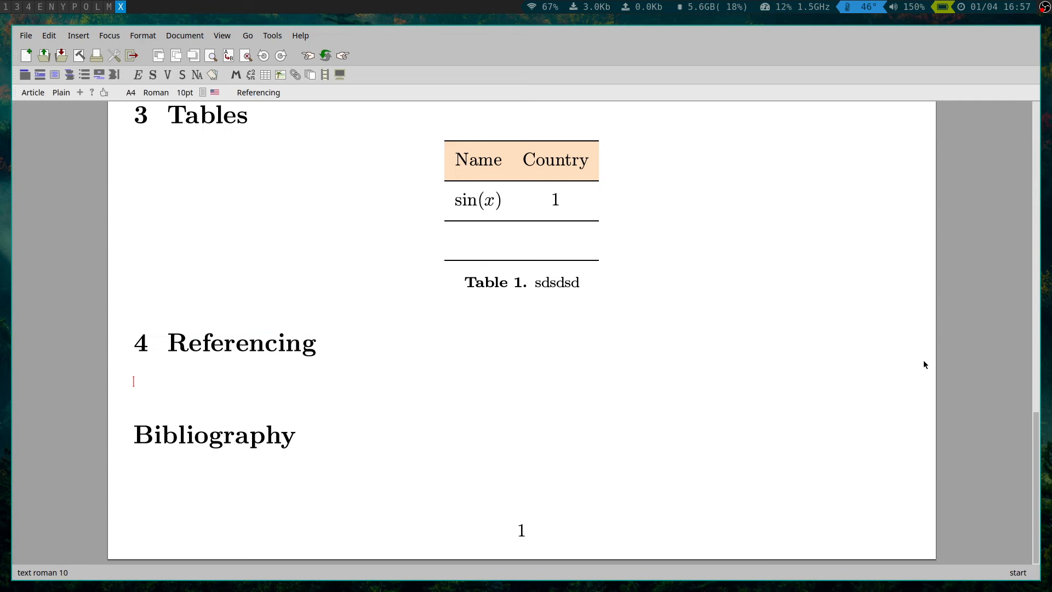
type("According t")
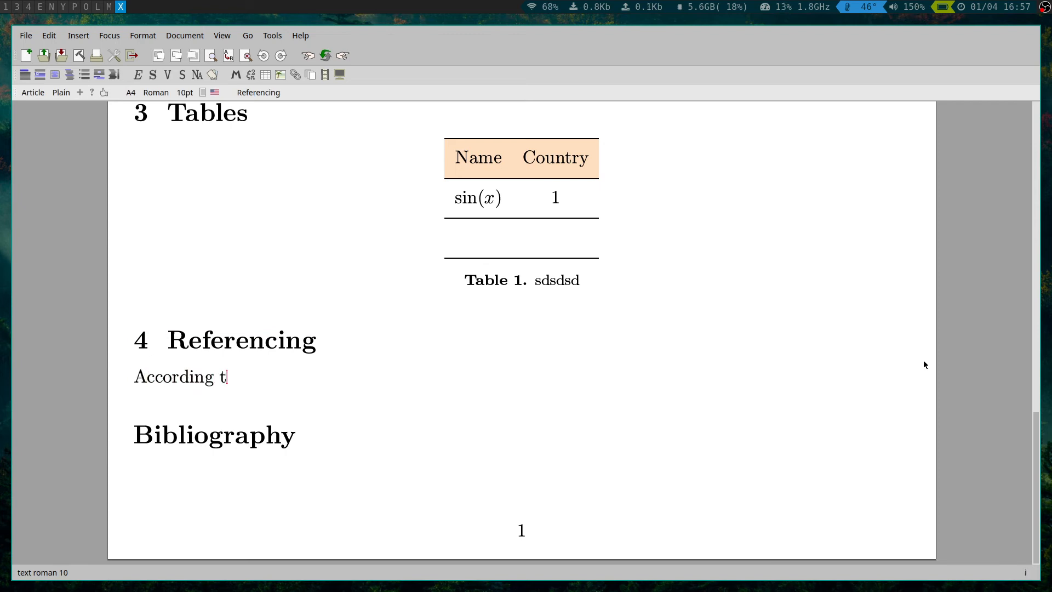
type("o")
key("BackSpace")
key("Tab")
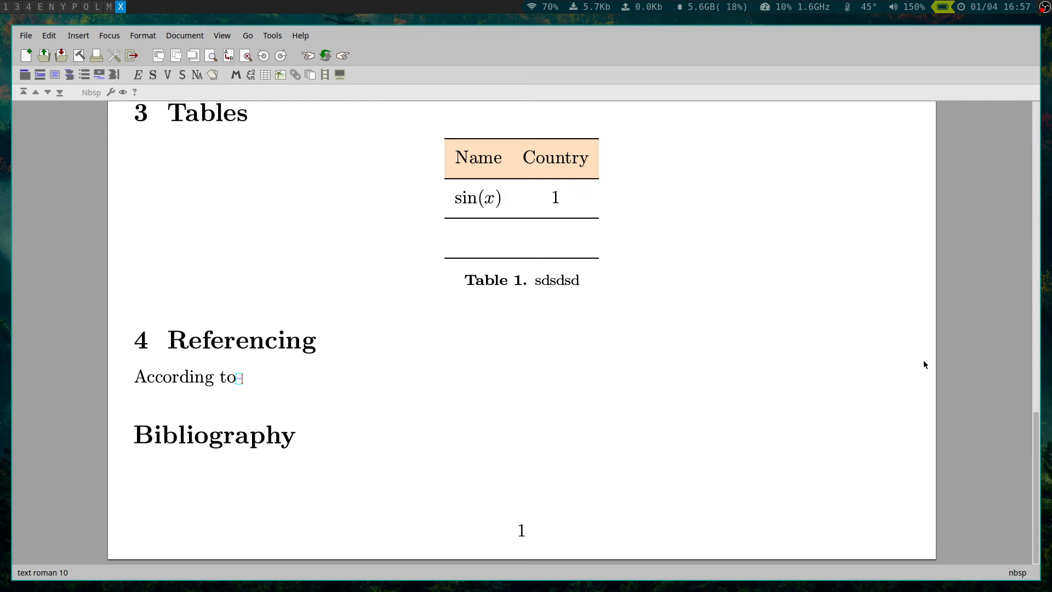
type("\\cite⟩")
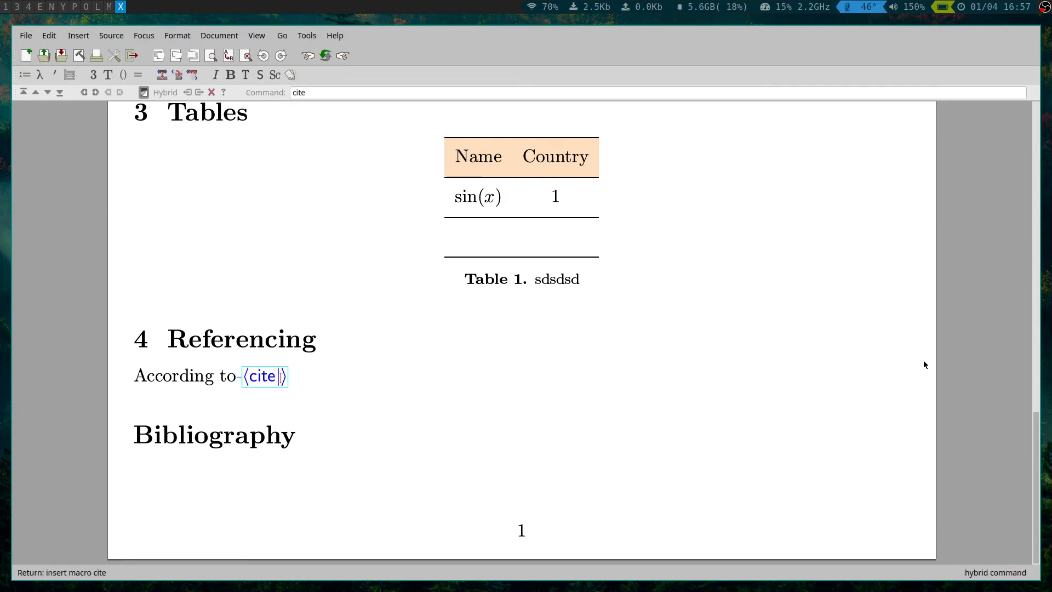
key("Return")
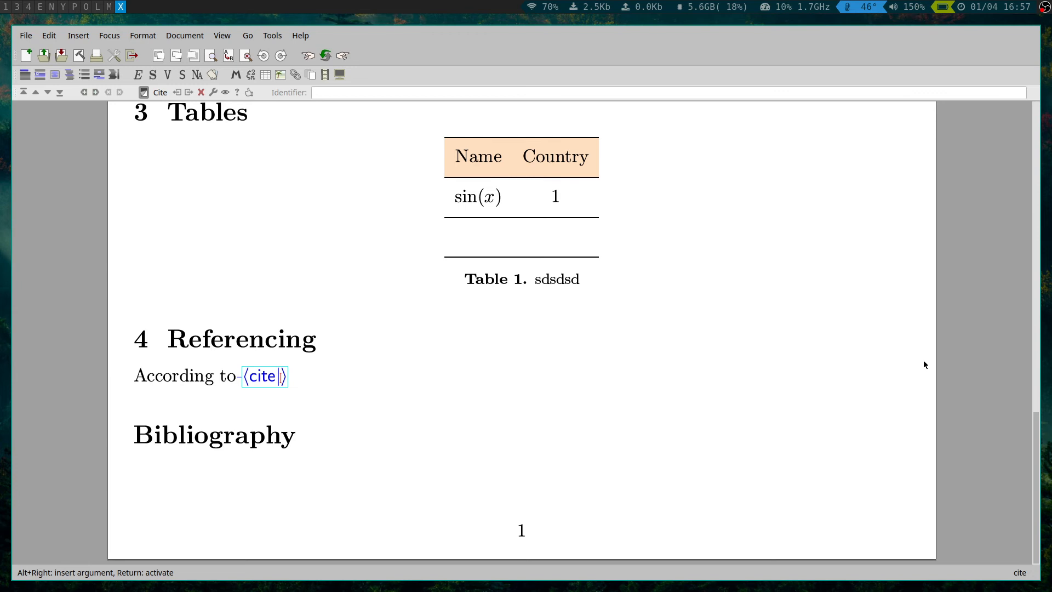
type("azghadiHardwareImplementationDeep2020")
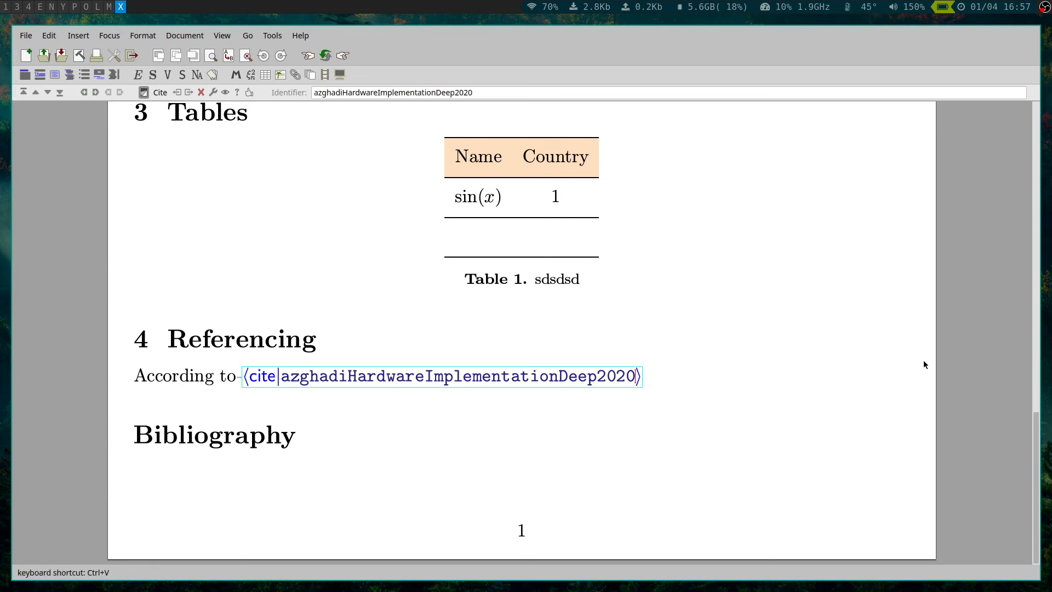
key("Right")
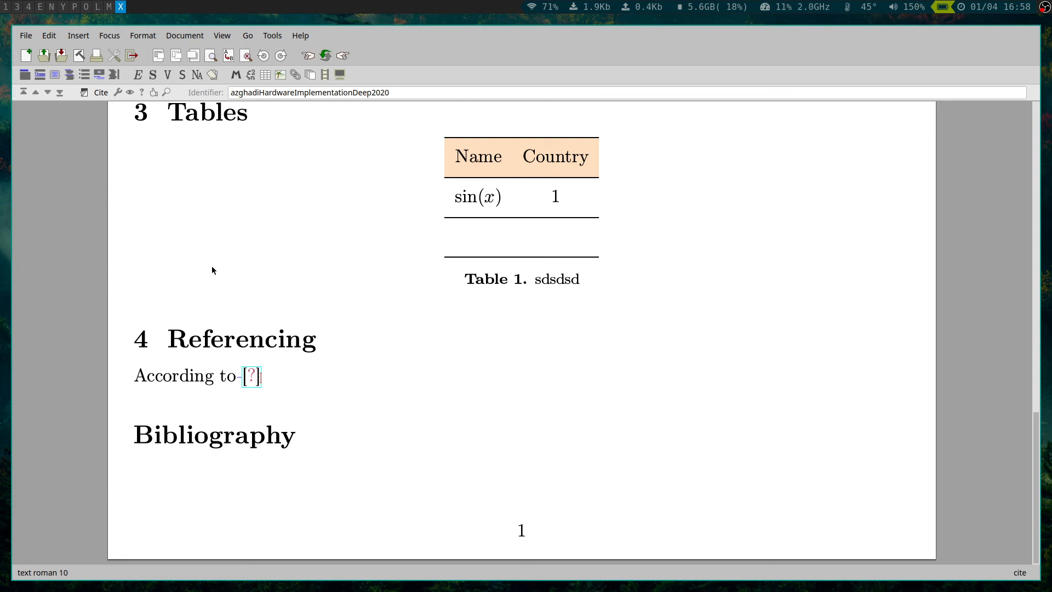
left_click(80, 63)
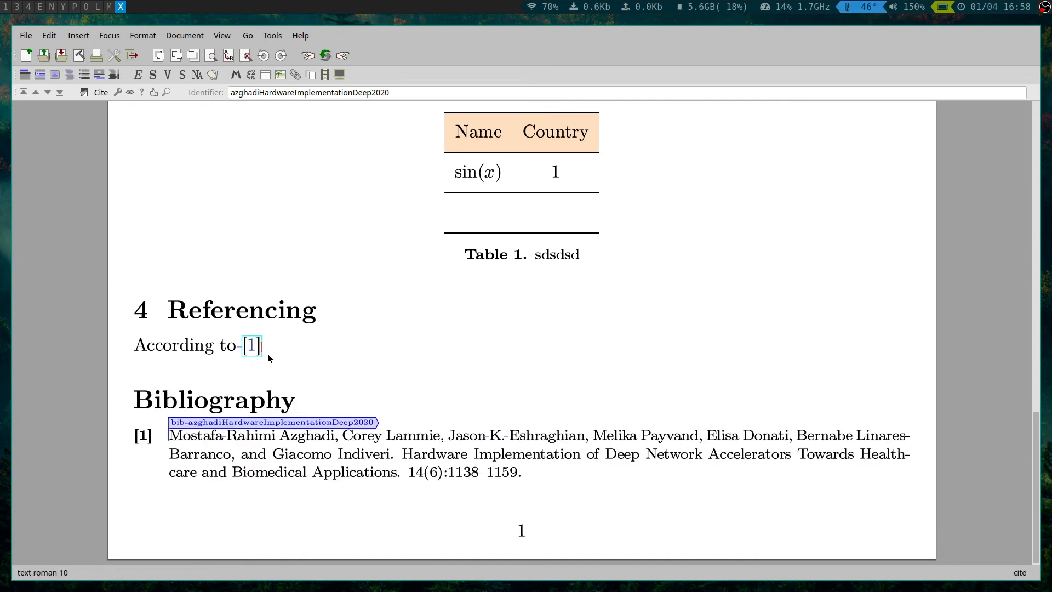
Switch to library.bib in the text editor, copy the citation key bakerCMOSCircuitDesign2010 of the CMOS book, and return to TeXmacs.
key("super+e")
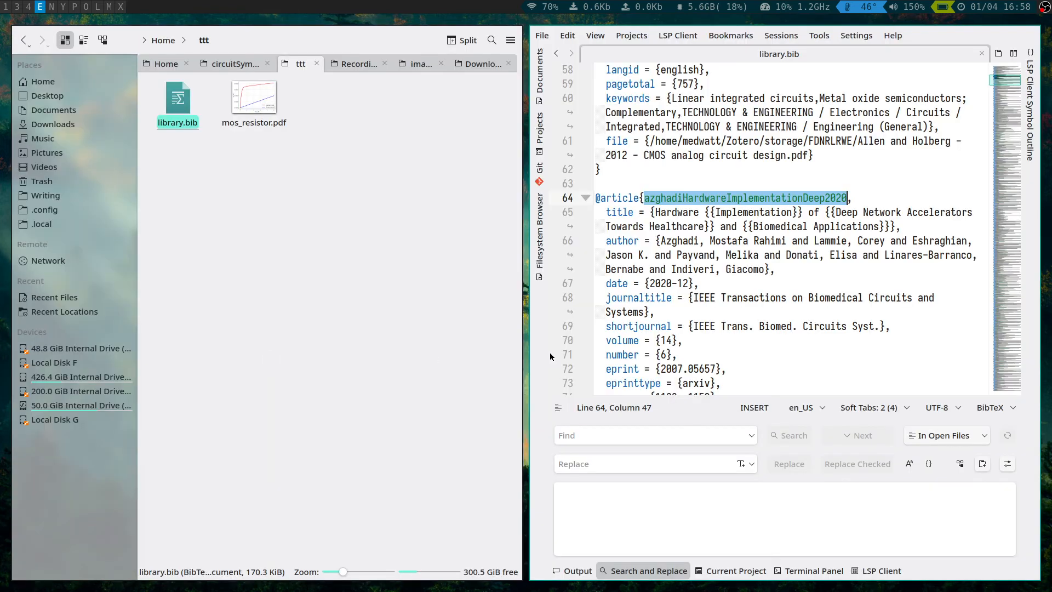
scroll(662, 326, "down", 9)
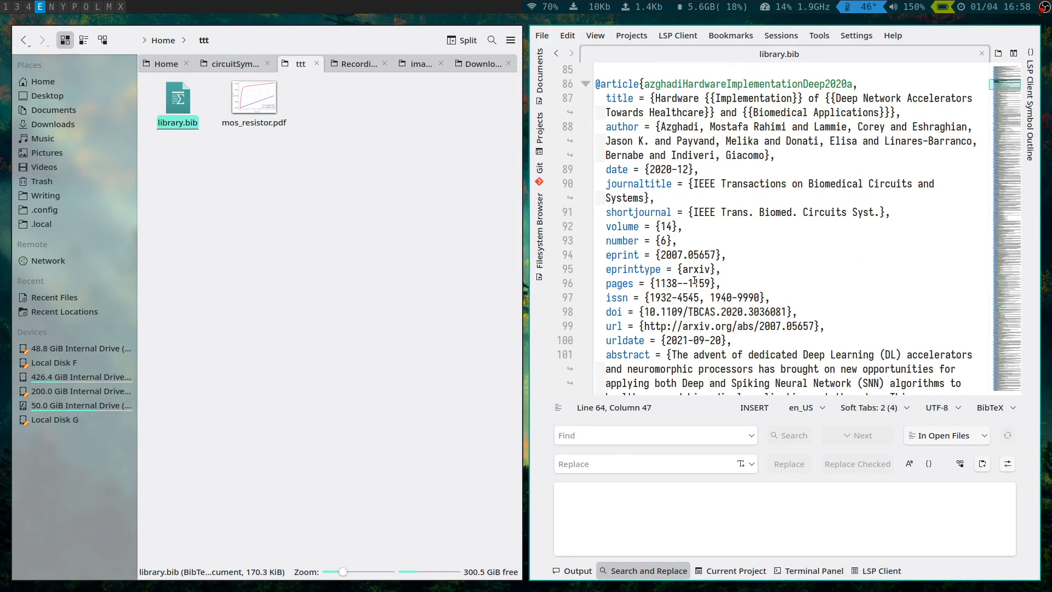
scroll(695, 281, "down", 13)
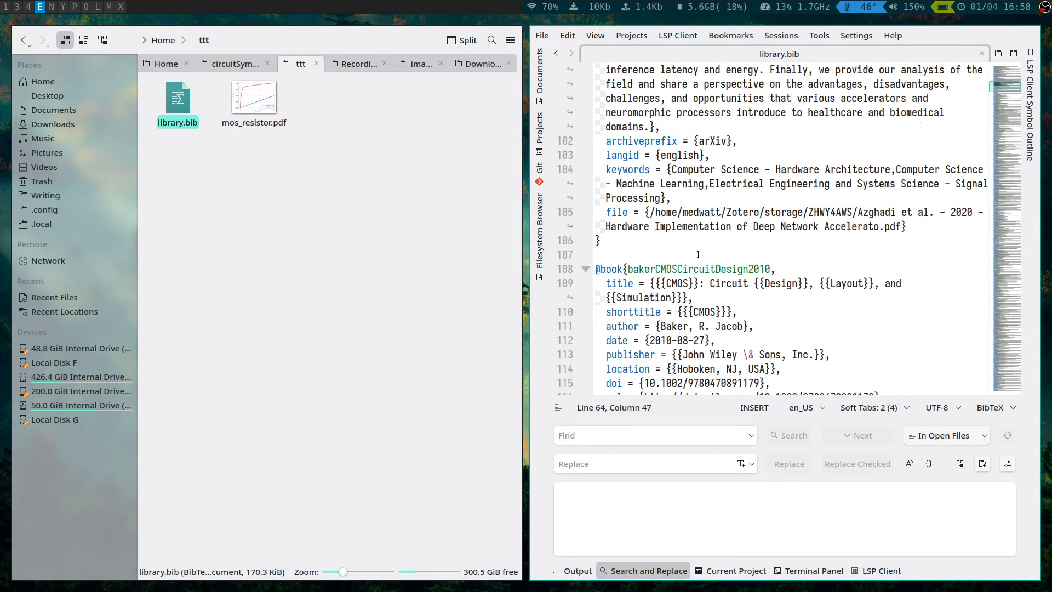
double_click(698, 269)
key("super+x")
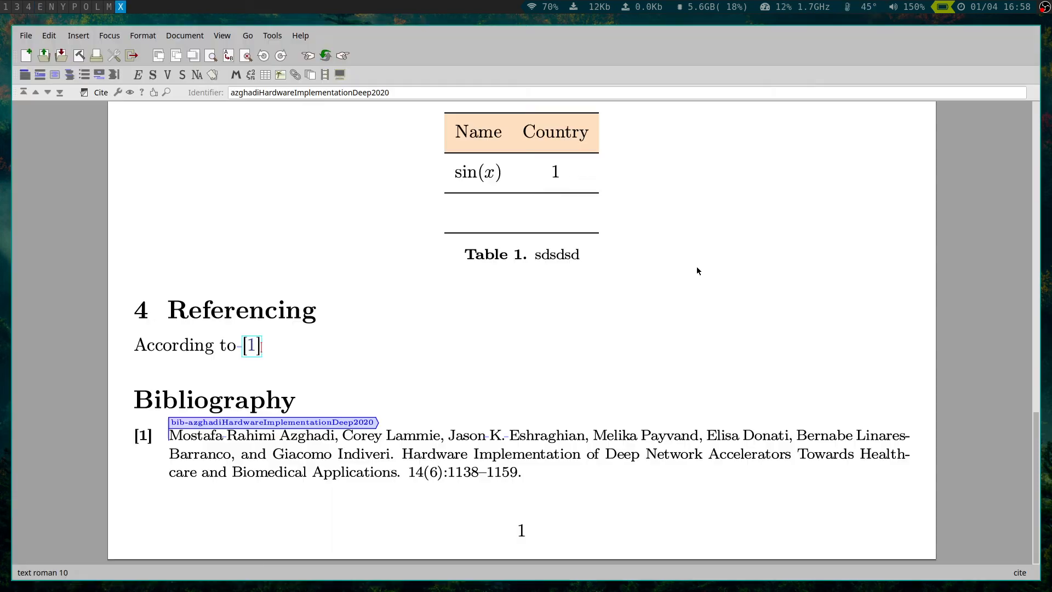
Add an empty paragraph between equation (2) and the "According to eq (1)" sentence in the Equations section.
scroll(622, 272, "up", 15)
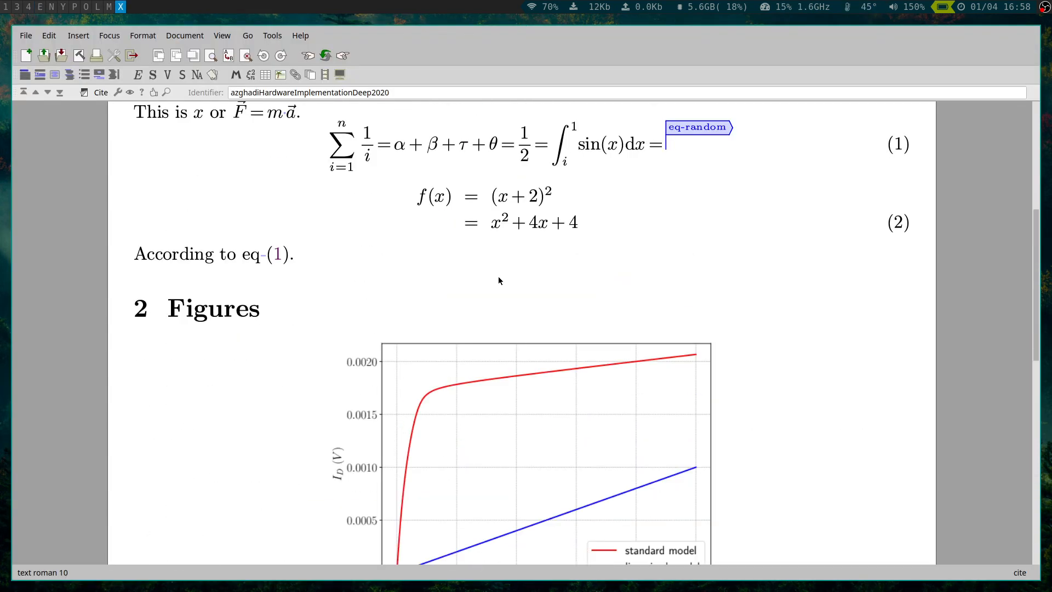
scroll(732, 296, "down", 12)
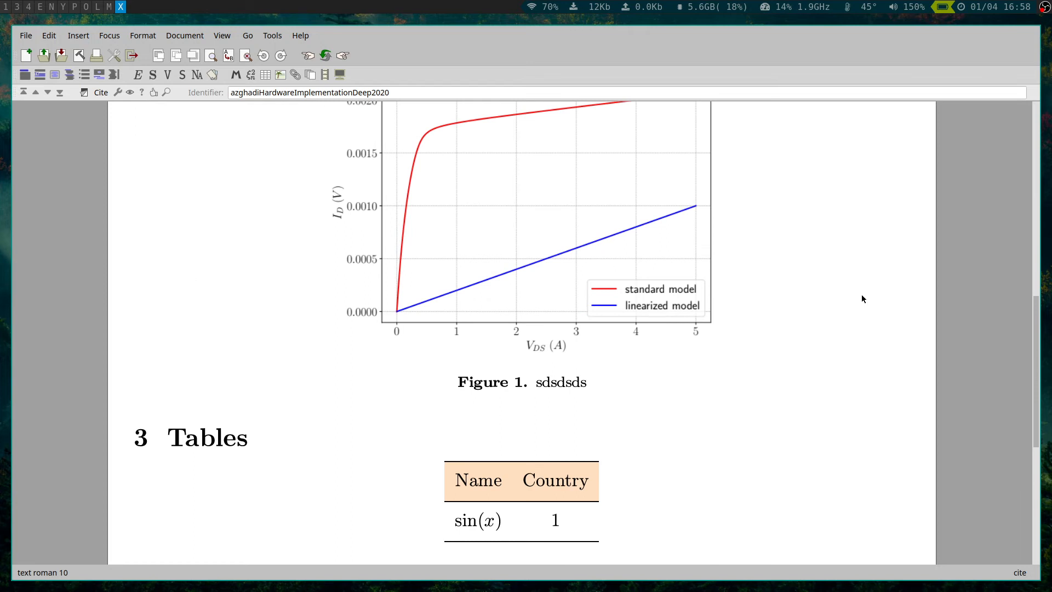
scroll(863, 295, "down", 1)
scroll(863, 295, "up", 8)
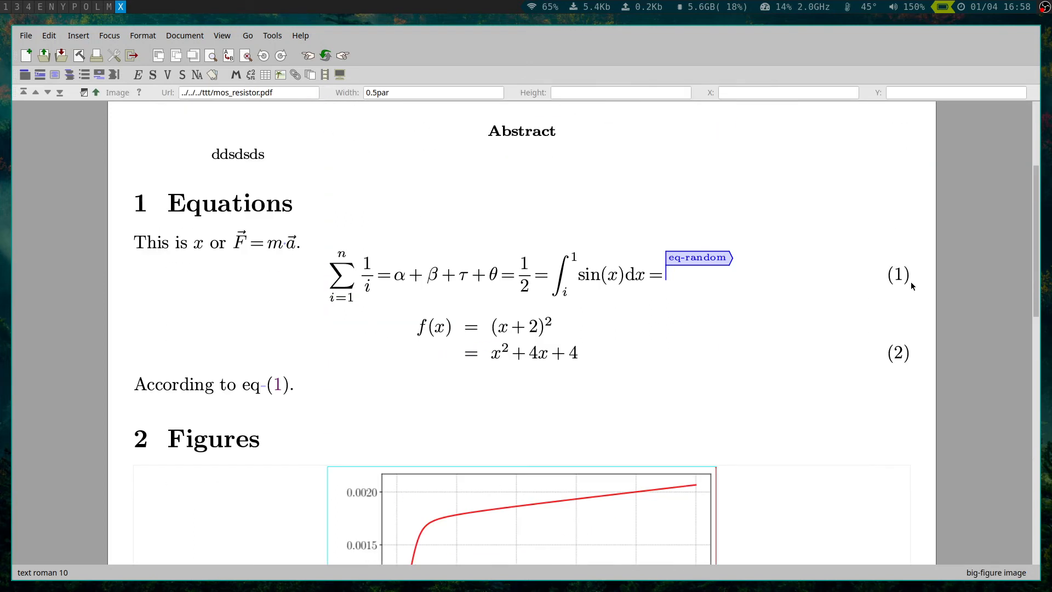
left_click(928, 360)
key("Return")
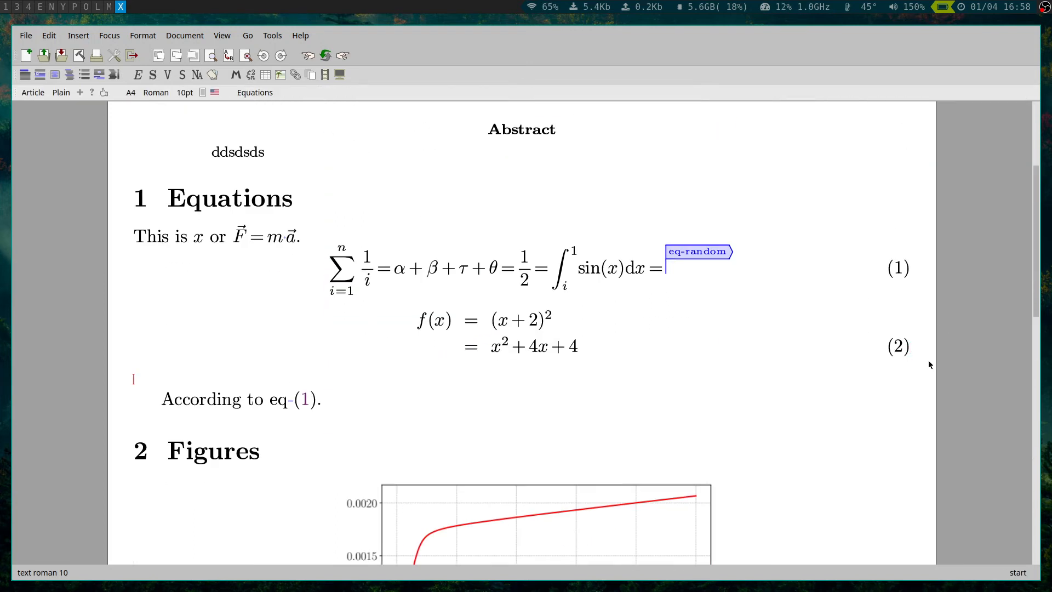
key("BackSpace")
Extend the "According to eq (1)" sentence with "and", a citation of bakerCMOSCircuitDesign2010 and a closing full stop.
left_click(485, 409)
key("BackSpace")
type("and ")
type("\\c")
type("ite")
key("Return")
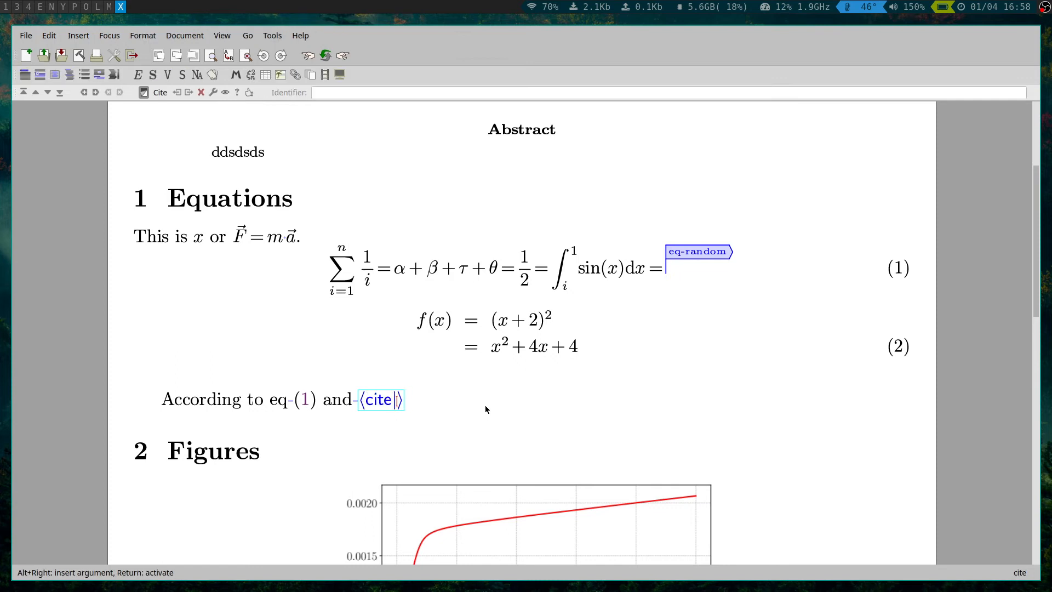
key("ctrl+v")
key("Return")
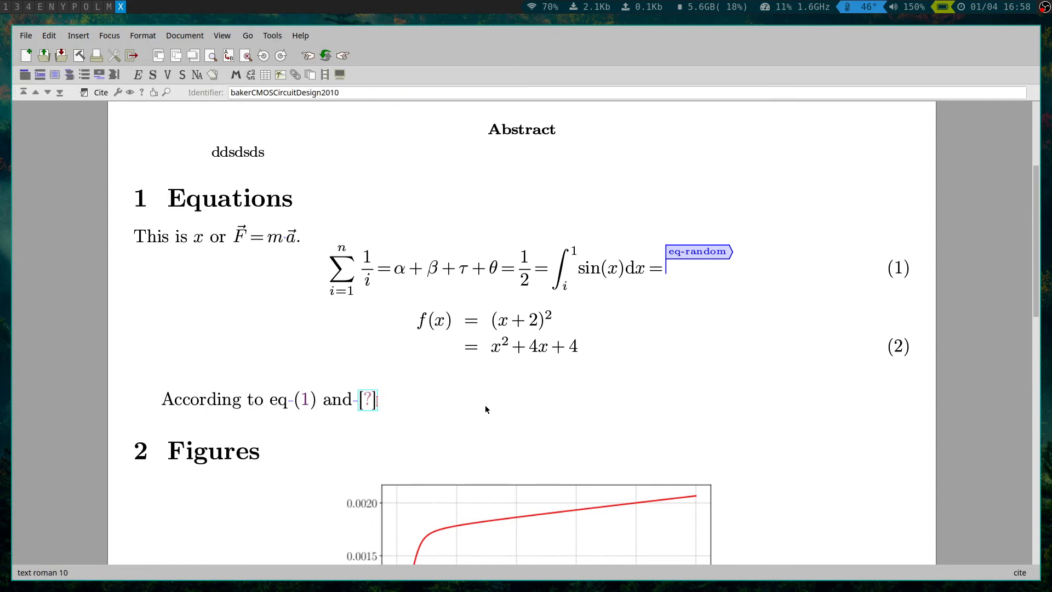
type(".")
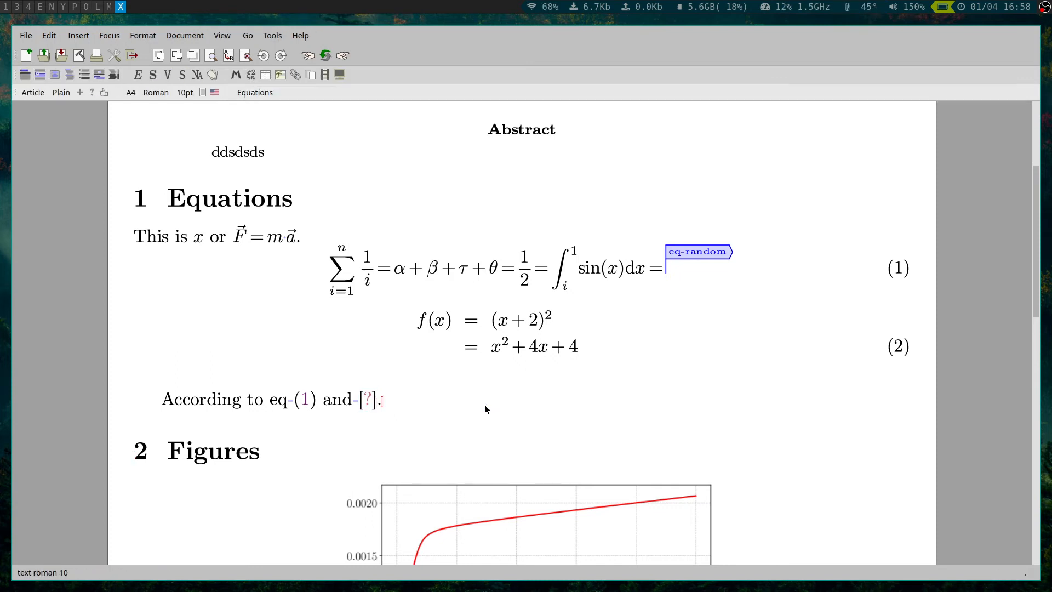
Update the document's references and follow the new citation in the Equations section to its bibliography entry.
left_click(80, 56)
scroll(359, 447, "down", 15)
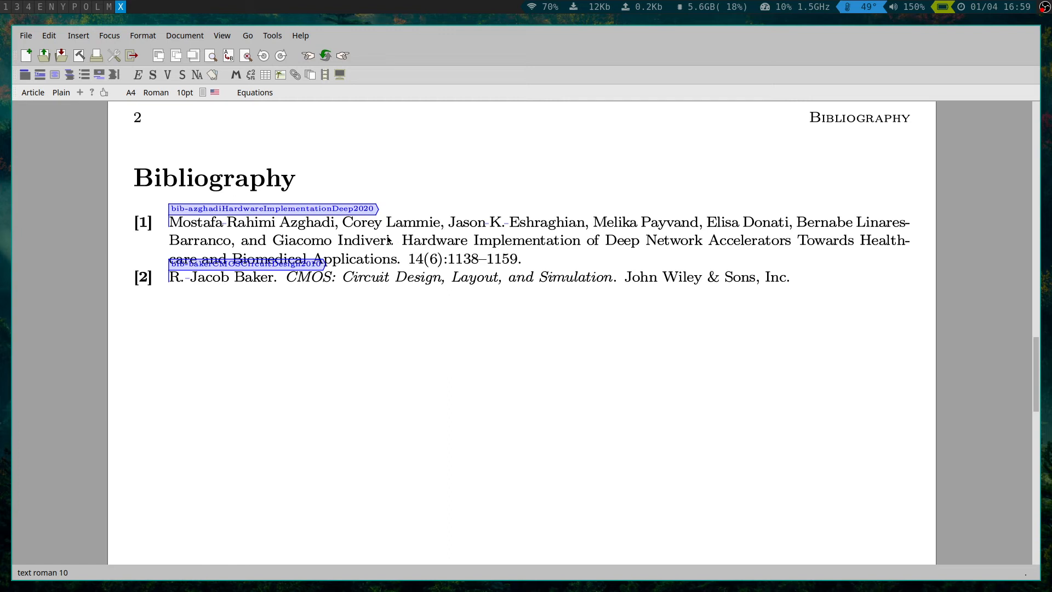
scroll(387, 240, "up", 10)
scroll(387, 239, "down", 5)
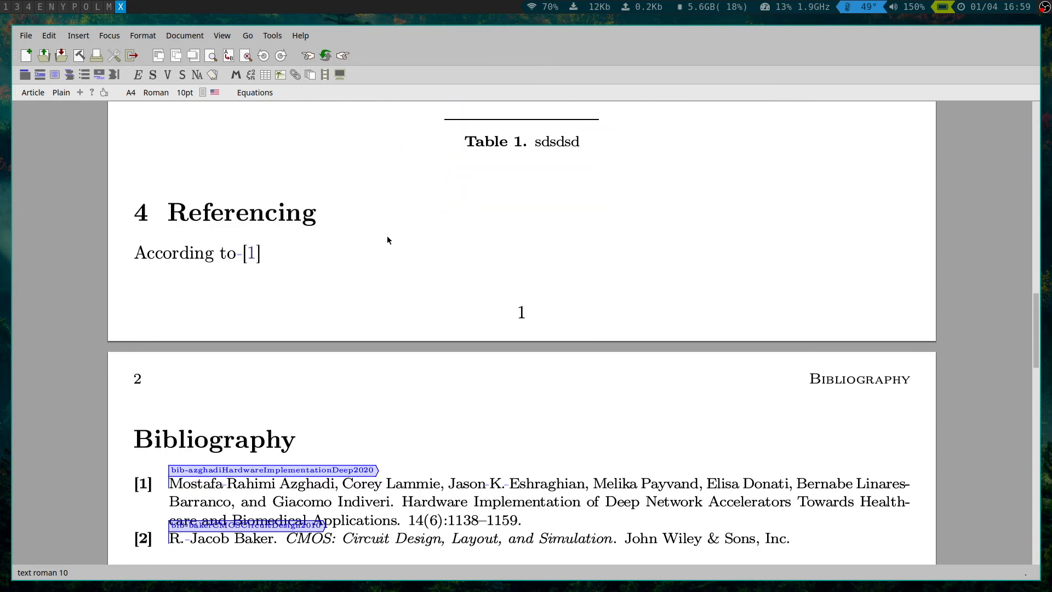
scroll(387, 239, "up", 5)
scroll(387, 239, "up", 6)
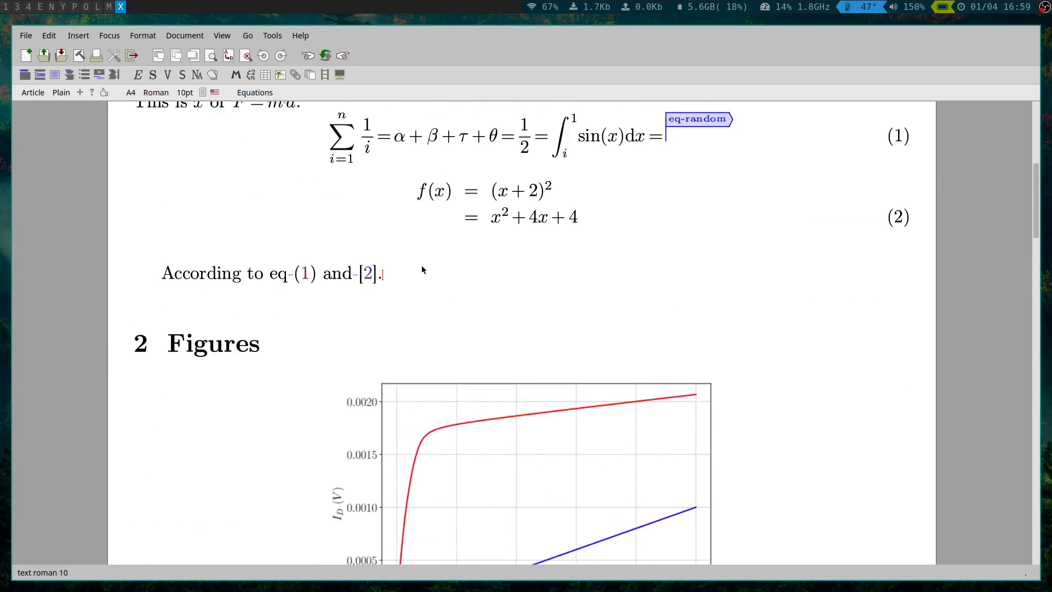
left_click(371, 275)
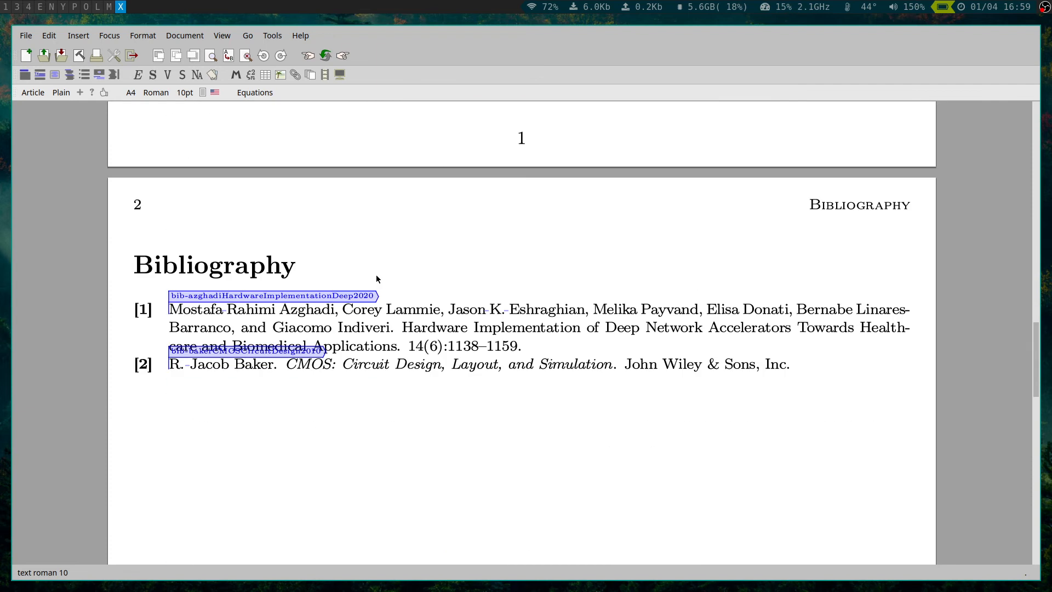
Set the bibliography style to tm-unsrt, update the document, and check the citation numbering in the Equations and Referencing sections.
left_click(919, 370)
left_click(921, 372)
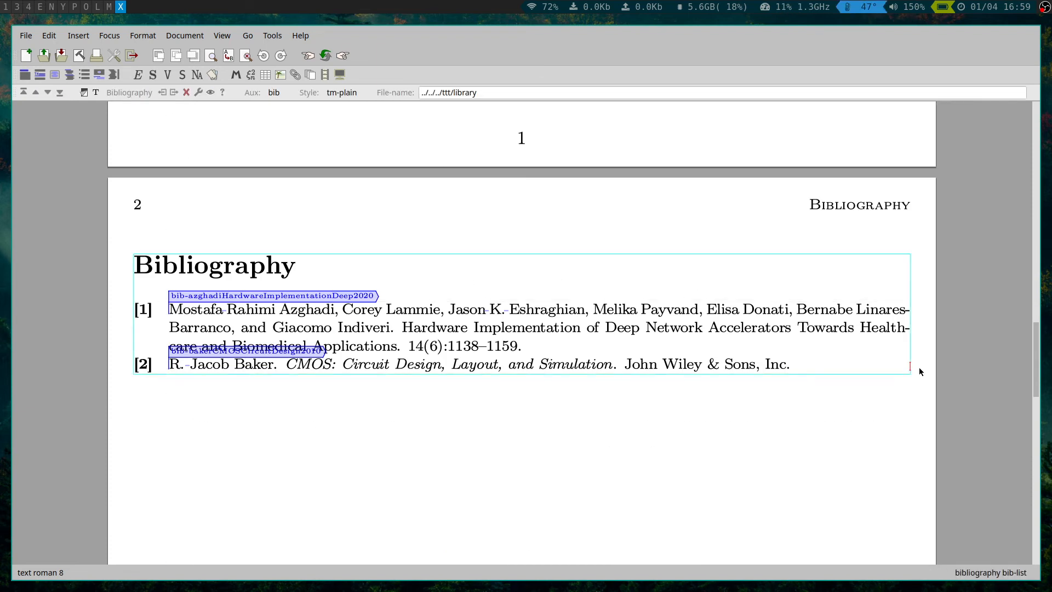
left_click(341, 92)
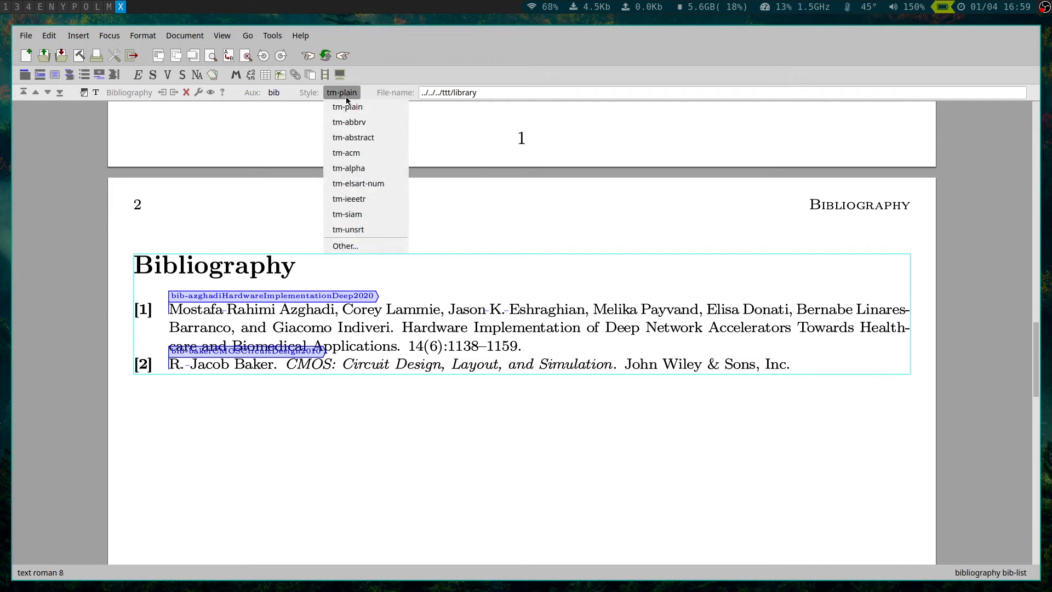
left_click(346, 230)
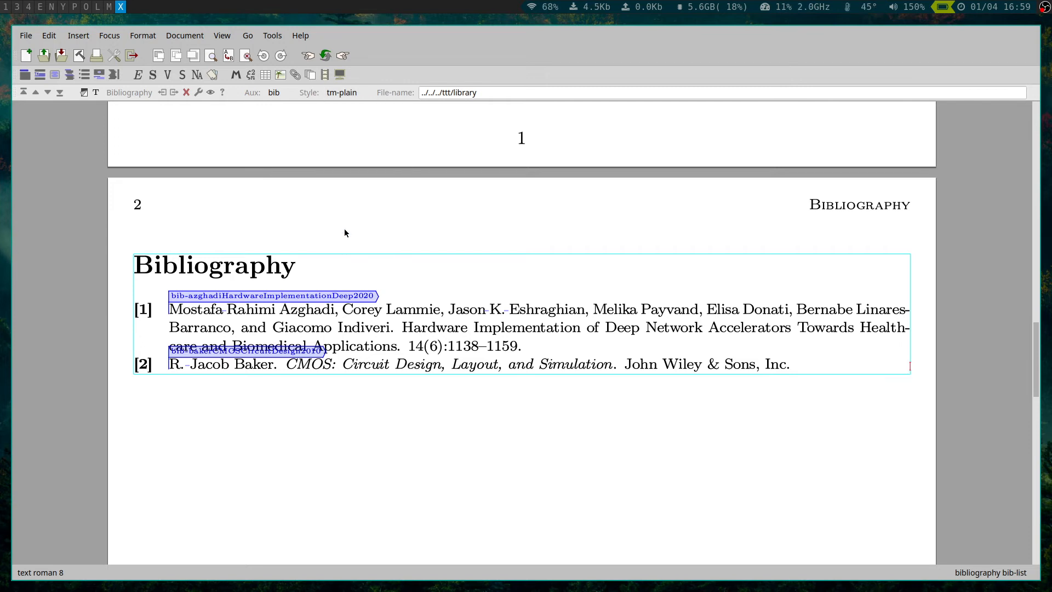
left_click(78, 56)
scroll(172, 222, "up", 10)
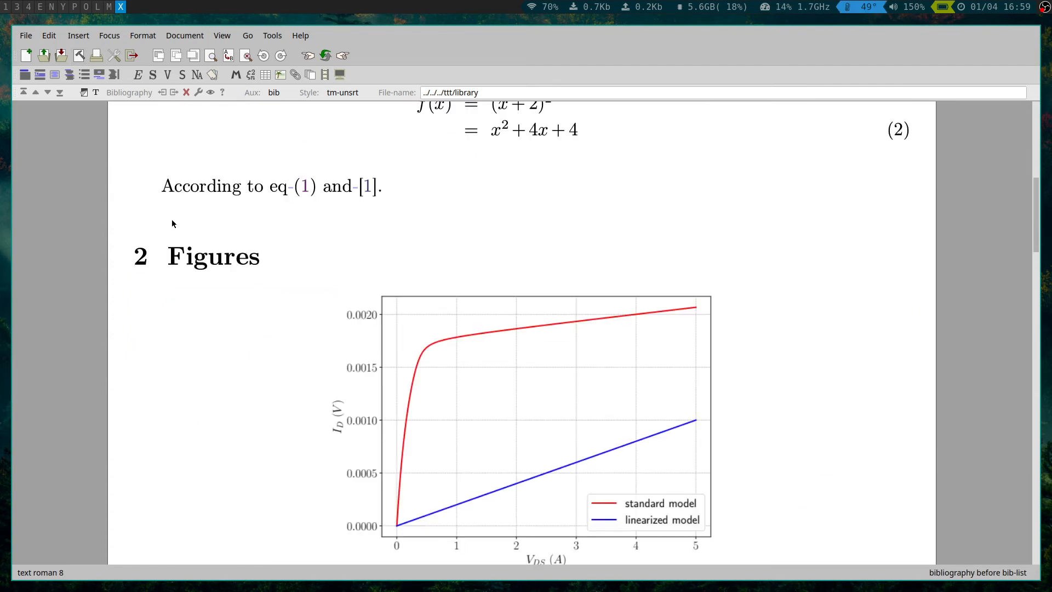
scroll(172, 222, "up", 5)
scroll(172, 222, "down", 1)
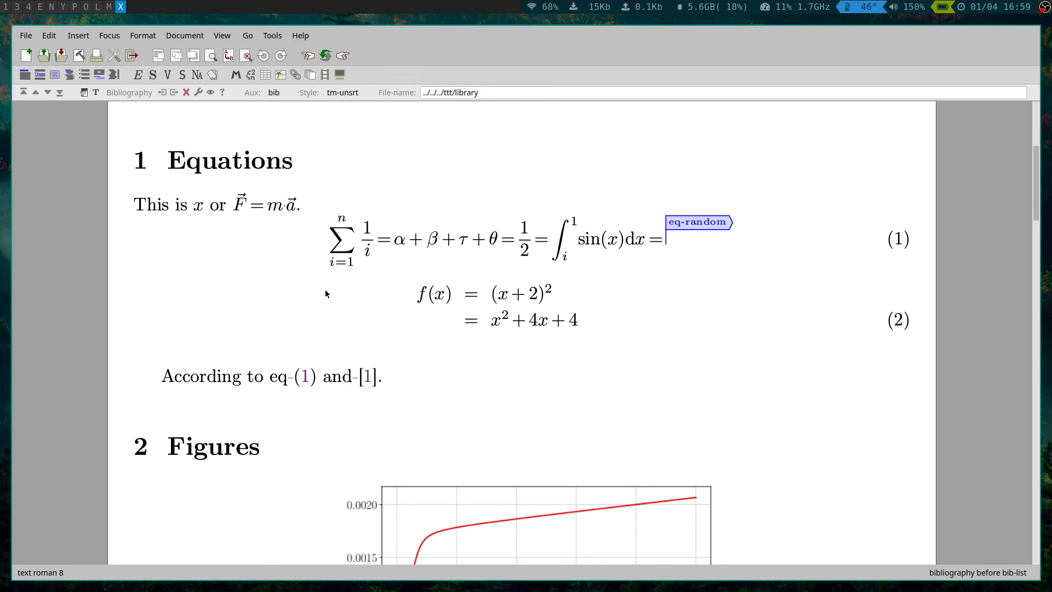
scroll(326, 291, "down", 15)
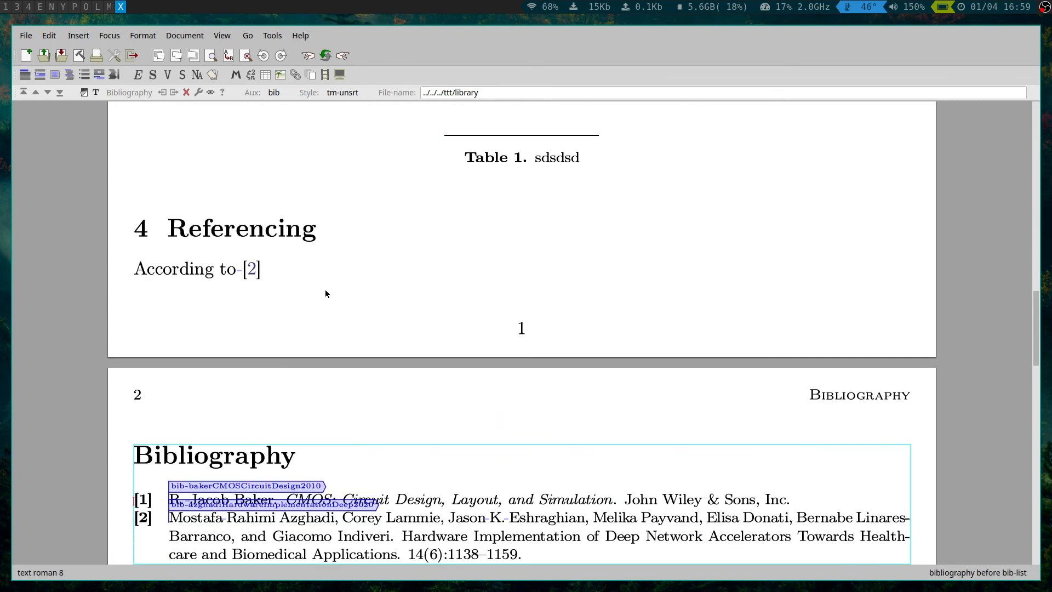
scroll(326, 293, "up", 10)
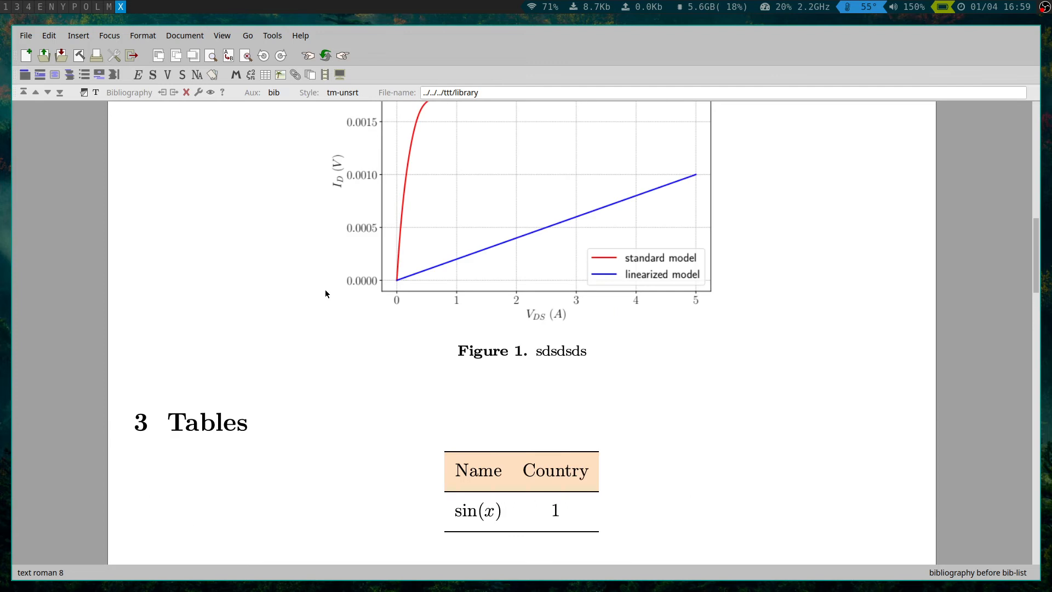
Start a displayed formula reading M= on a new line between the "This is x or F = ma" sentence and equation (1).
scroll(325, 294, "up", 5)
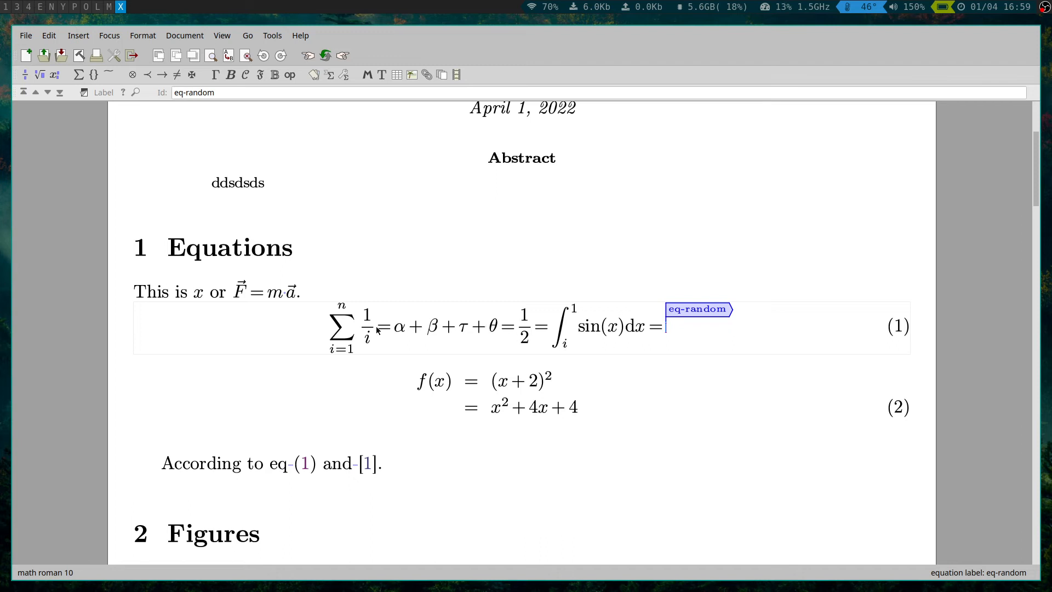
left_click(917, 411)
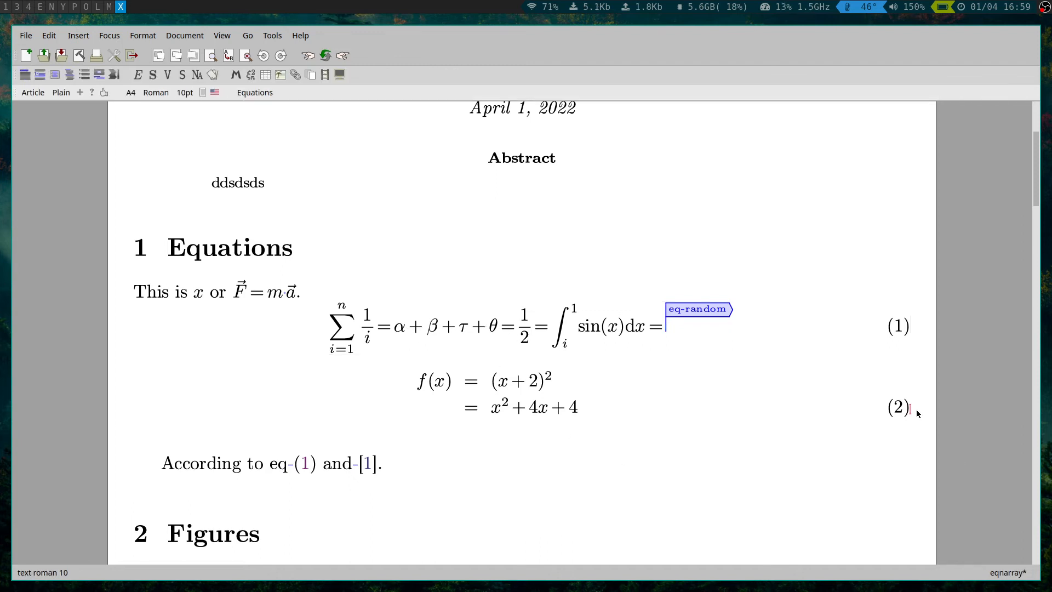
key("Up")
key("Up")
key("Up")
key("Return")
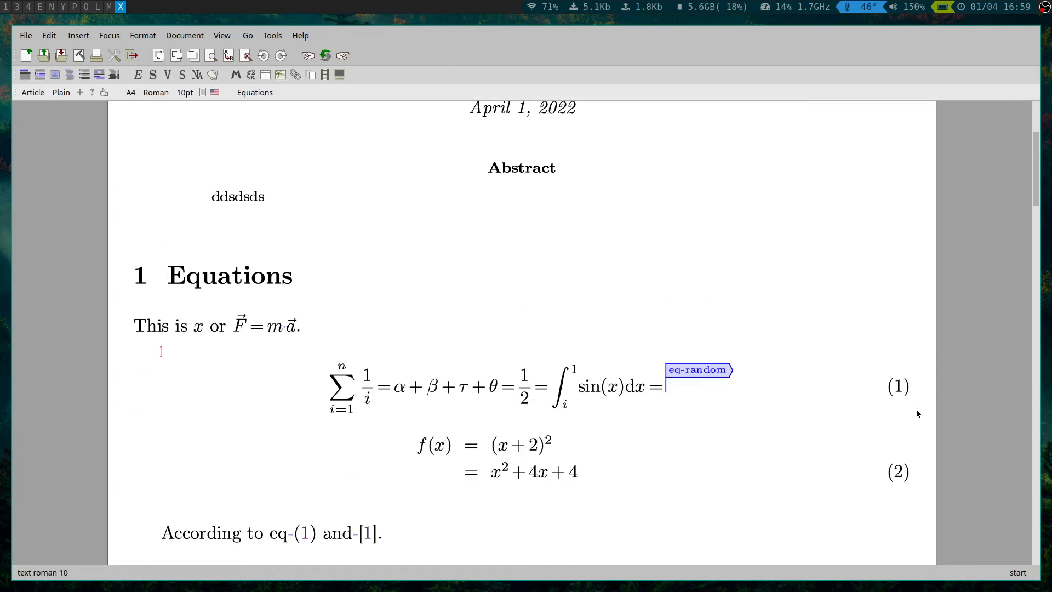
key("alt+dollar")
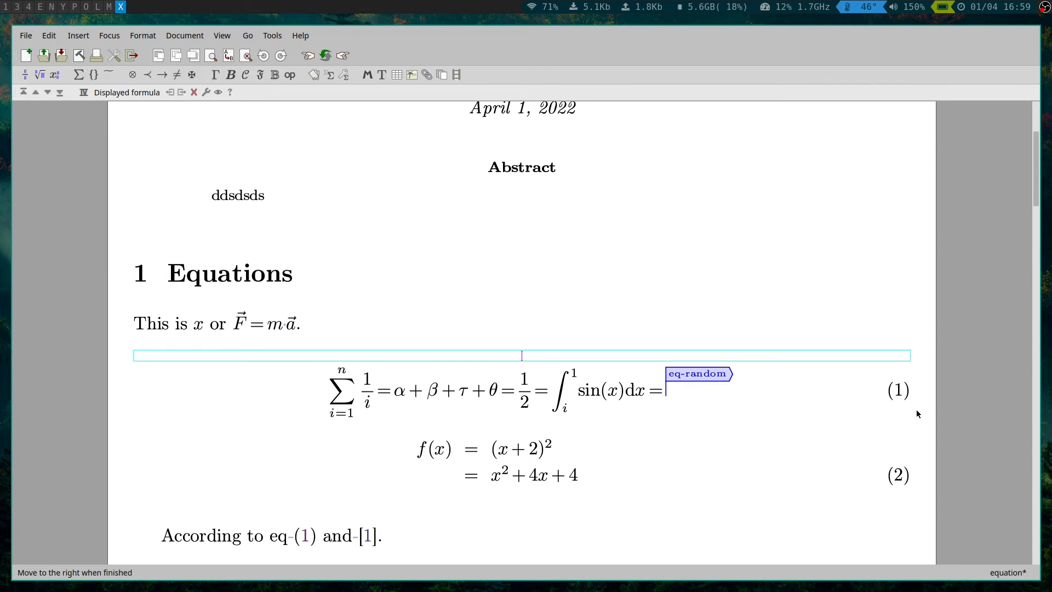
type("M=")
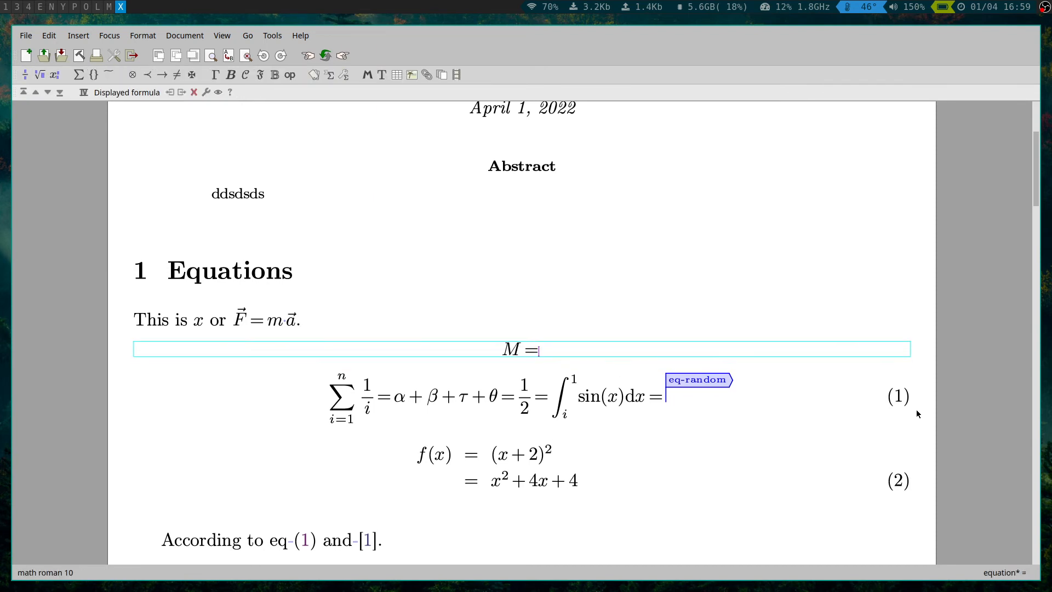
Insert a matrix after M=, expand it to two rows and two columns, and fill its first row with 2 and 2.
key("backslash")
type("matrix⟩")
key("Return")
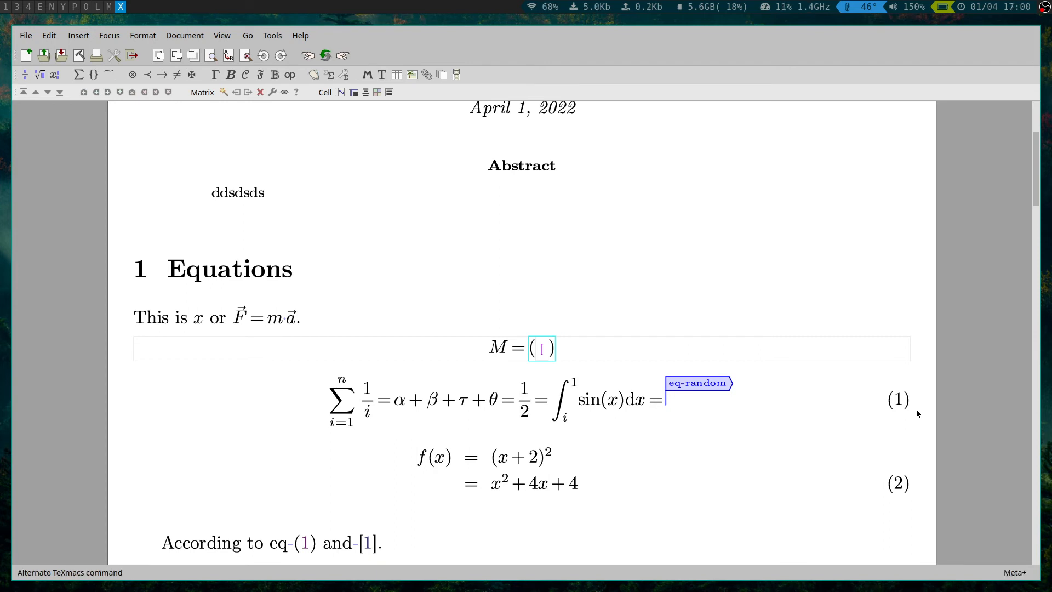
key("super+Right")
key("super+Down")
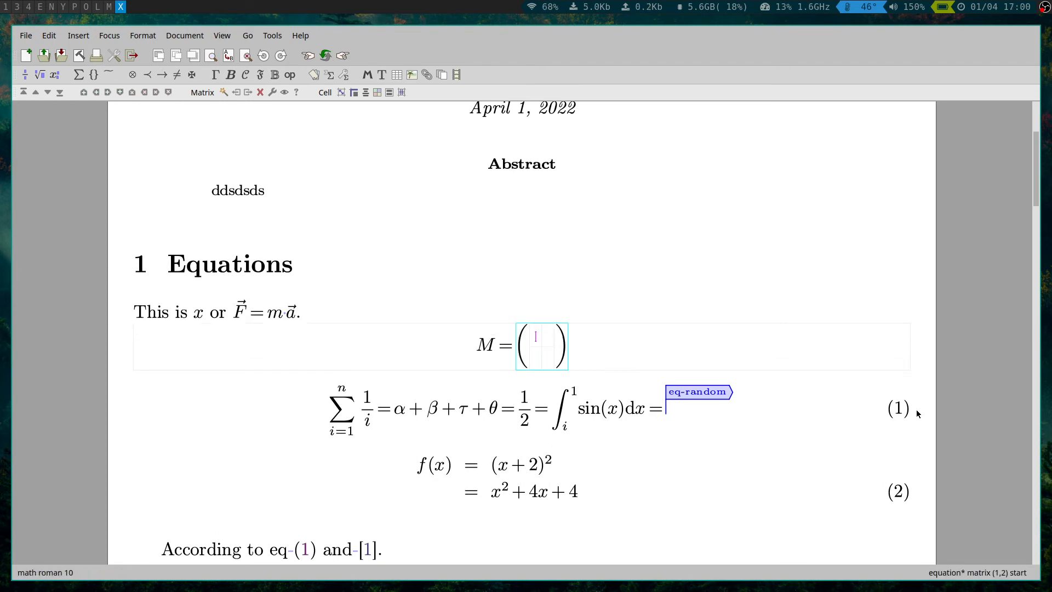
type("2")
key("Tab")
type("2")
key("Tab")
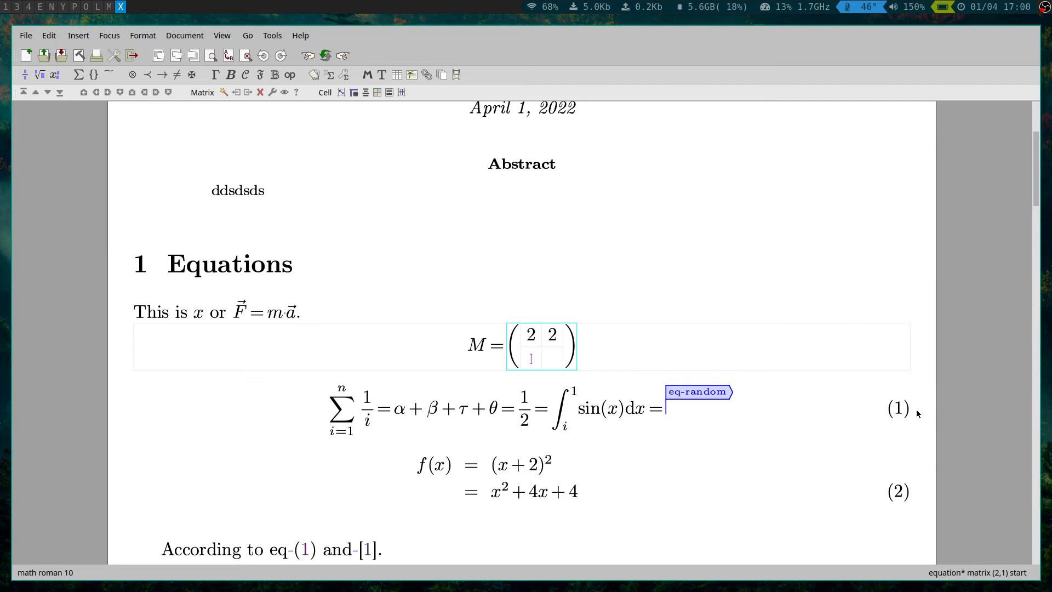
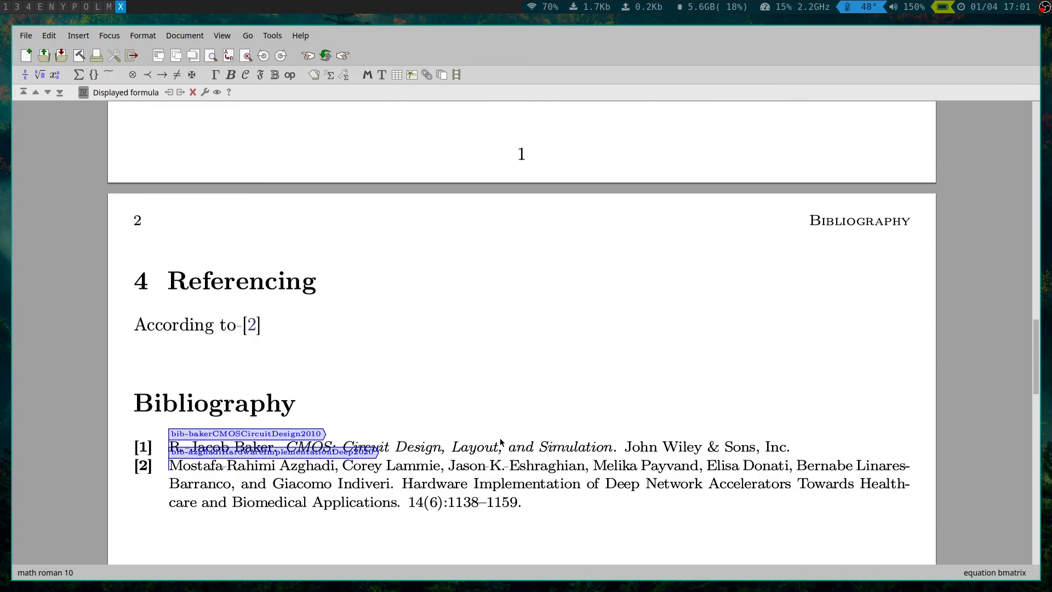
Insert a table of contents between the abstract and the Equations section, and update the document to generate its entries.
scroll(501, 441, "up", 15)
scroll(501, 441, "up", 10)
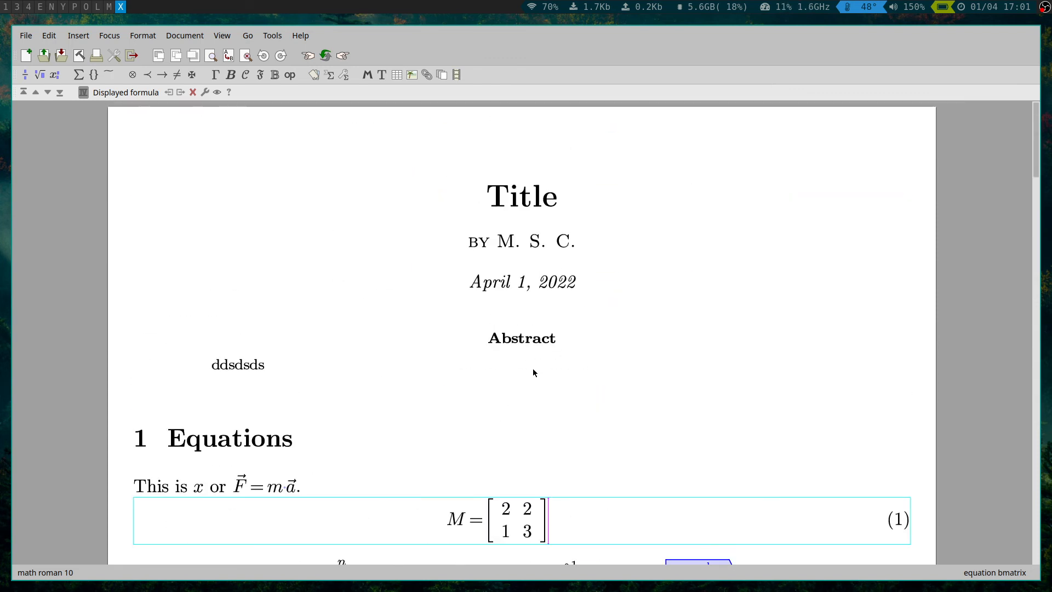
left_click(913, 378)
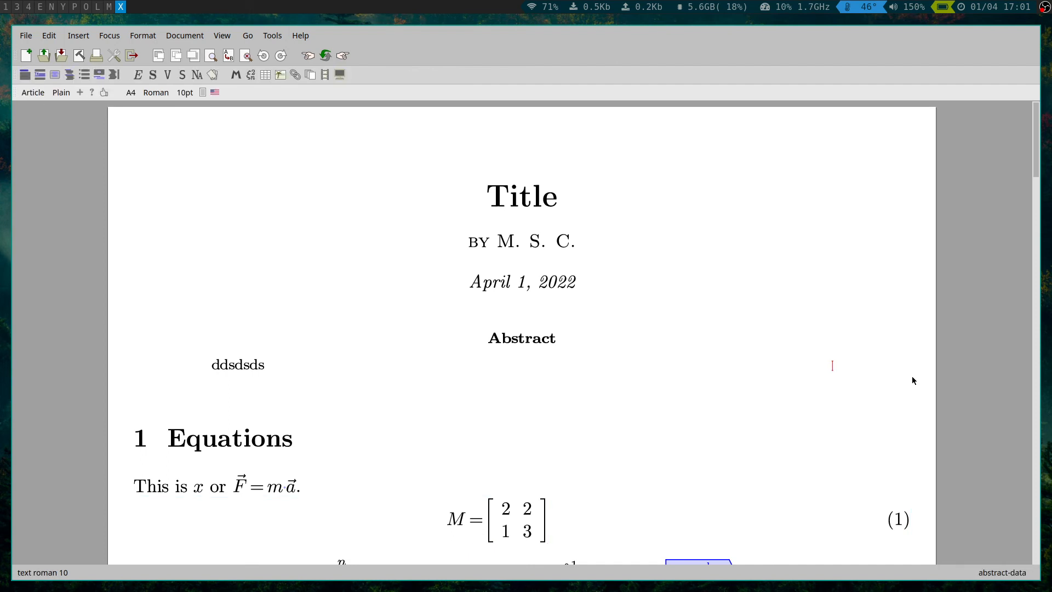
key("Return")
left_click(79, 35)
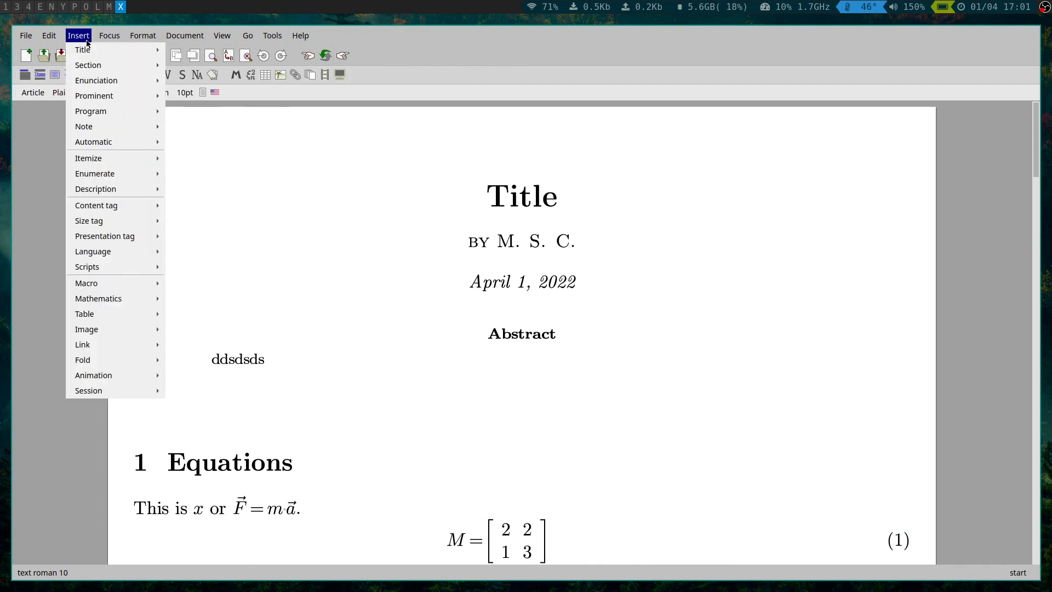
mouse_move(107, 143)
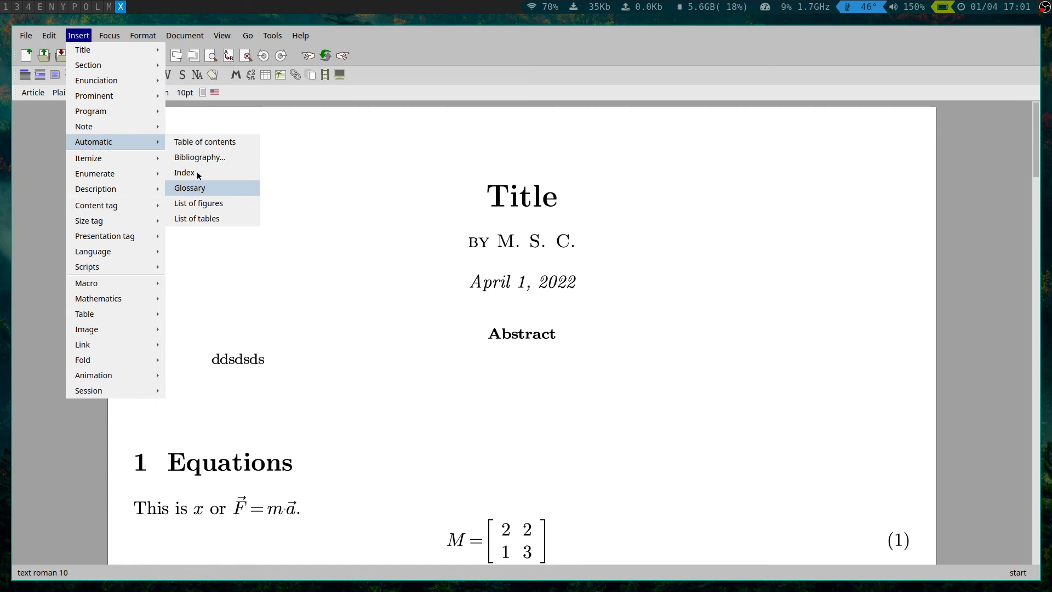
left_click(195, 142)
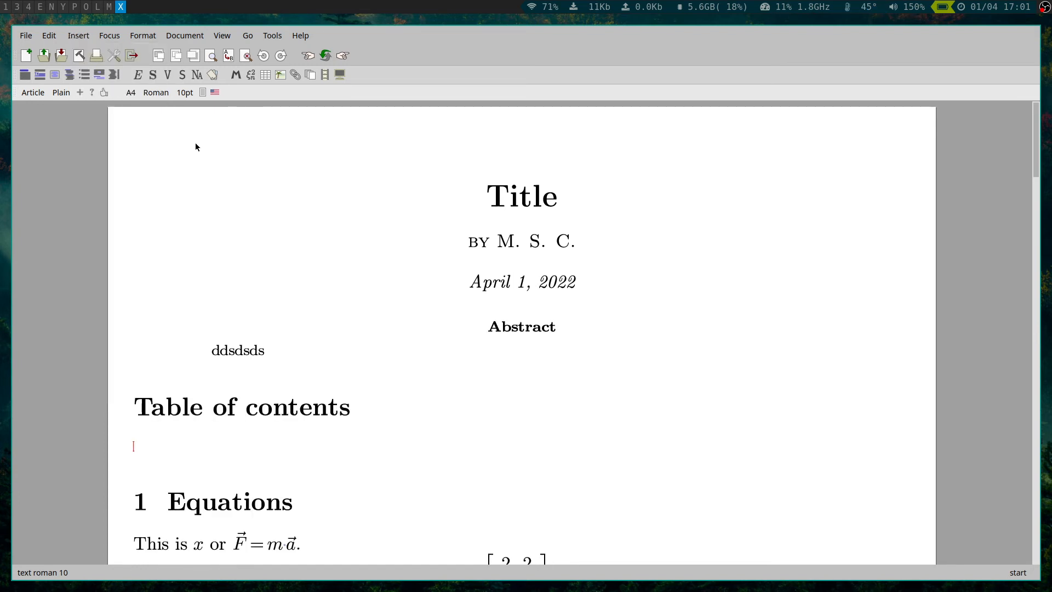
scroll(238, 247, "down", 3)
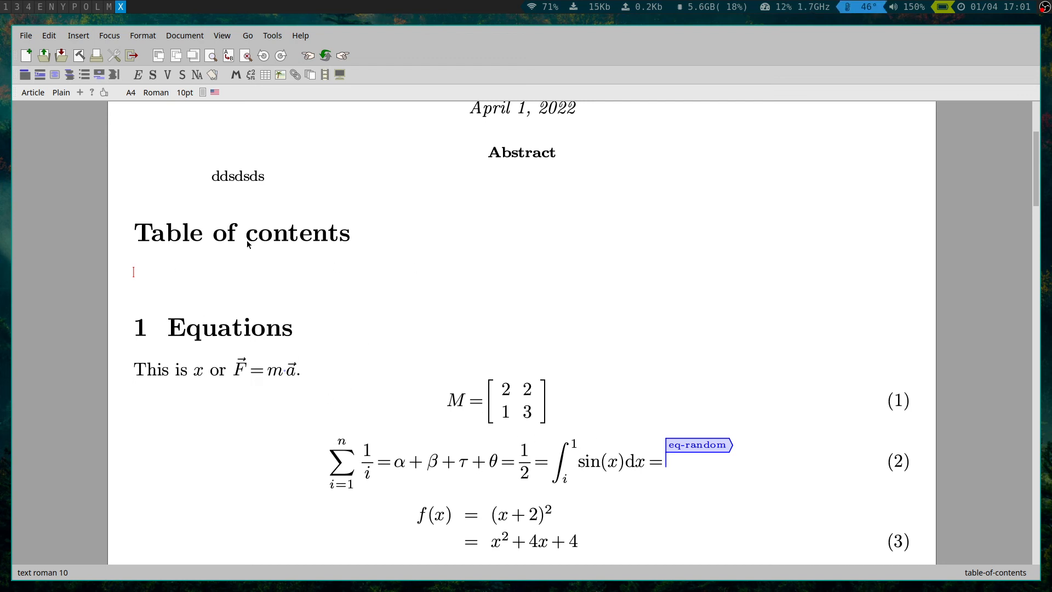
left_click(80, 57)
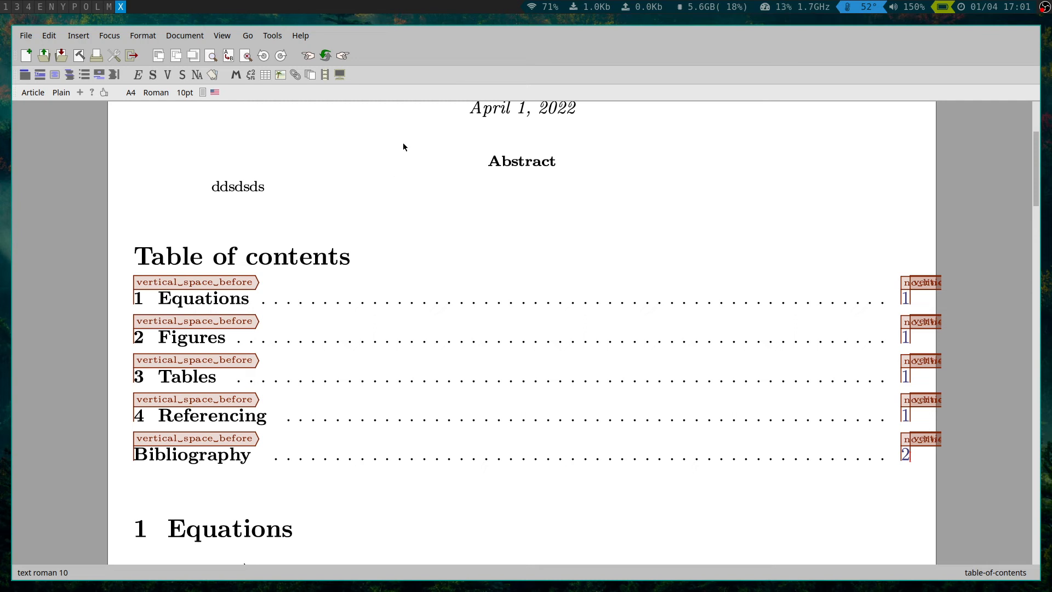
Set the document's informative flags to Minimal.
left_click(272, 35)
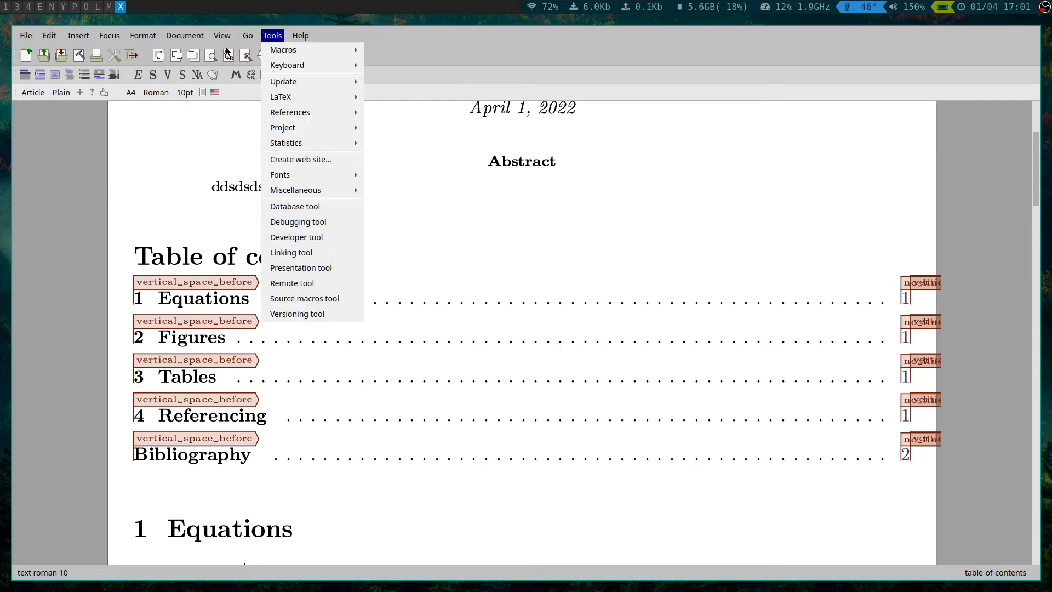
mouse_move(181, 34)
mouse_move(247, 268)
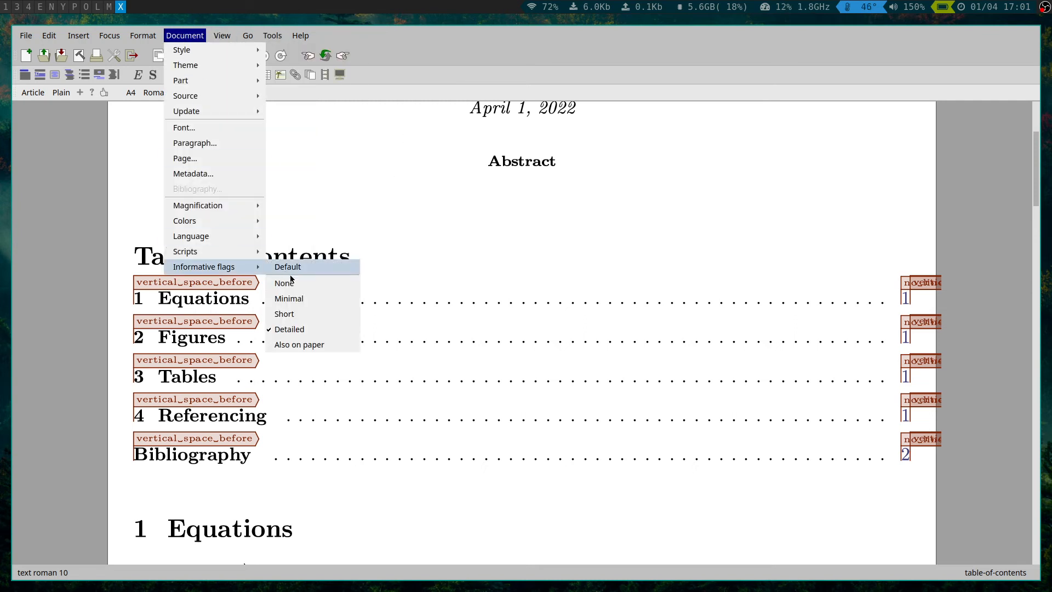
left_click(288, 298)
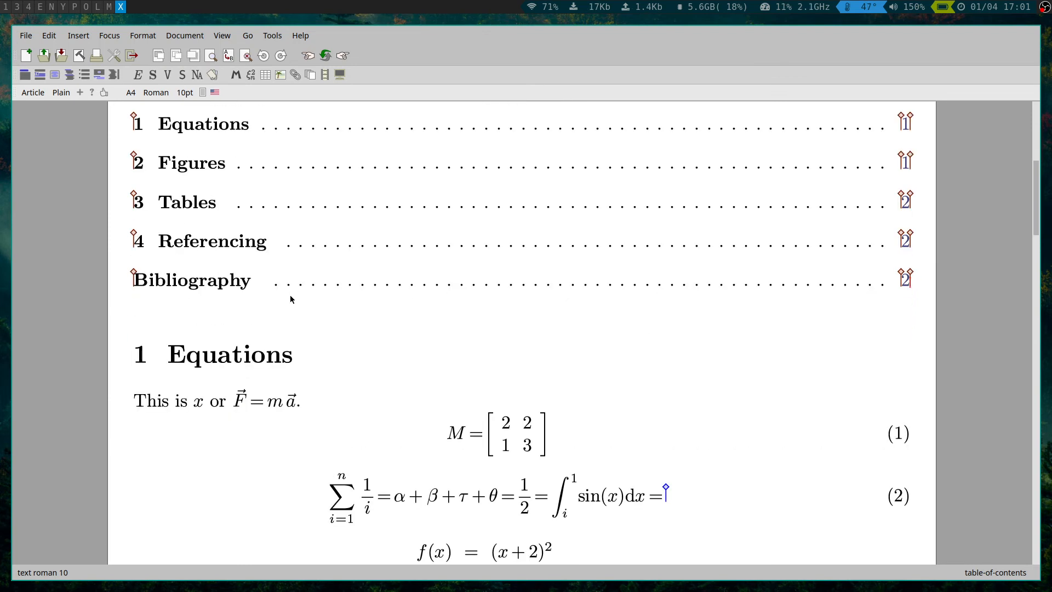
Review how the flags look throughout the document, from the table of contents and equations down to the bibliography.
scroll(291, 298, "down", 3)
scroll(291, 303, "up", 2)
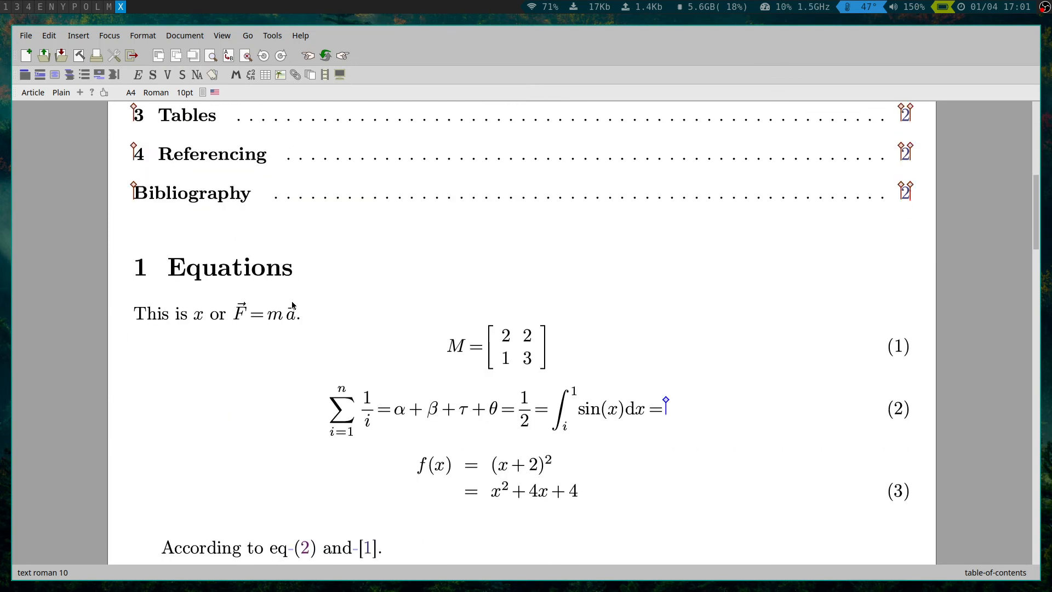
scroll(296, 302, "down", 2)
scroll(568, 318, "up", 4)
scroll(208, 302, "down", 2)
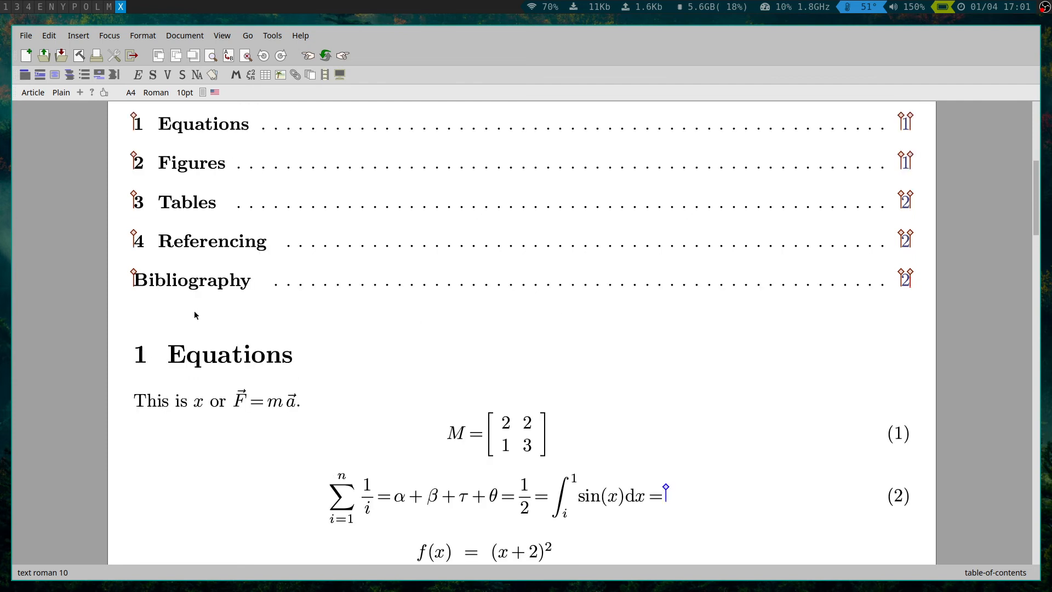
scroll(154, 324, "down", 5)
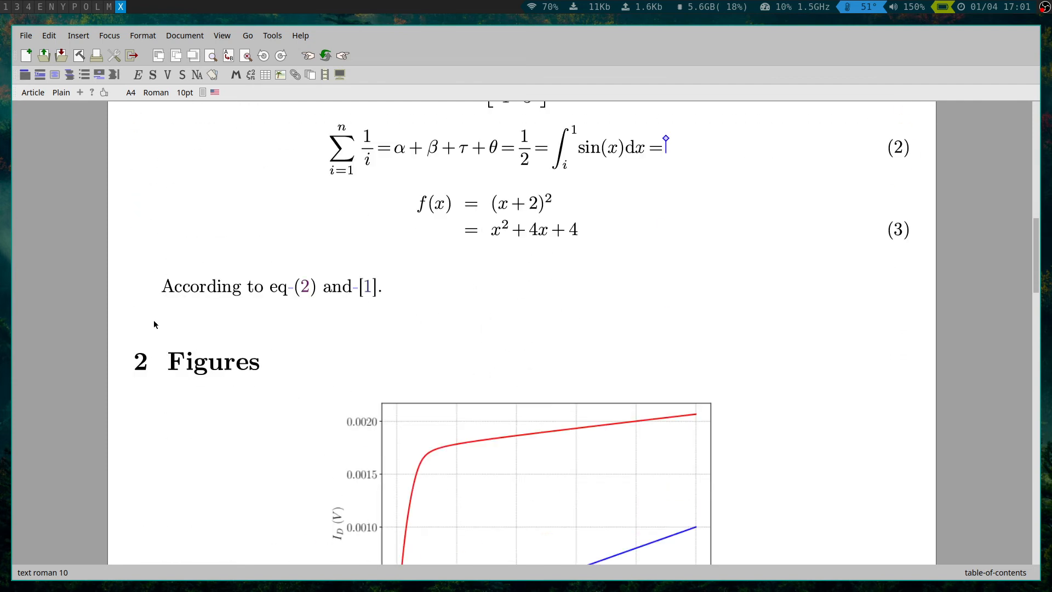
scroll(154, 324, "down", 5)
scroll(154, 324, "down", 9)
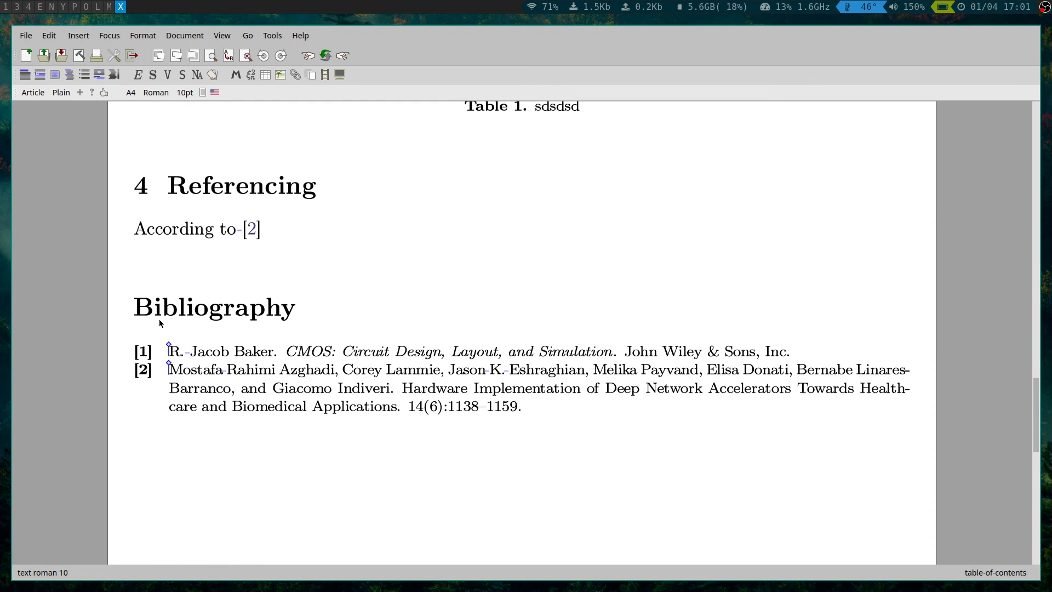
Add a new numbered section between the citation sentence in Referencing and the Bibliography.
left_click(378, 251)
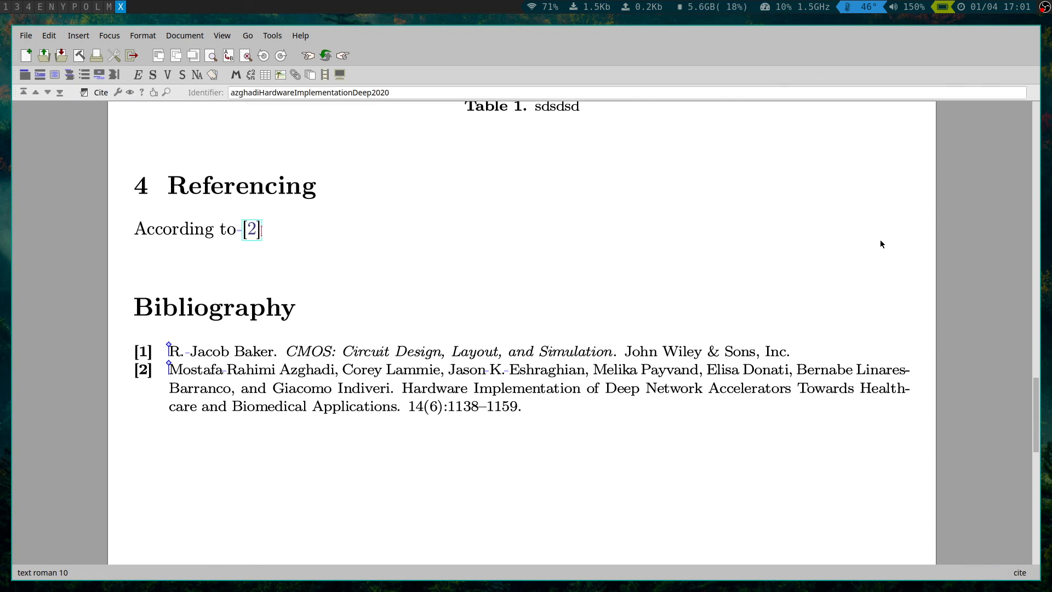
key("Return")
key("alt+p")
type("2")
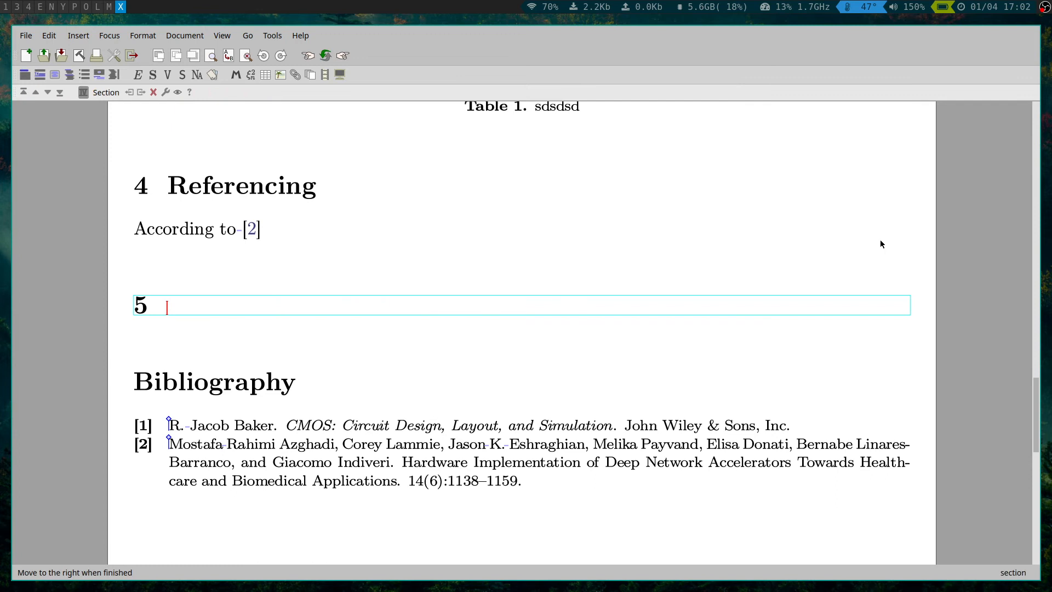
type("COde")
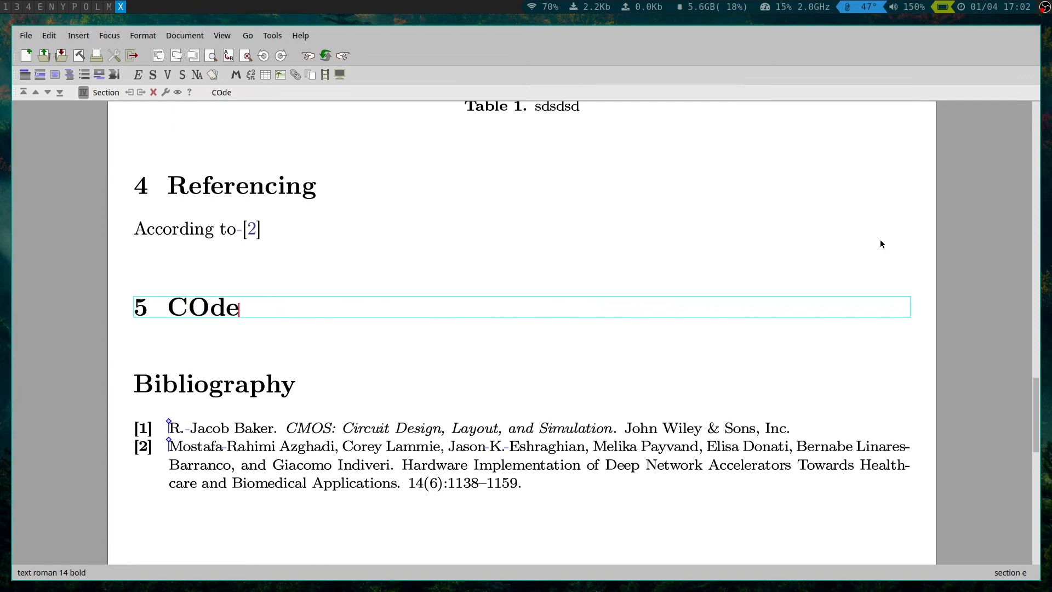
key("BackSpace")
key("BackSpace")
key("BackSpace")
type("de")
key("BackSpace")
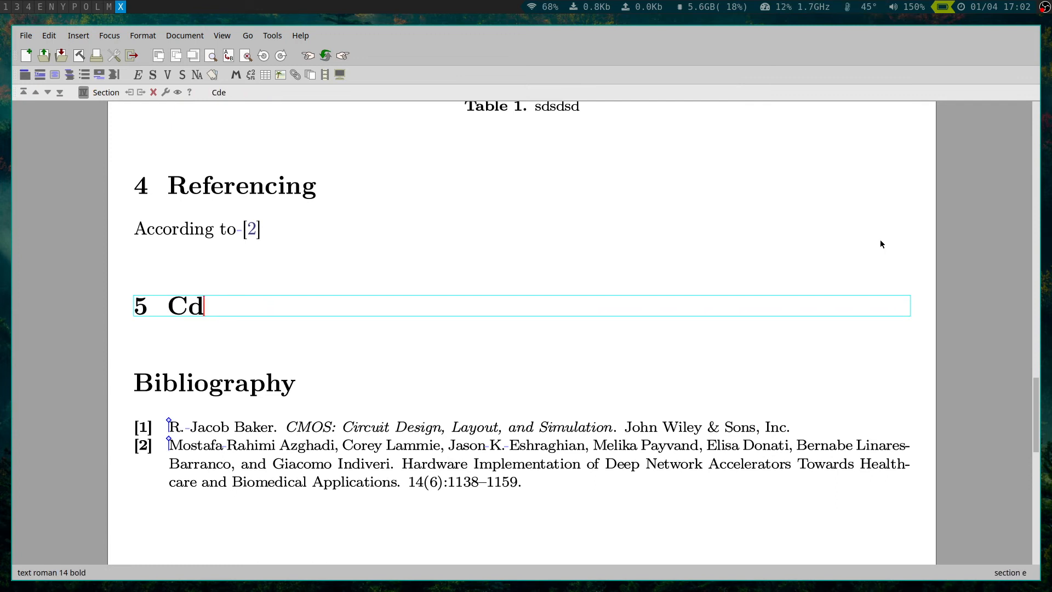
key("BackSpace")
key("BackSpace")
Title the new section "Source Code" and start a paragraph beneath it.
type("Sour")
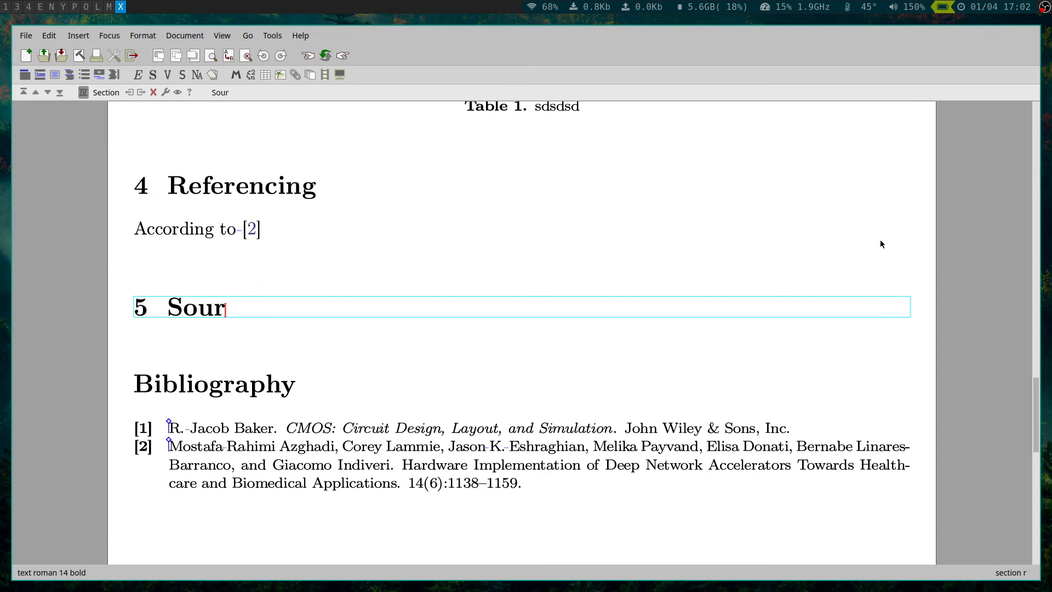
type("ce Code")
key("Return")
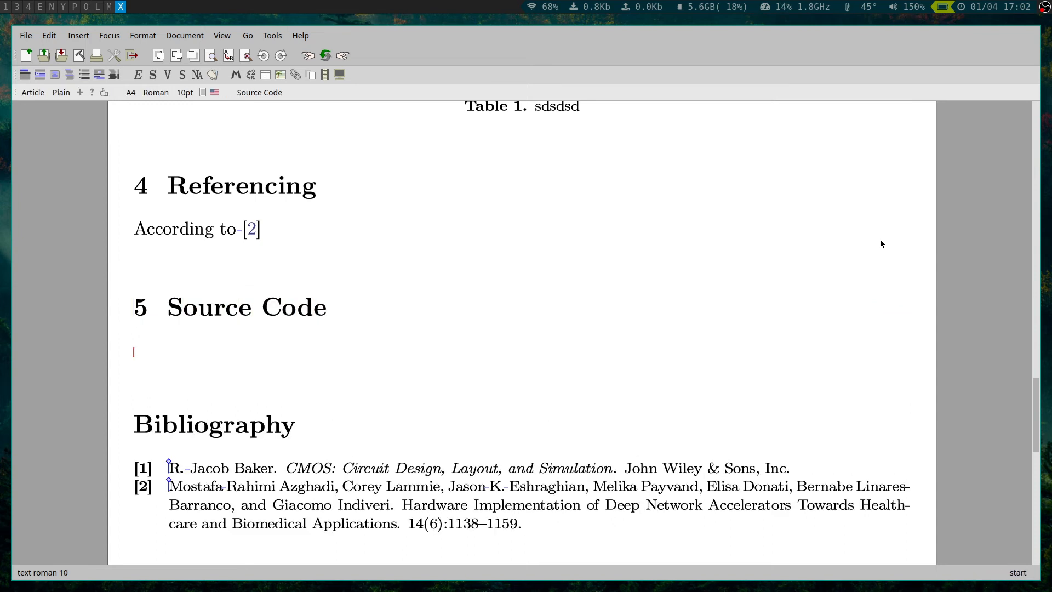
Insert a Python block of code in the Source Code section with the line "import math", followed by a new line.
left_click(78, 35)
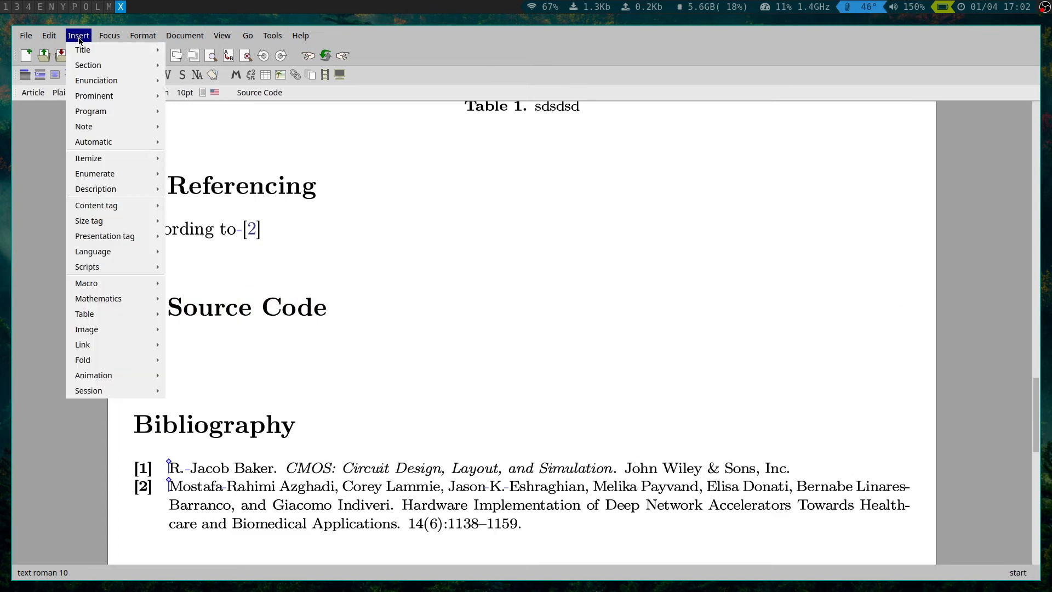
mouse_move(115, 113)
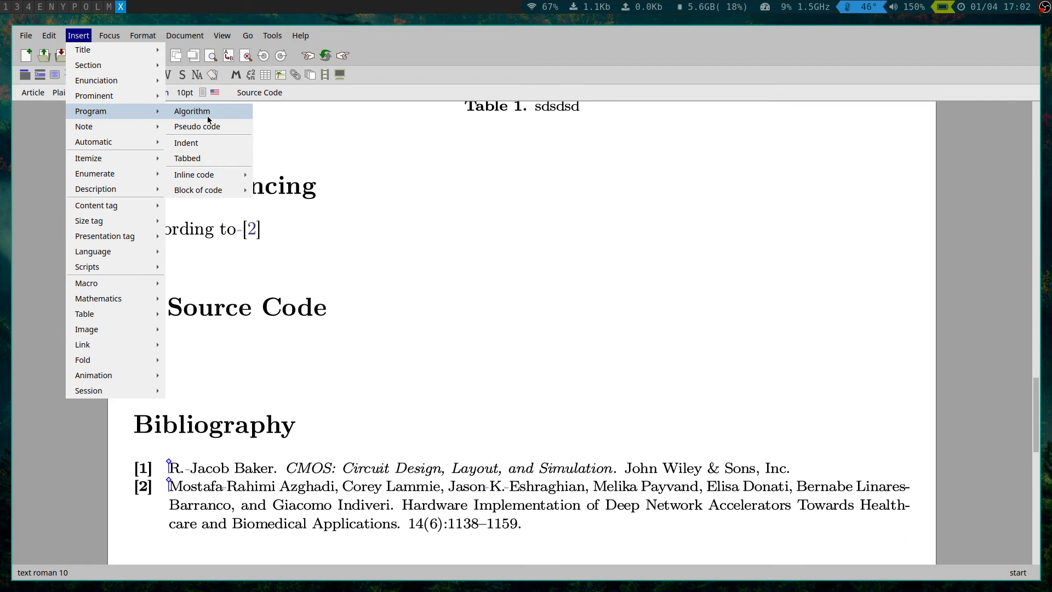
mouse_move(219, 193)
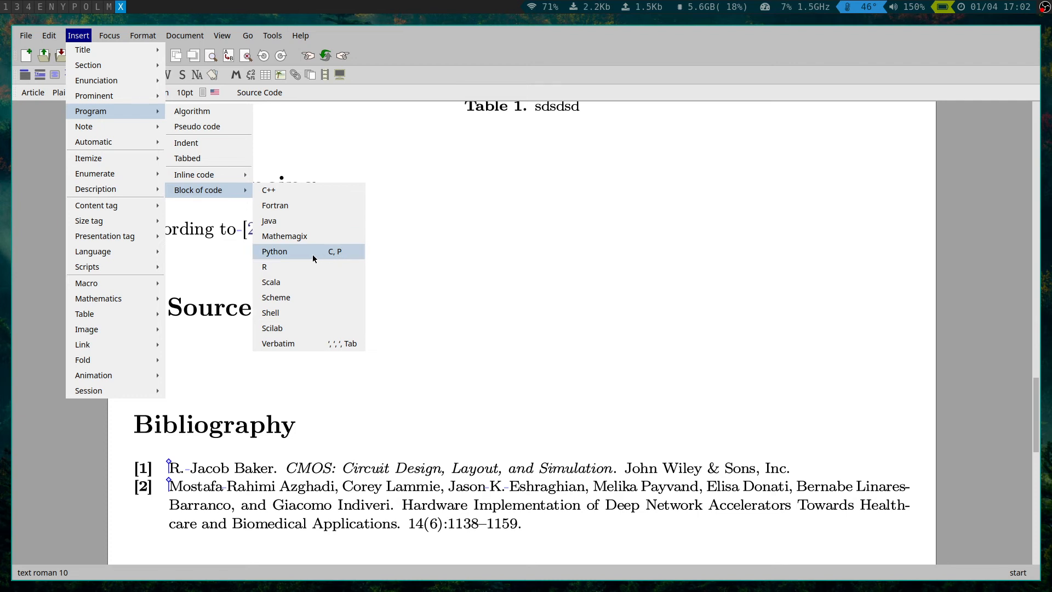
left_click(313, 254)
type("im")
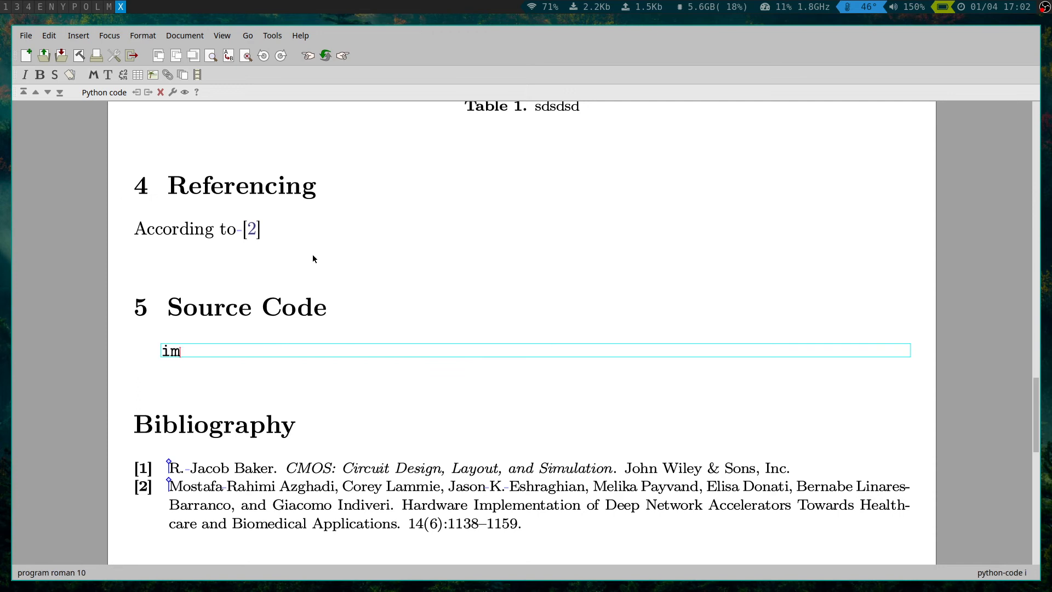
type("port")
key("BackSpace")
type("rt ")
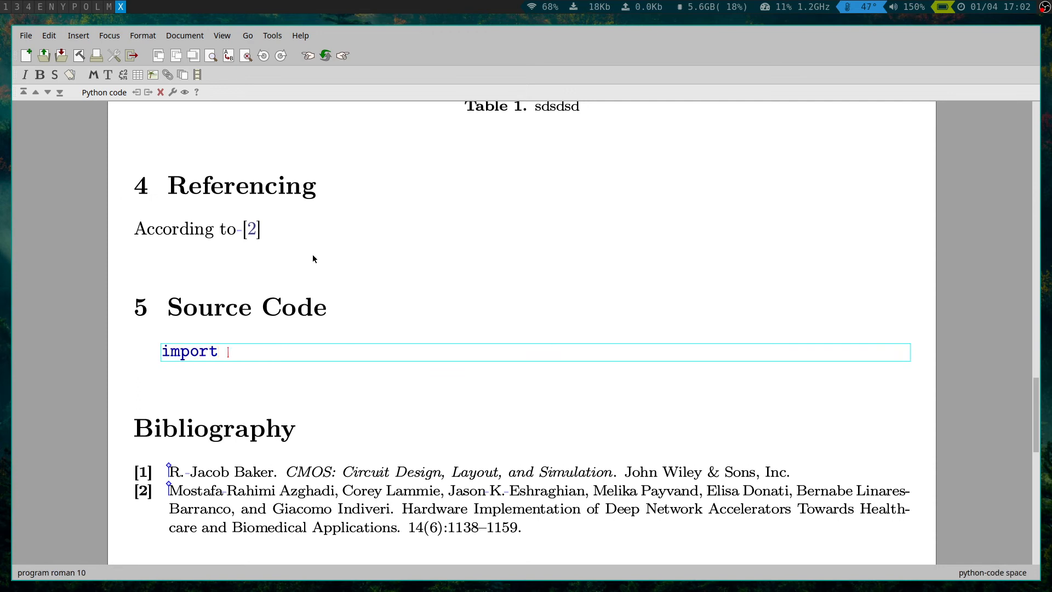
type("math")
key("Return")
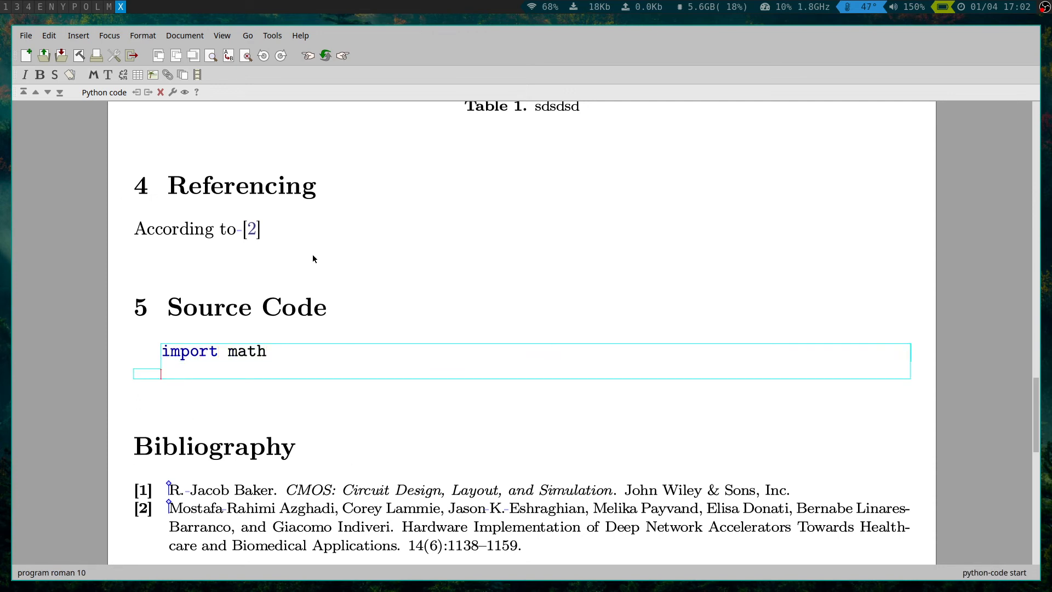
Add a blank line and a function "def asas(a, b):" with the body "sdsd" to the Python code block.
key("Return")
type("def ")
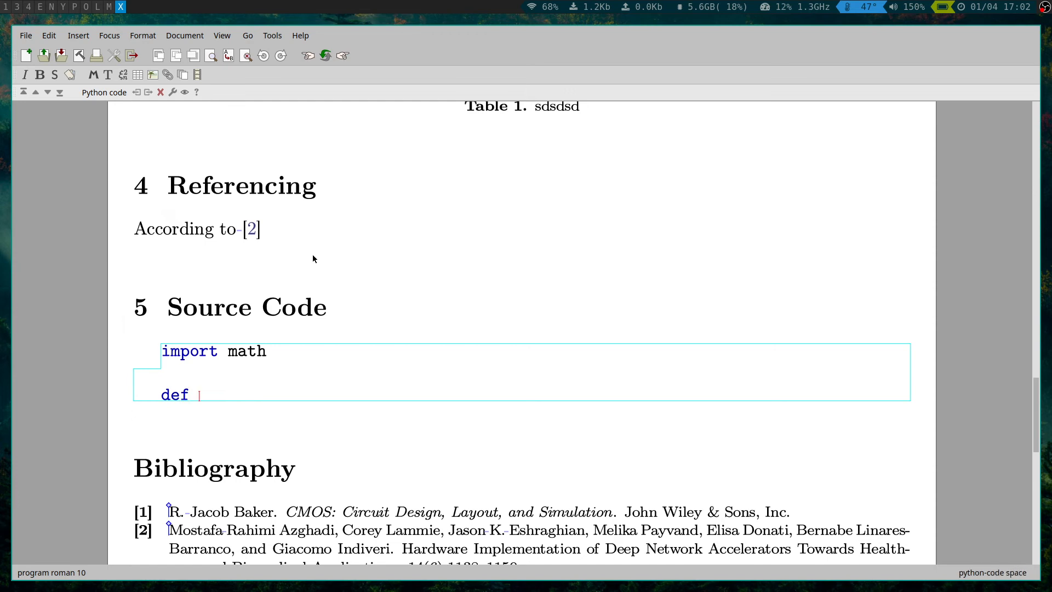
type("asas(a, ")
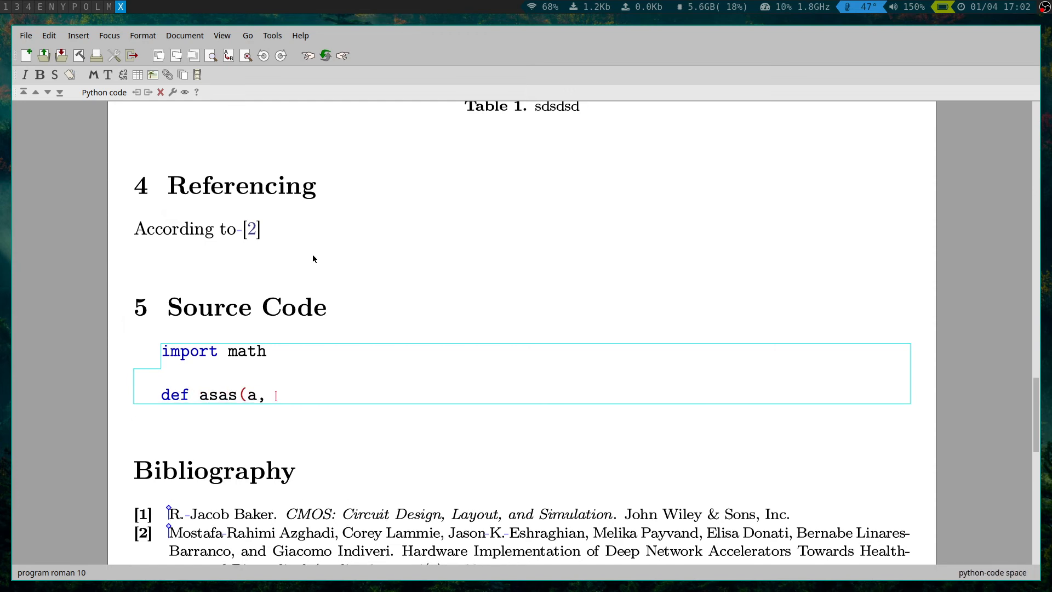
type("b):")
key("Return")
type("sd")
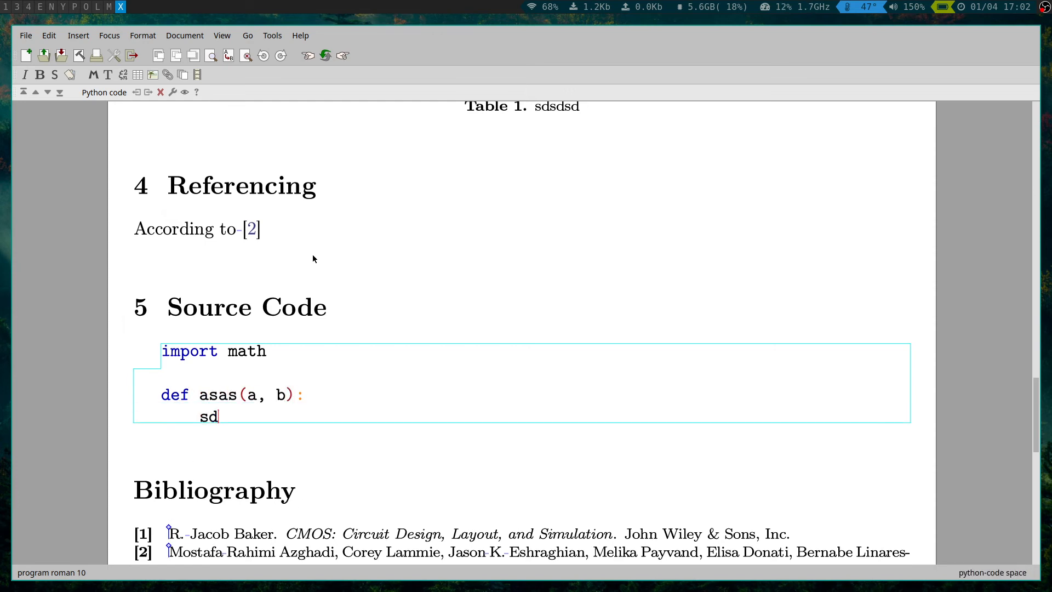
type("sd")
Add a numbered section titled "External Environments" below the Python code block and start a paragraph beneath it.
left_click(268, 248)
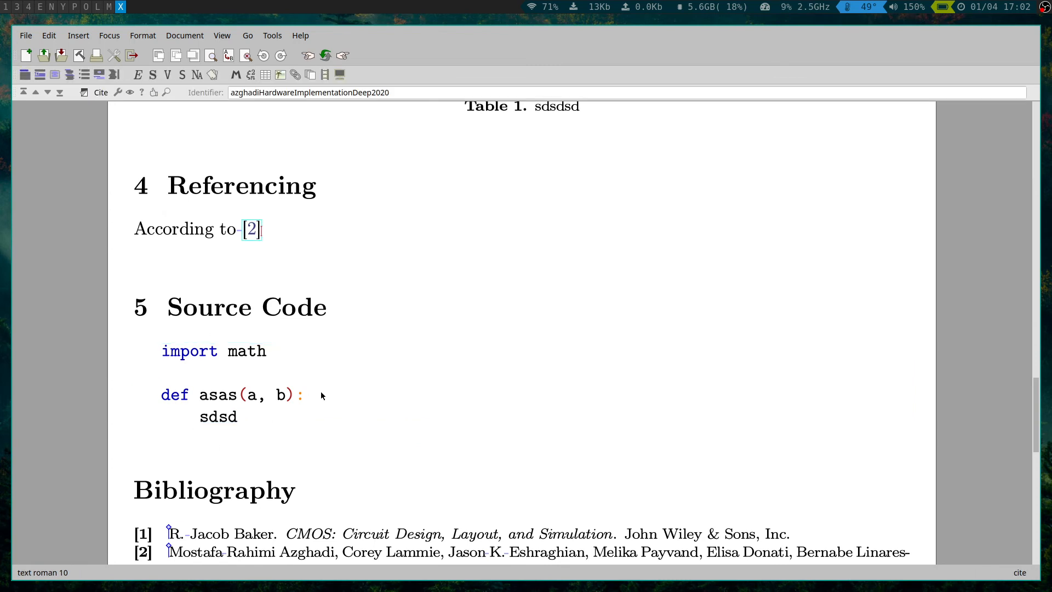
left_click(899, 405)
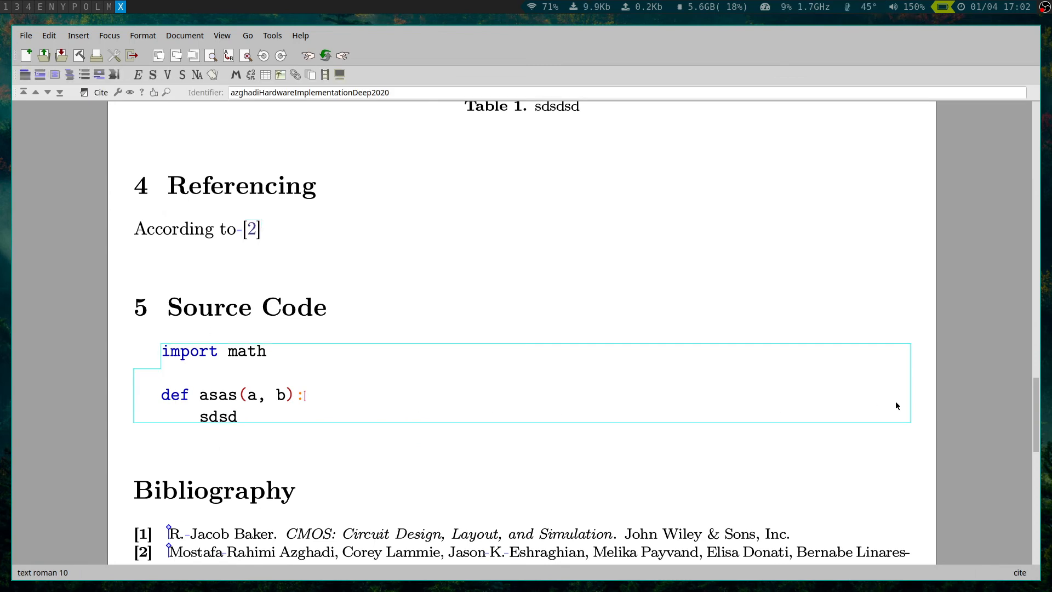
left_click(918, 412)
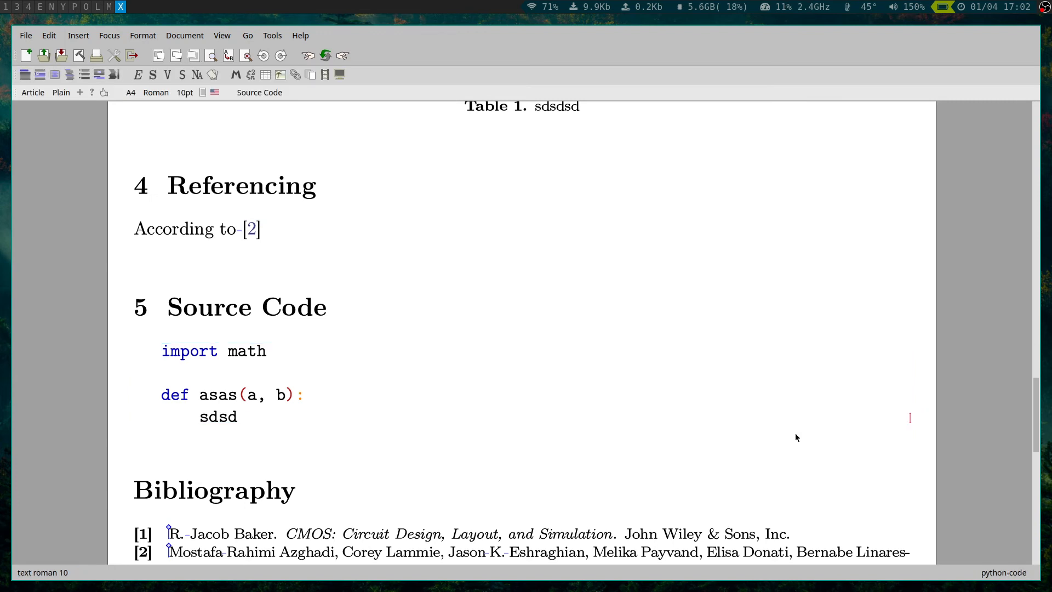
key("Return")
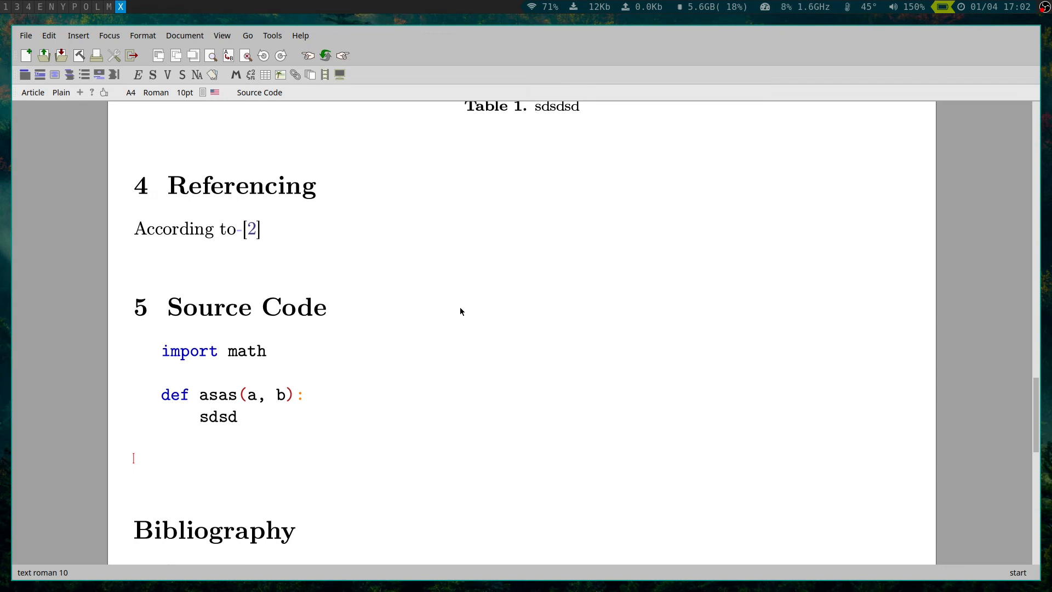
key("alt+1")
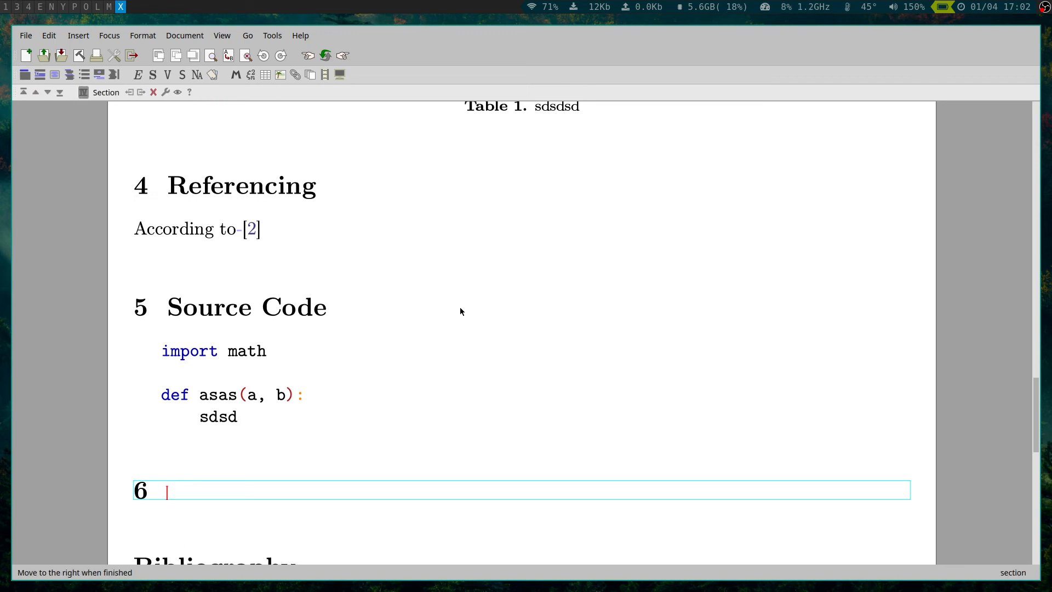
type("R")
key("BackSpace")
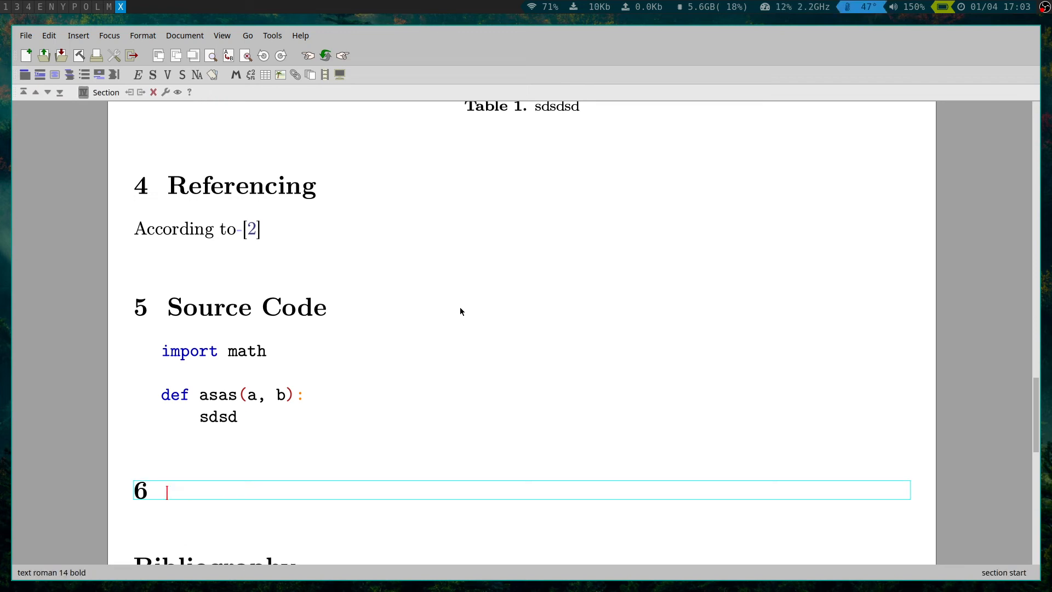
type("Externa")
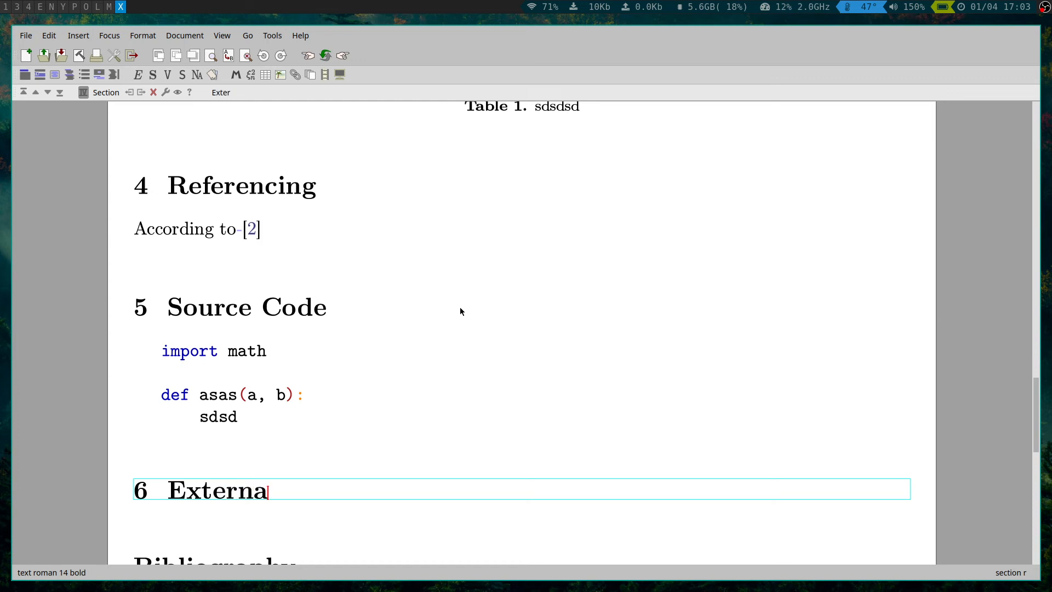
type("l Environmenta")
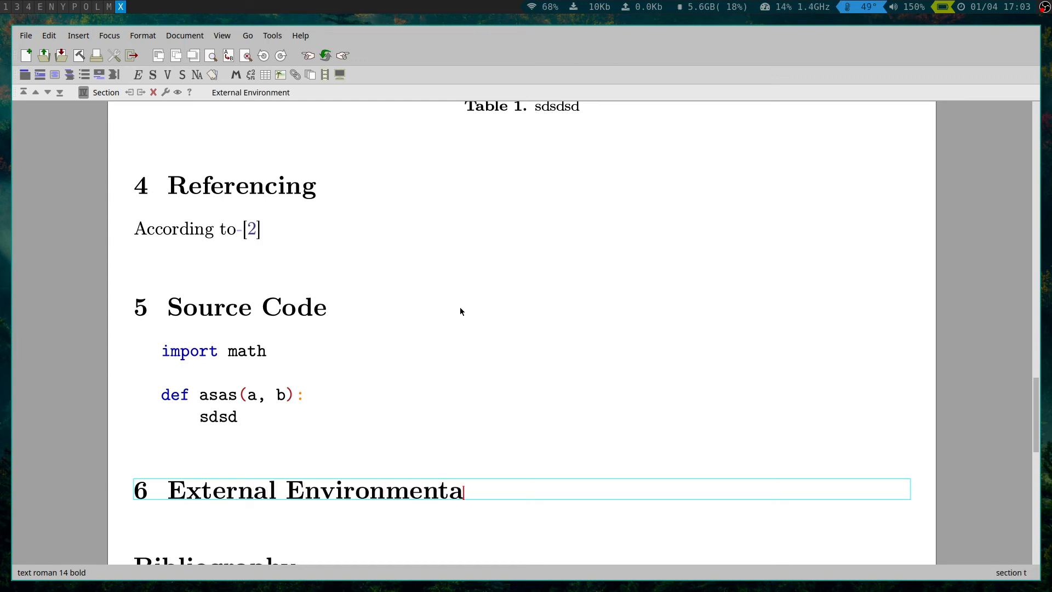
key("BackSpace")
type("s")
key("Return")
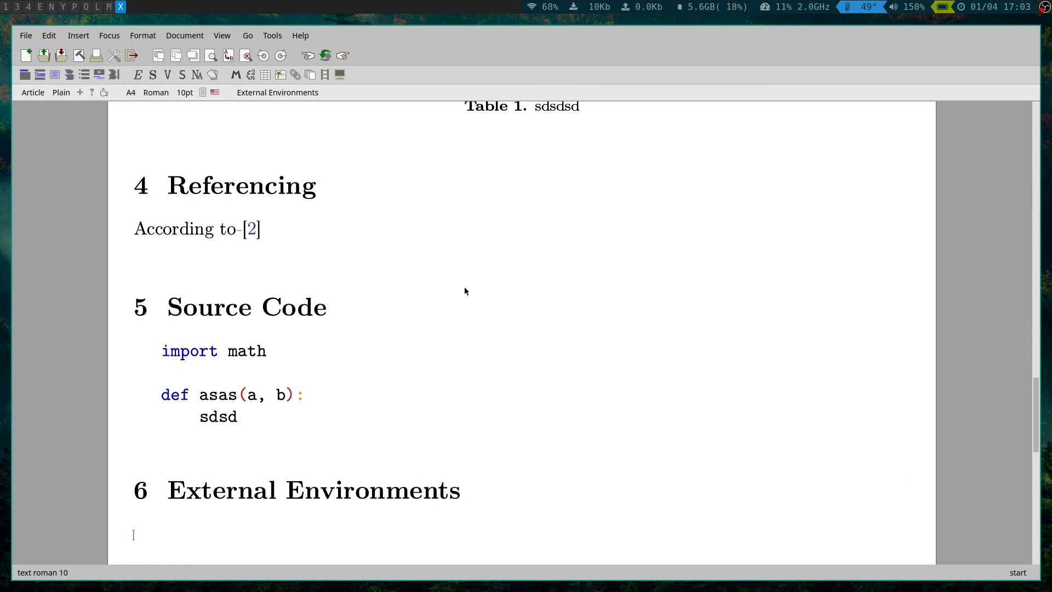
Insert a Maxima session under the External Environments heading and delete its startup banner text.
scroll(460, 279, "down", 5)
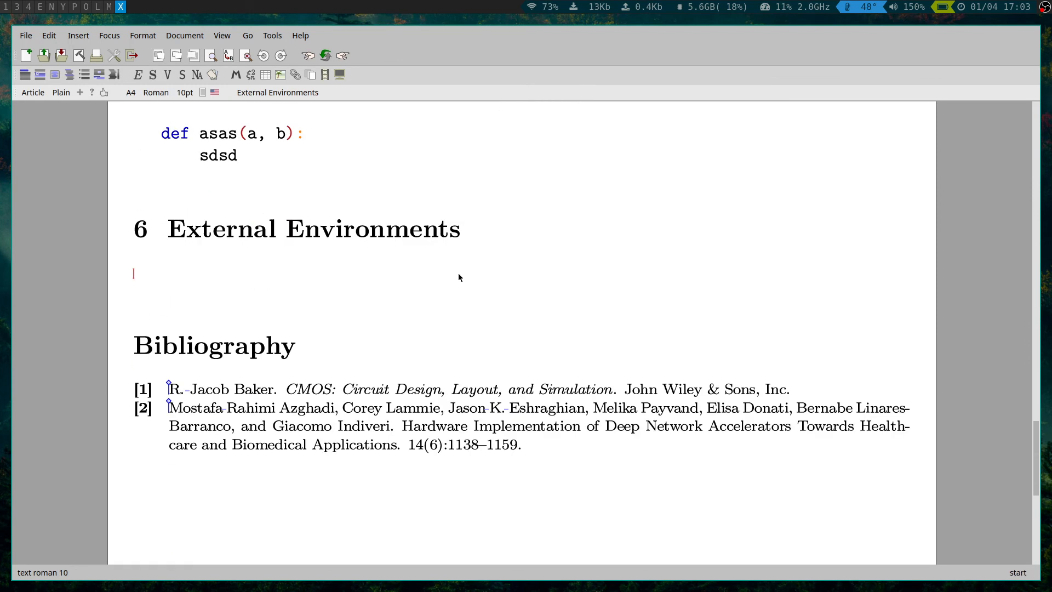
left_click(340, 76)
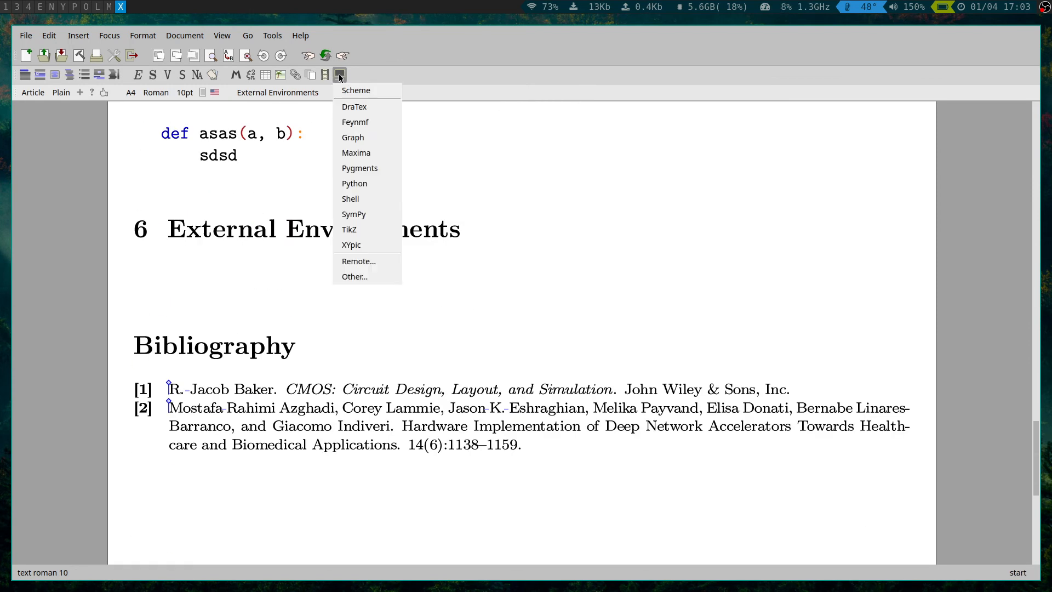
left_click(369, 153)
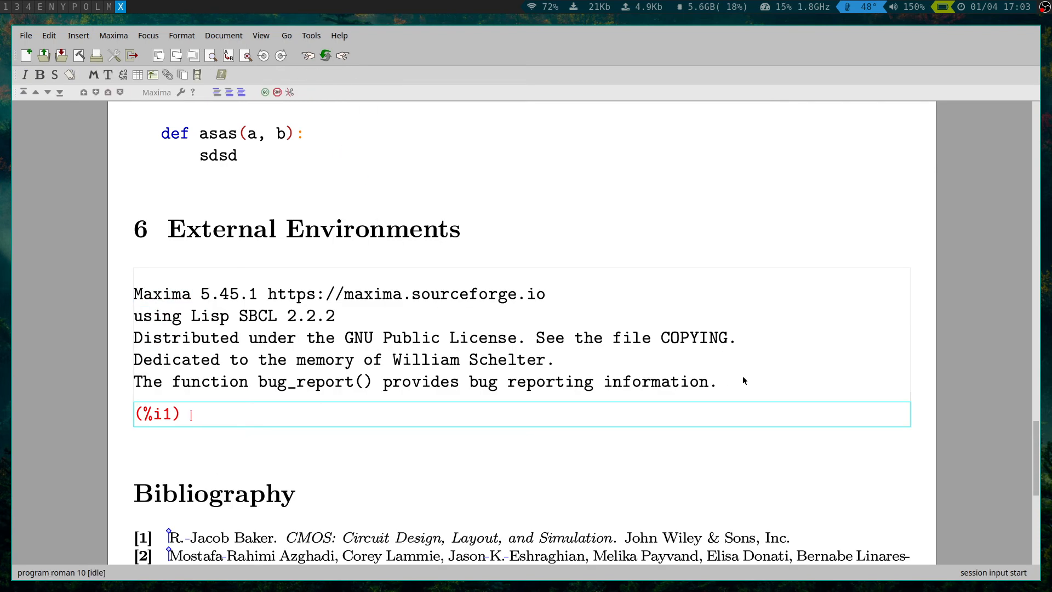
left_click_drag(743, 381, 137, 278)
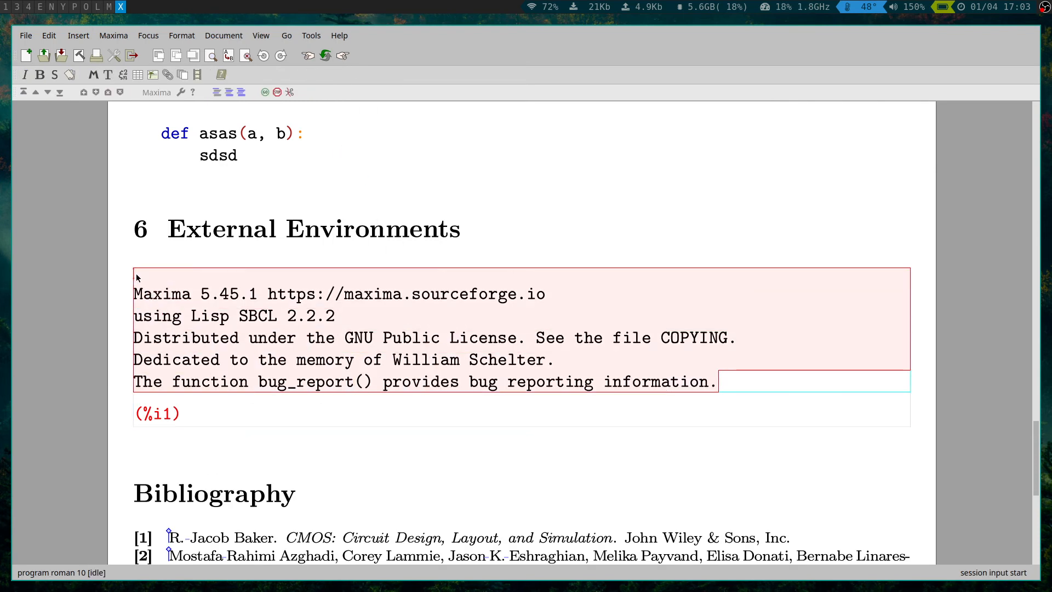
key("BackSpace")
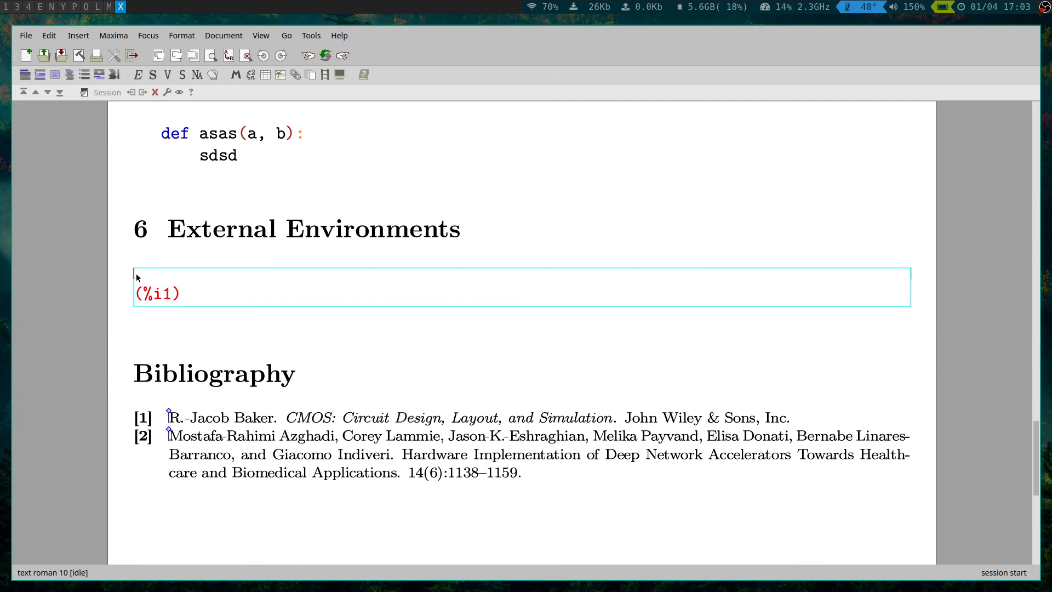
Evaluate "diff(cos(x),x)" at the first prompt of the Maxima session.
left_click(213, 301)
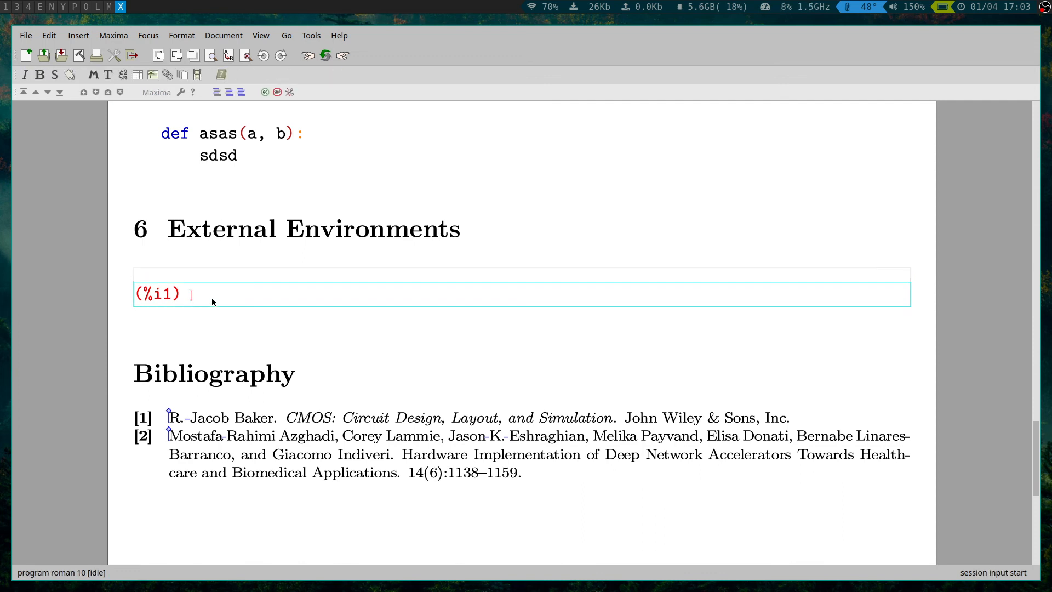
type("diff(")
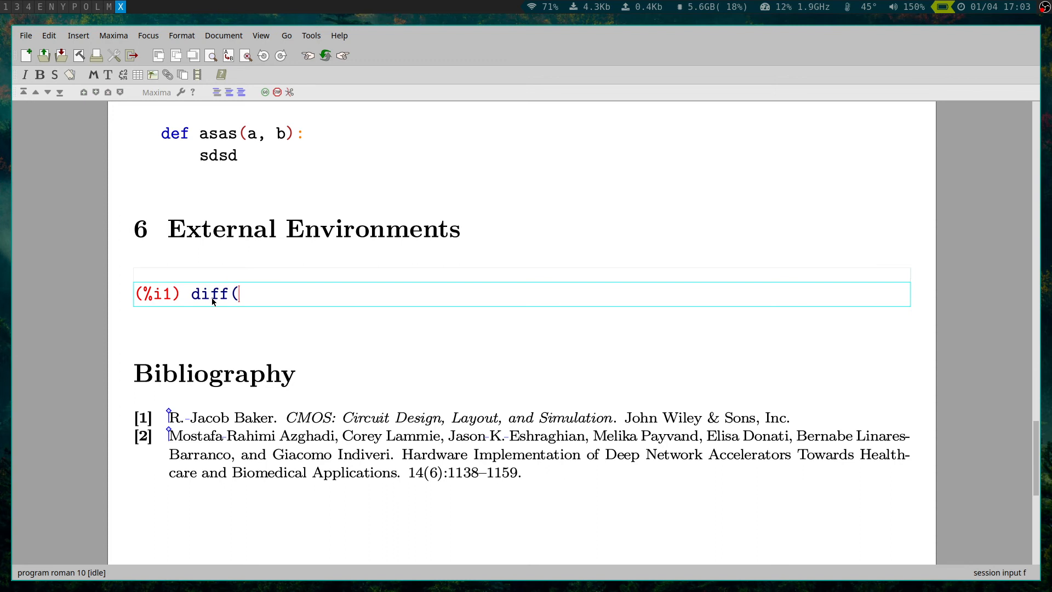
type("cos(x),x)")
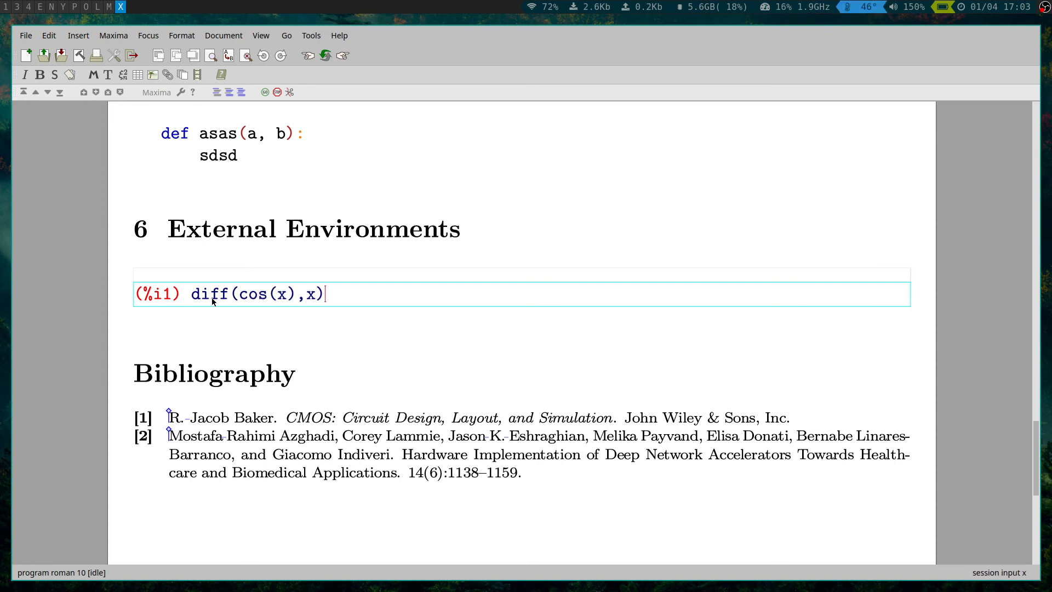
key("Return")
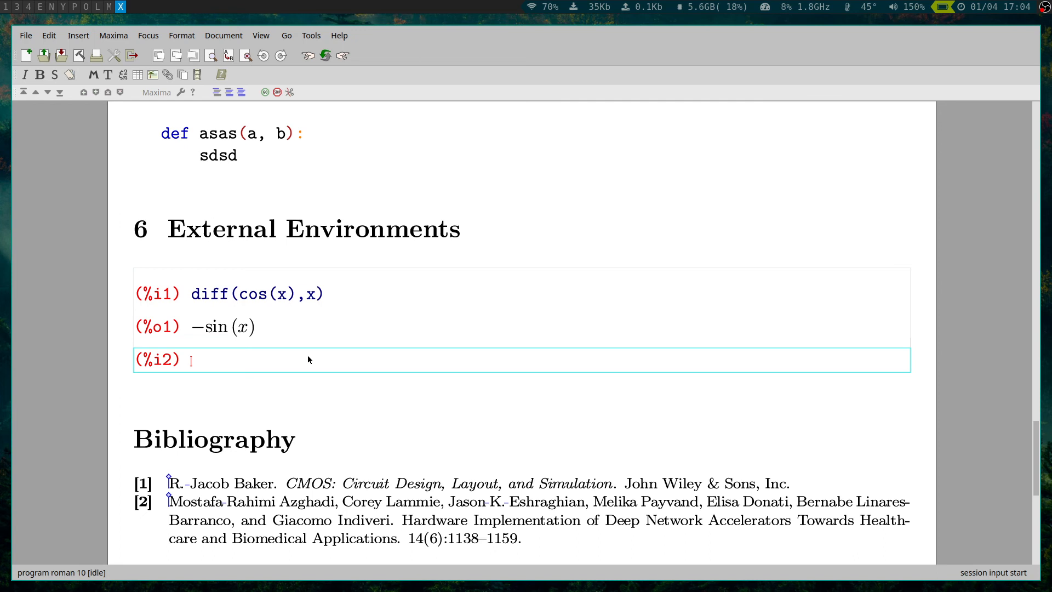
scroll(361, 338, "up", 15)
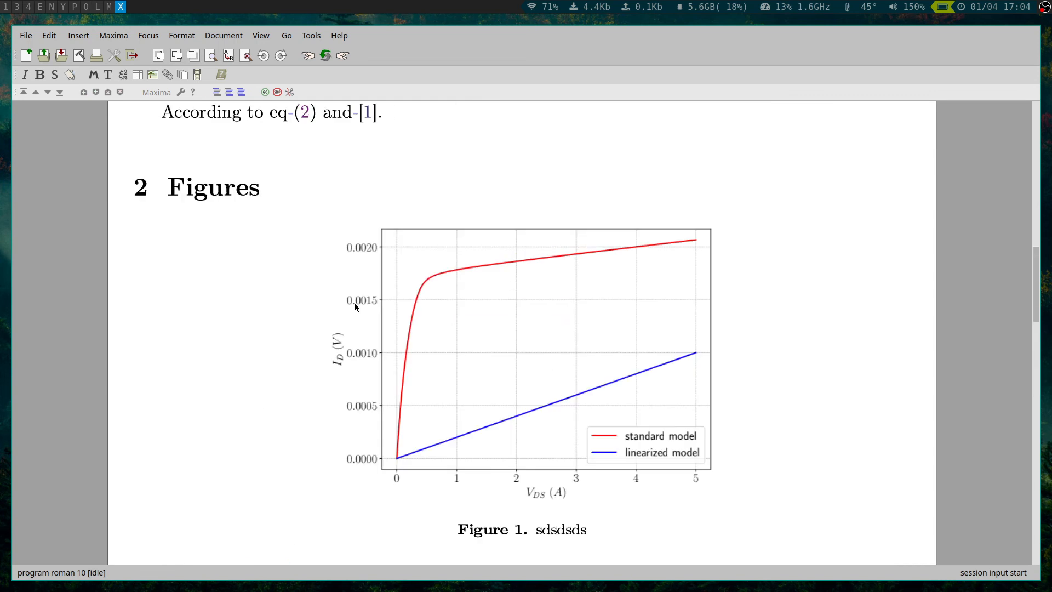
scroll(355, 307, "up", 10)
scroll(369, 286, "down", 5)
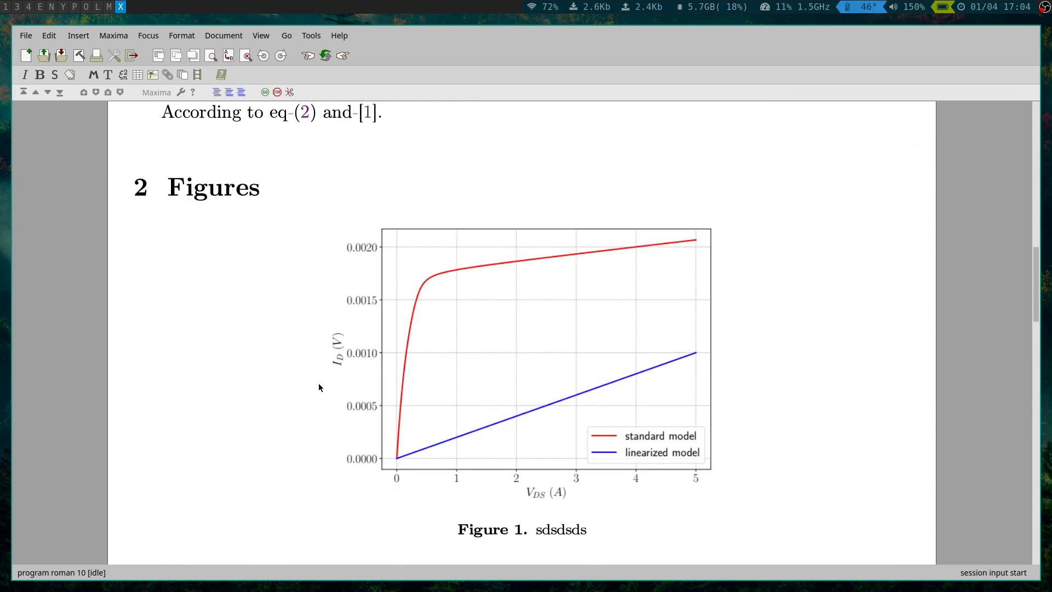
scroll(319, 387, "down", 10)
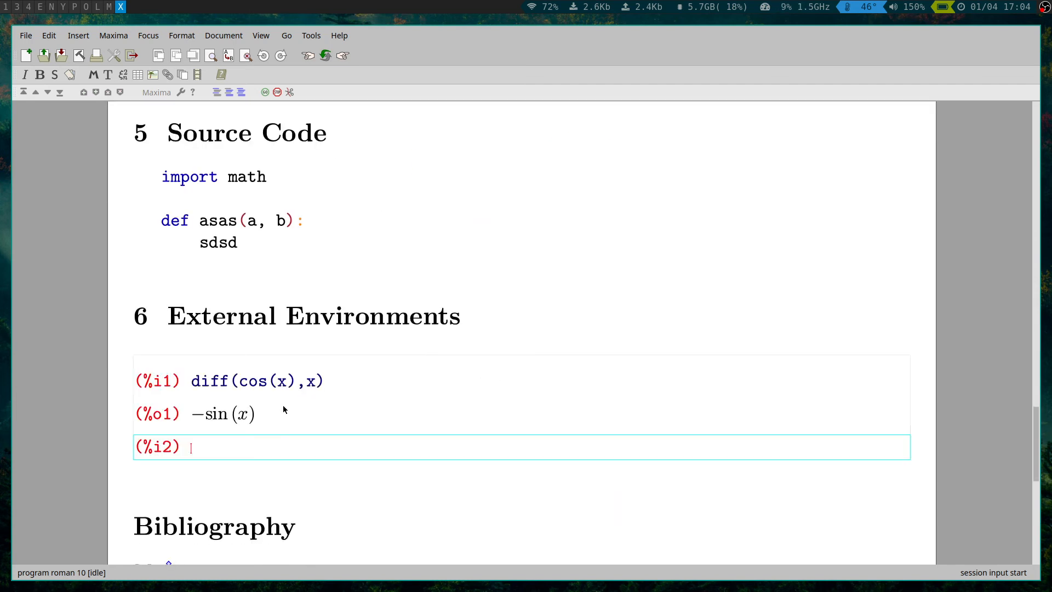
Insert a Python session in a new paragraph below the Maxima session.
left_click(927, 455)
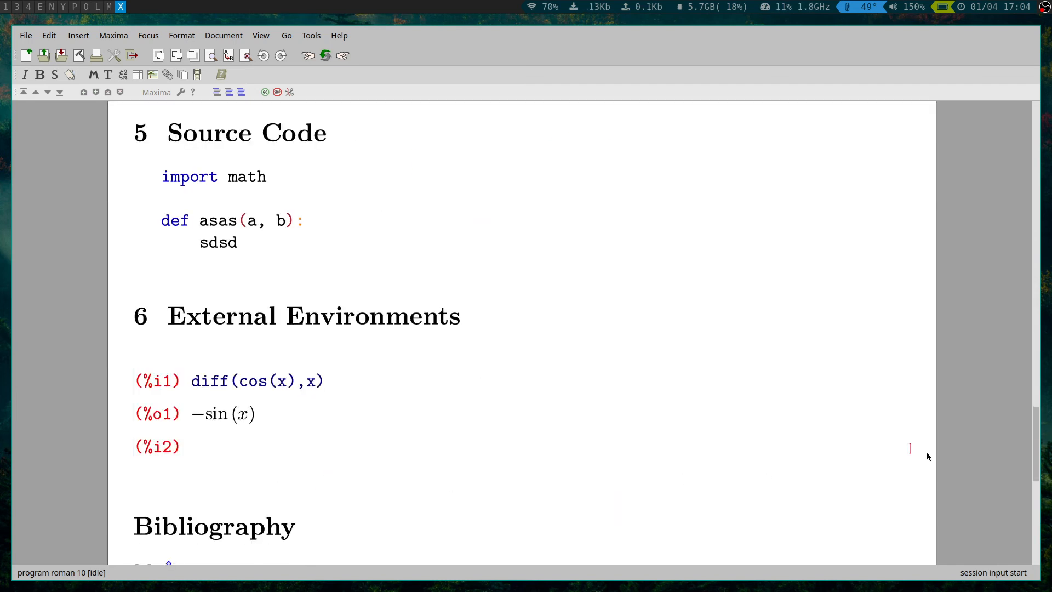
key("Return")
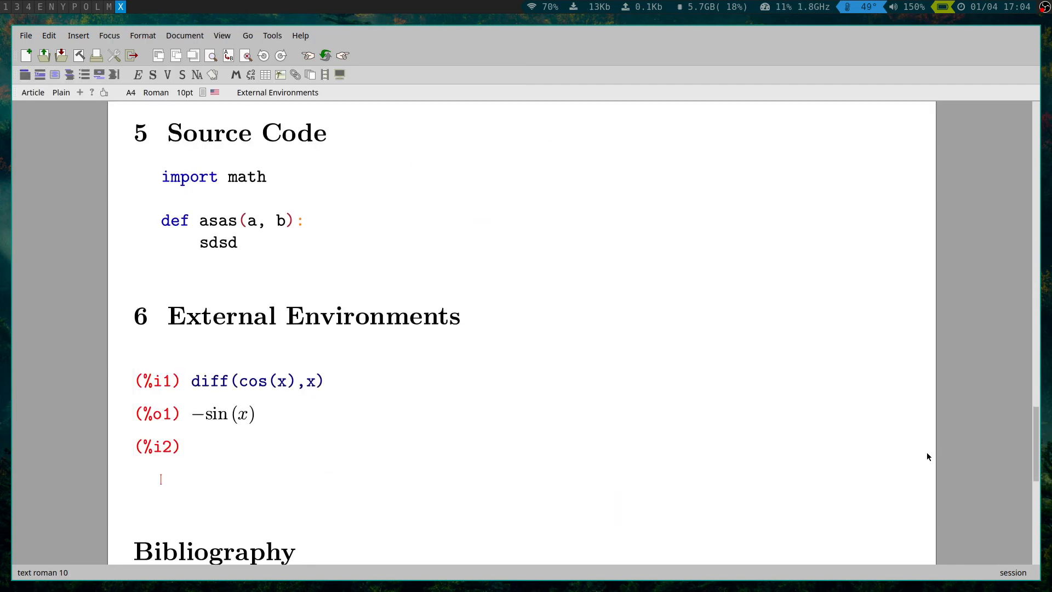
left_click(346, 74)
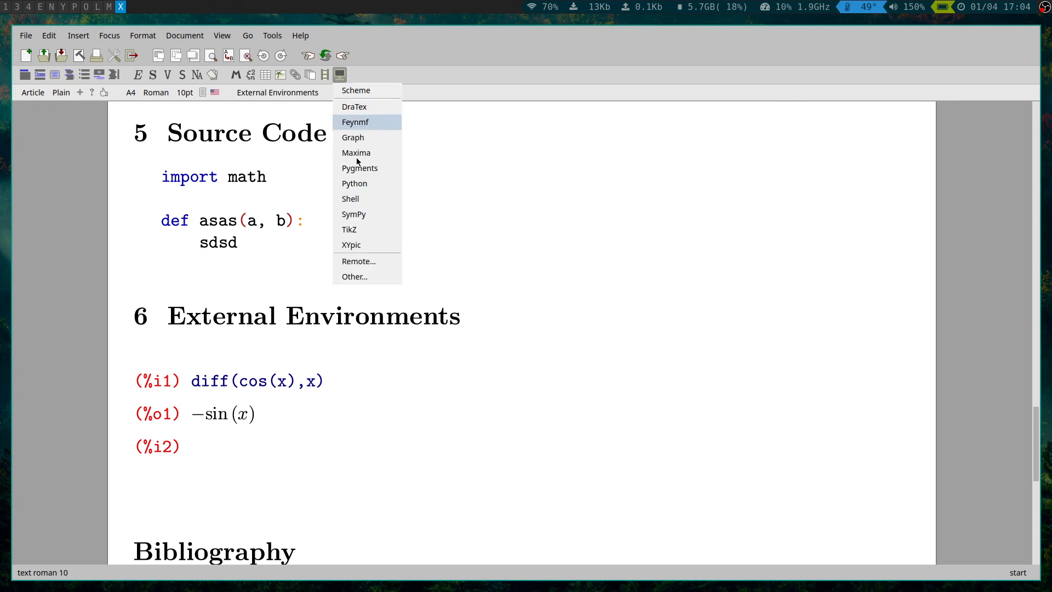
left_click(360, 186)
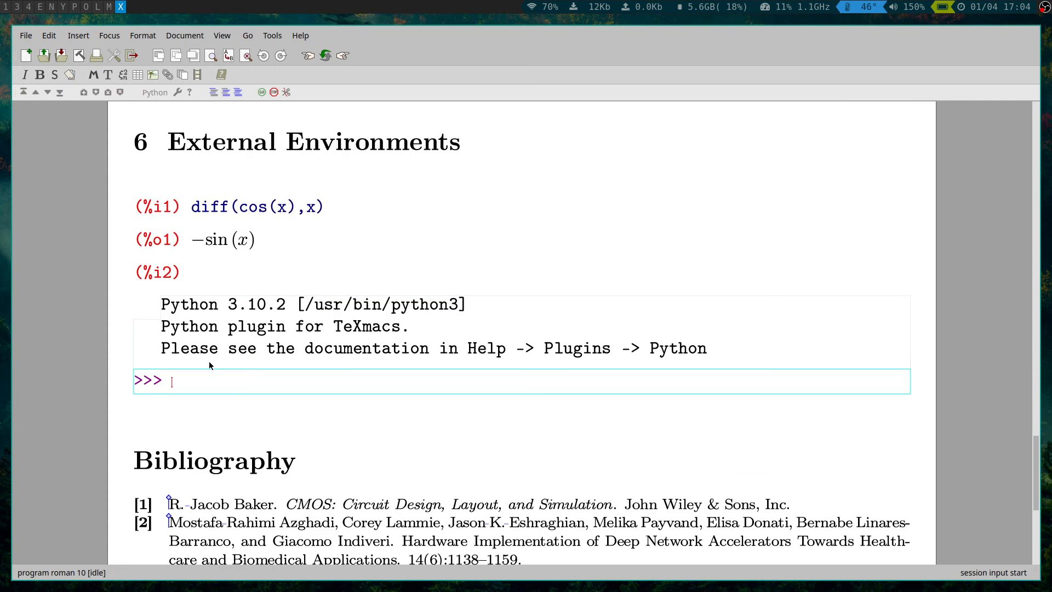
Run "import math" and "math.pi" in the Python session, and start a new paragraph below it.
type("import math")
key("Return")
type("math.pi")
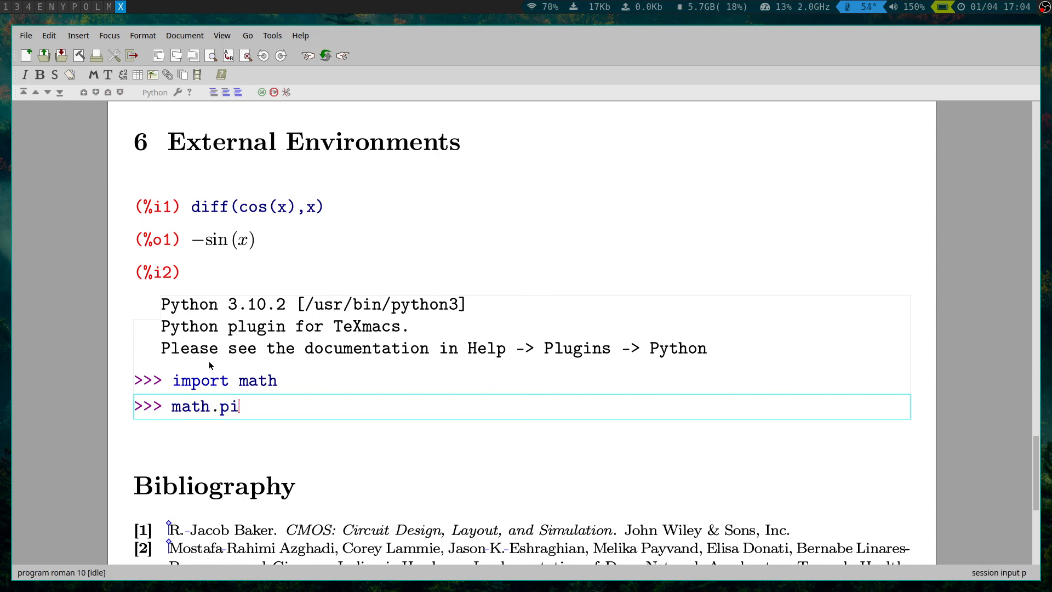
key("Return")
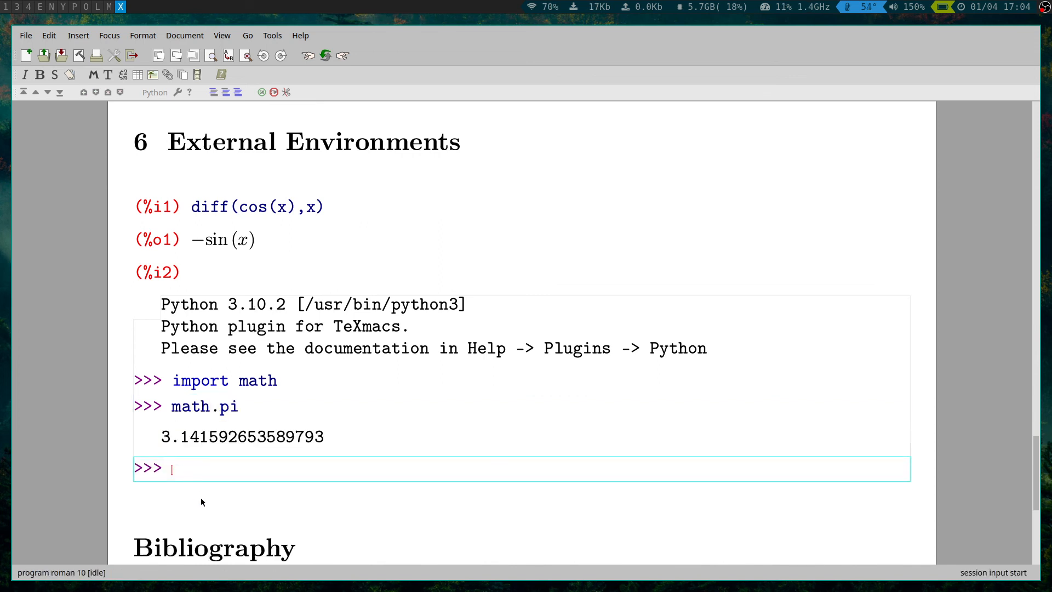
left_click(919, 471)
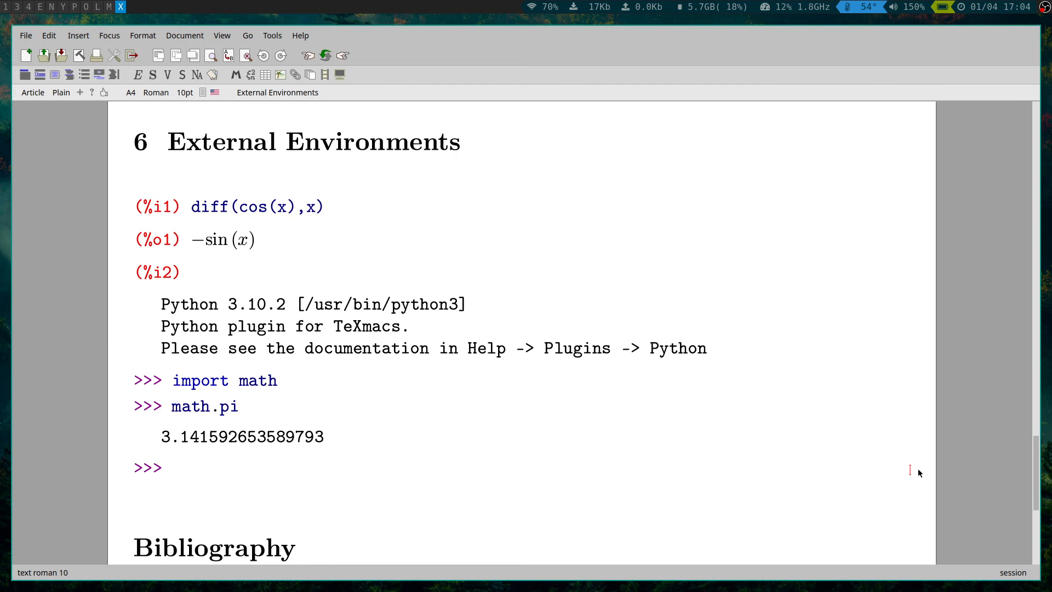
key("Return")
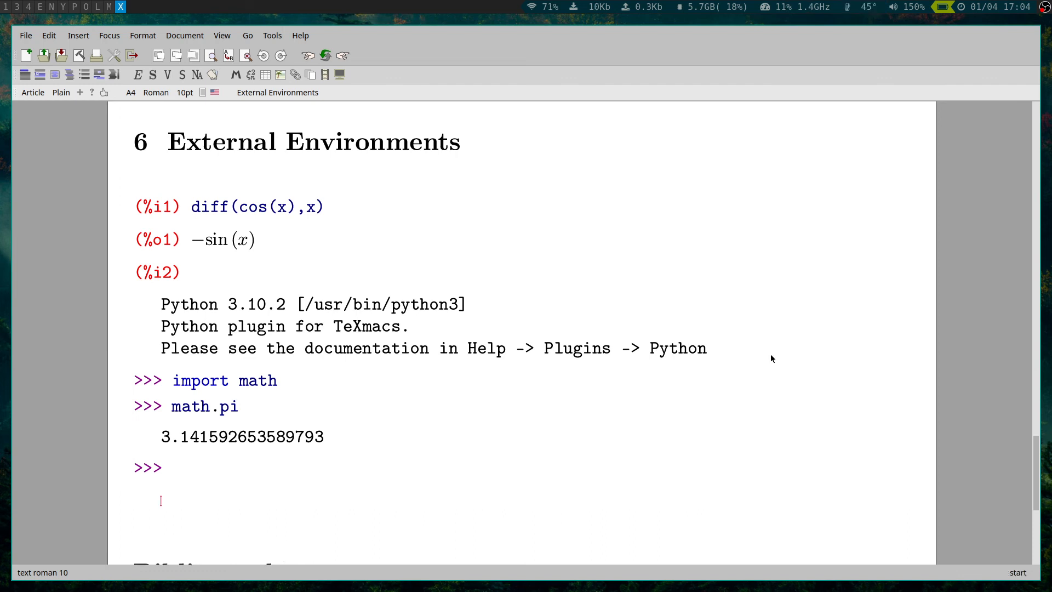
left_click(273, 35)
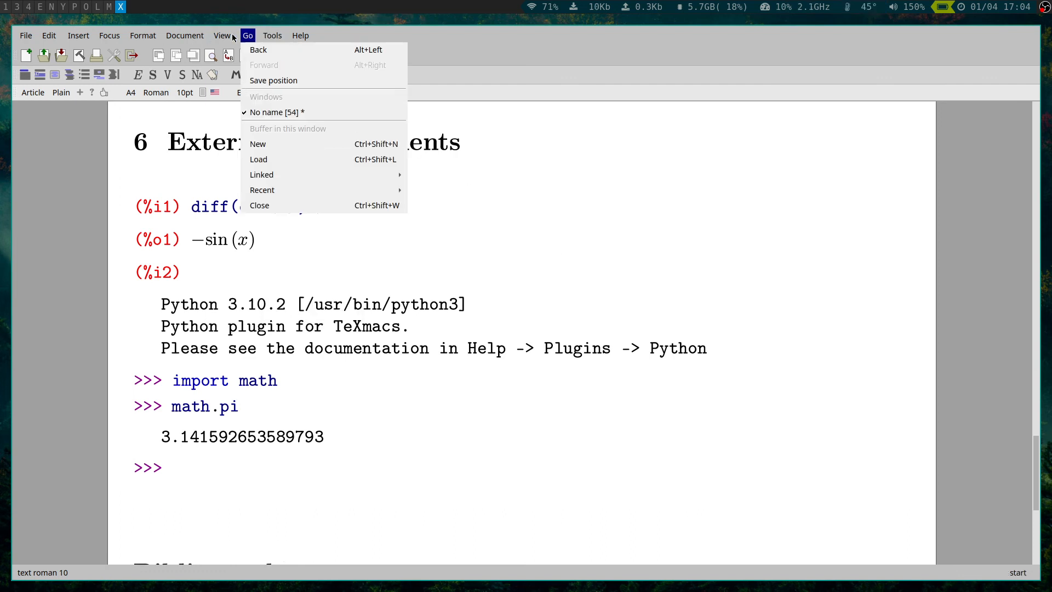
mouse_move(185, 36)
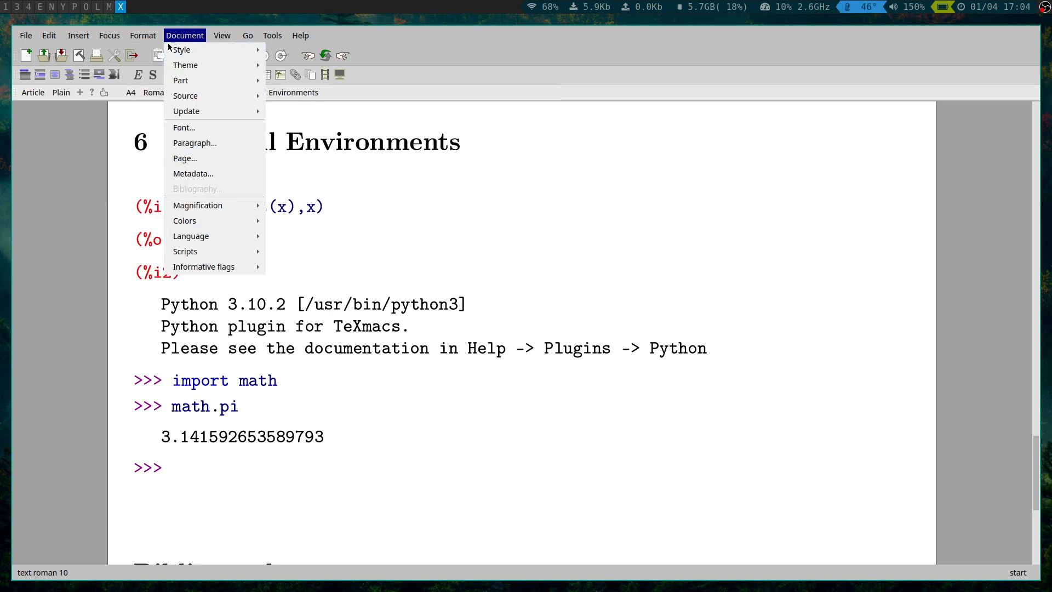
left_click(63, 191)
scroll(219, 203, "up", 15)
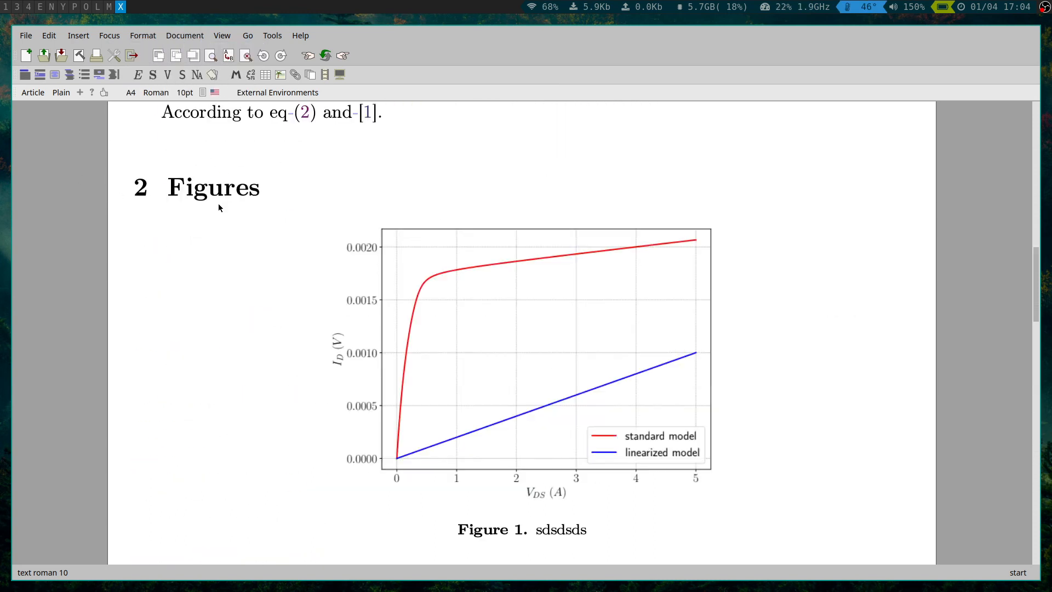
Change the document's main font to Pagella and check how the sections and equations look.
scroll(218, 203, "up", 10)
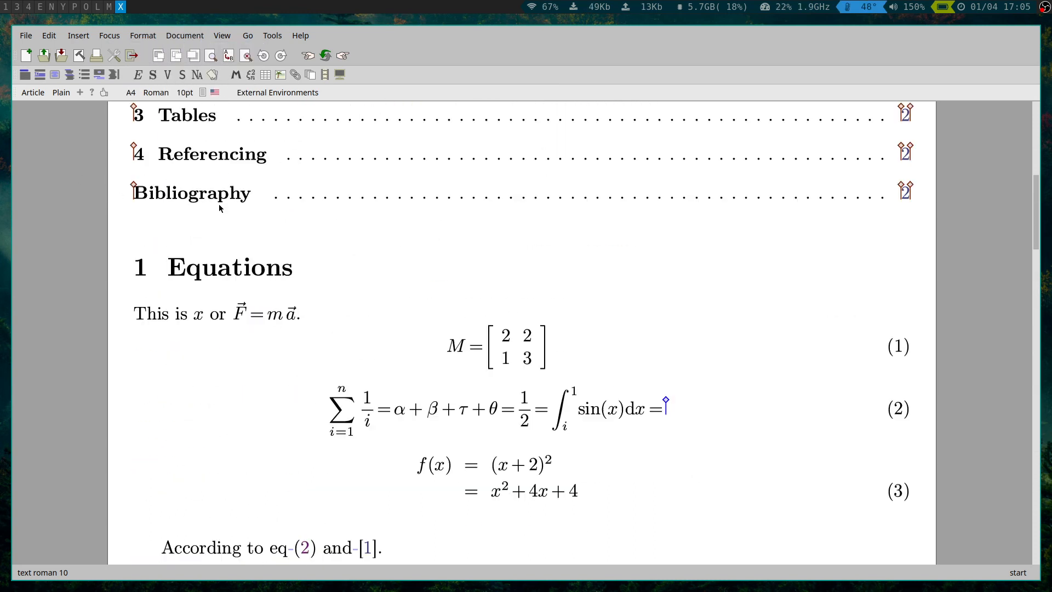
left_click(132, 93)
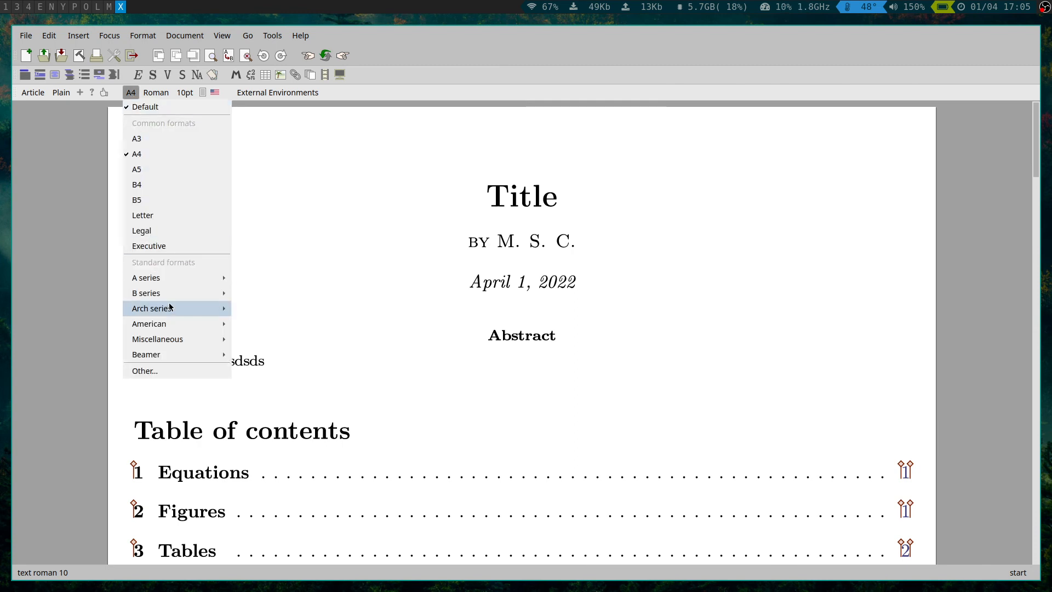
left_click(159, 97)
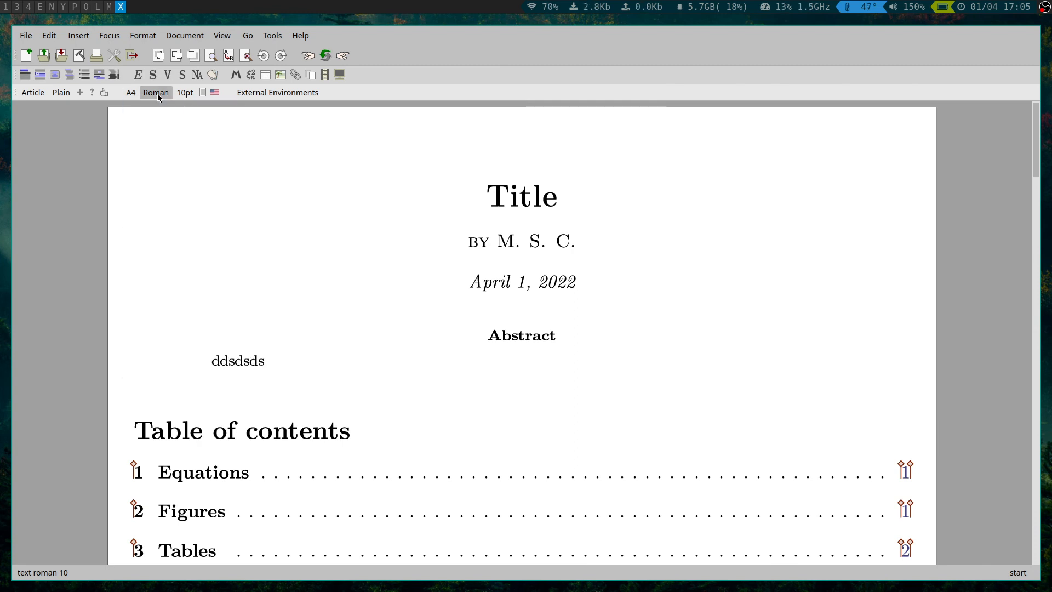
left_click(158, 95)
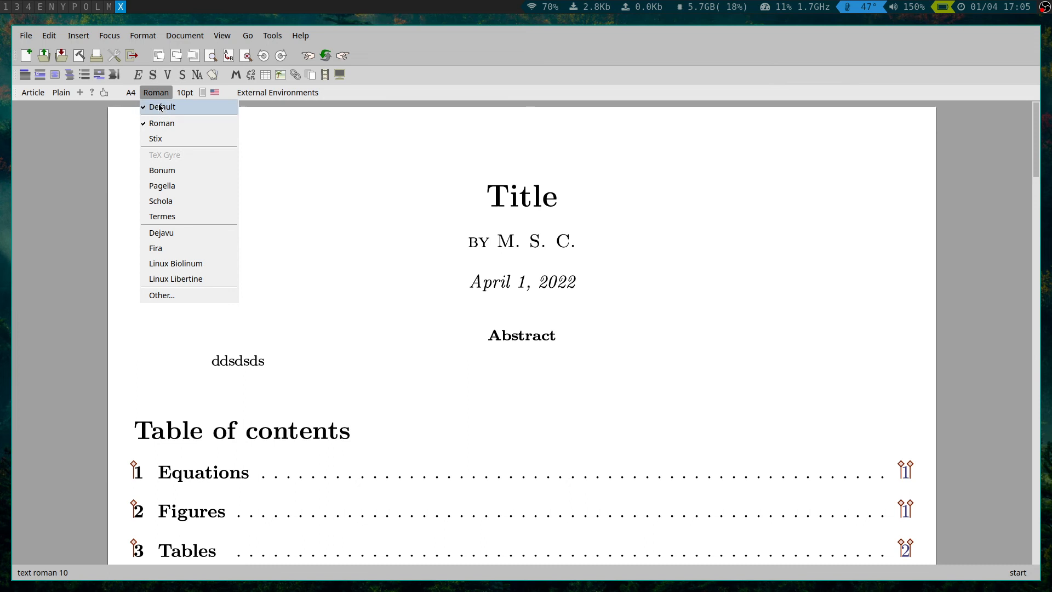
left_click(174, 187)
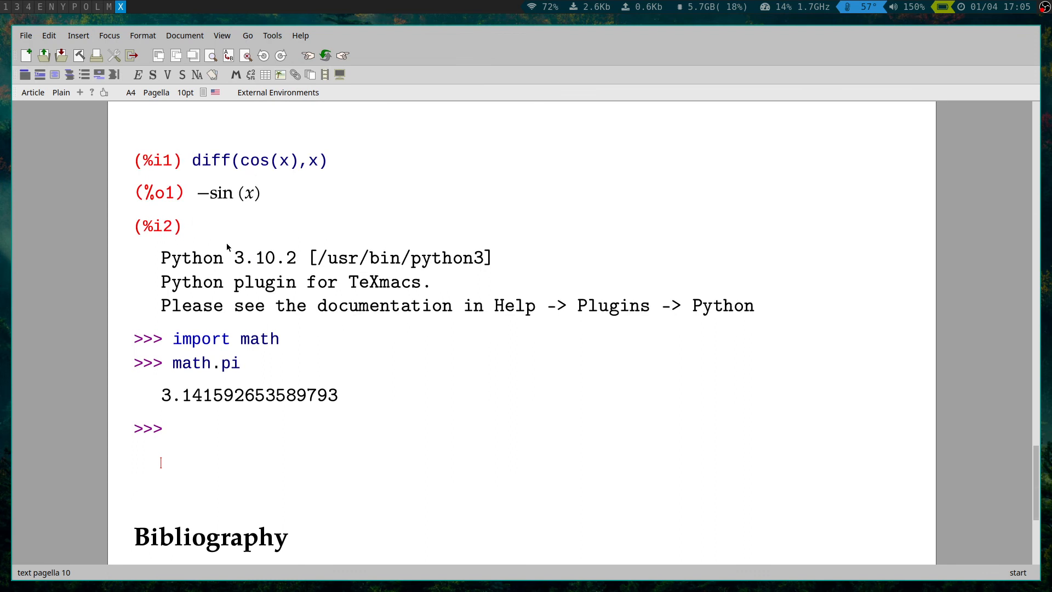
scroll(227, 247, "up", 15)
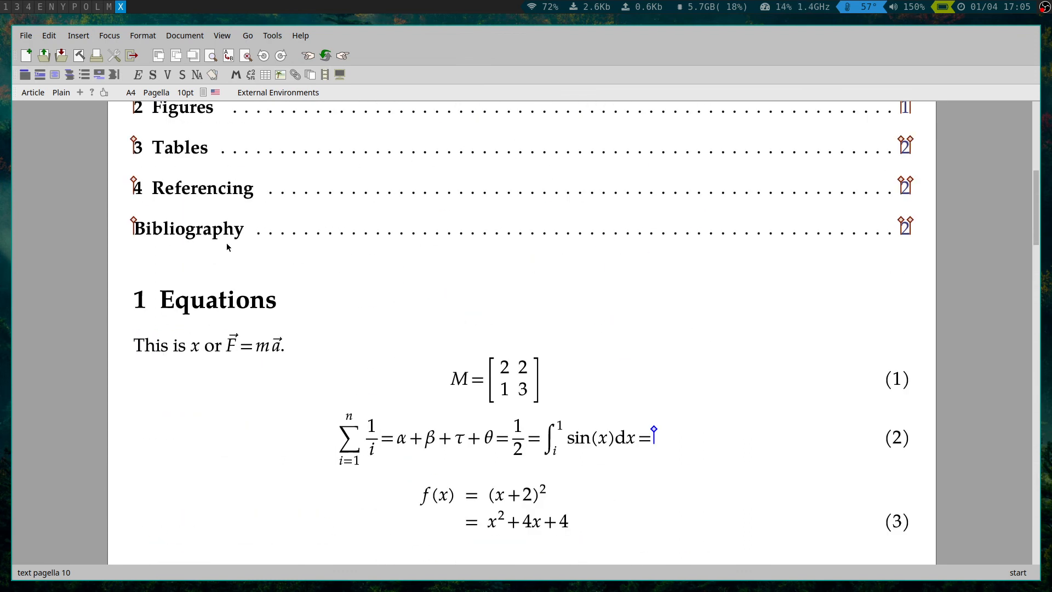
Set the document's main font back to Roman.
left_click(153, 95)
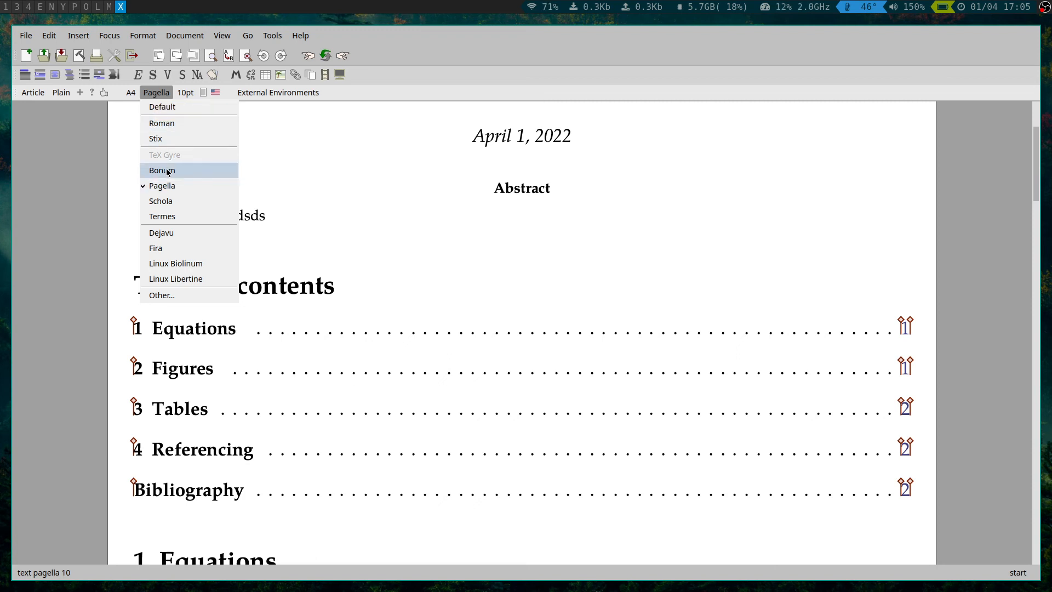
left_click(162, 123)
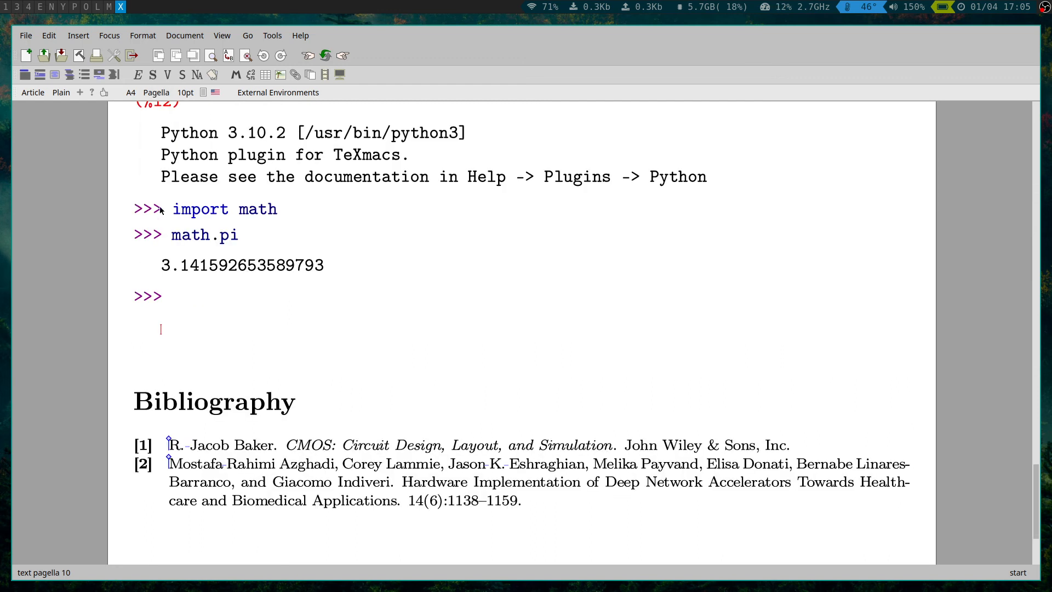
scroll(159, 221, "up", 6)
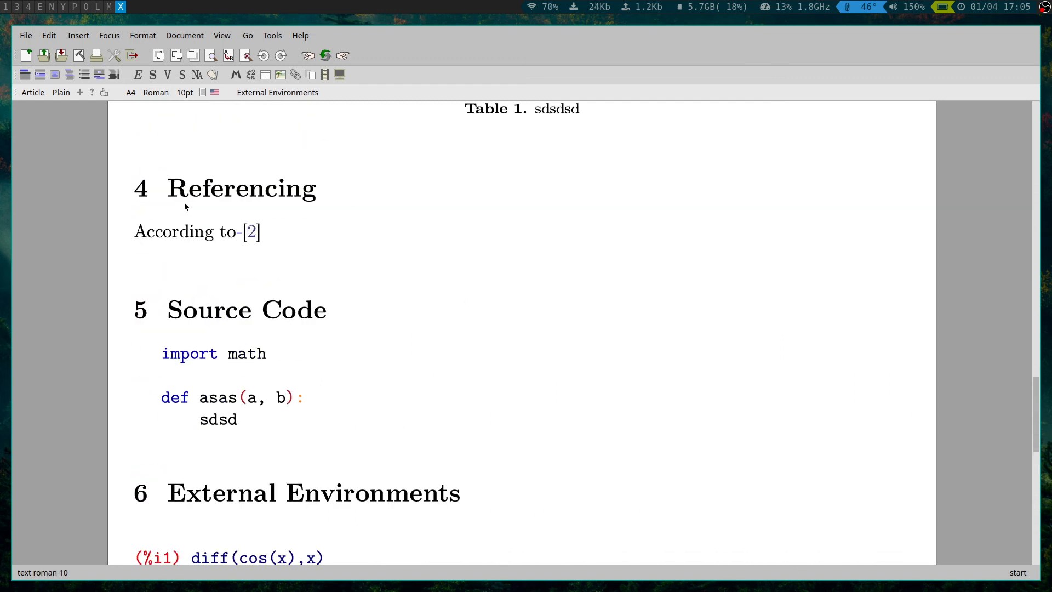
left_click(156, 93)
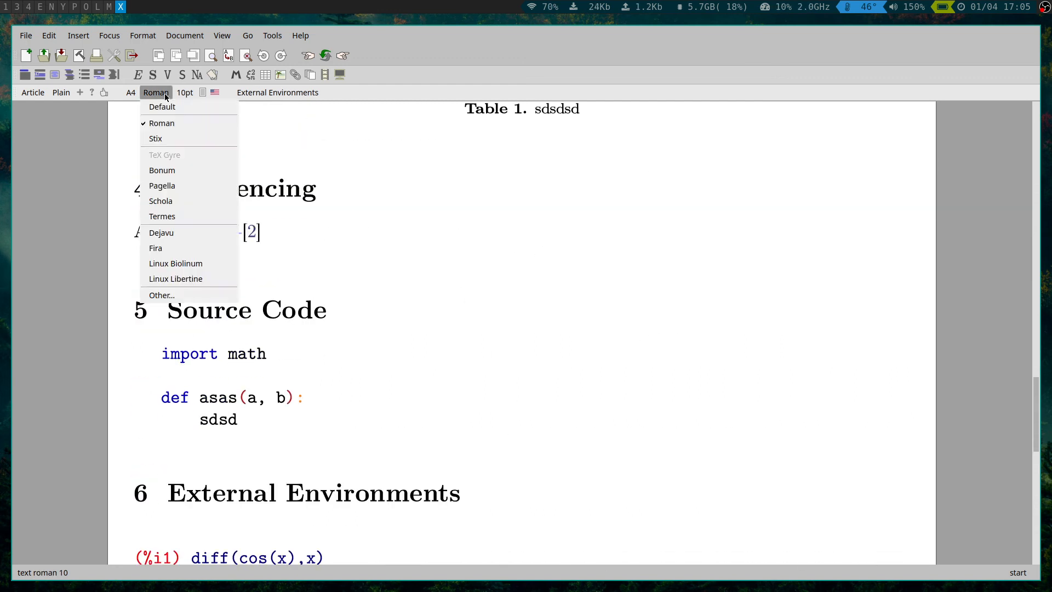
left_click(82, 175)
left_click(191, 95)
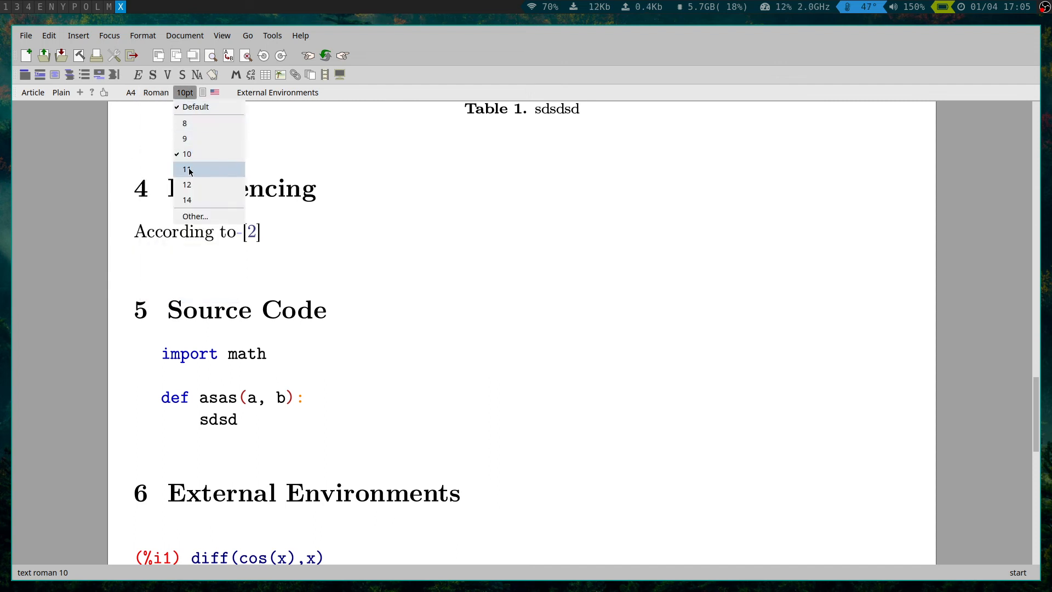
left_click(97, 169)
left_click(203, 93)
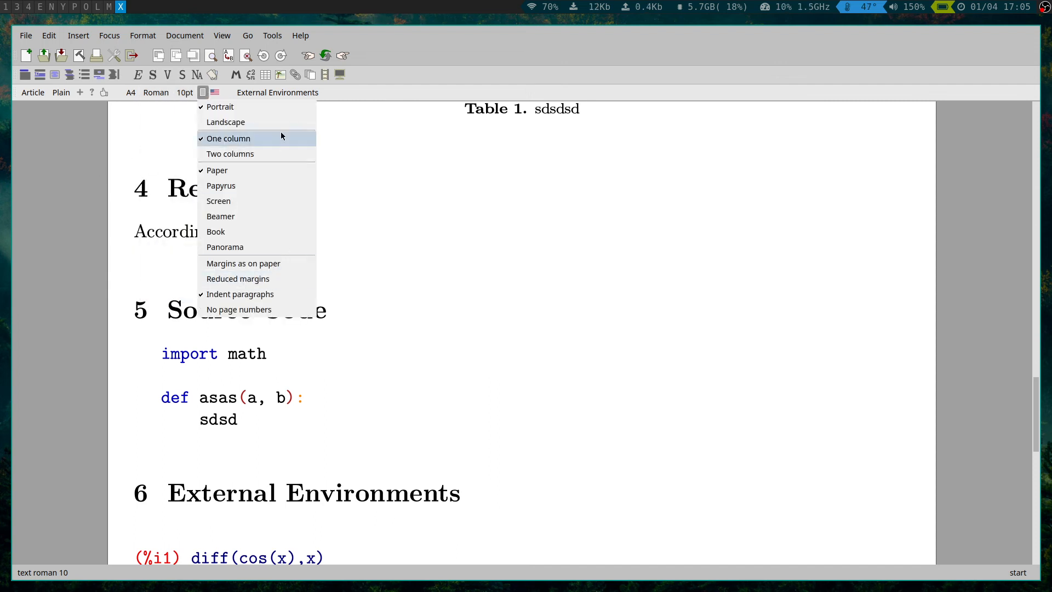
left_click(352, 100)
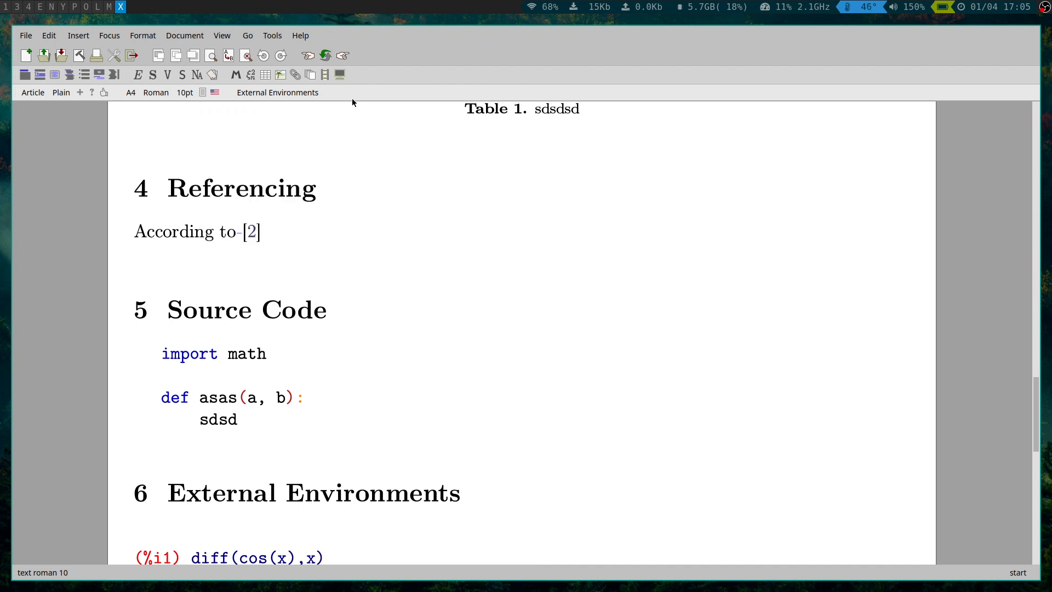
Examine the basic and advanced options in the document's paragraph settings, and close them without changes.
left_click(169, 37)
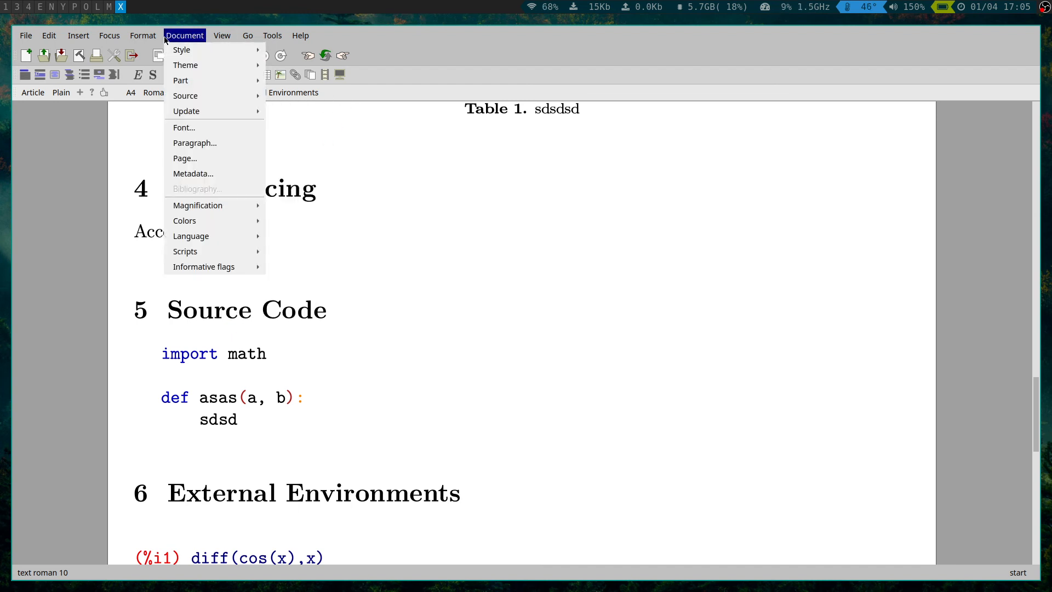
left_click(188, 144)
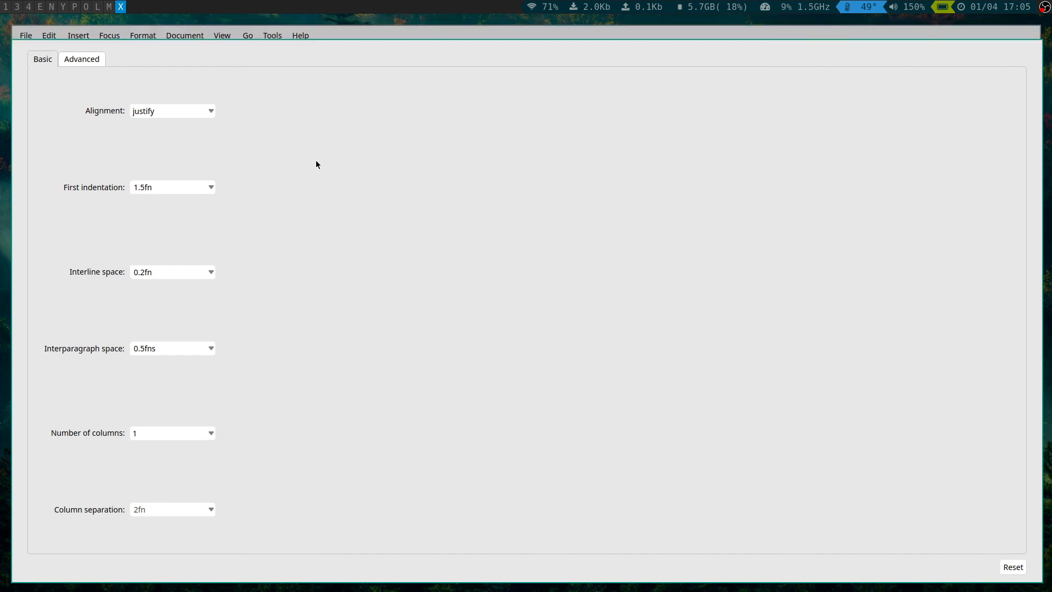
left_click_drag(317, 160, 435, 184)
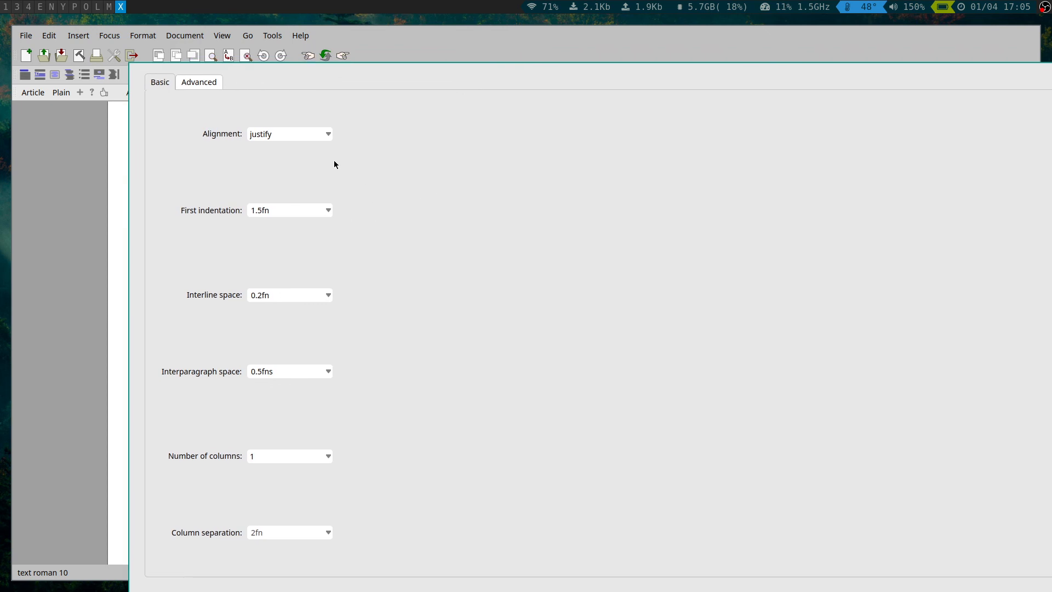
left_click(208, 84)
left_click(170, 84)
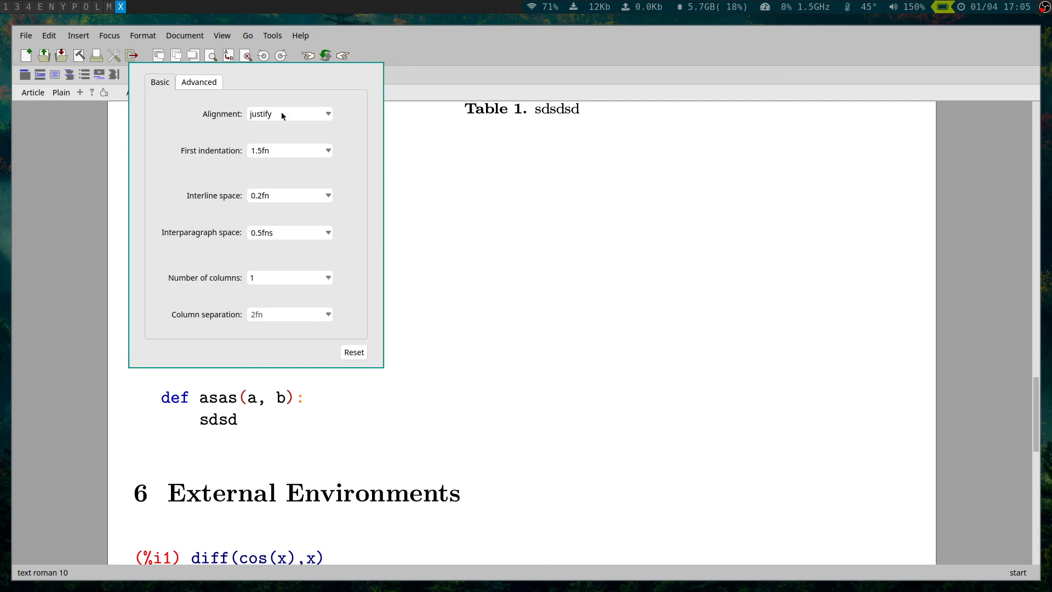
left_click(213, 85)
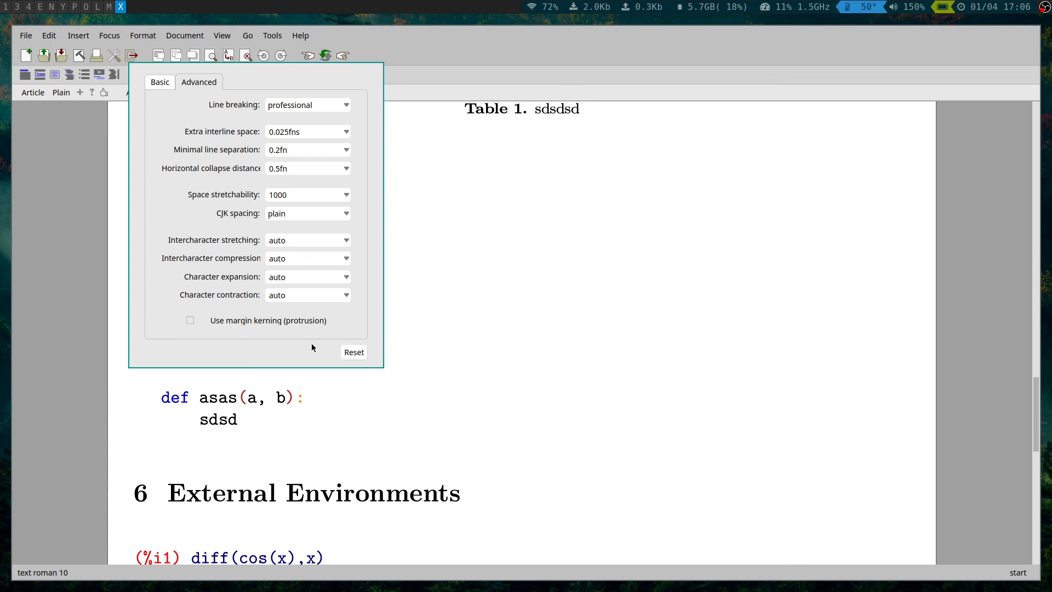
key("Escape")
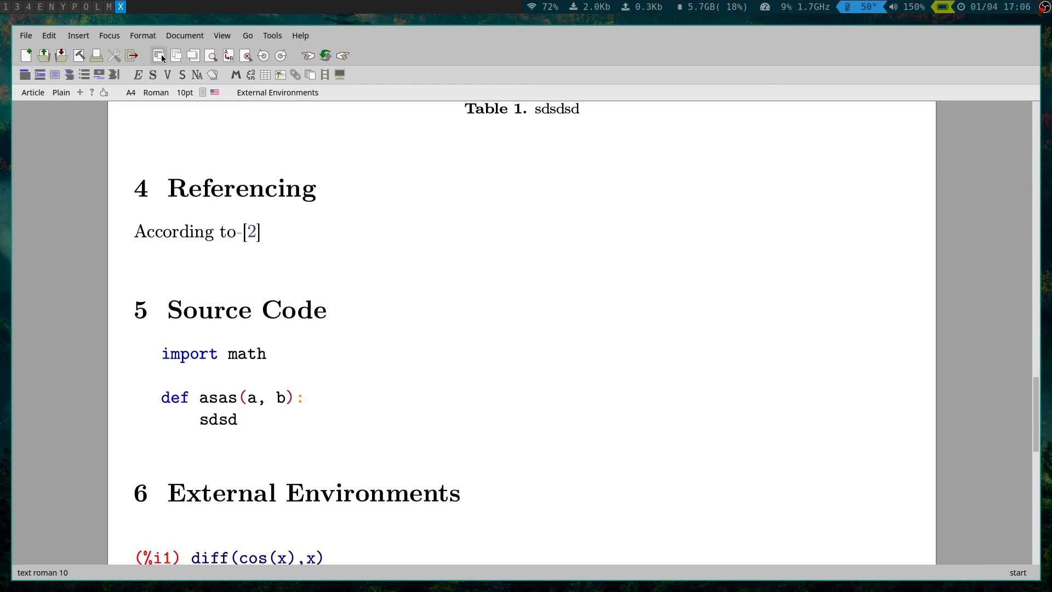
Try emphasized, strong and name styling on the word "According" under the Referencing heading, undoing the changes and clearing the selection.
scroll(242, 217, "up", 2)
scroll(242, 209, "down", 4)
scroll(245, 211, "up", 4)
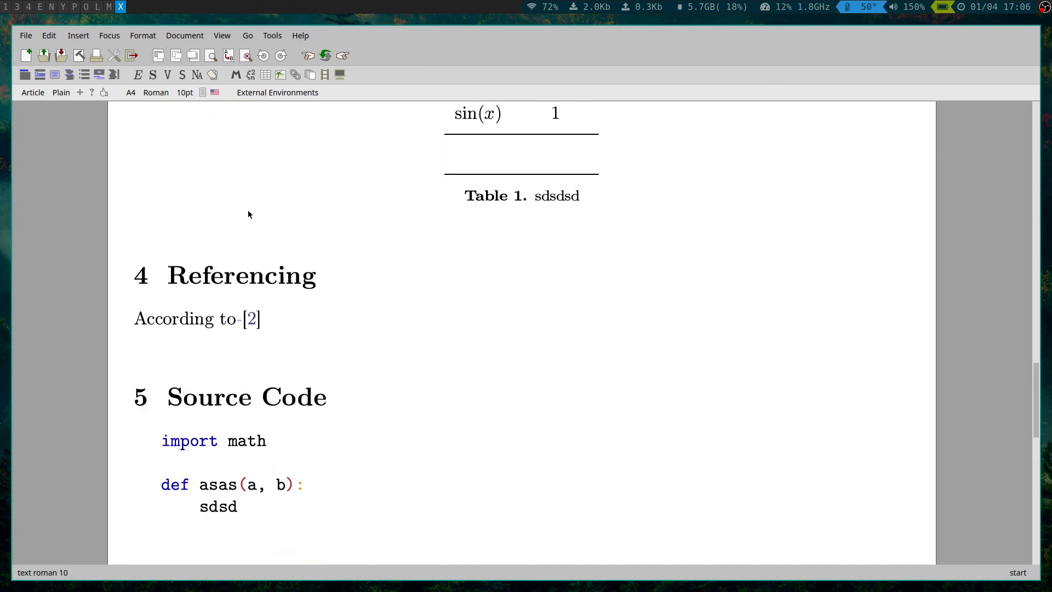
double_click(173, 323)
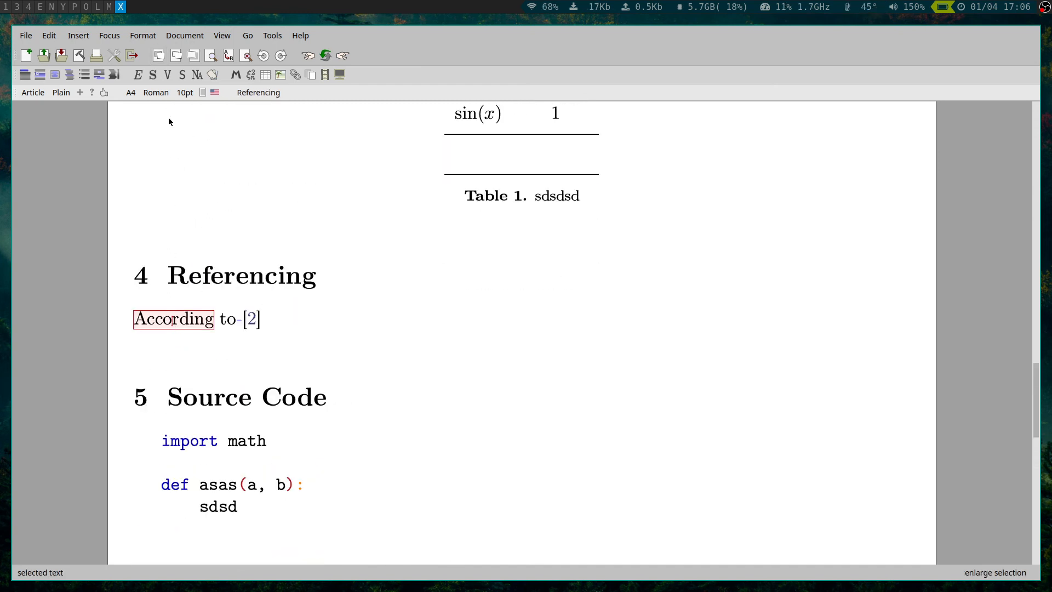
left_click(142, 74)
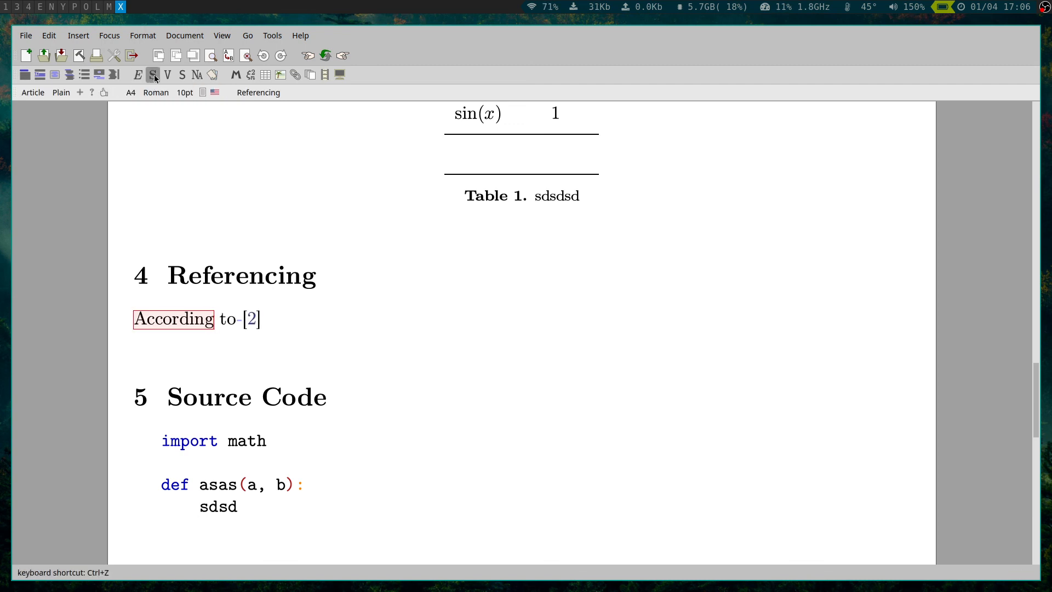
left_click(153, 75)
key("ctrl+z")
left_click(196, 76)
key("ctrl+z")
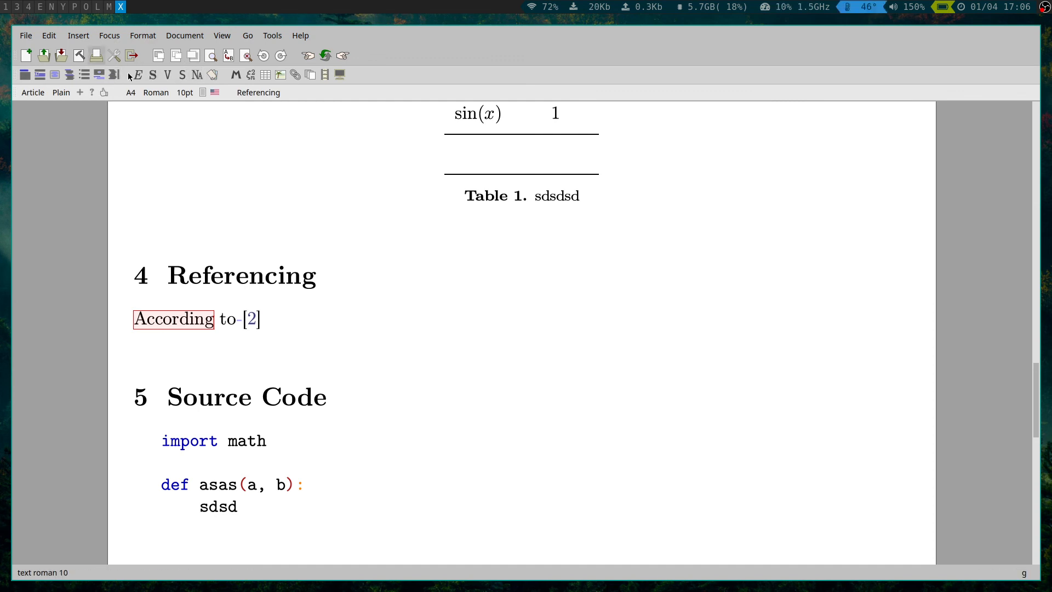
left_click(344, 291)
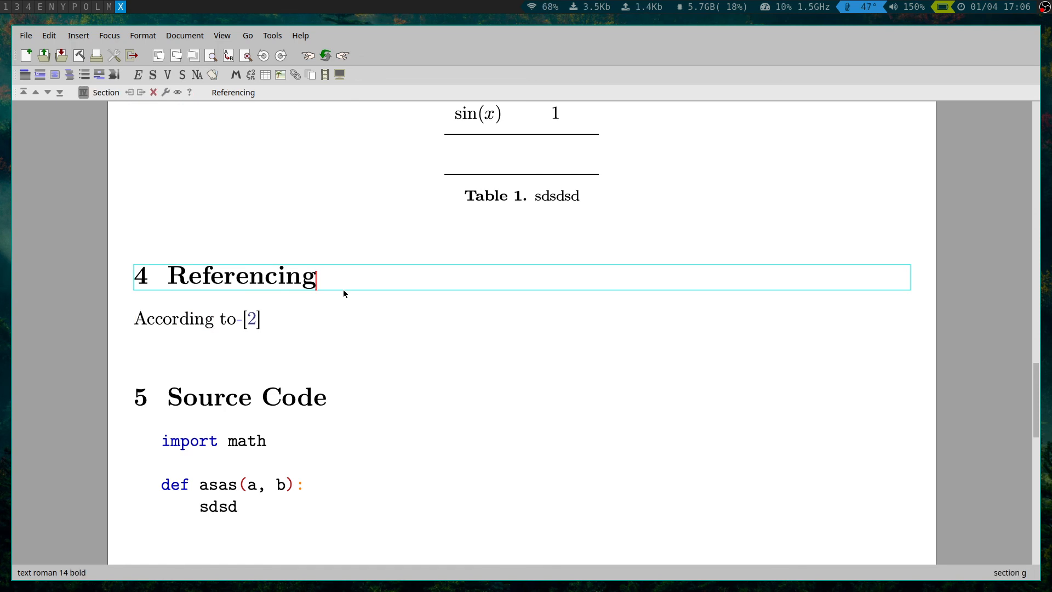
Switch the document style to the Elsevier article style elsarticle and look over the reformatted contents, figure and table.
scroll(332, 265, "up", 15)
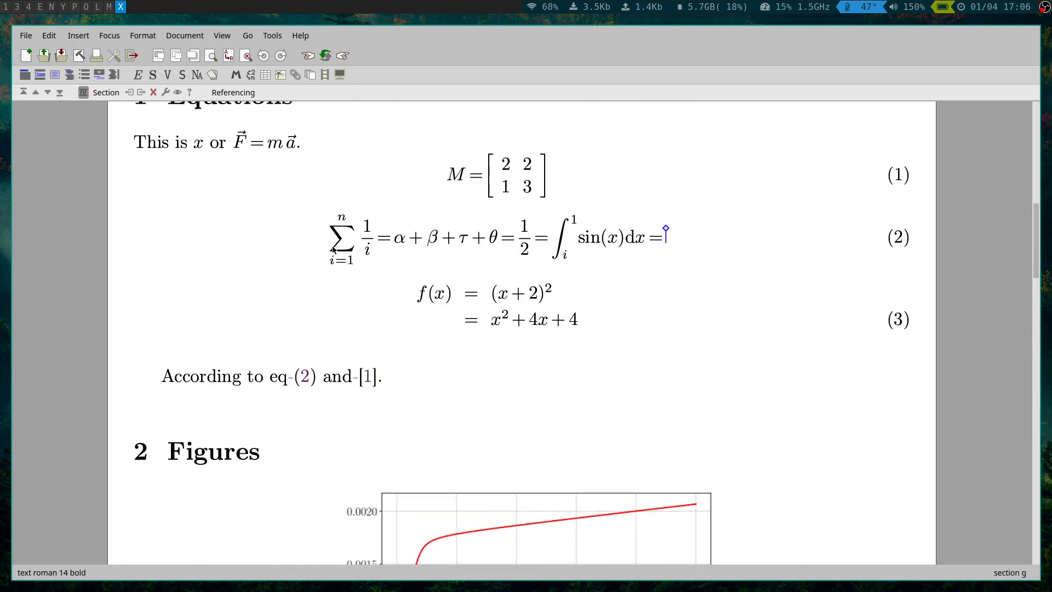
scroll(208, 129, "down", 5)
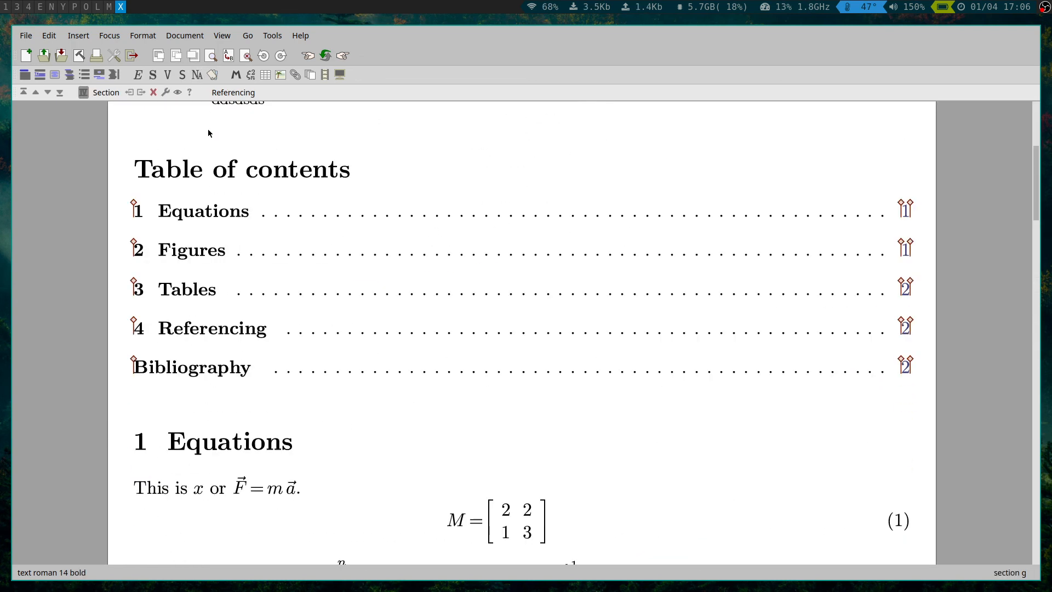
left_click(181, 37)
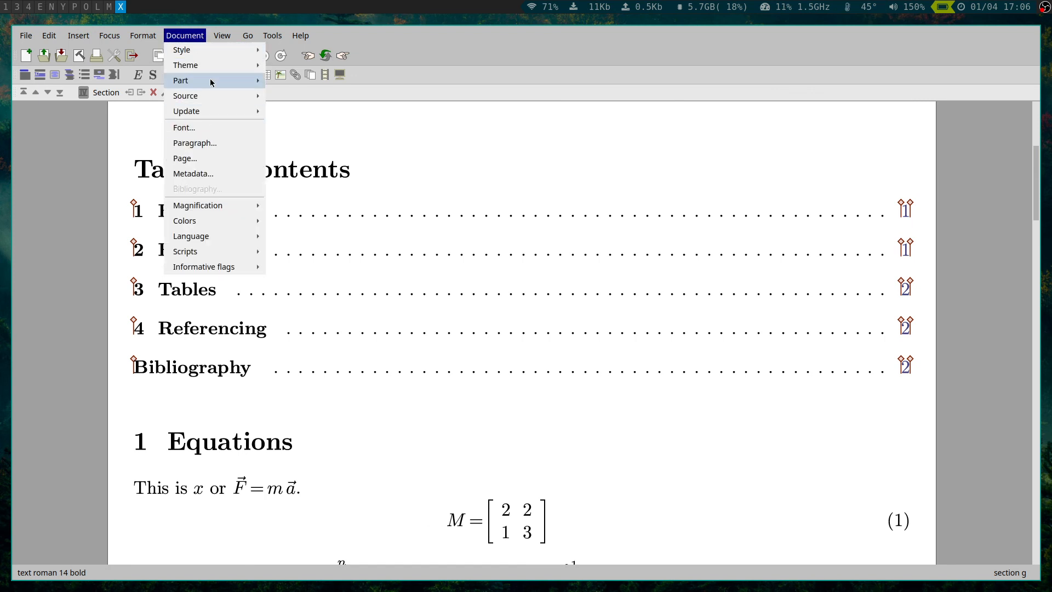
mouse_move(223, 51)
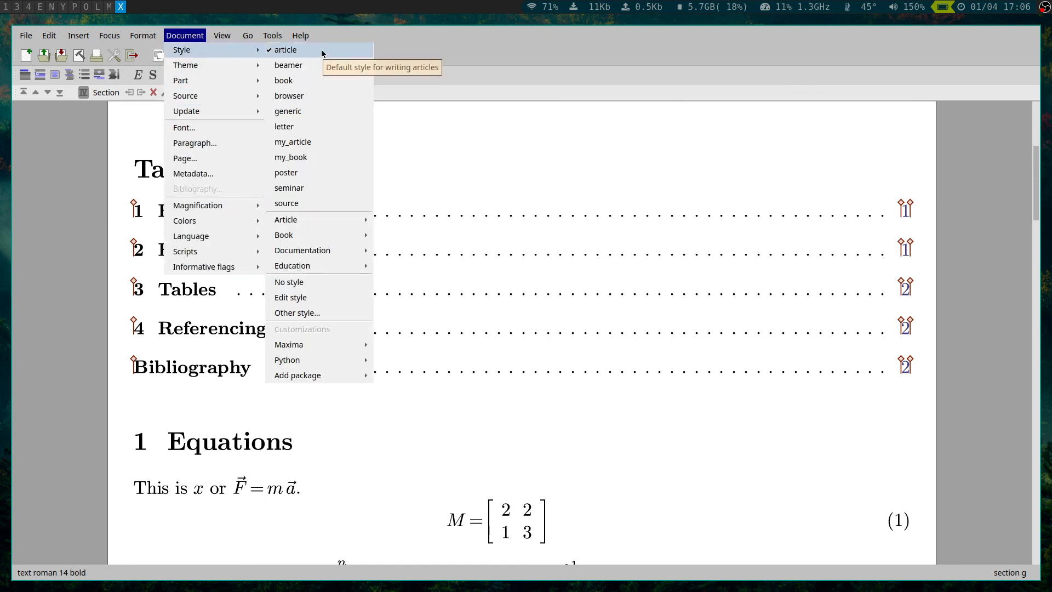
mouse_move(331, 222)
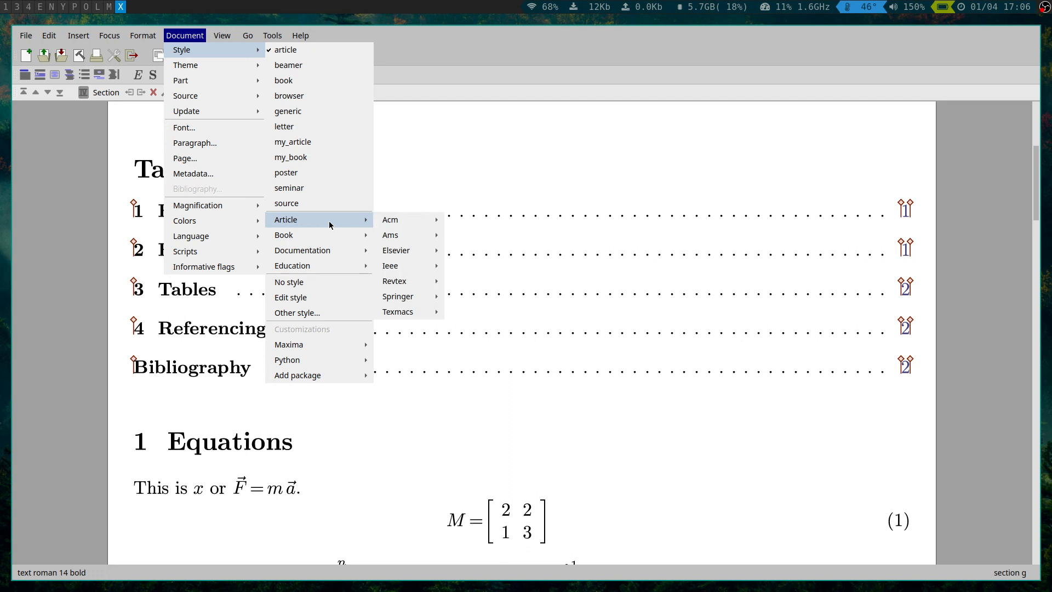
mouse_move(392, 255)
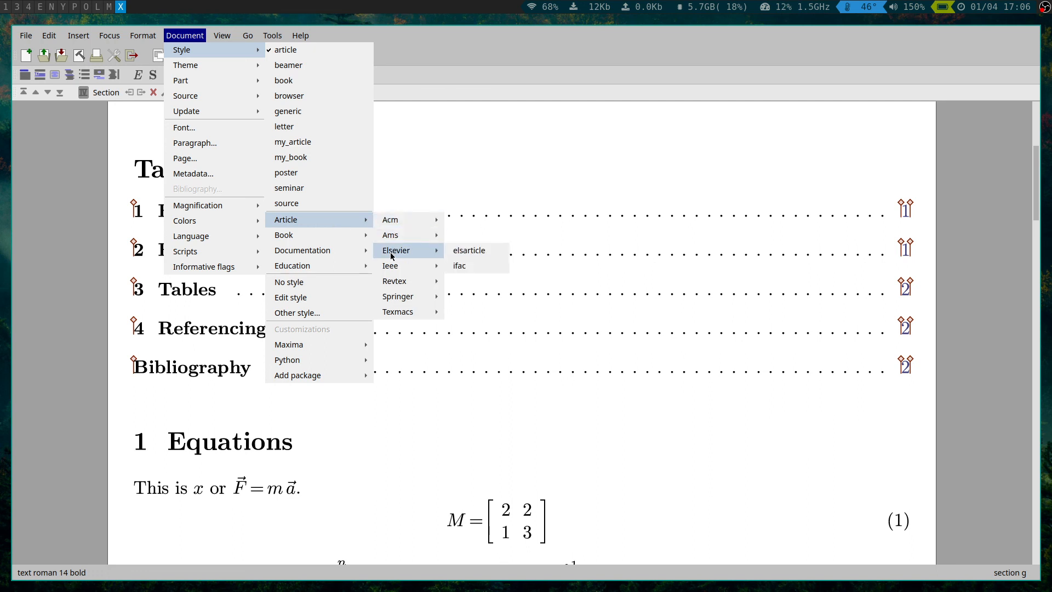
left_click(455, 253)
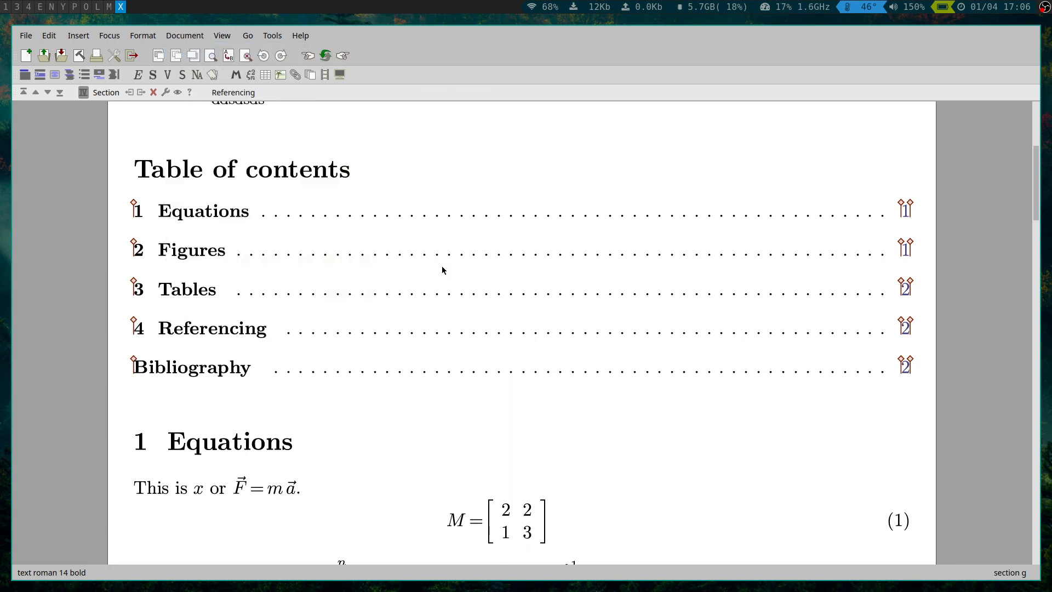
scroll(442, 270, "up", 20)
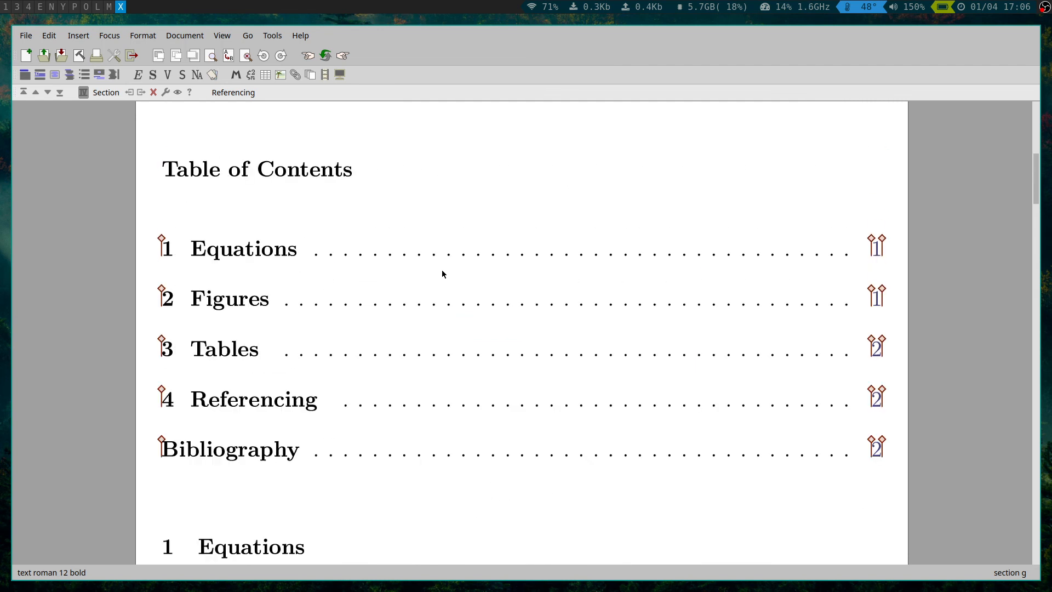
scroll(442, 271, "down", 15)
scroll(442, 271, "up", 8)
scroll(796, 351, "down", 12)
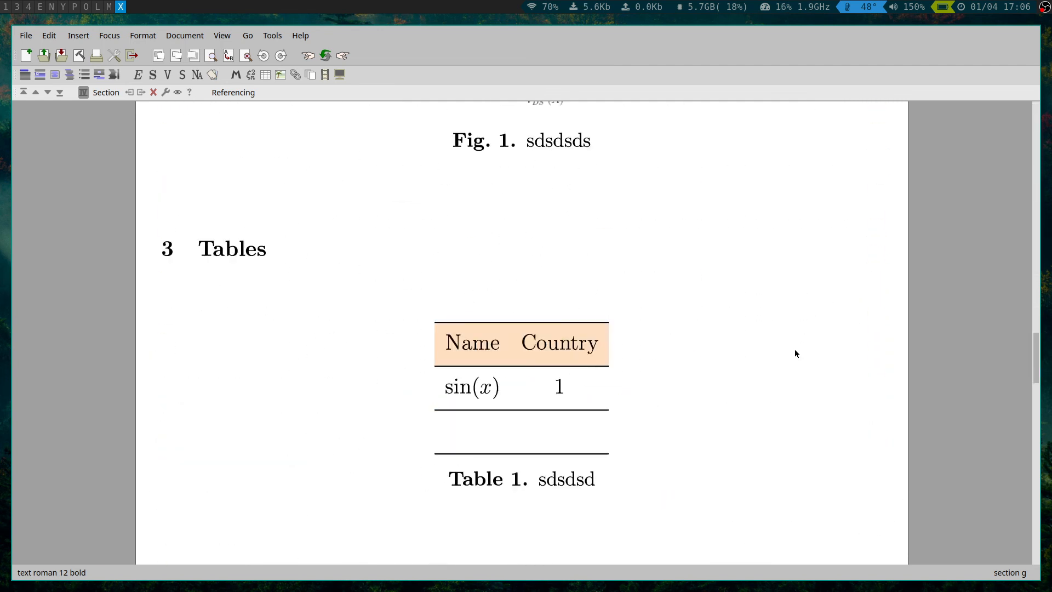
Switch the document style to the IEEE article style ieeetran and look over the two-column layout down to the bibliography.
left_click(192, 42)
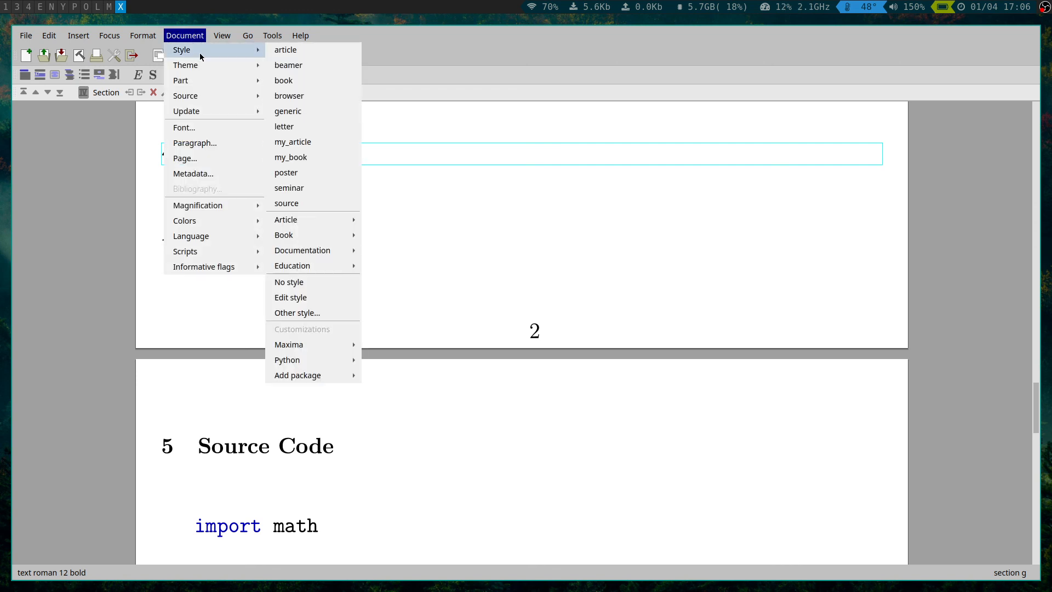
mouse_move(324, 223)
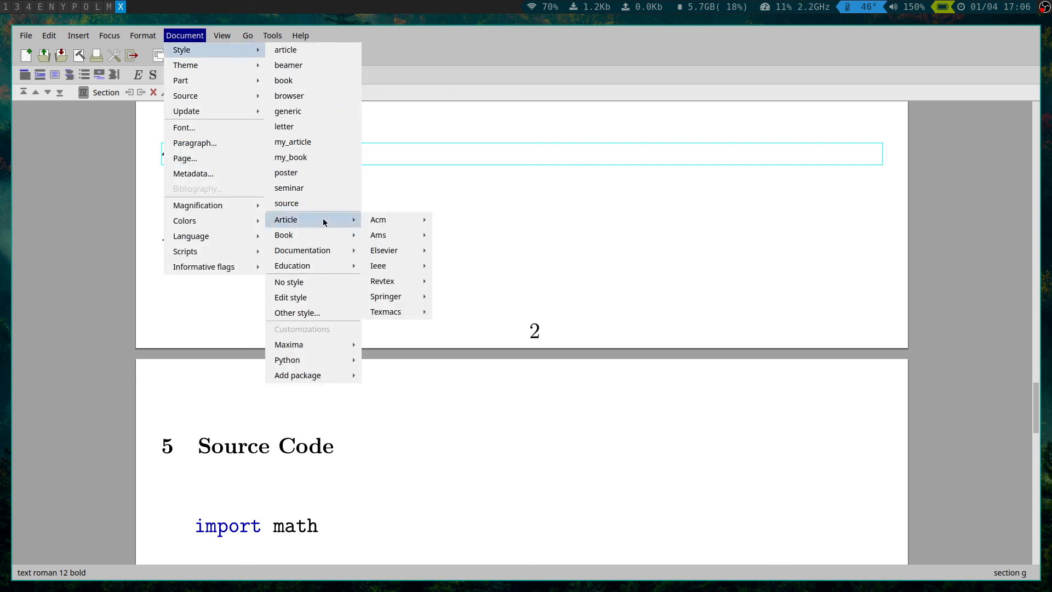
mouse_move(392, 225)
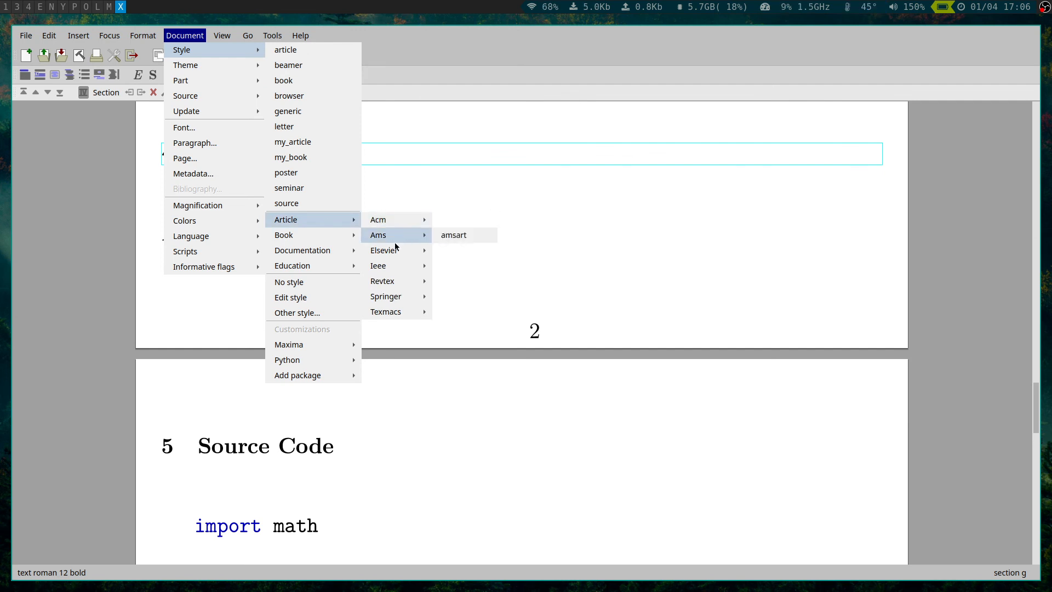
mouse_move(400, 266)
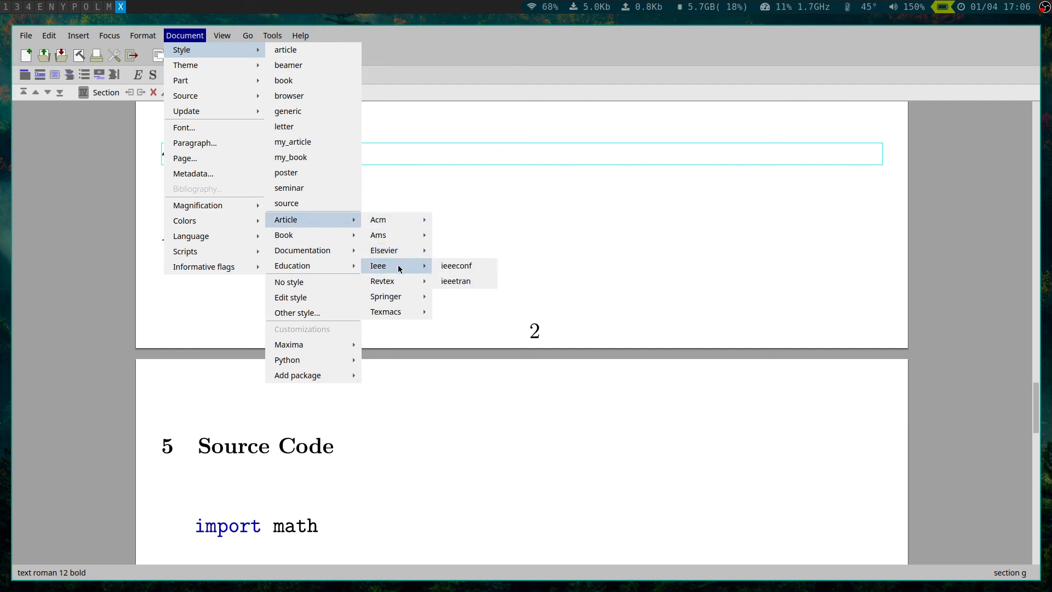
left_click(473, 280)
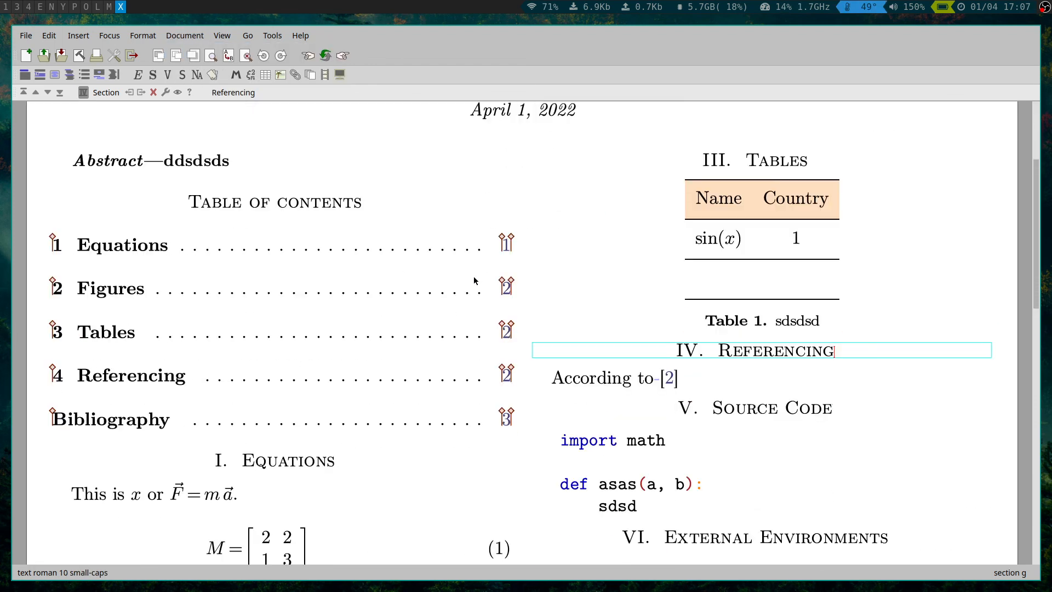
scroll(475, 280, "down", 10)
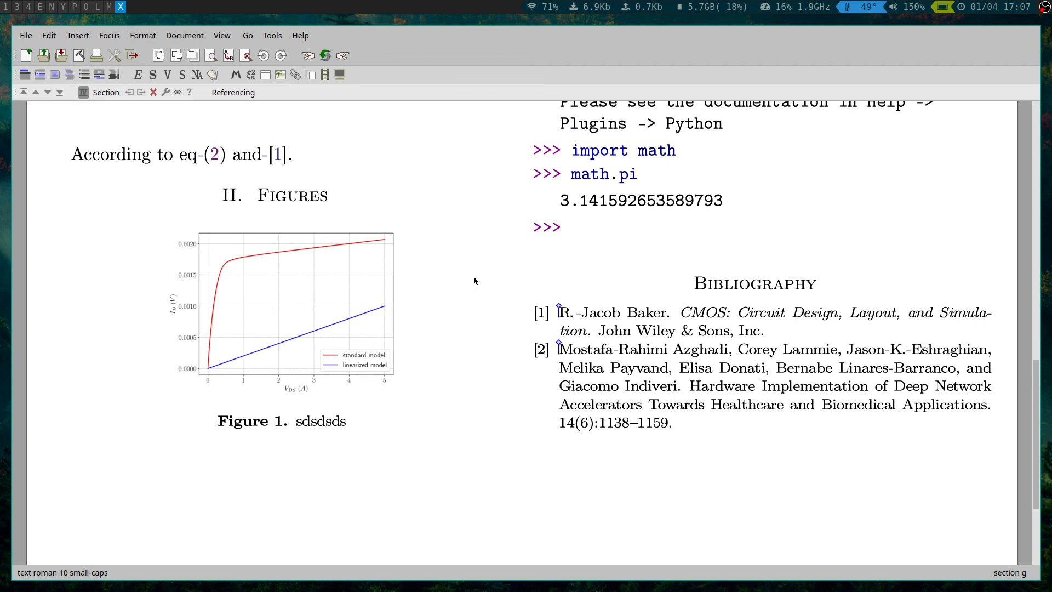
scroll(474, 281, "down", 3)
scroll(474, 280, "up", 8)
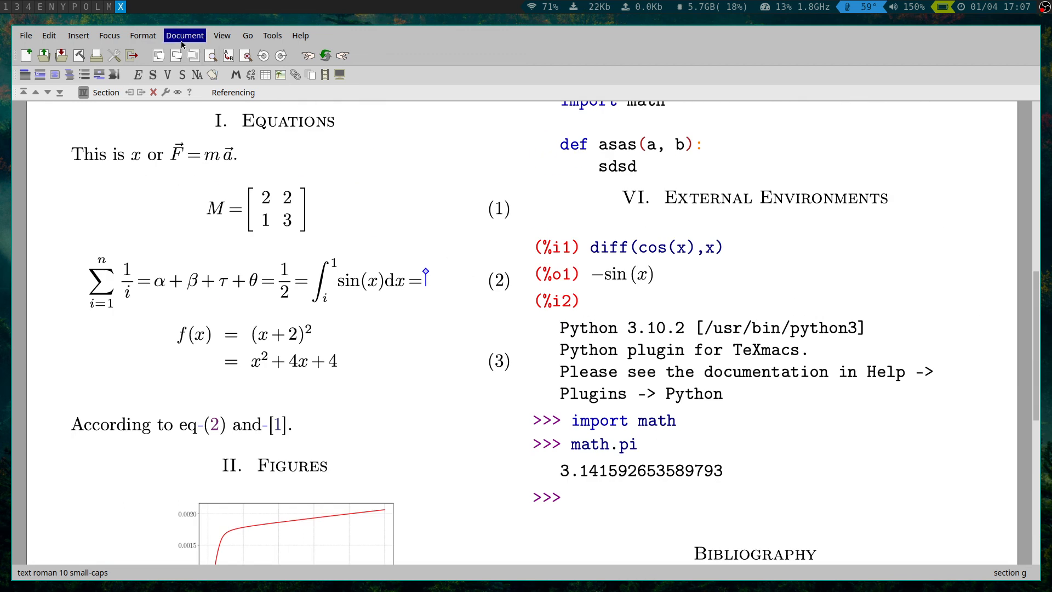
Set the document style back to the plain article style and return to the title.
left_click(182, 39)
mouse_move(214, 50)
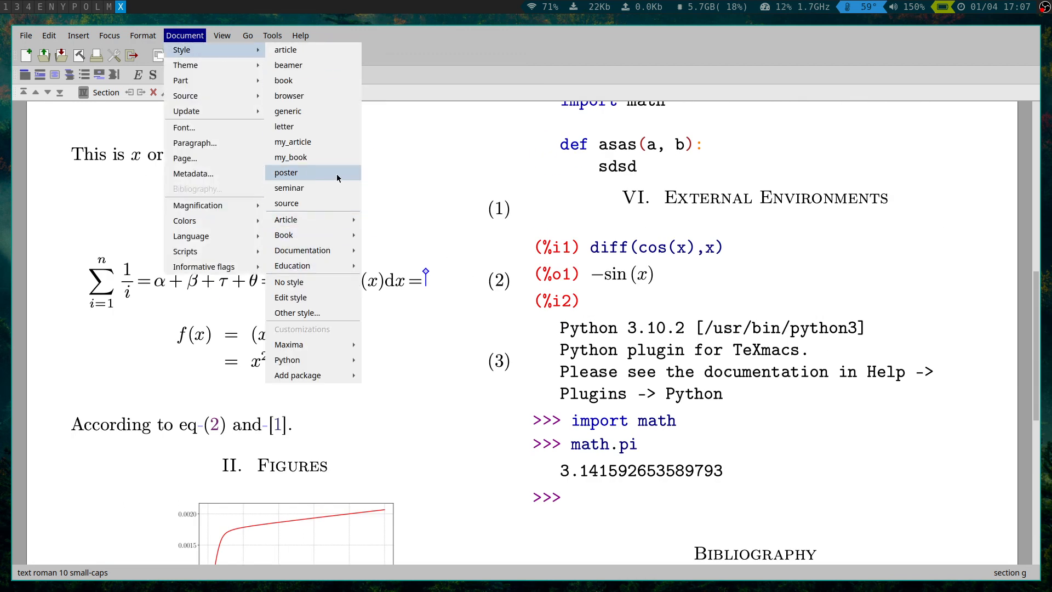
left_click(305, 55)
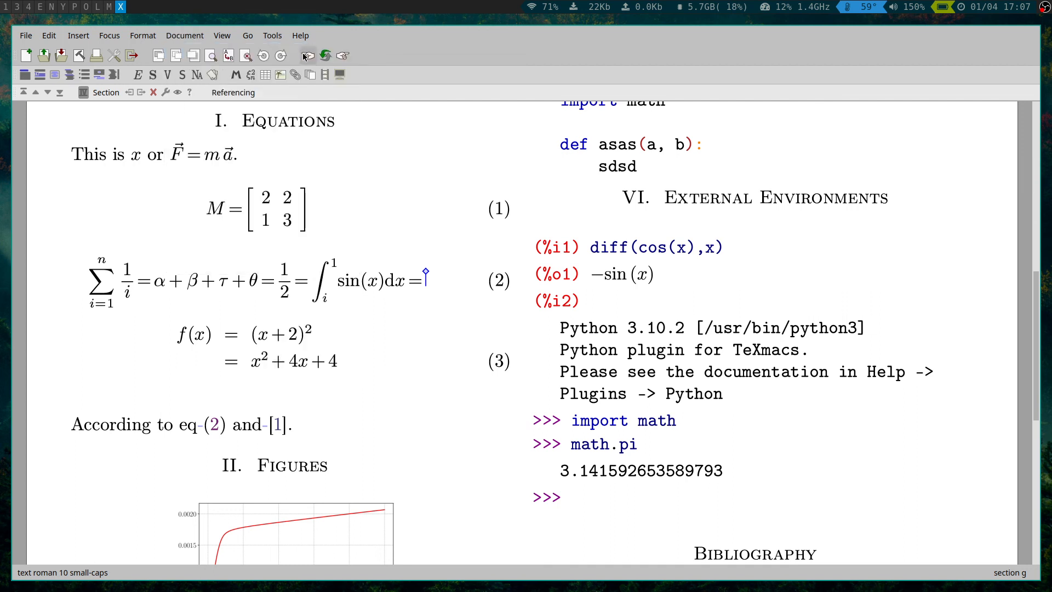
scroll(411, 213, "up", 15)
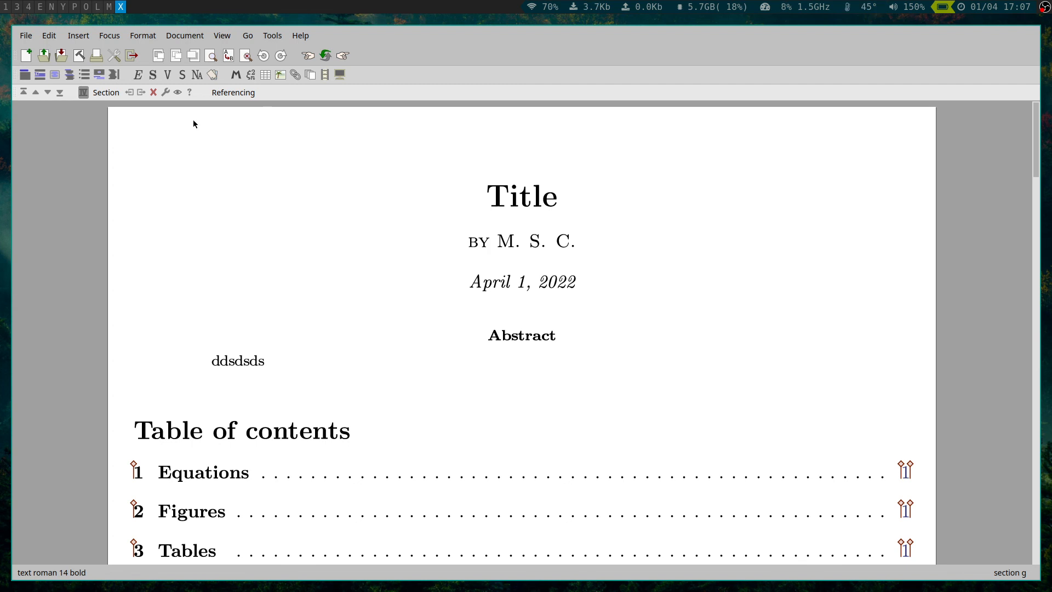
Generate a preview of the document and switch to its window in Okular.
left_click(26, 35)
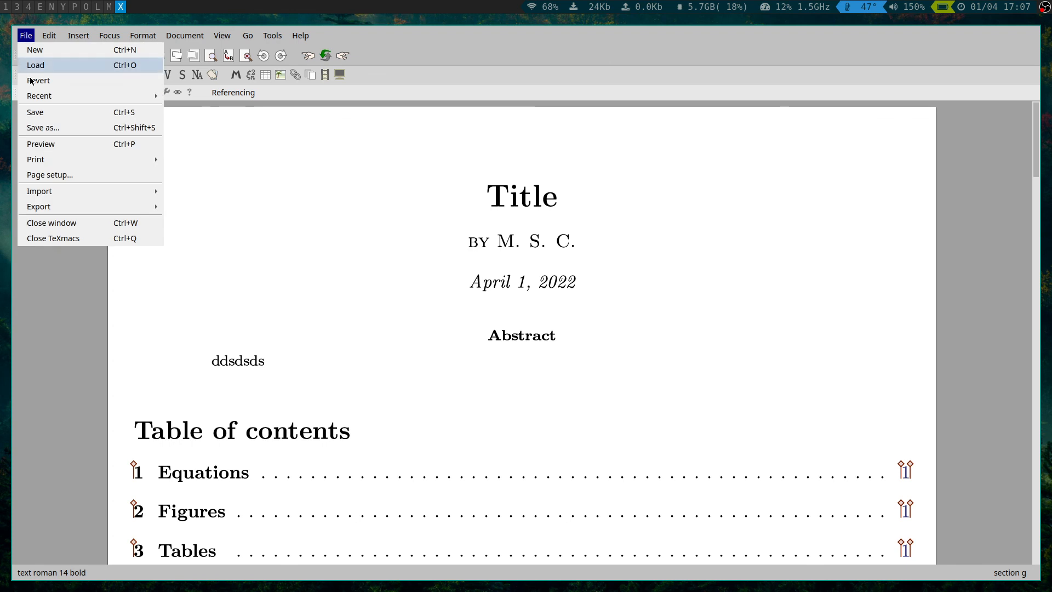
left_click(41, 144)
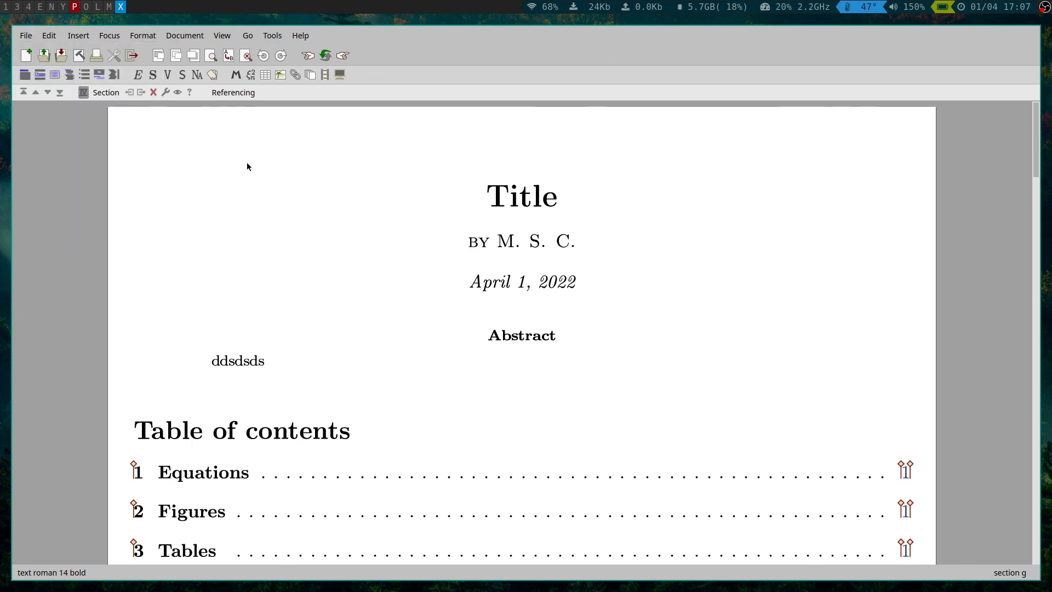
key("super+p")
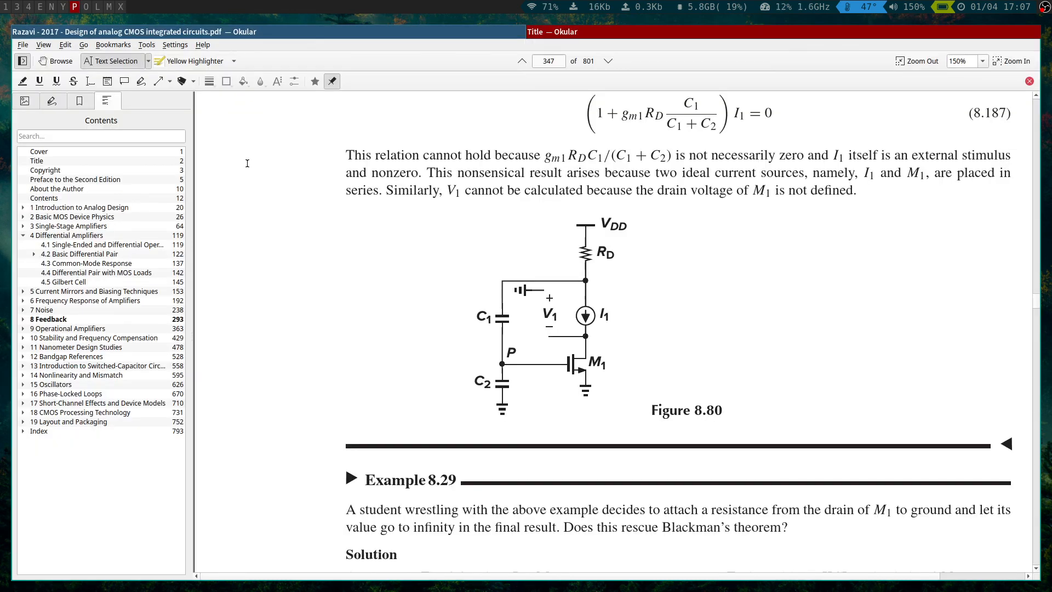
key("super+Right")
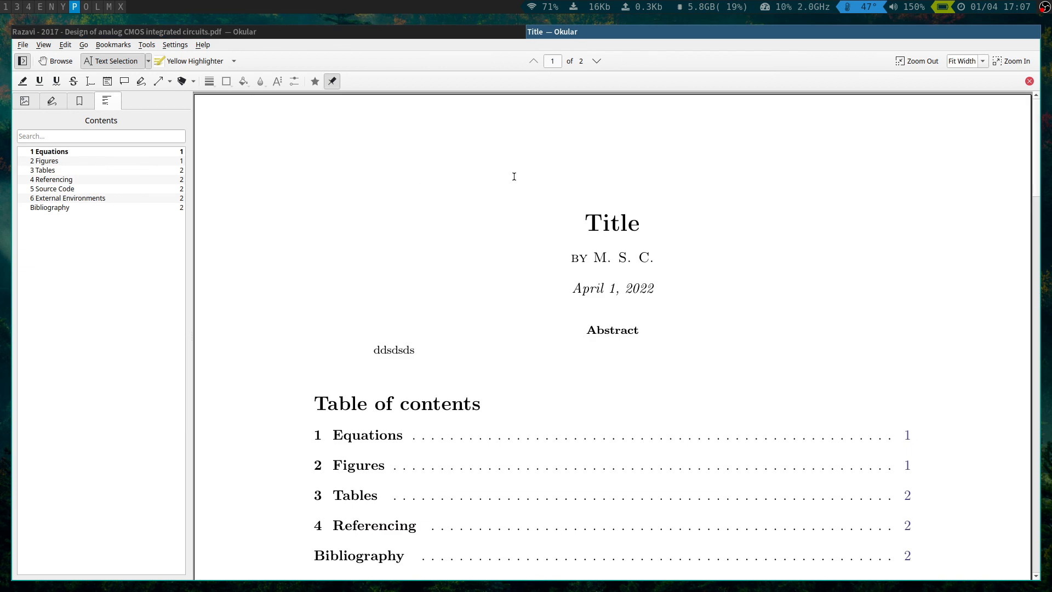
Examine the equations and the figure in the previewed PDF, magnifying the plot to inspect its lines closely.
key("ctrl+minus")
key("ctrl+minus")
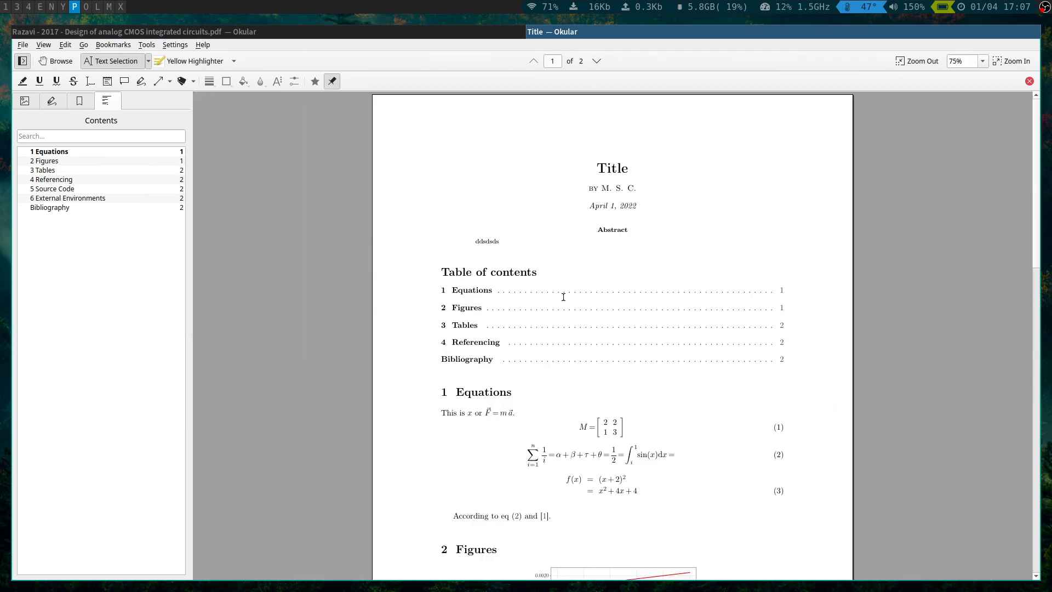
key("ctrl+plus")
scroll(606, 333, "down", 5)
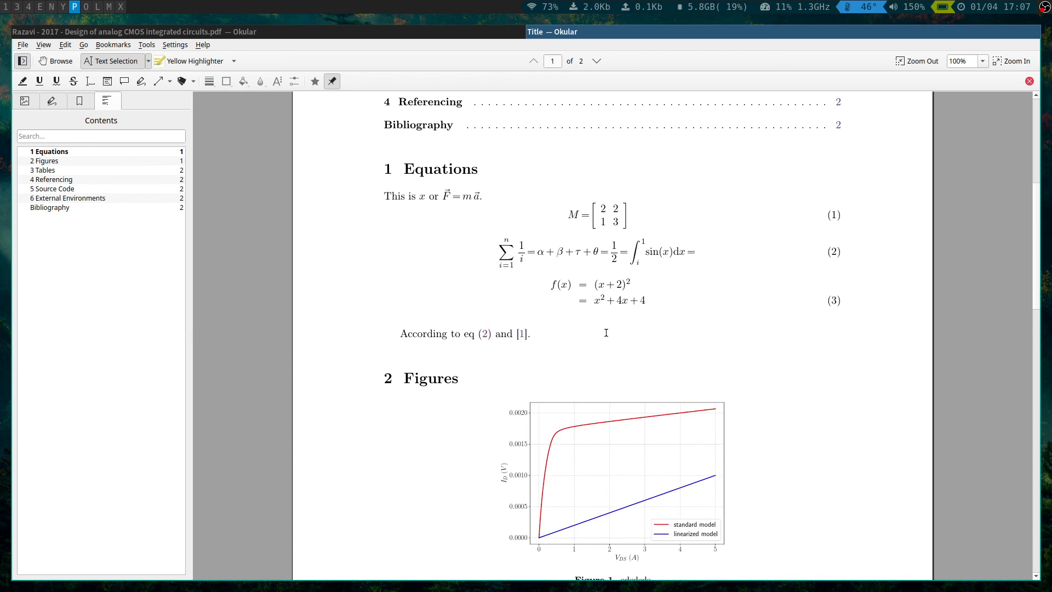
scroll(606, 332, "down", 5)
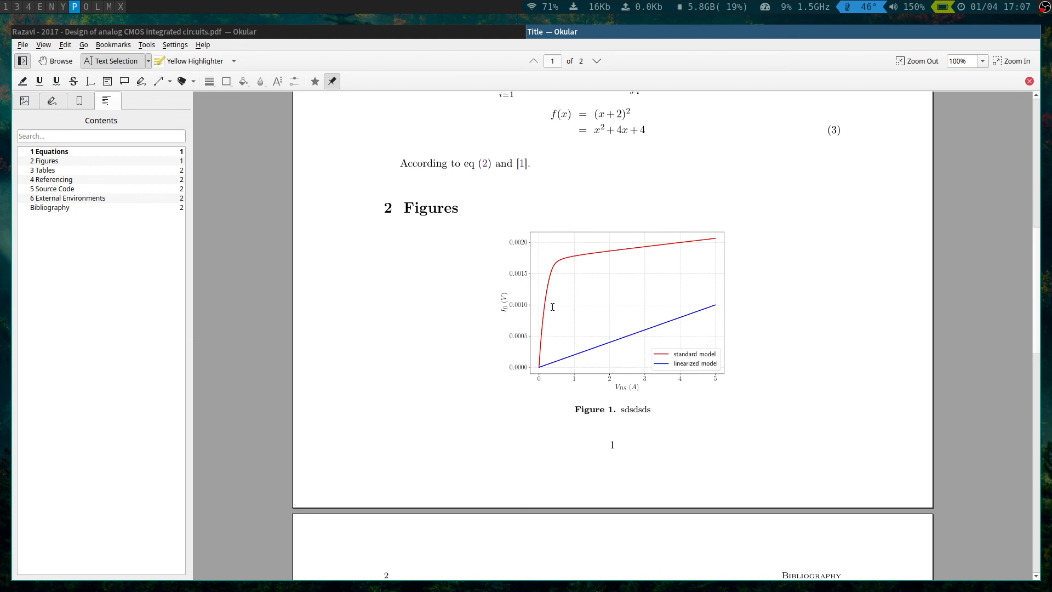
scroll(552, 307, "up", 6)
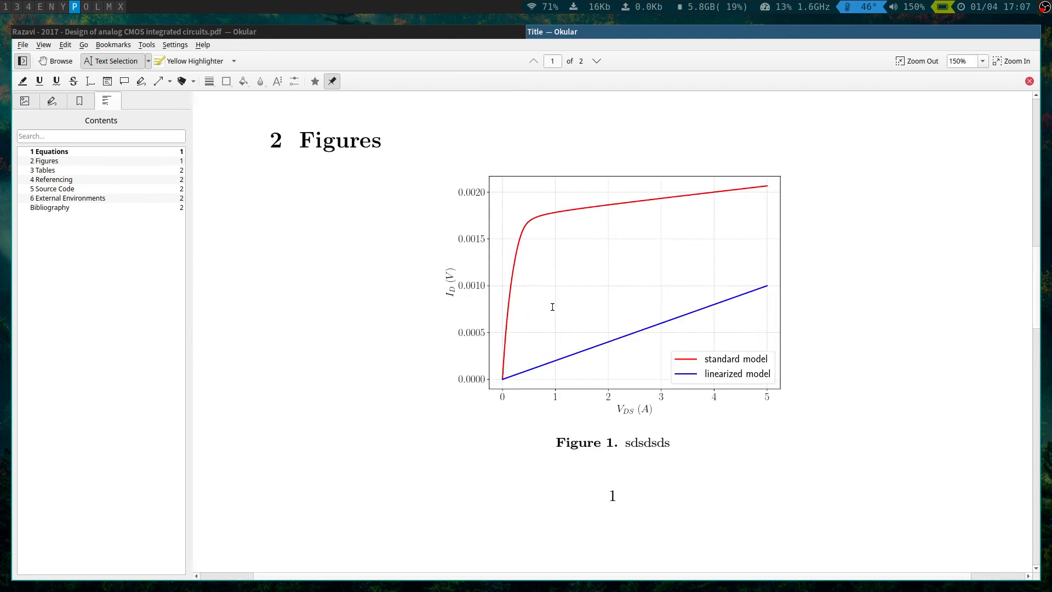
scroll(552, 307, "down", 1)
scroll(552, 307, "up", 3)
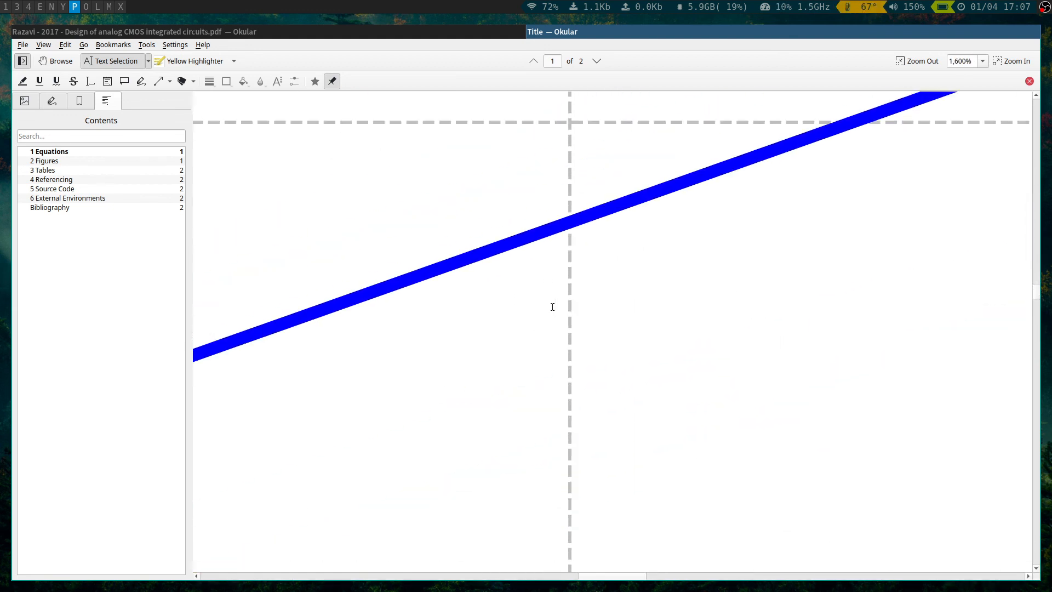
scroll(552, 307, "down", 2)
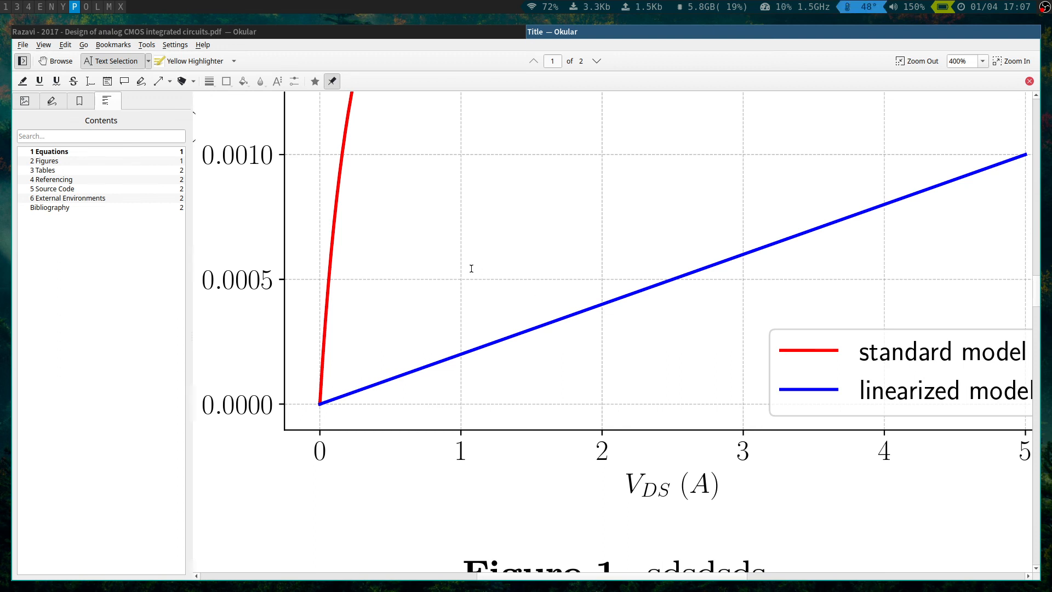
key("ctrl+minus")
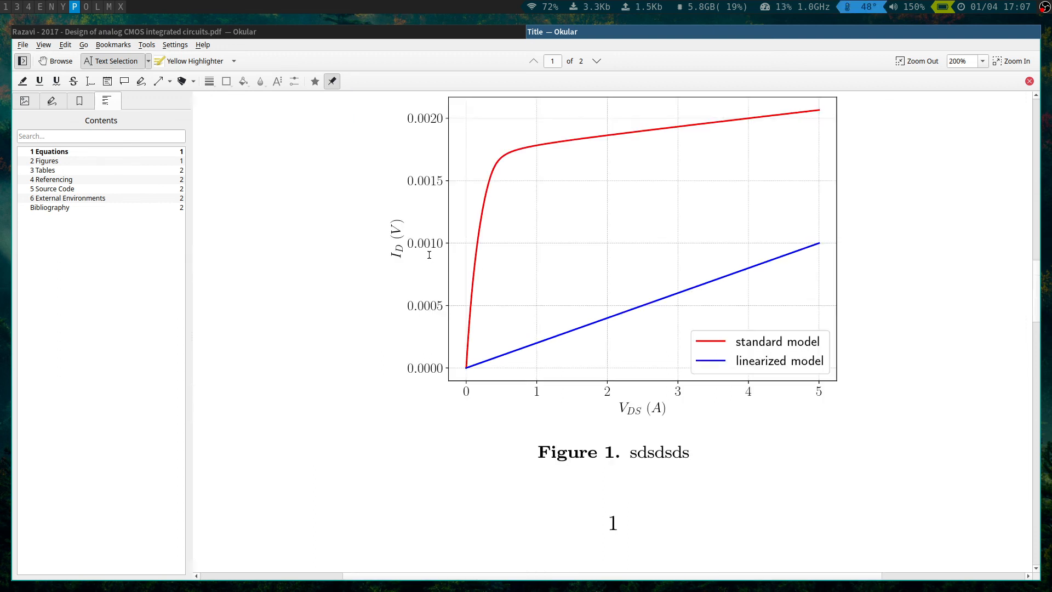
Follow the citation link [2] under the Referencing heading to its bibliography entry.
scroll(429, 255, "down", 15)
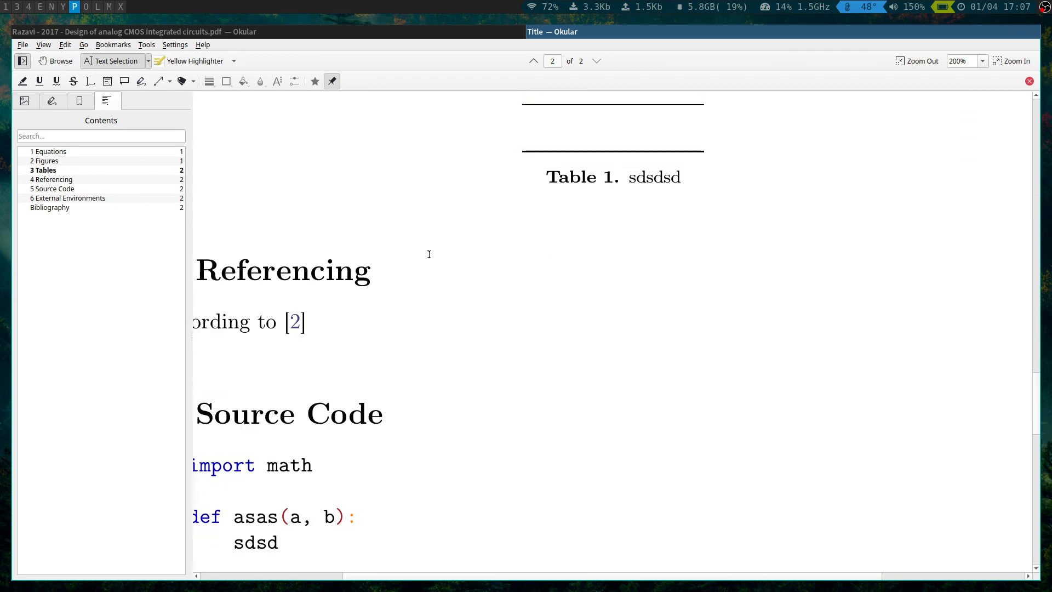
scroll(429, 254, "left", 1)
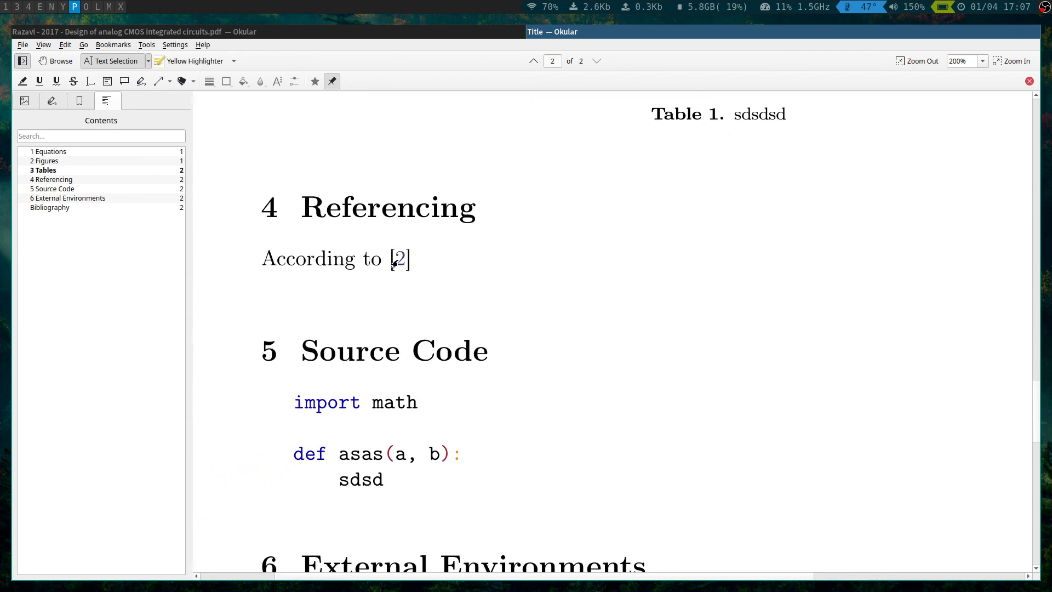
left_click(398, 260)
scroll(435, 216, "left", 5)
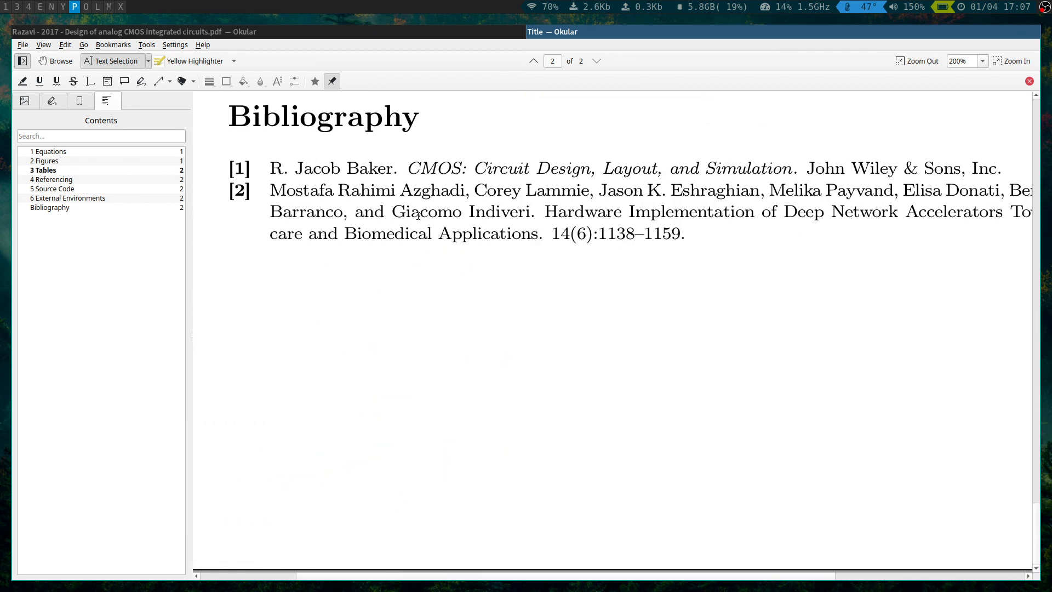
Jump through the PDF outline to Equations, Figures, Tables and Source Code, and fit the page to the window width.
left_click(57, 152)
left_click(52, 161)
left_click(50, 170)
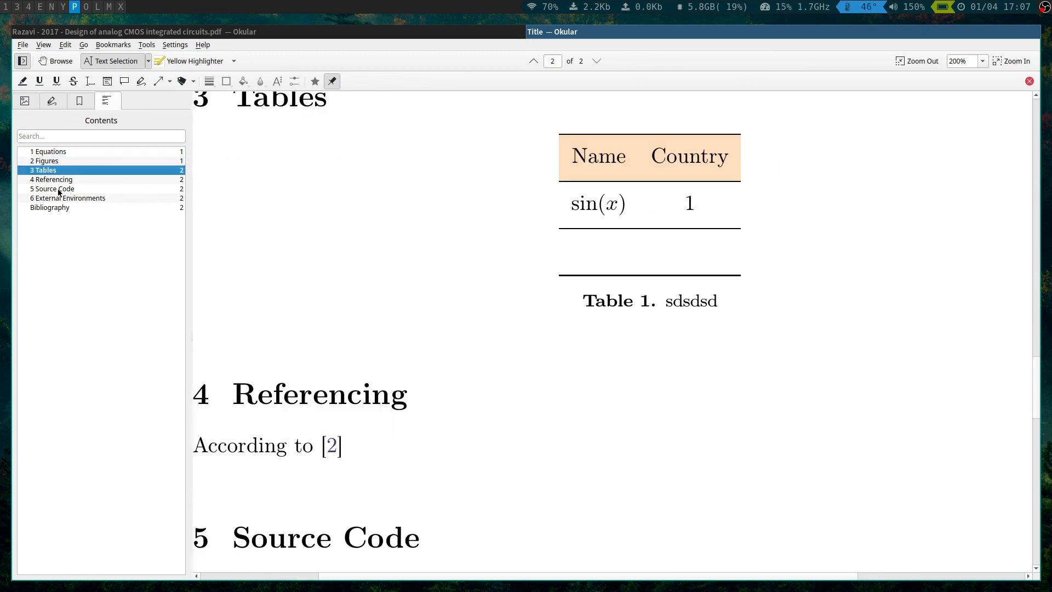
left_click(58, 189)
scroll(421, 285, "down", 1)
scroll(421, 285, "down", 2)
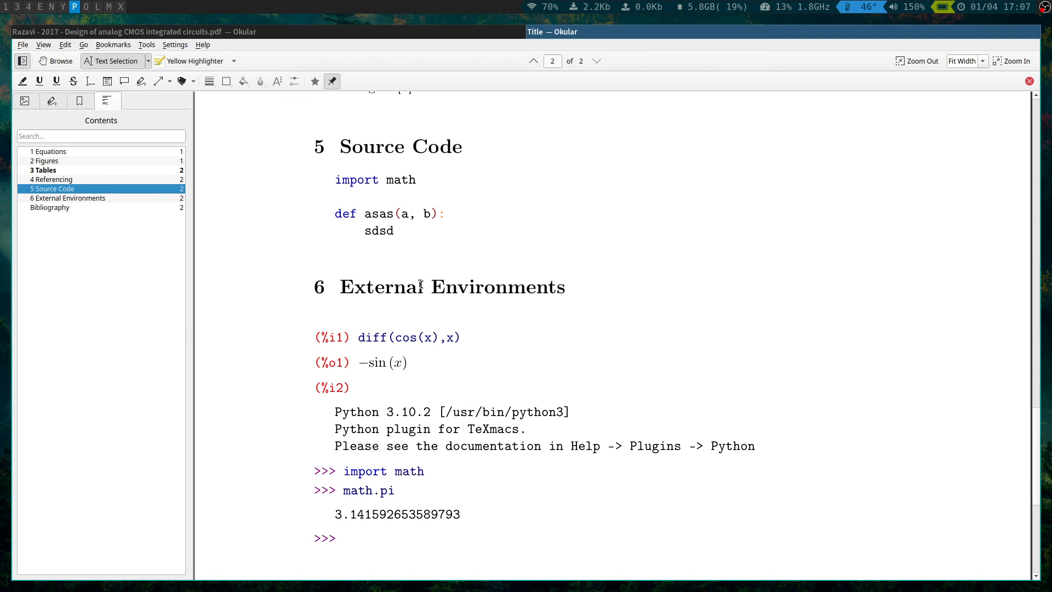
Close the PDF preview, switch back to TeXmacs and look over the article's table of contents and equations.
key("ctrl+q")
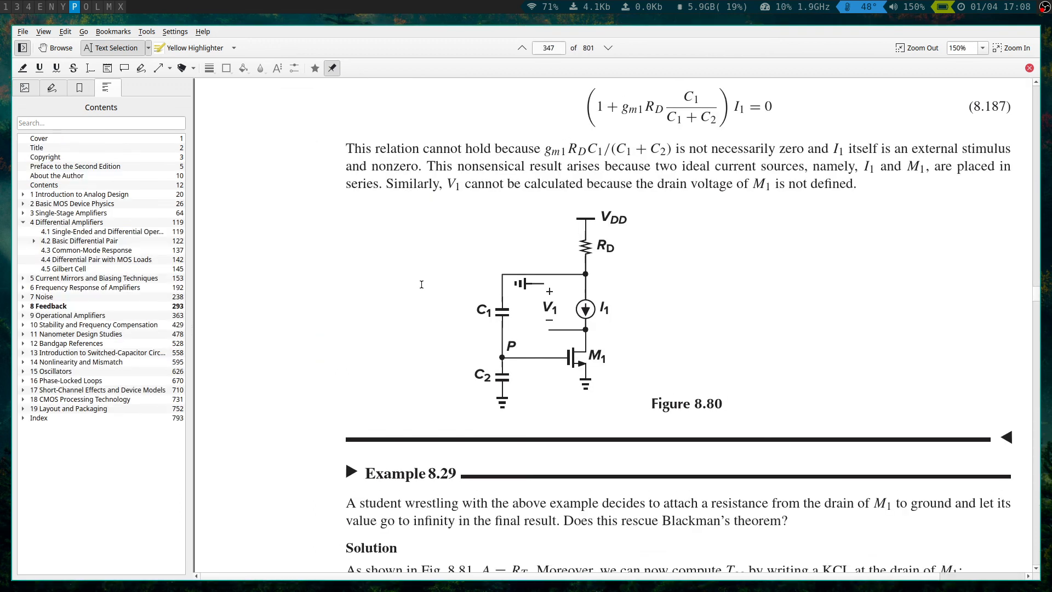
key("super+x")
scroll(380, 232, "down", 3)
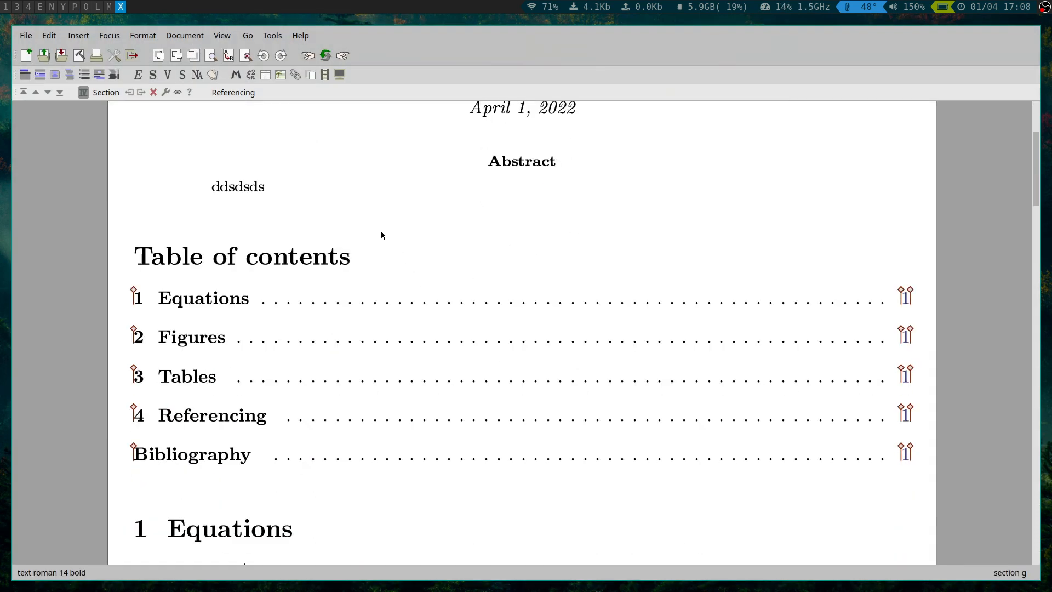
scroll(386, 229, "down", 3)
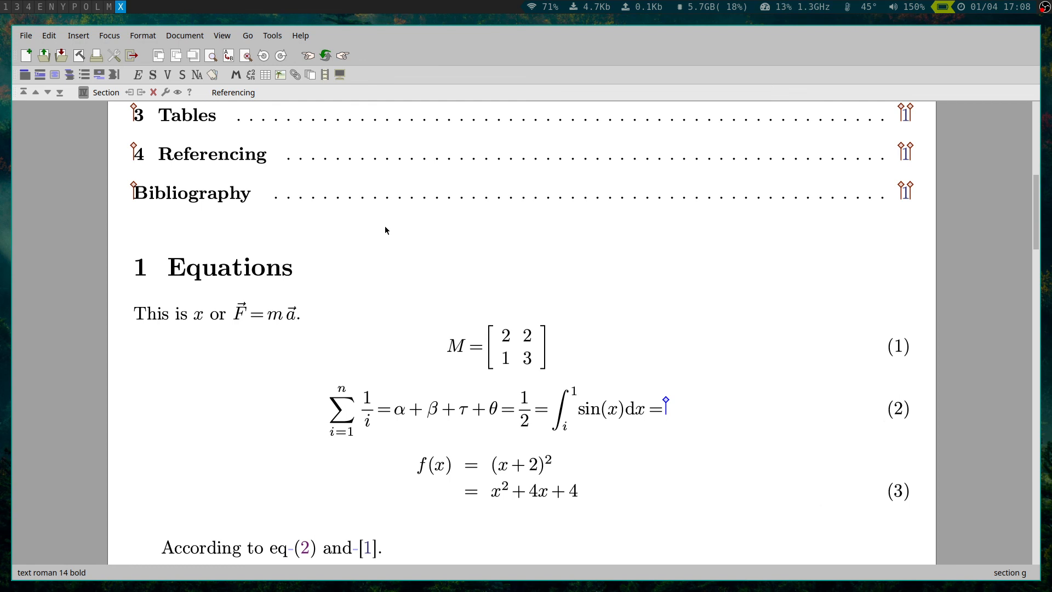
scroll(385, 229, "down", 2)
scroll(443, 228, "up", 1)
scroll(443, 235, "up", 2)
scroll(262, 320, "down", 2)
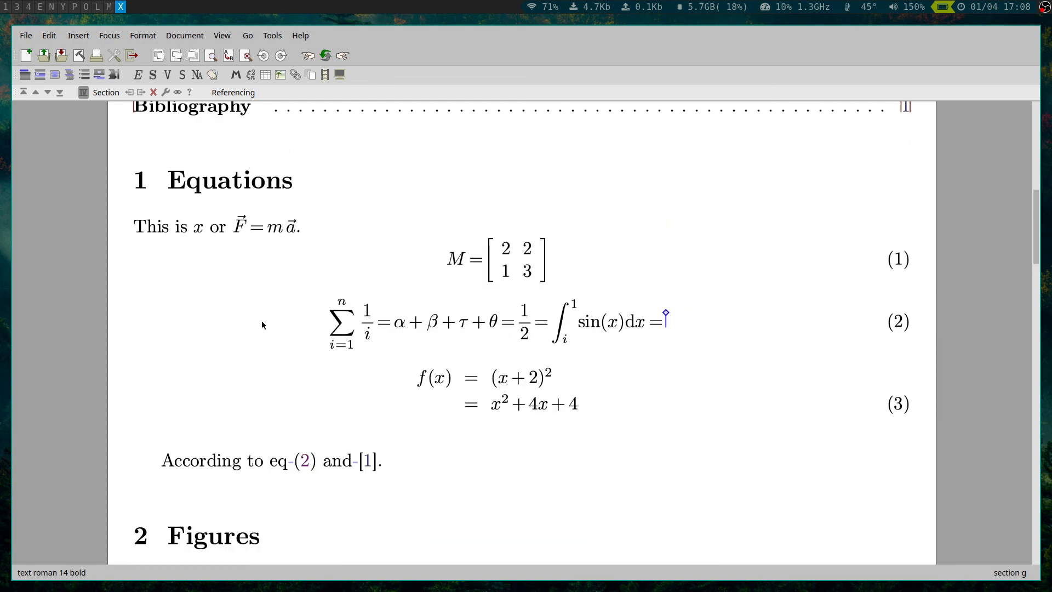
Switch the document style to the custom my_article style and look over the restyled headings and equations.
left_click(185, 35)
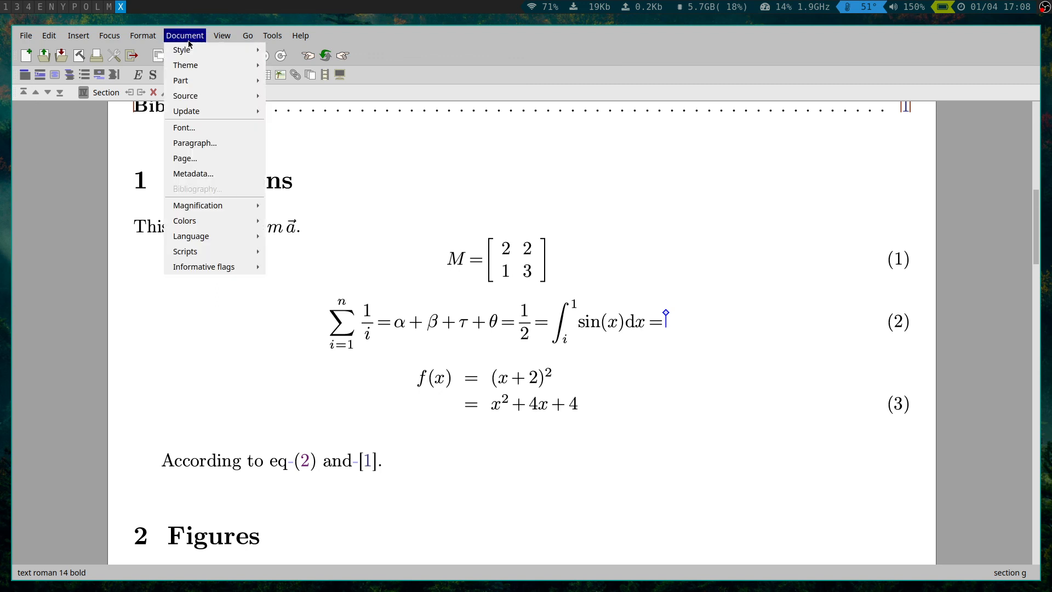
mouse_move(186, 49)
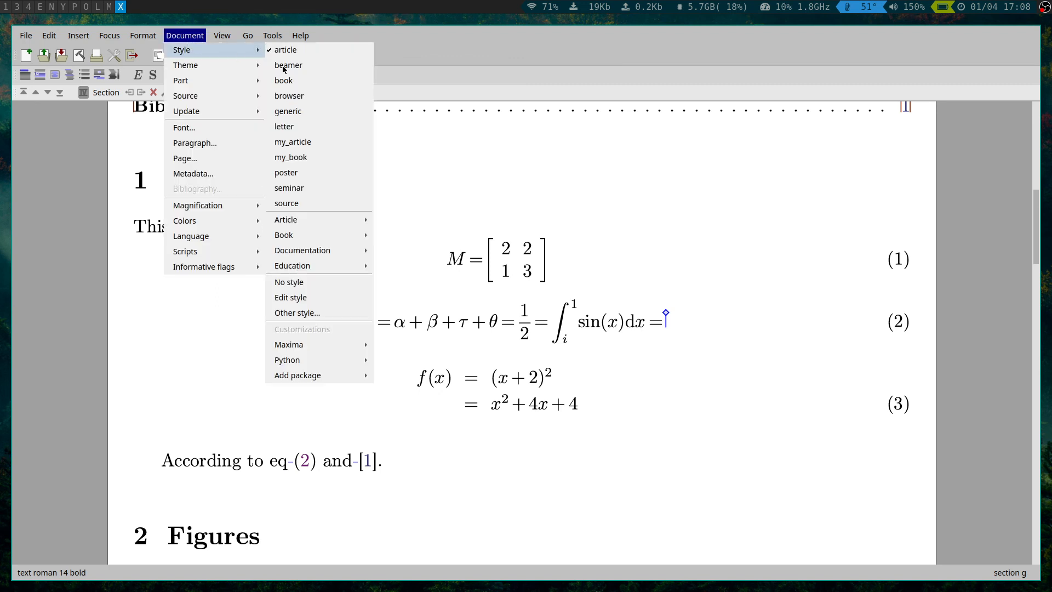
left_click(305, 147)
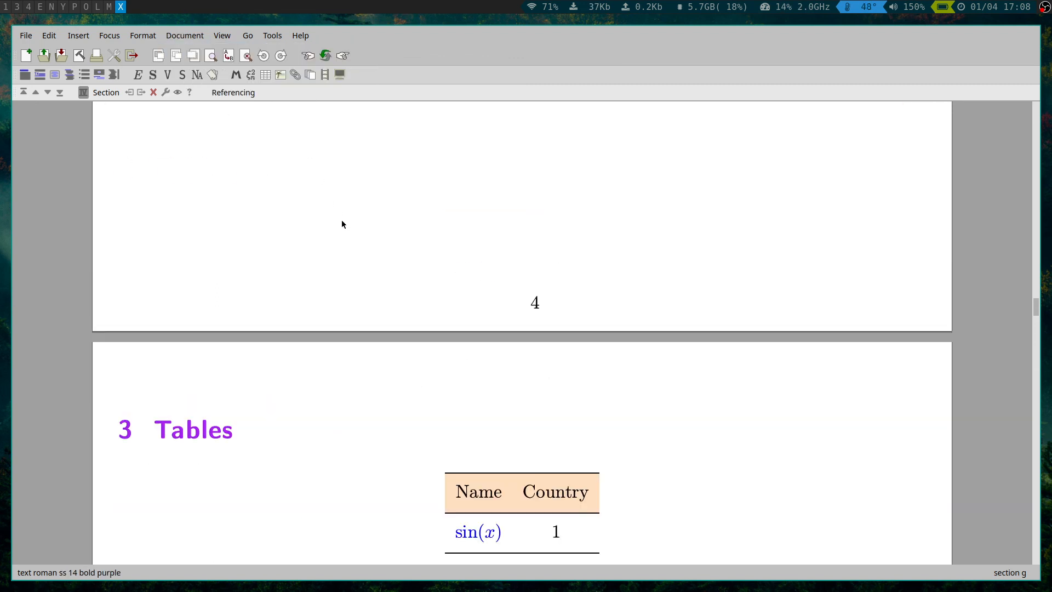
scroll(342, 224, "up", 20)
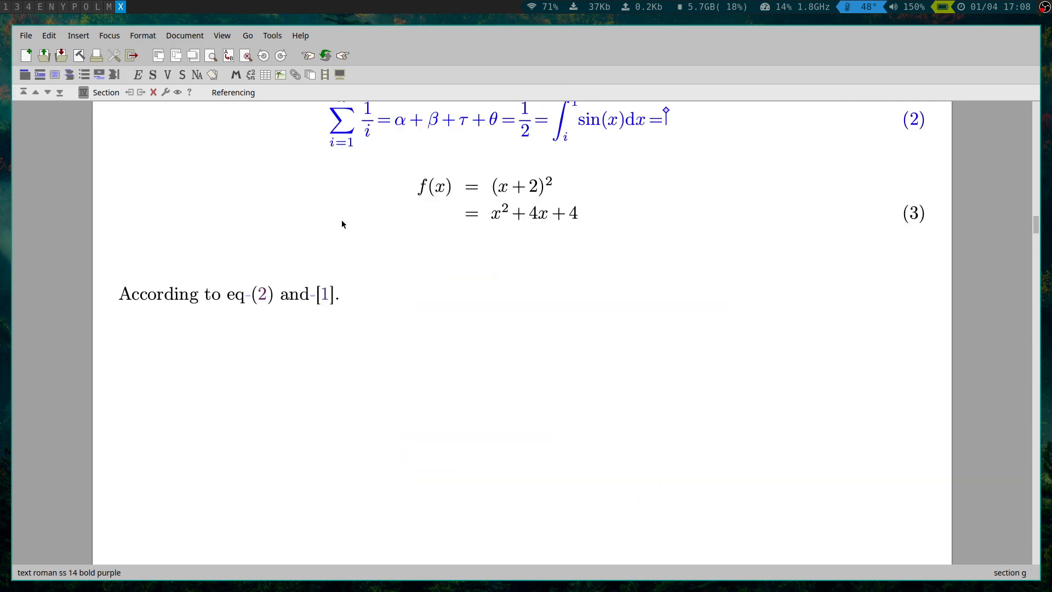
scroll(342, 224, "up", 5)
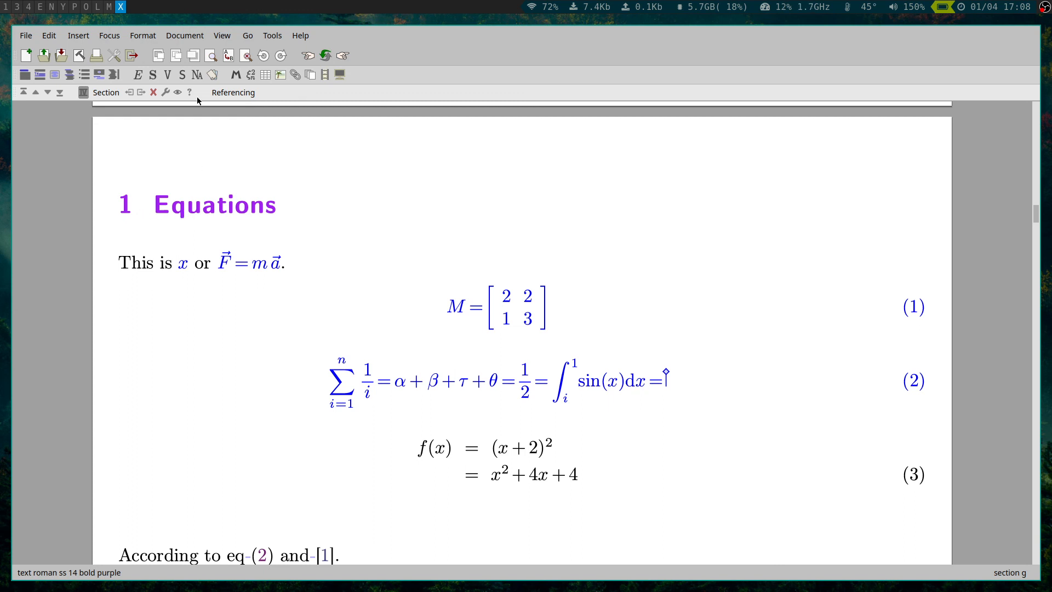
Switch the document style back to Article.
left_click(192, 36)
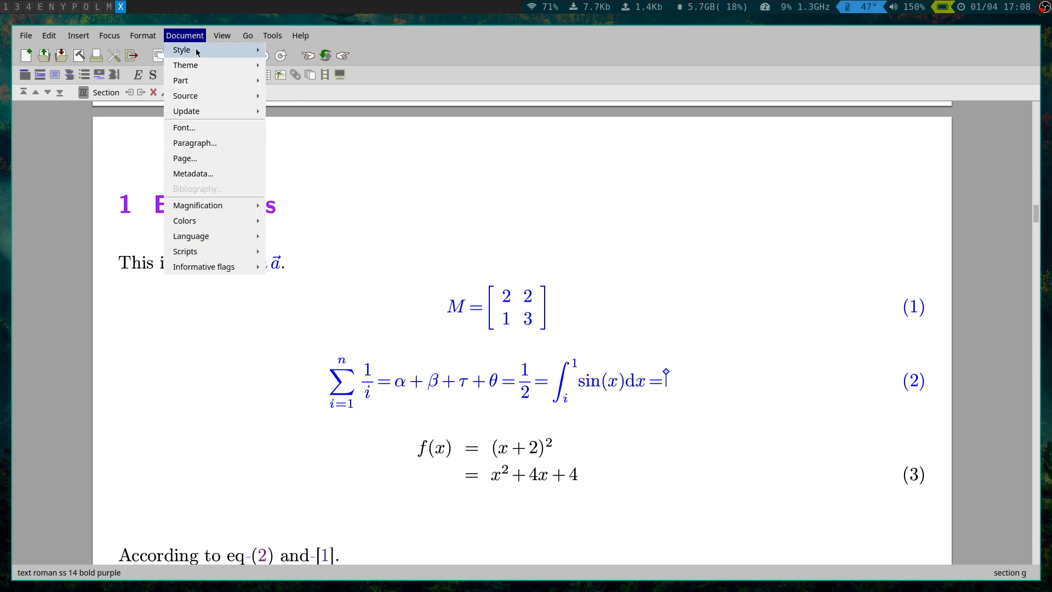
mouse_move(198, 50)
left_click(280, 54)
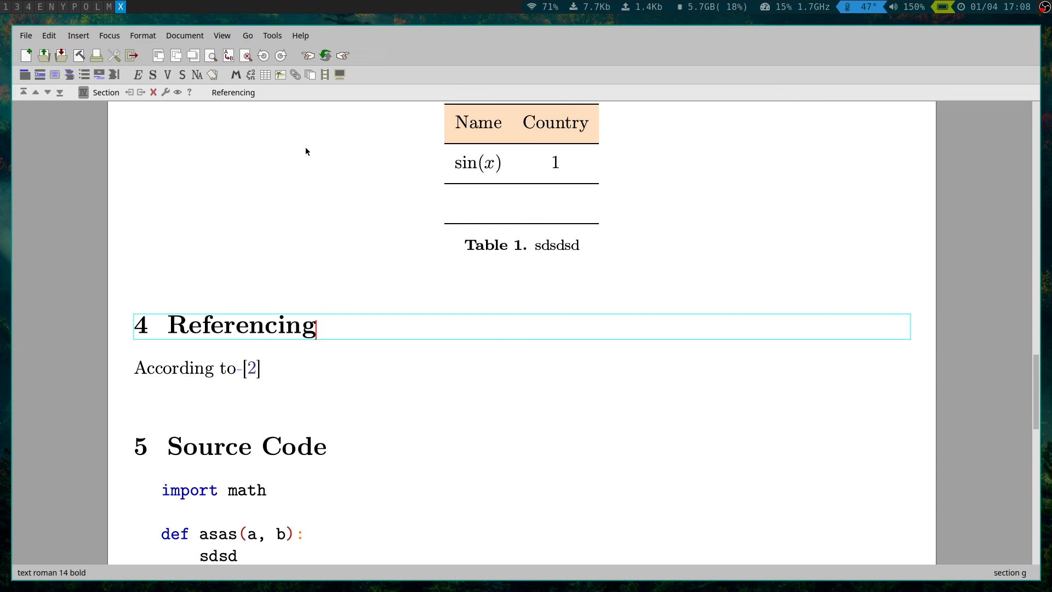
scroll(306, 149, "down", 5)
scroll(309, 159, "up", 5)
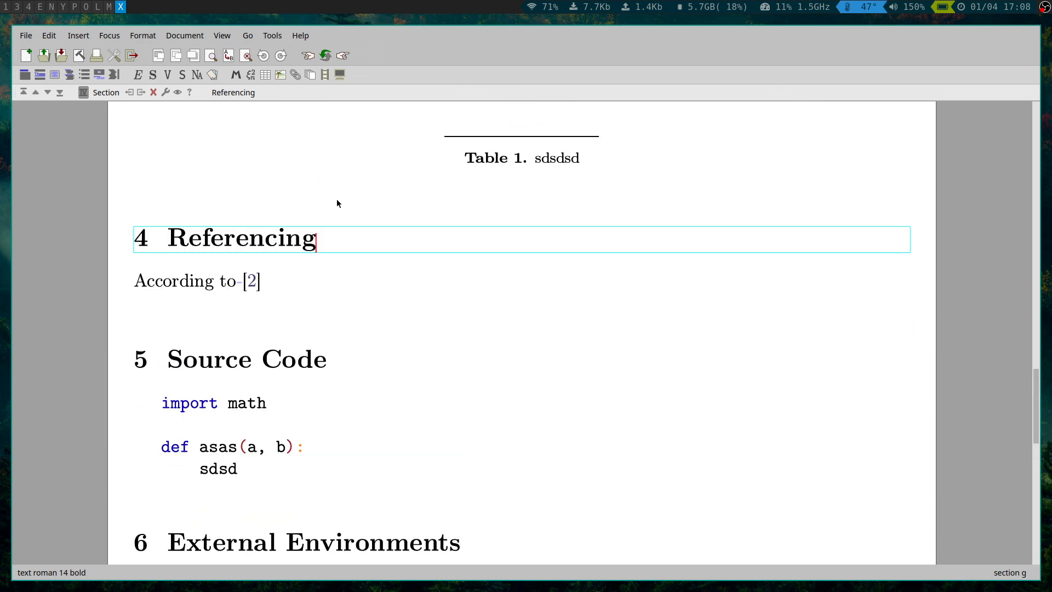
Add a new section titled Environments after the citation line of the Referencing section.
left_click(422, 278)
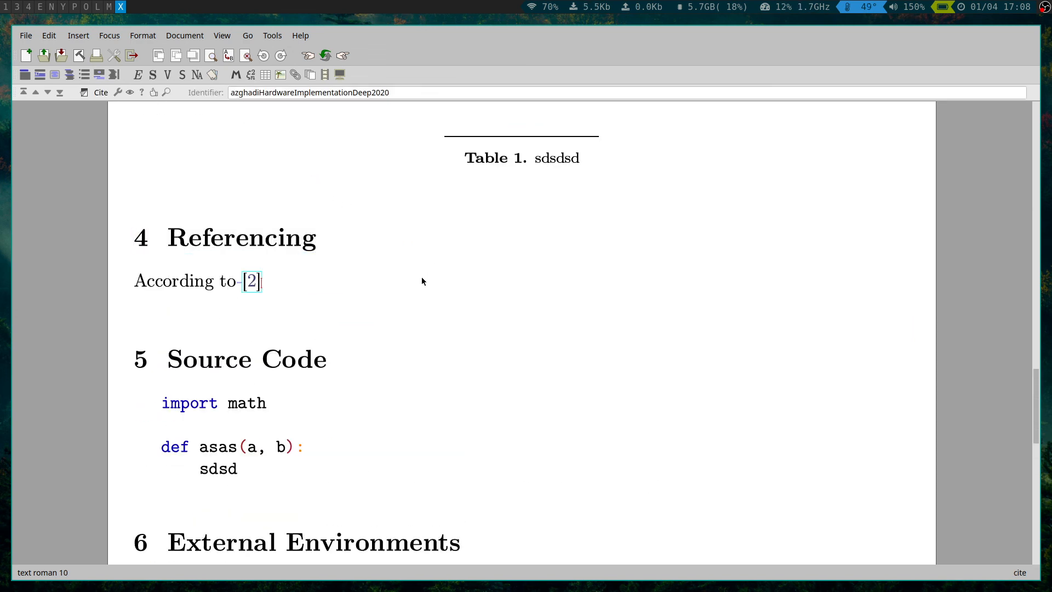
key("Return")
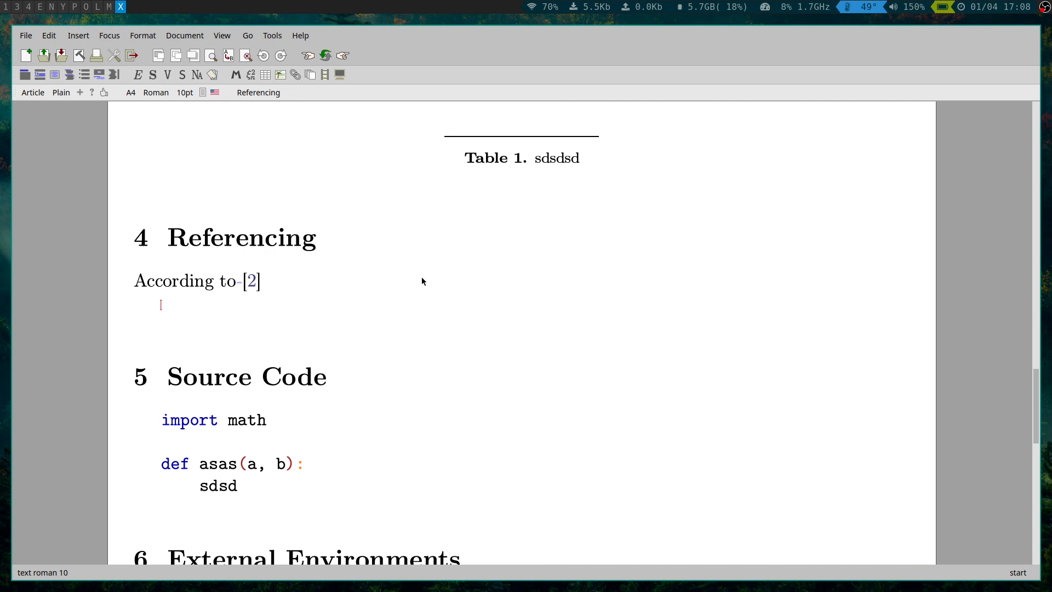
key("alt+1")
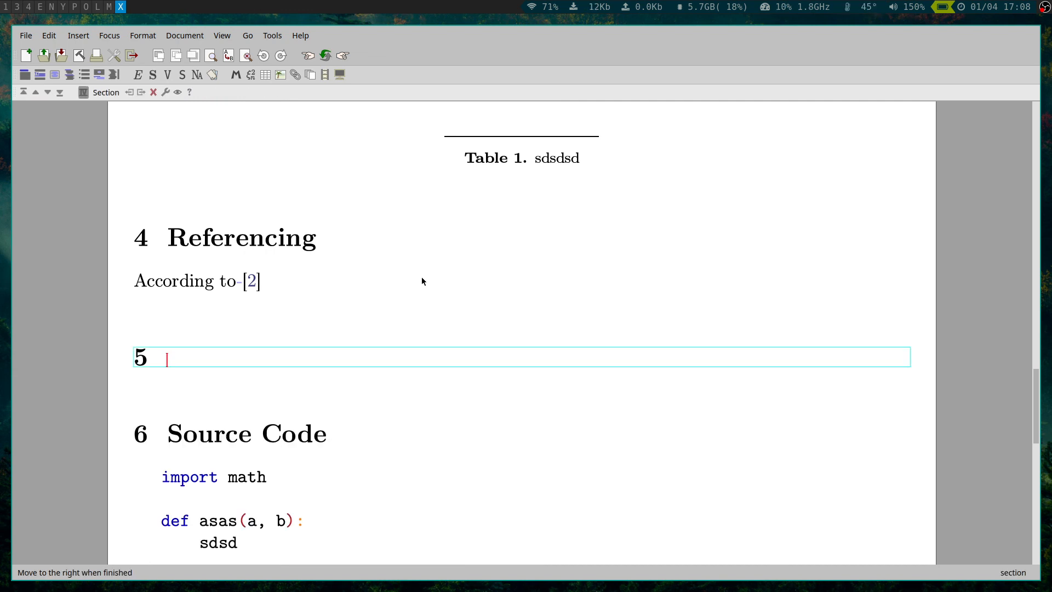
type("En")
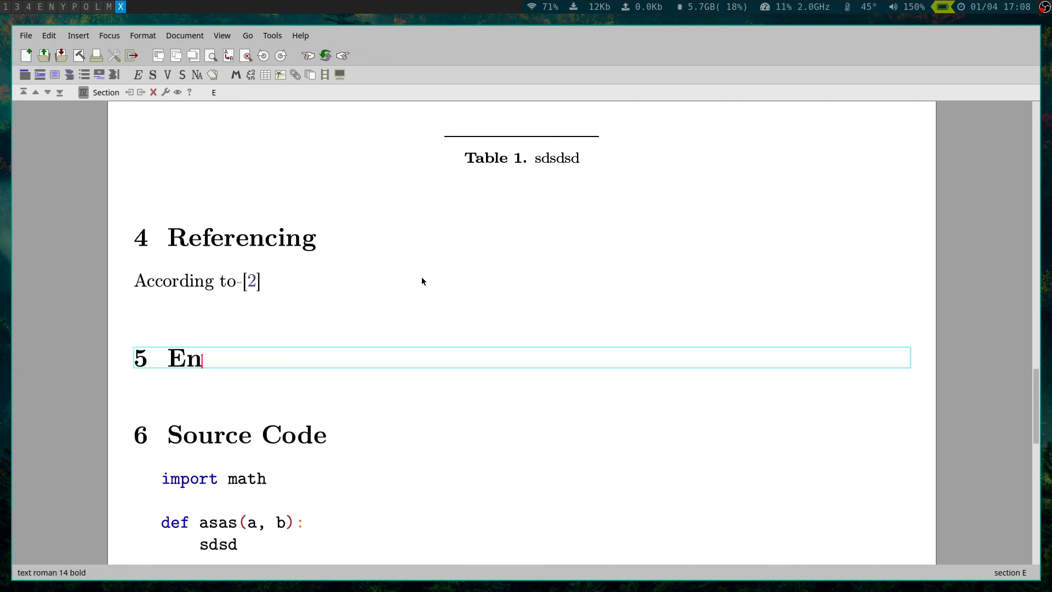
type("vironments")
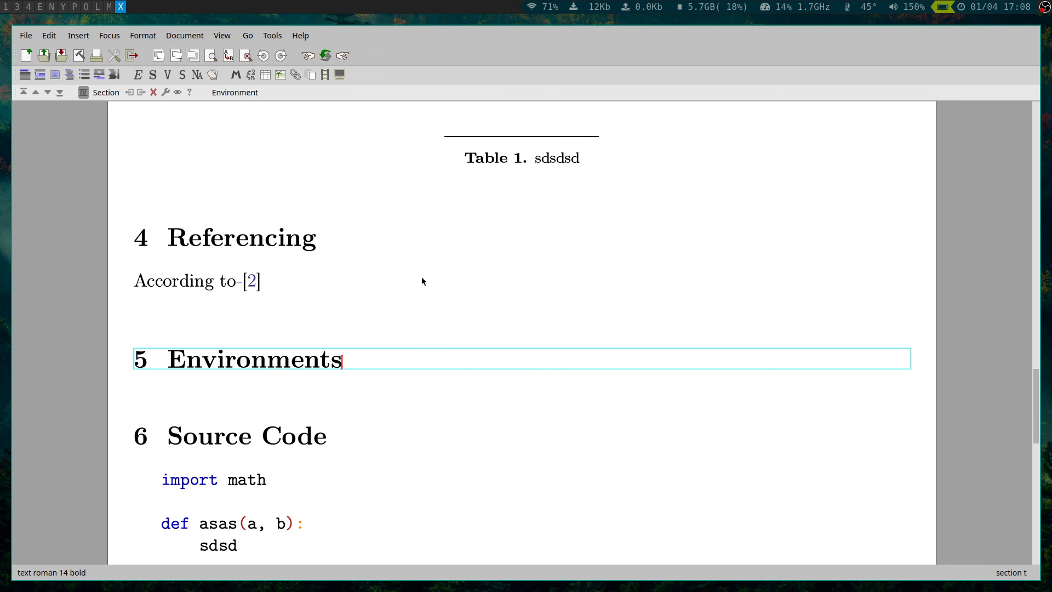
key("Return")
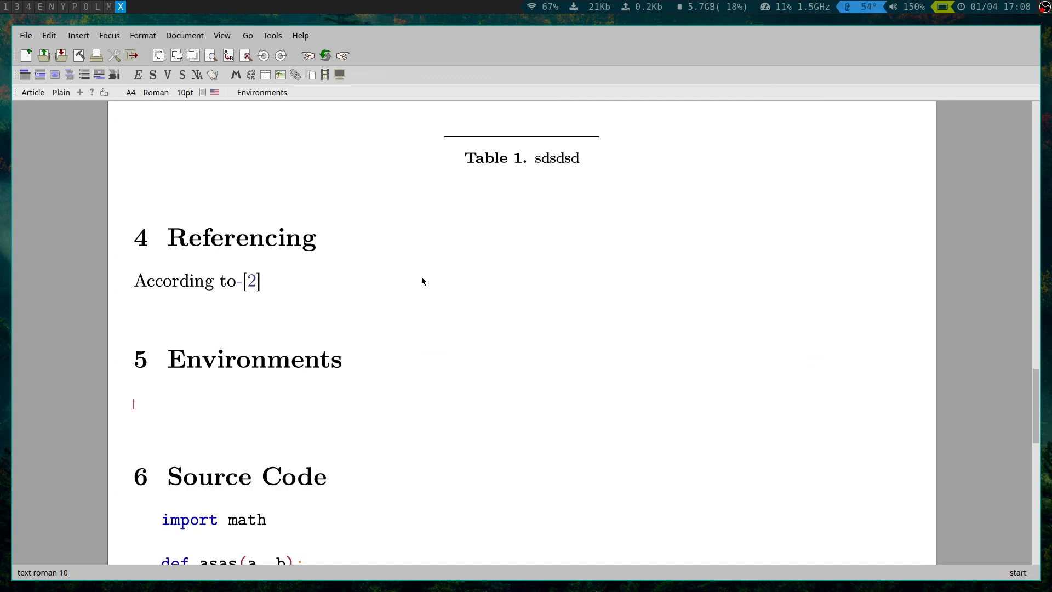
Insert a proof environment containing the text sdsdsd under the Environments heading.
type("\\proof")
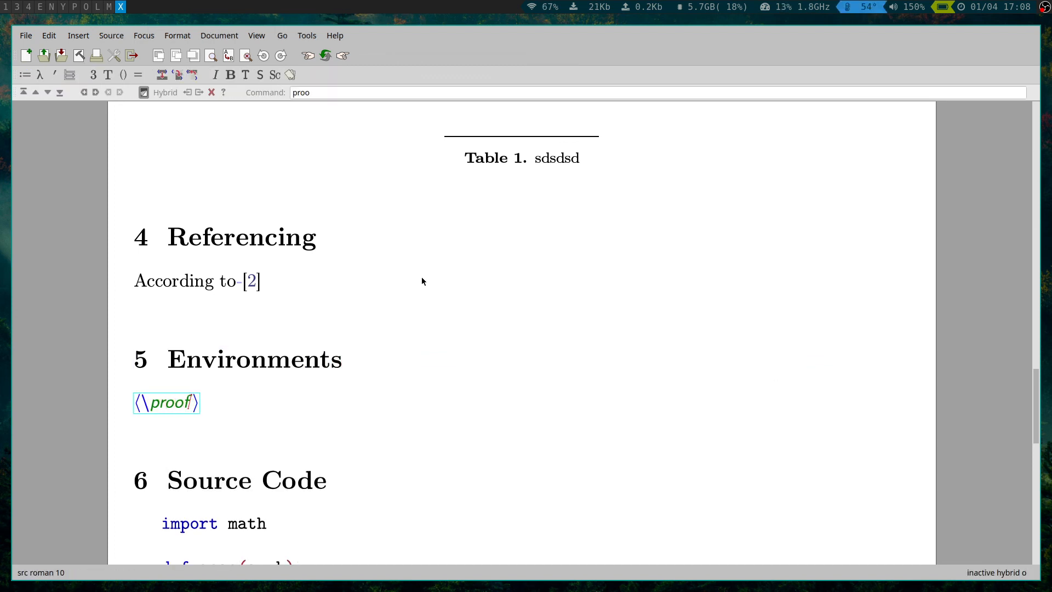
key("Return")
type("sdsdsd")
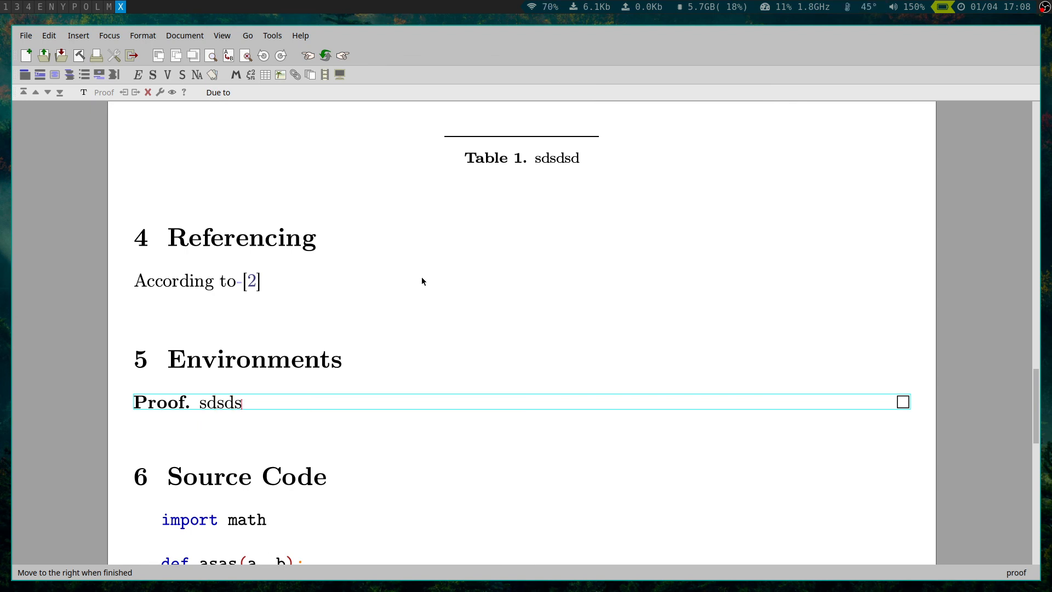
key("Return")
type("\\")
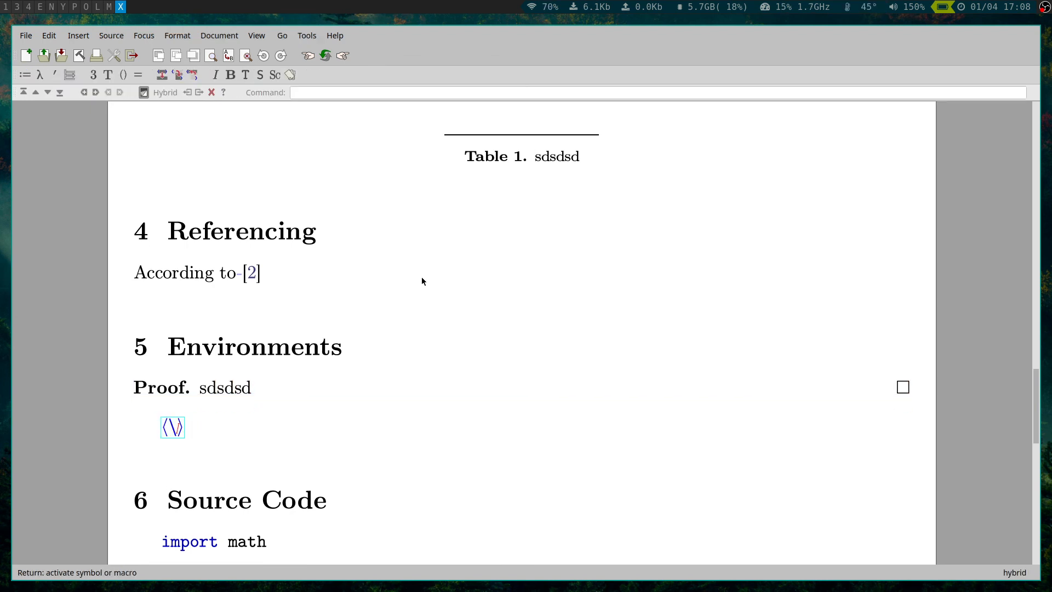
type("excercise")
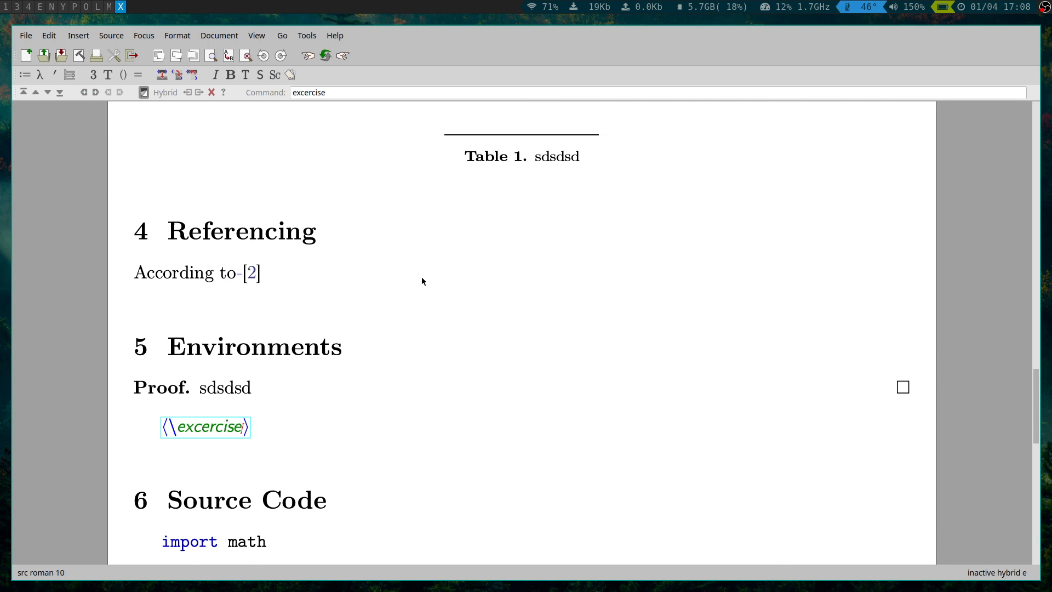
key("Return")
key("BackSpace")
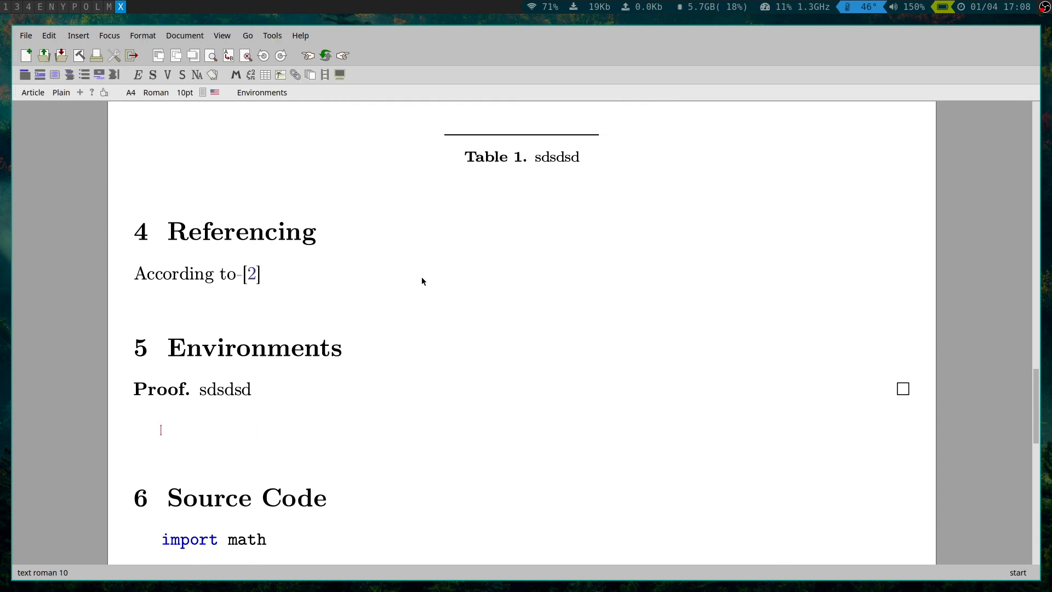
Insert an example environment with the text sdsdsdsd below the proof, followed by an empty solution environment.
type("\\example")
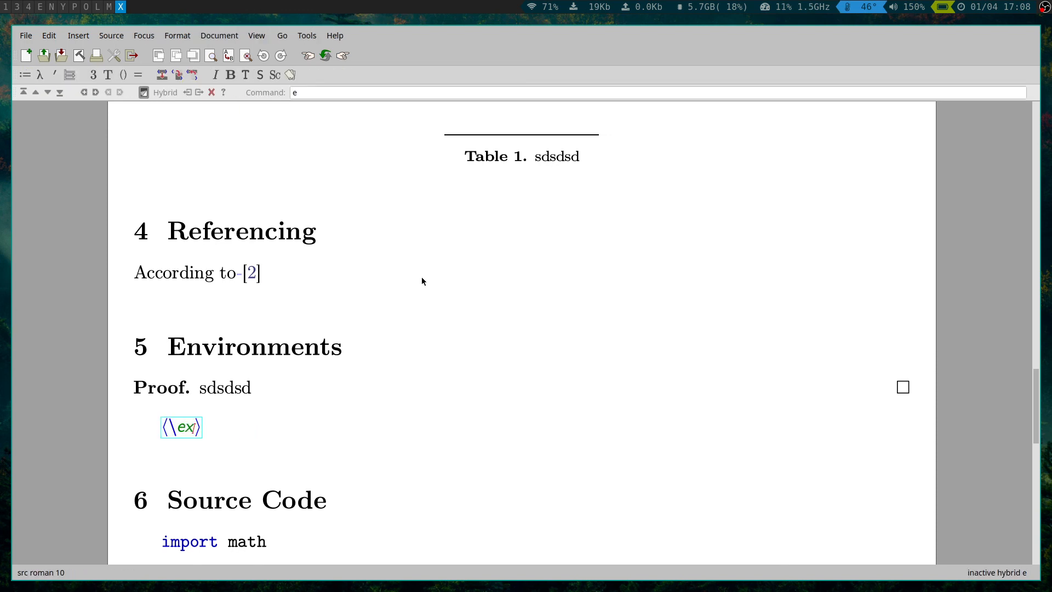
key("Return")
type("sdsdsdsd")
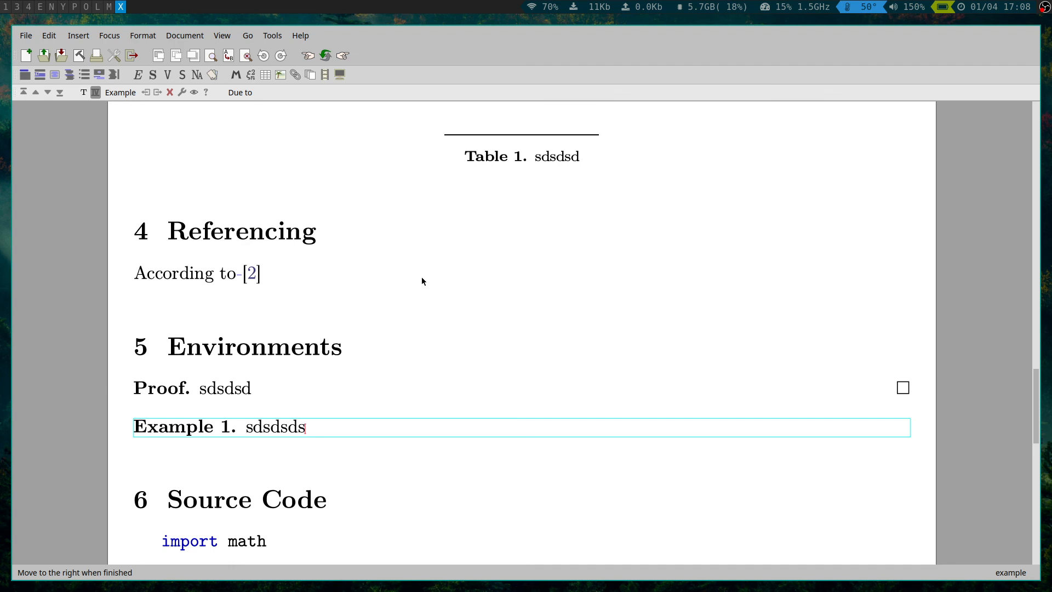
key("Return")
type("\\solution")
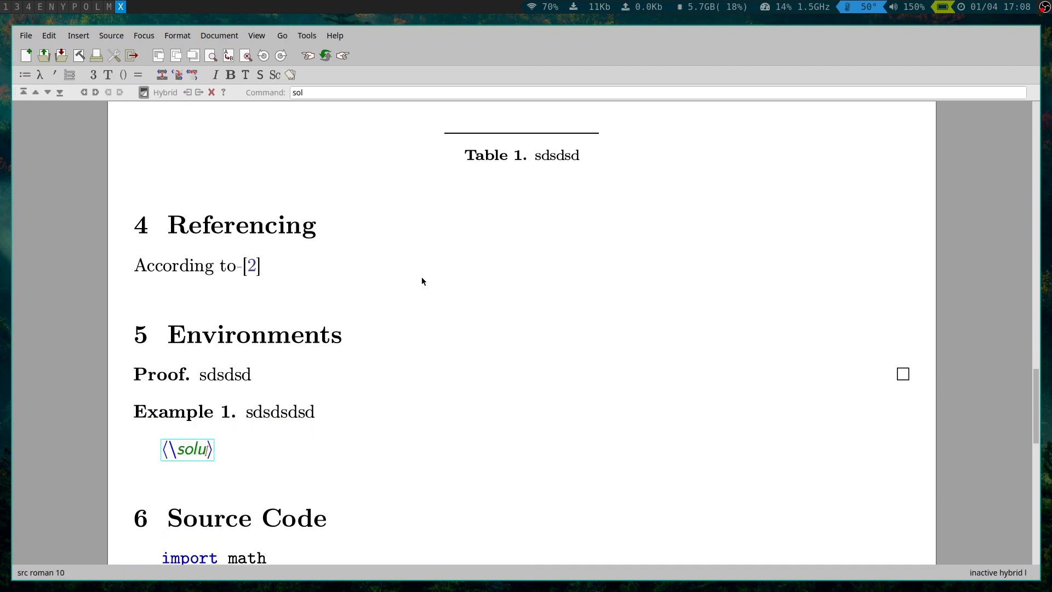
key("Return")
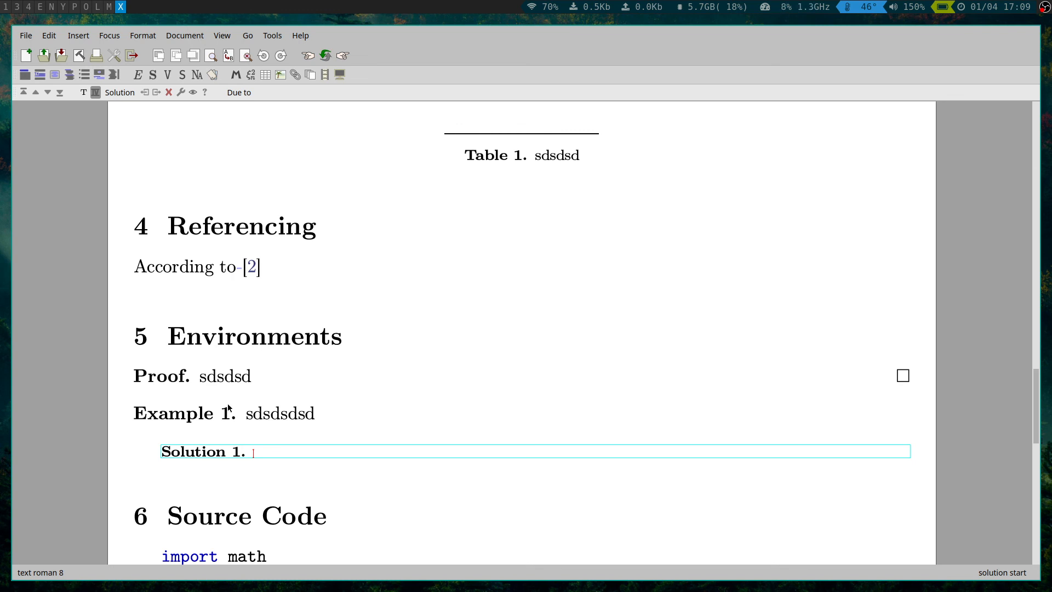
scroll(228, 404, "up", 3)
scroll(185, 333, "up", 6)
scroll(183, 318, "down", 6)
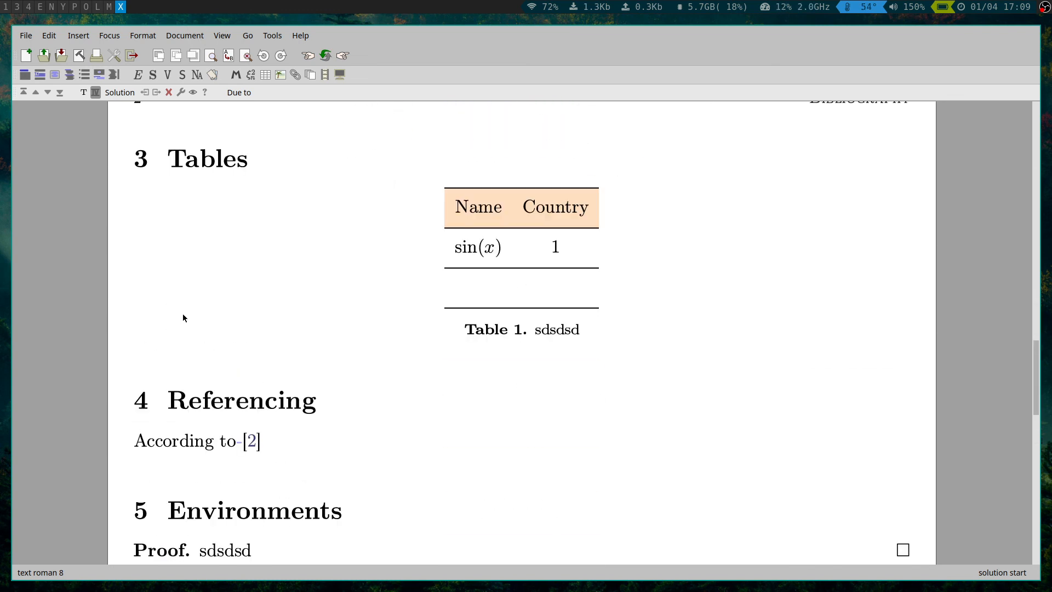
scroll(183, 318, "down", 5)
left_click(135, 329)
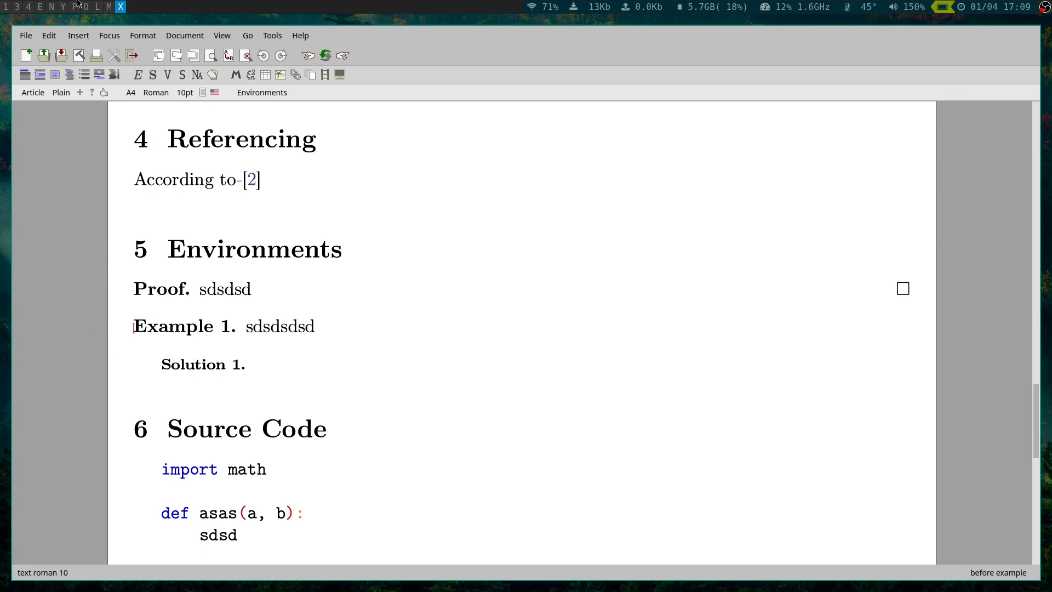
Export the article as a LaTeX file named ddsd into the ttt folder.
left_click(25, 39)
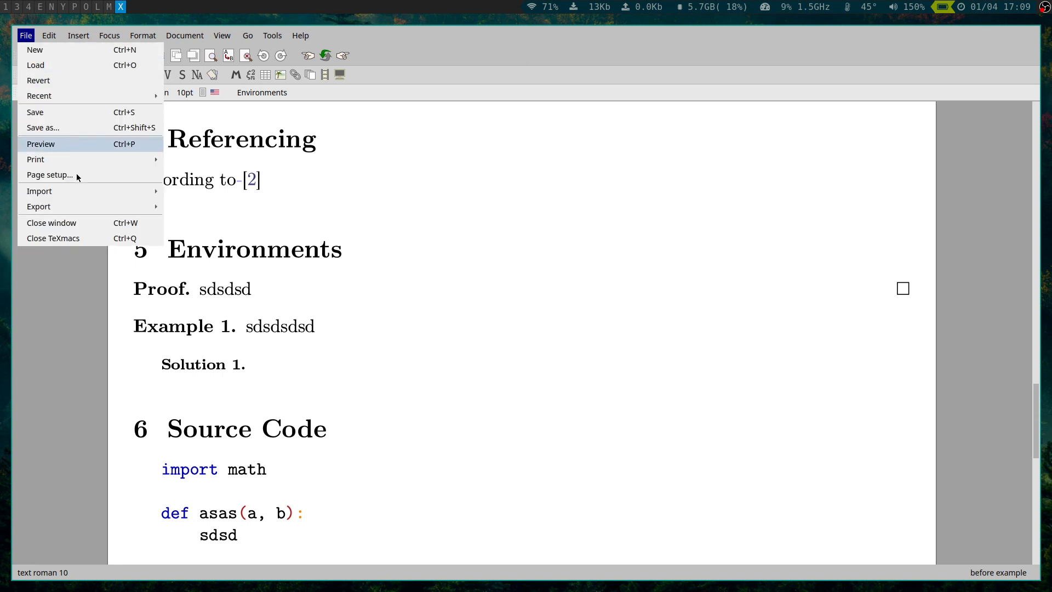
mouse_move(82, 209)
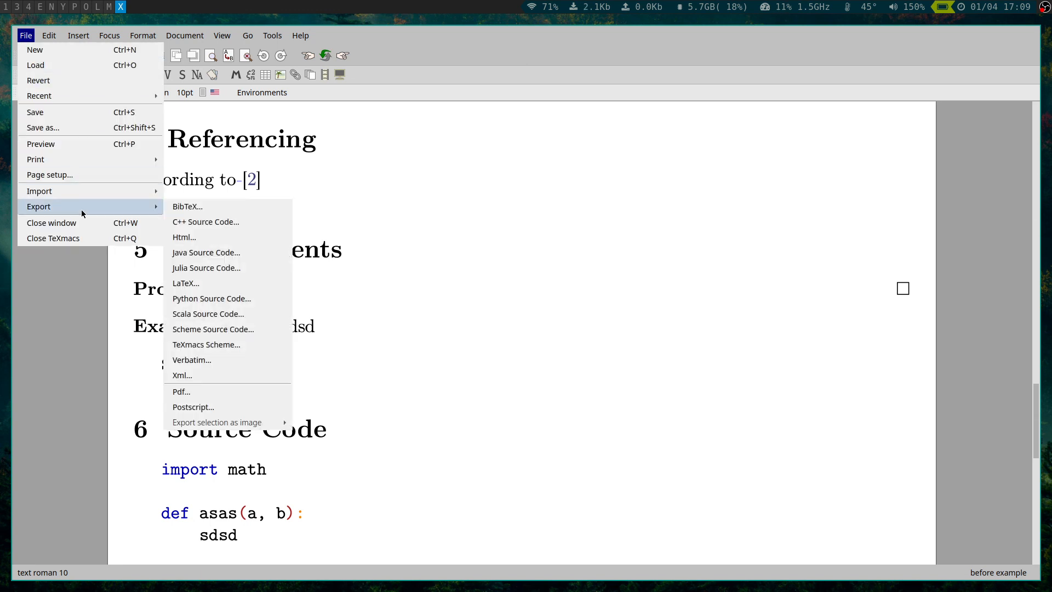
left_click(226, 280)
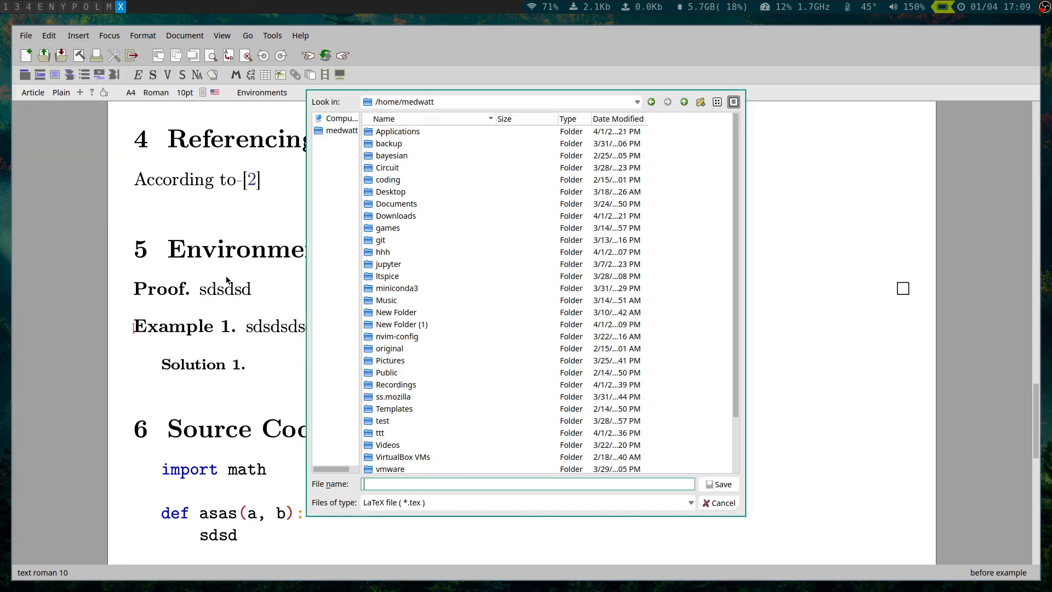
double_click(382, 433)
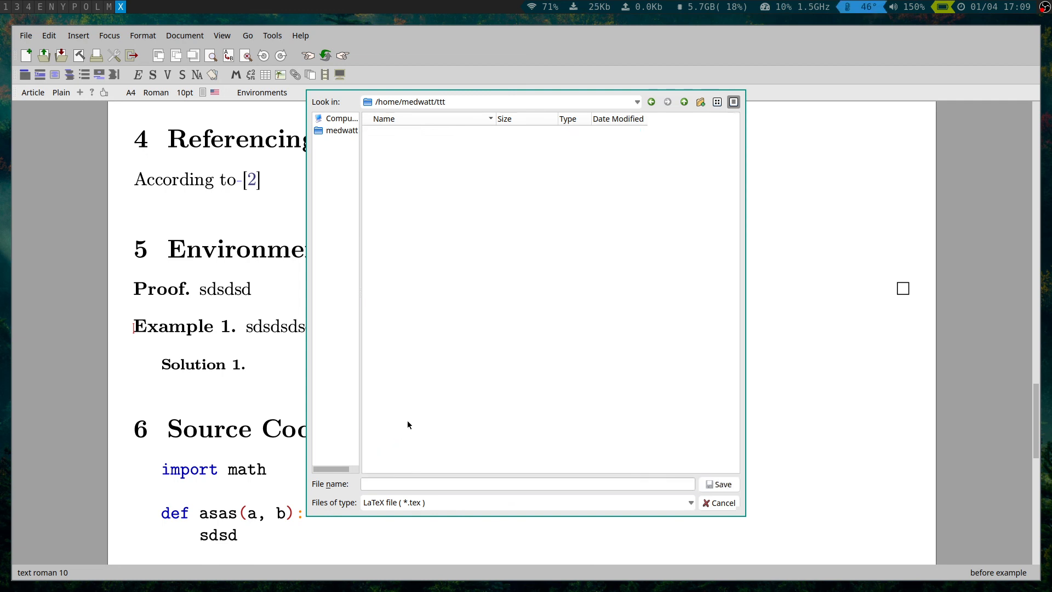
left_click(407, 485)
type("ddsd")
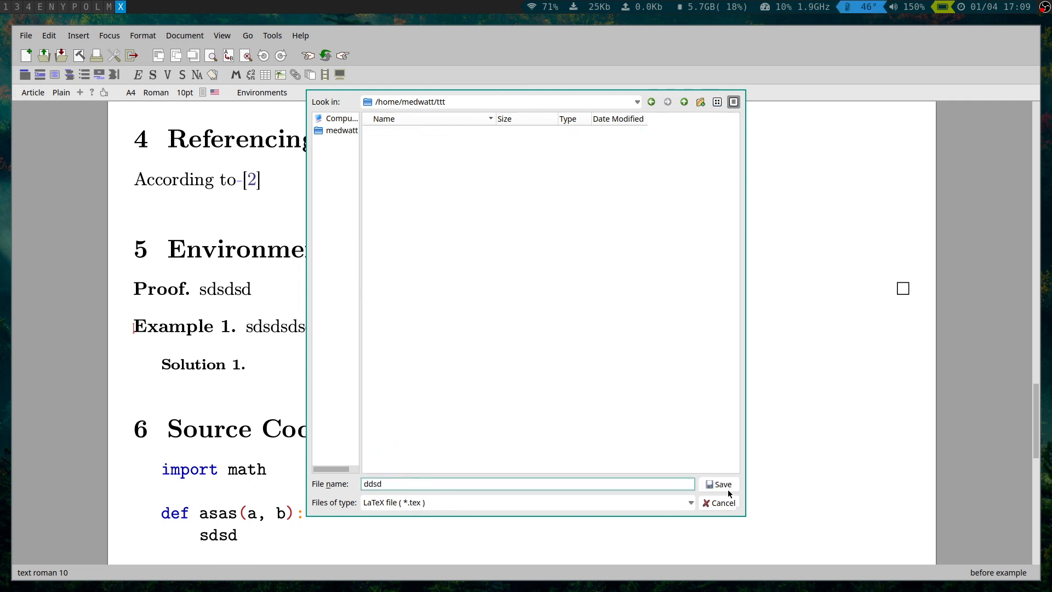
left_click(729, 493)
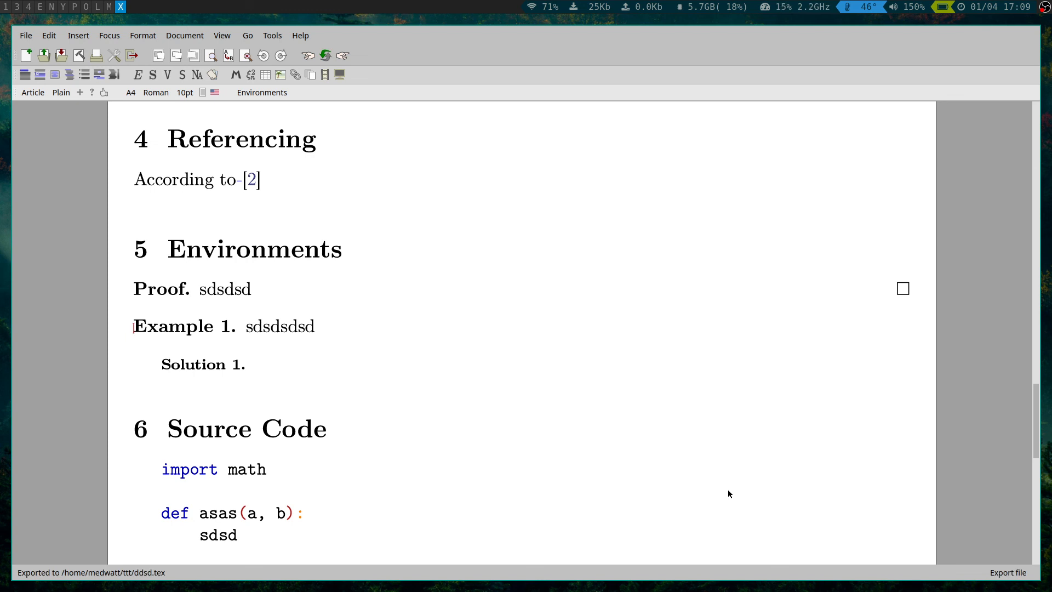
Switch to the file manager's ttt folder and close the text editor holding library.bib.
key("super+e")
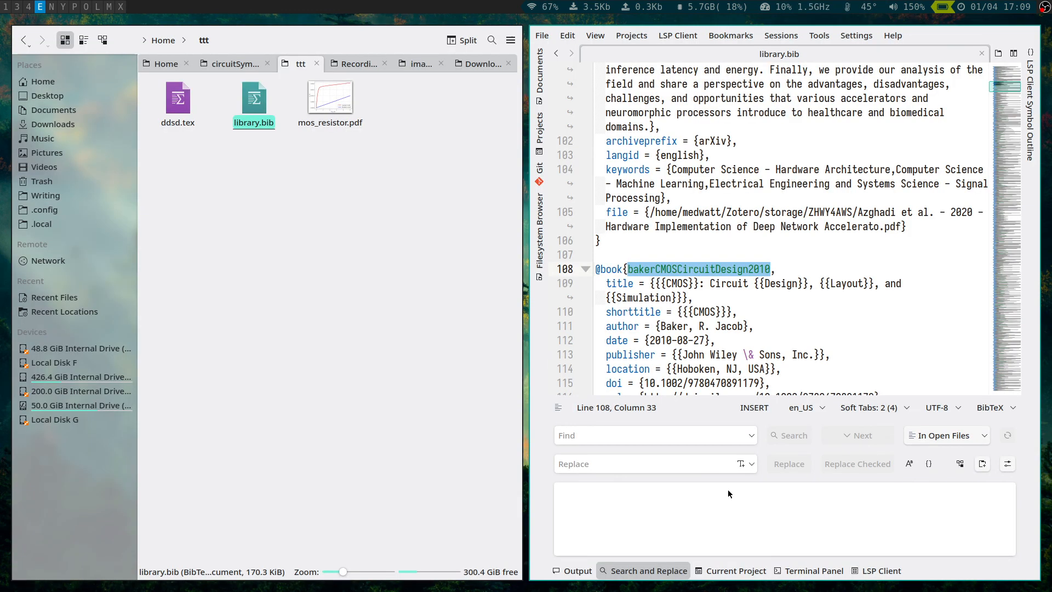
key("Down")
key("Down")
key("ctrl+q")
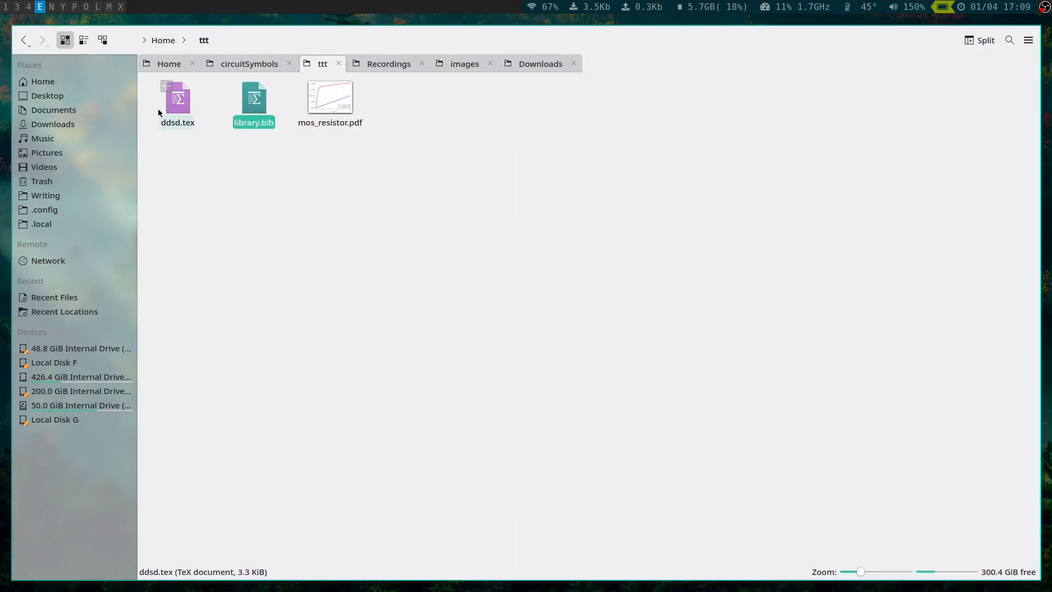
Open the exported ddsd.tex in Kate and show the editor full screen.
left_click(175, 117)
right_click(174, 118)
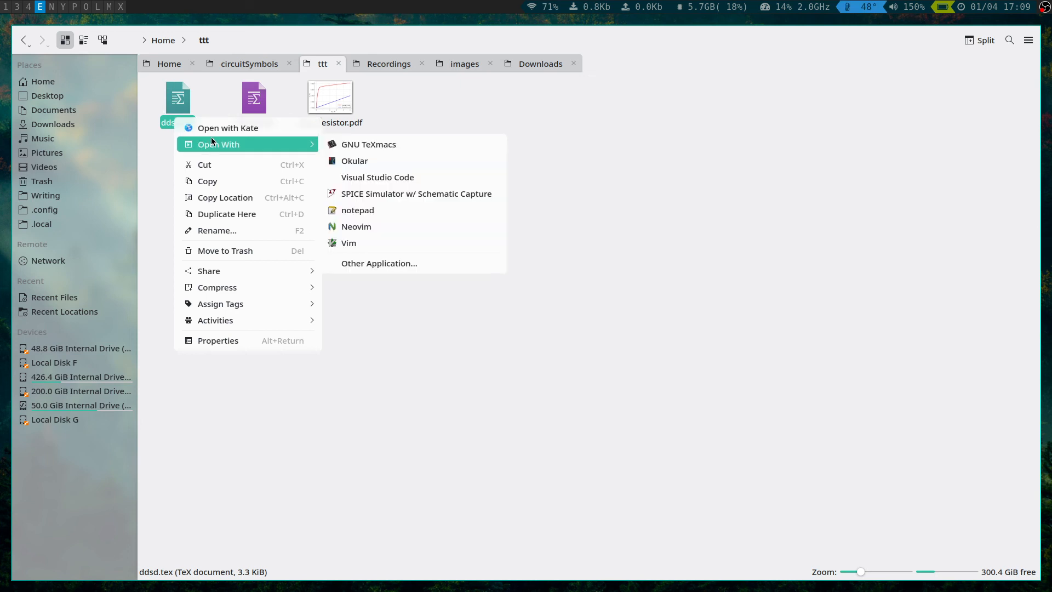
left_click(219, 130)
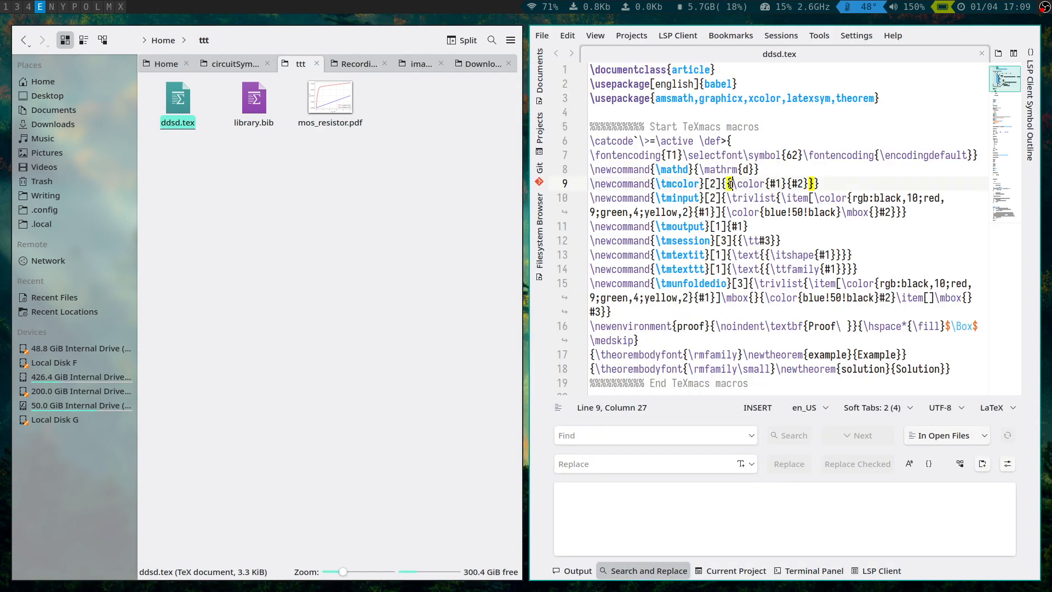
key("ctrl+shift+f")
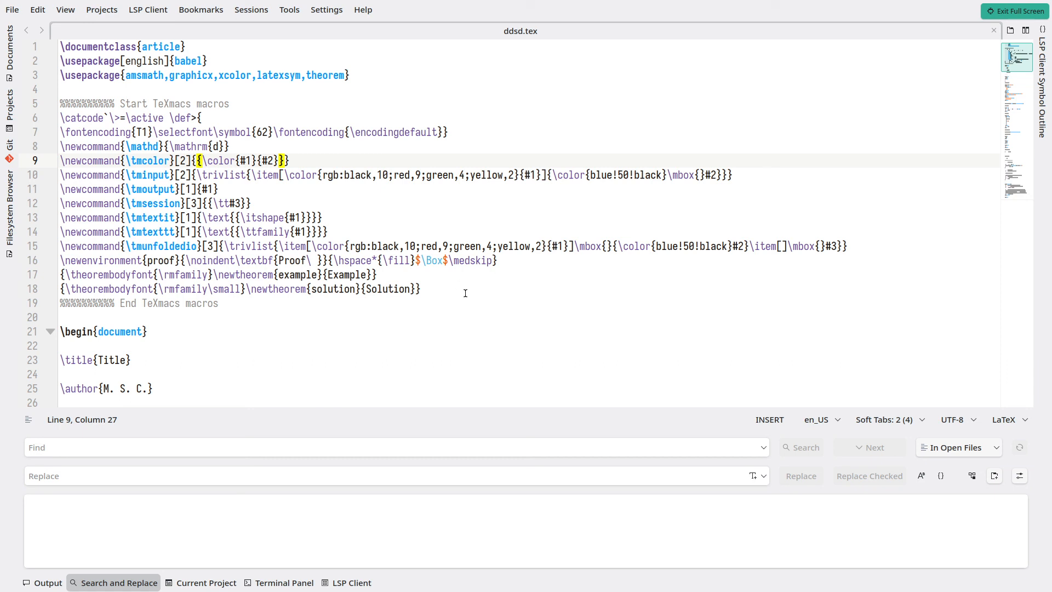
Examine the exported LaTeX code, from the TeXmacs macro definitions in the preamble to the equations and Figures section.
left_click_drag(460, 292, 56, 116)
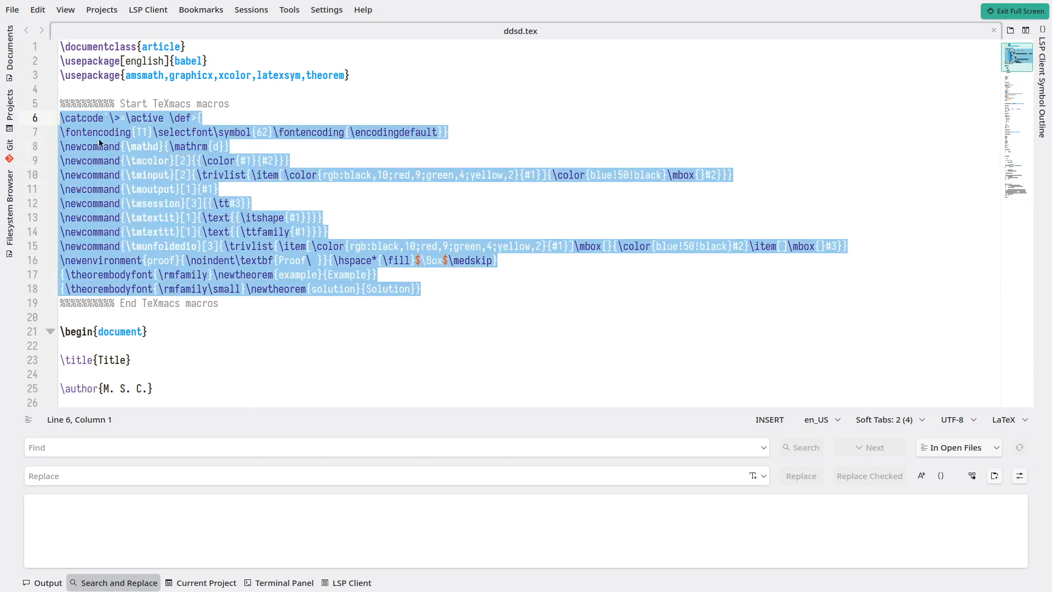
scroll(110, 156, "down", 9)
scroll(121, 168, "up", 1)
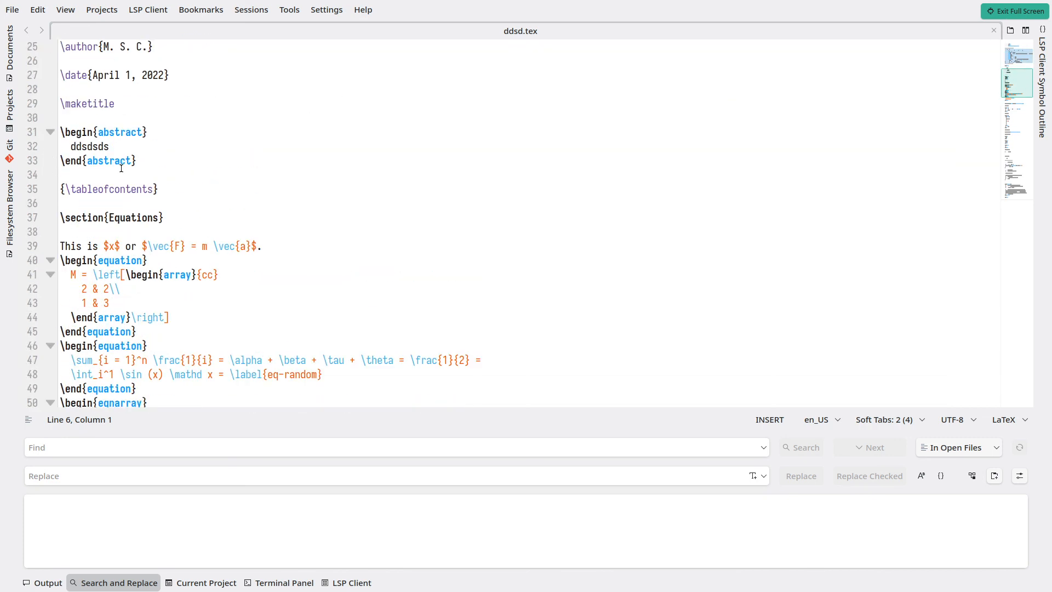
scroll(117, 213, "down", 4)
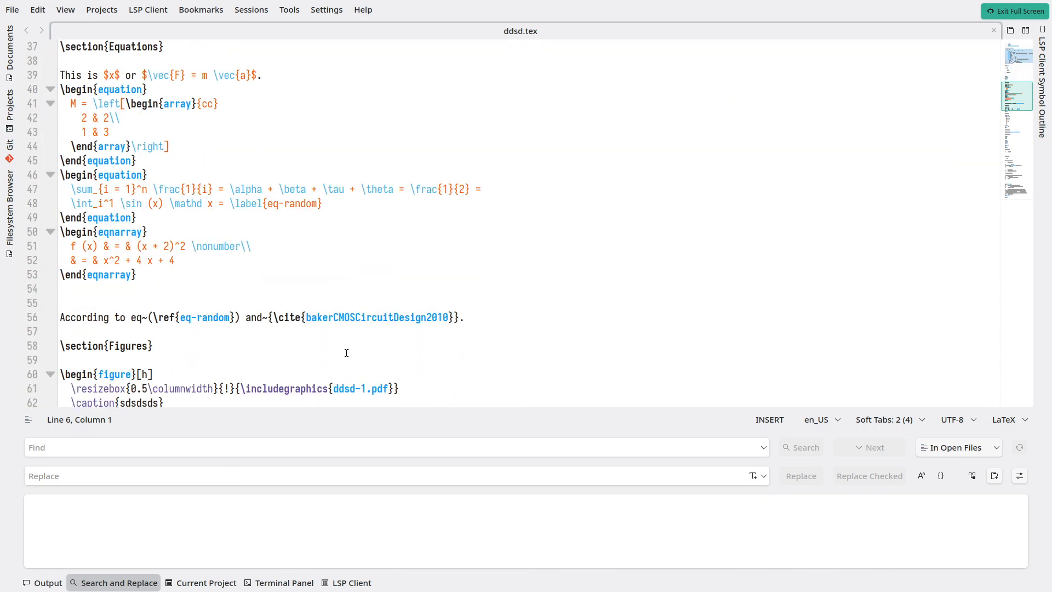
scroll(316, 354, "up", 11)
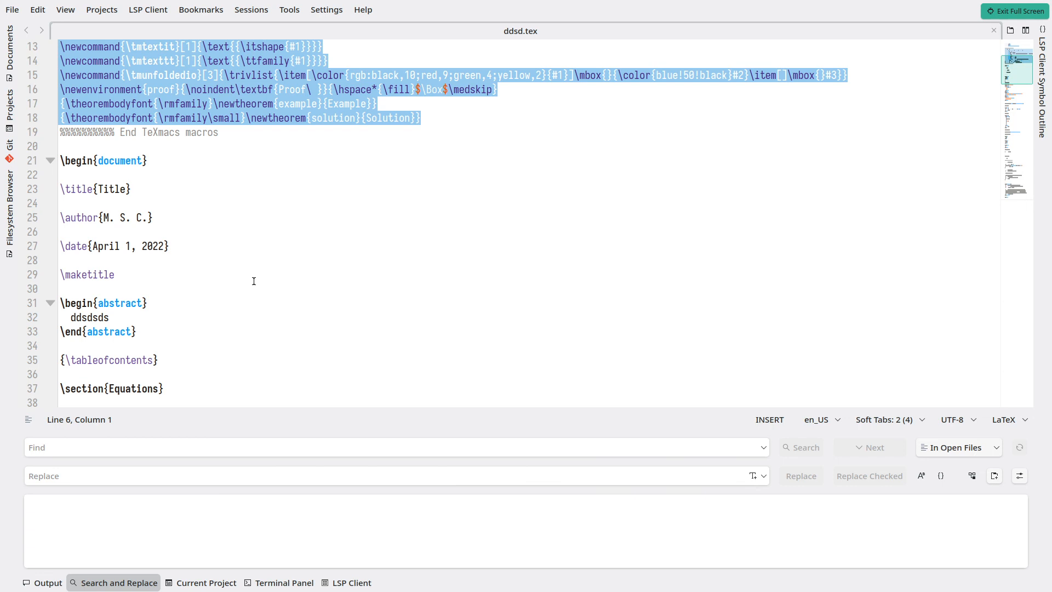
Examine the exported code from the TeXmacs macros through the equations, table environment, theorem environments and source code to the bibliography.
left_click(218, 147)
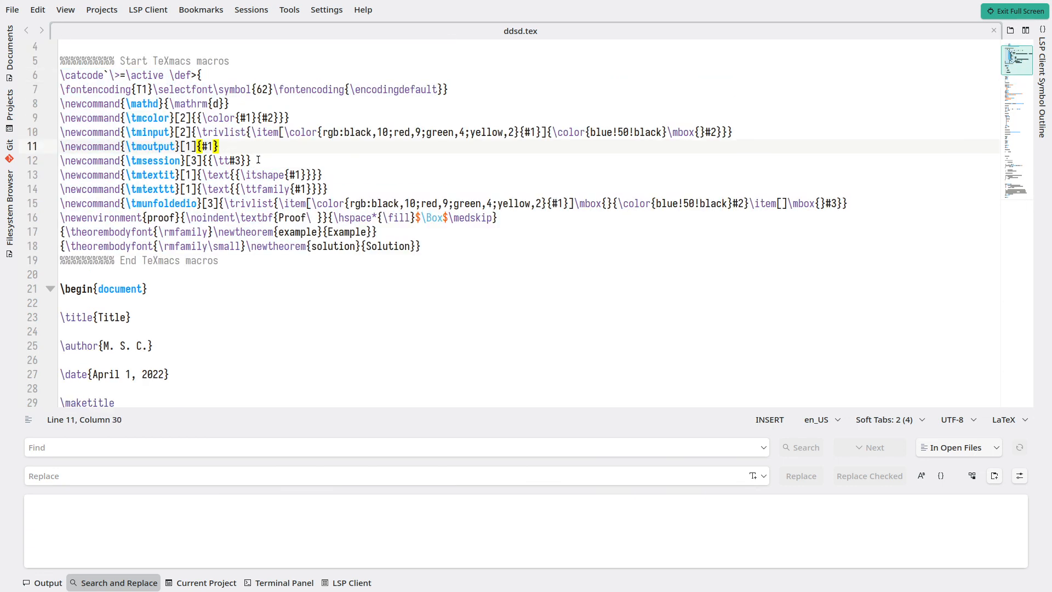
scroll(273, 230, "down", 10)
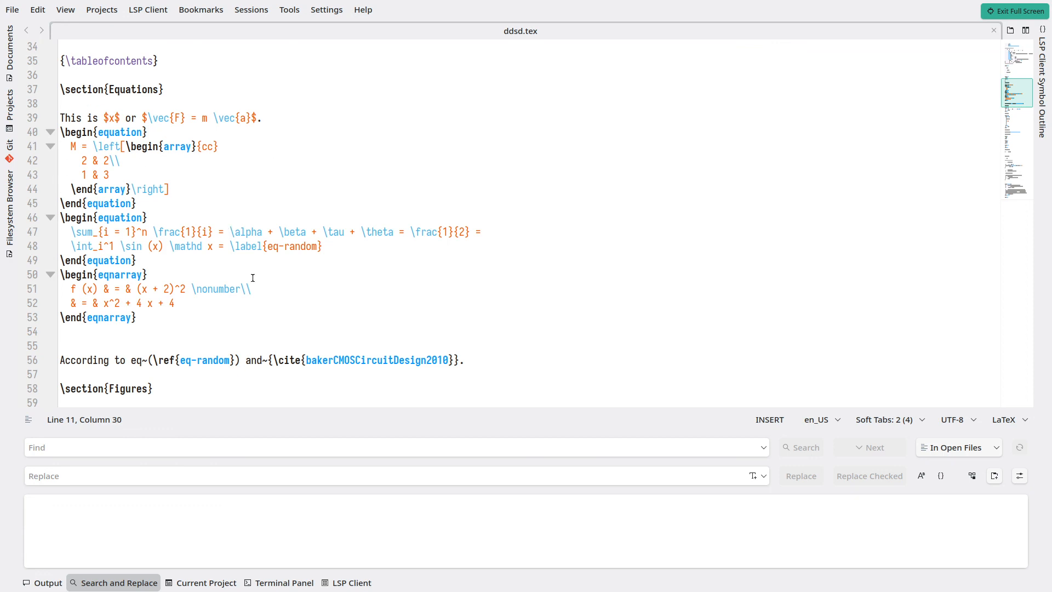
scroll(176, 229, "down", 3)
scroll(175, 229, "down", 9)
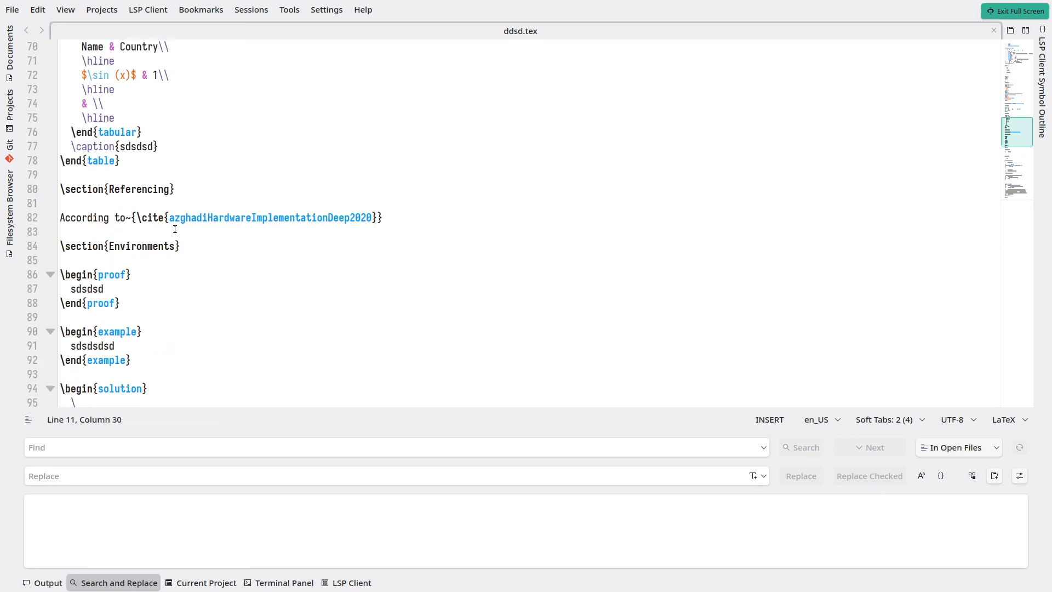
scroll(148, 229, "up", 2)
left_click_drag(134, 247, 52, 89)
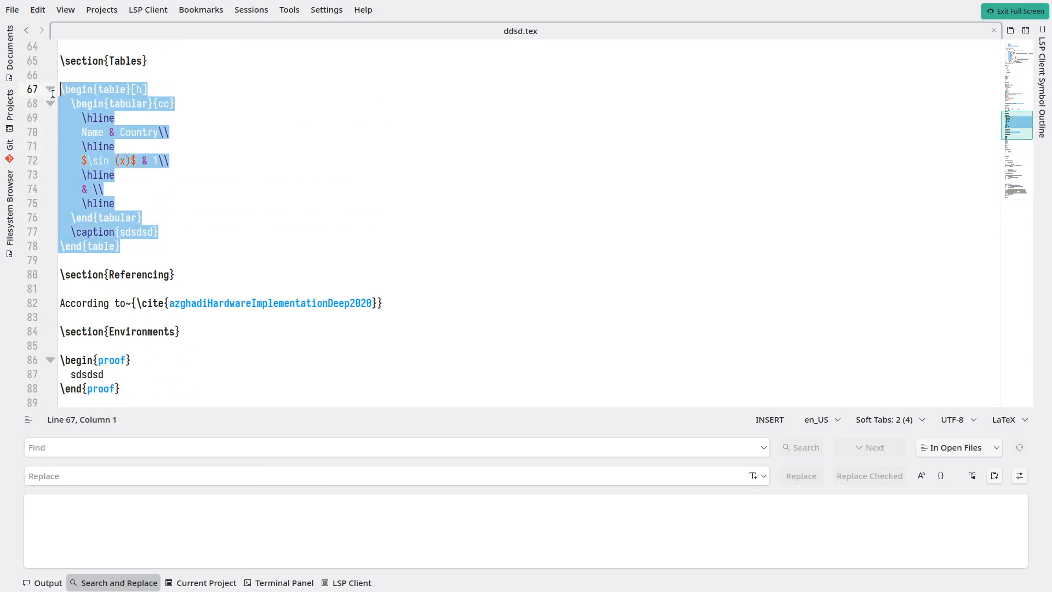
scroll(175, 163, "down", 6)
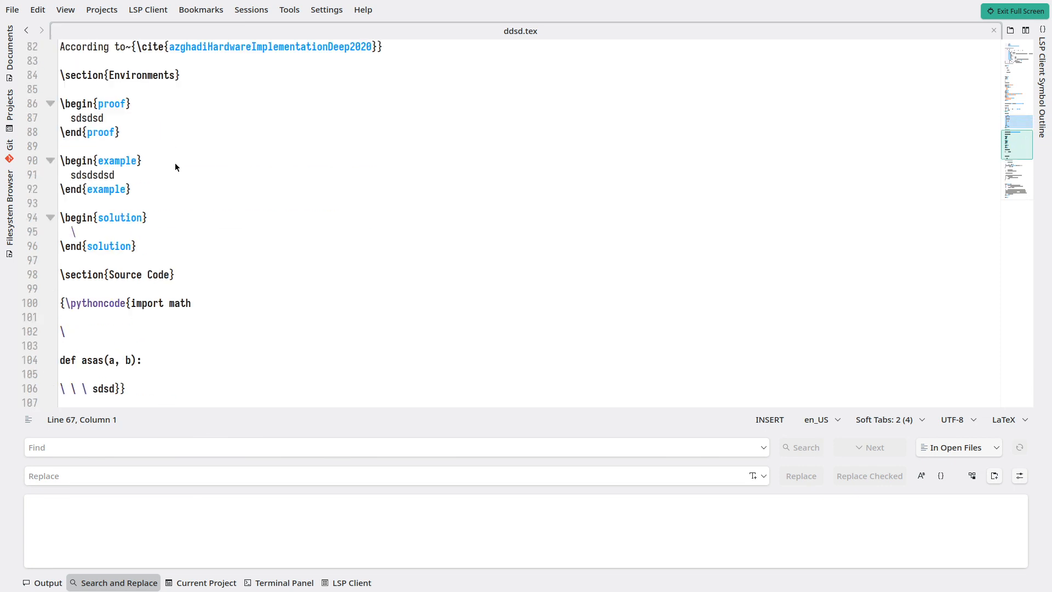
scroll(176, 163, "down", 8)
scroll(176, 163, "down", 4)
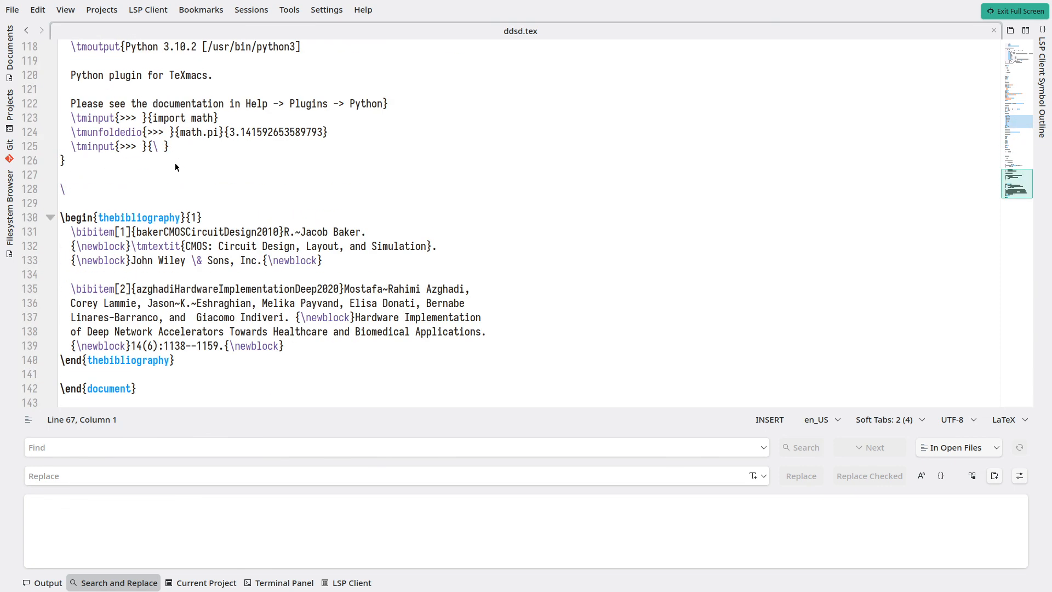
Return to the Figures section of the exported code and select the whole figure environment for inspection.
scroll(176, 163, "up", 11)
scroll(176, 167, "up", 12)
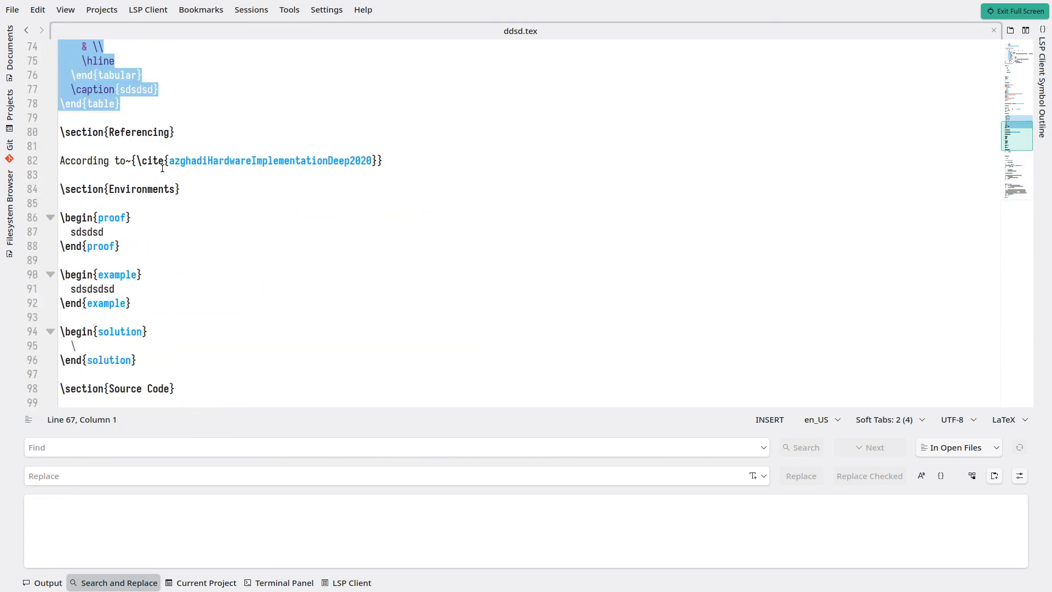
scroll(153, 166, "down", 2)
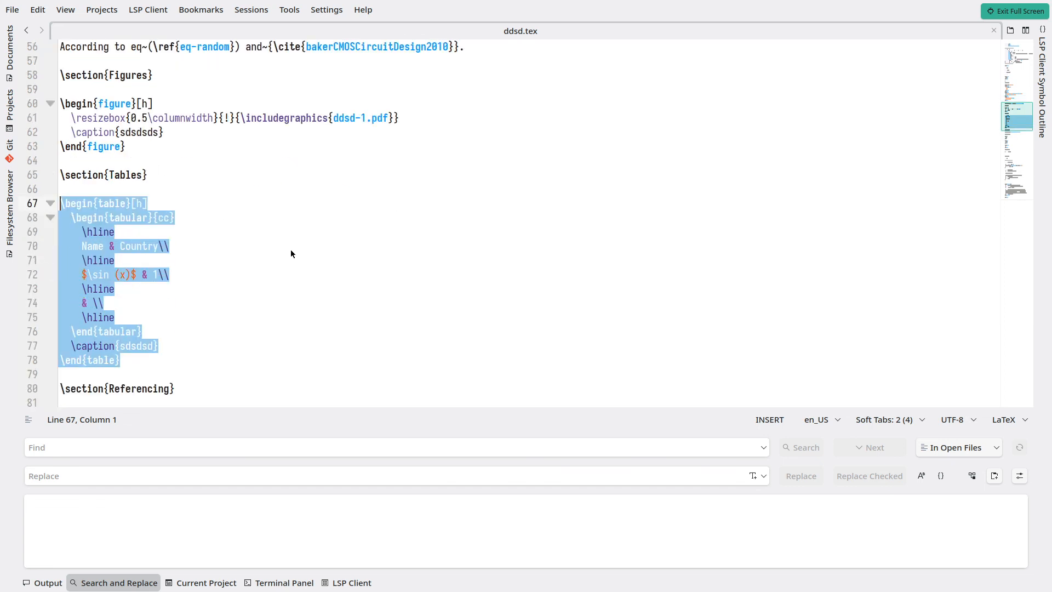
left_click_drag(137, 144, 55, 101)
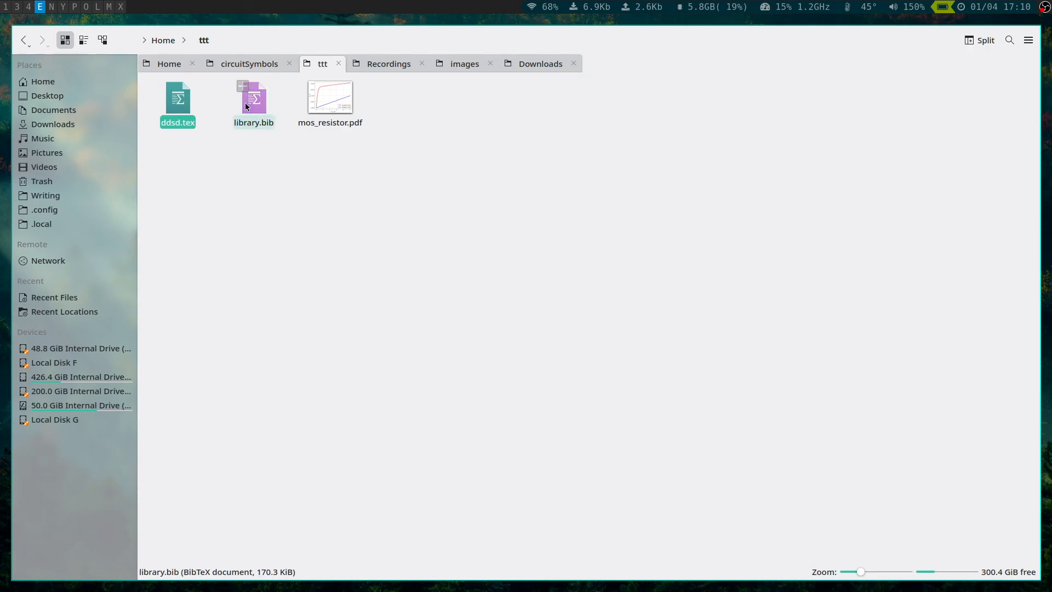
Switch to TeXmacs and review the article's opening page with its abstract and table of contents.
key("super+x")
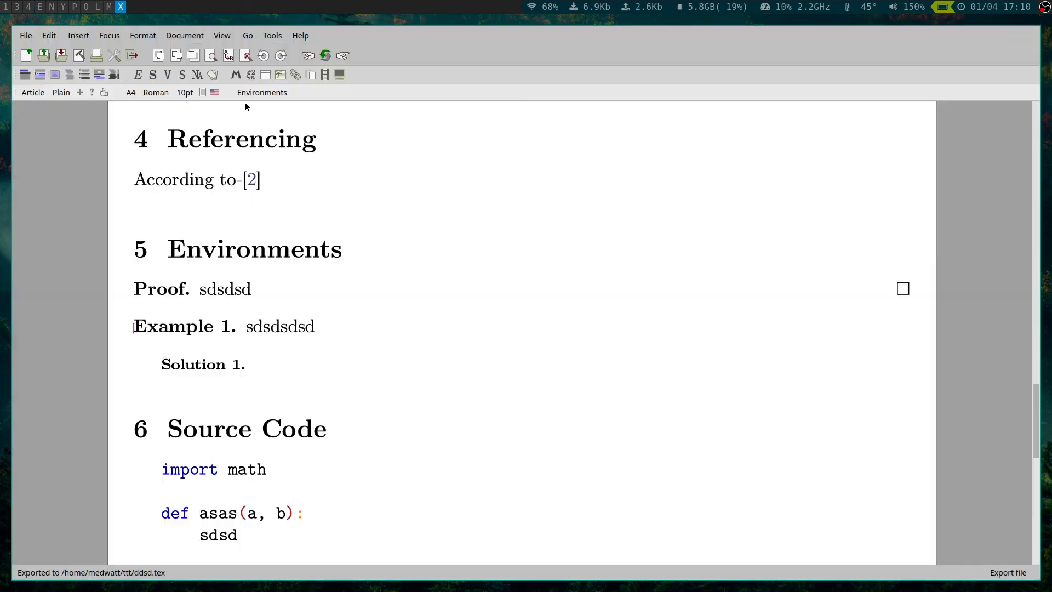
scroll(222, 184, "up", 15)
scroll(223, 188, "up", 10)
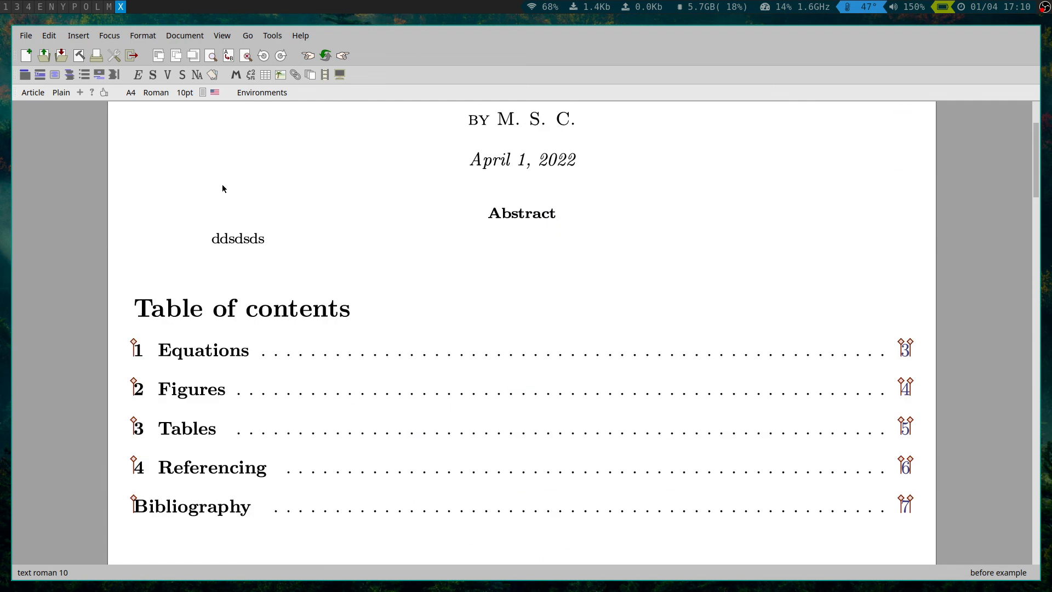